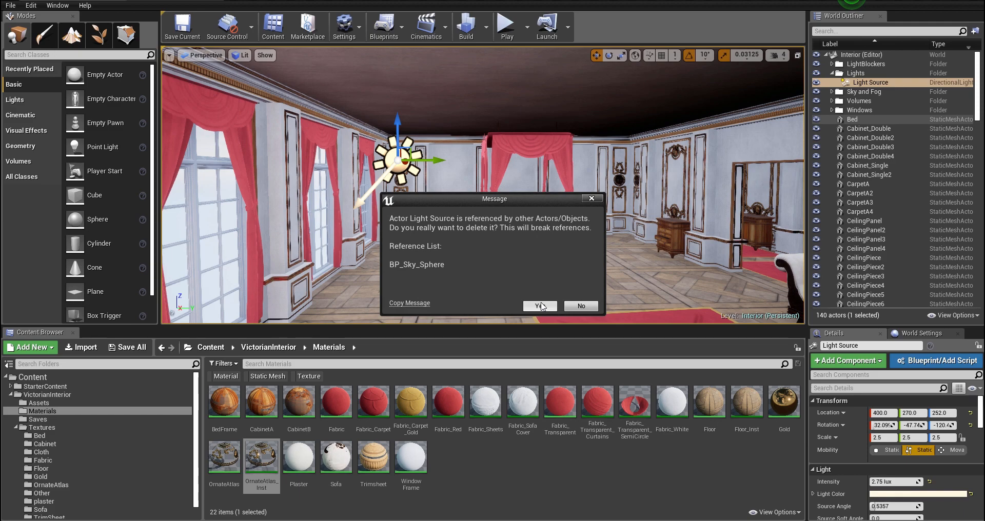
Confirm deleting the Light Source directional light from the level.
click(540, 307)
key(w)
right_drag(669, 175, 552, 165)
key(s)
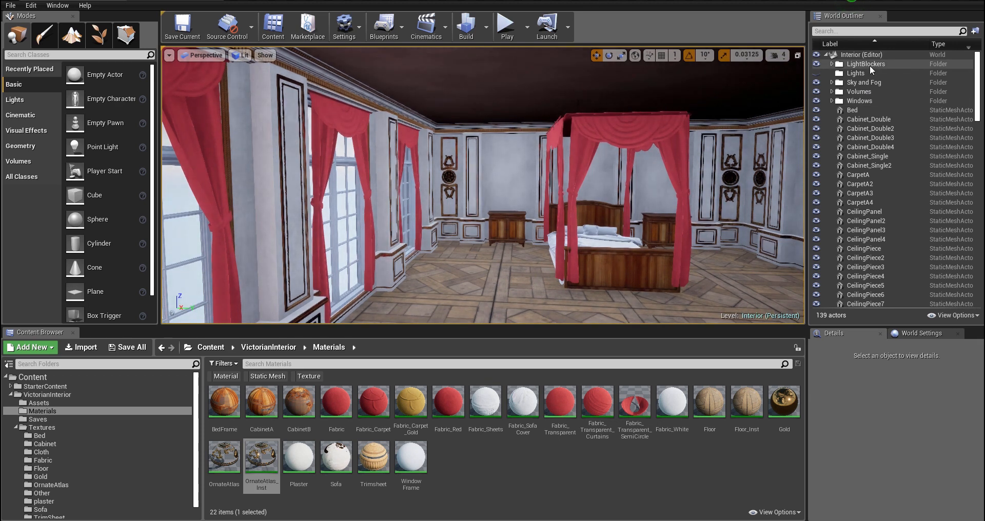
Inspect the BP_Sky_Sphere settings in the Sky and Fog folder, including its directional light reference.
click(832, 82)
click(856, 94)
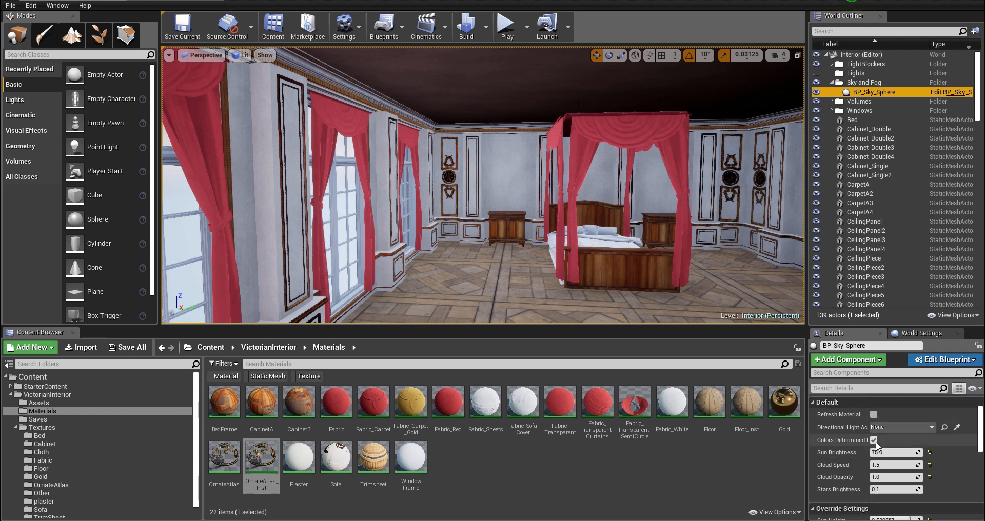
double_click(841, 80)
click(844, 74)
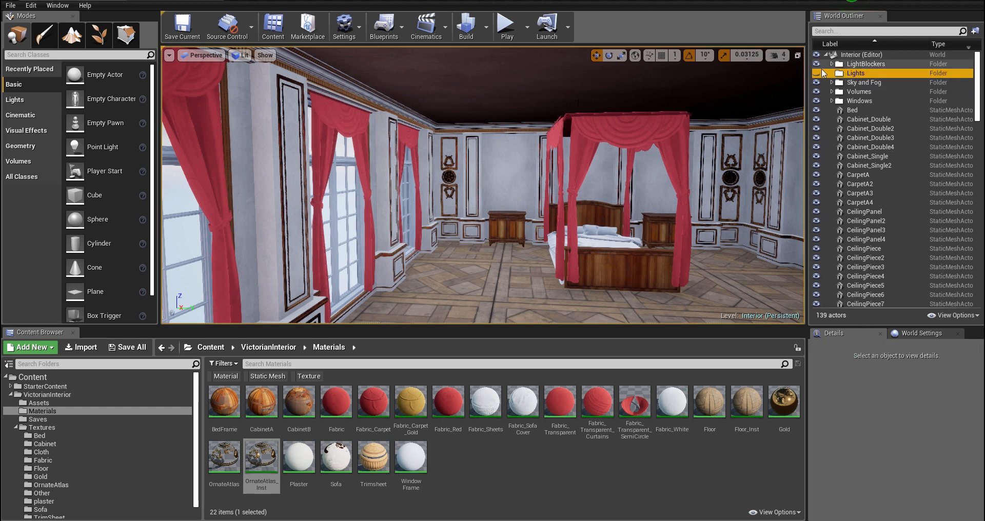
click(852, 65)
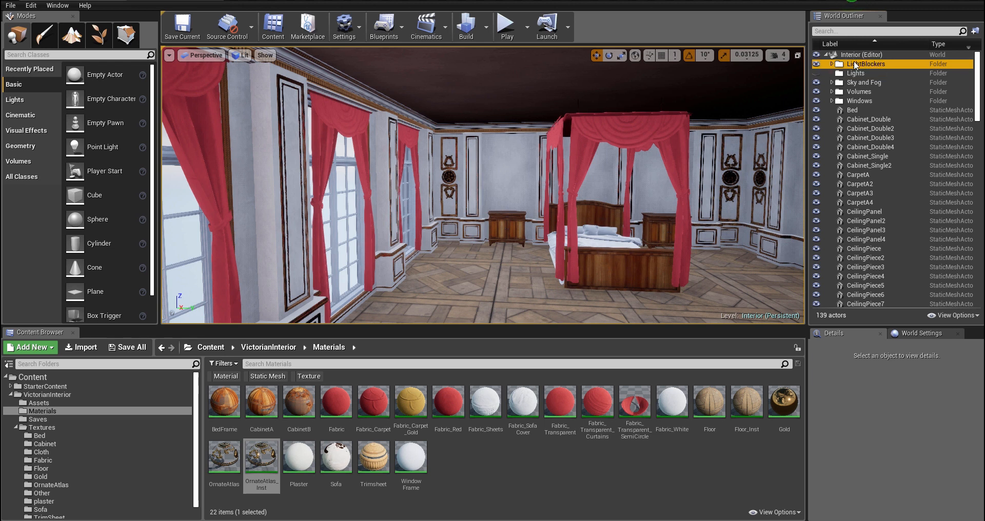
Delete the GlobalPostProcessVolume from the Volumes folder.
click(833, 92)
click(863, 102)
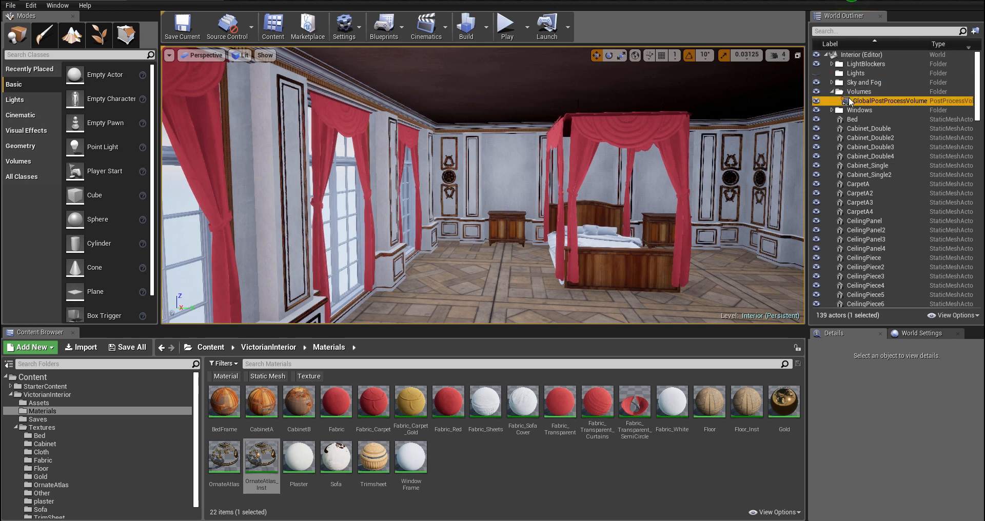
right_drag(725, 134, 746, 145)
key(Delete)
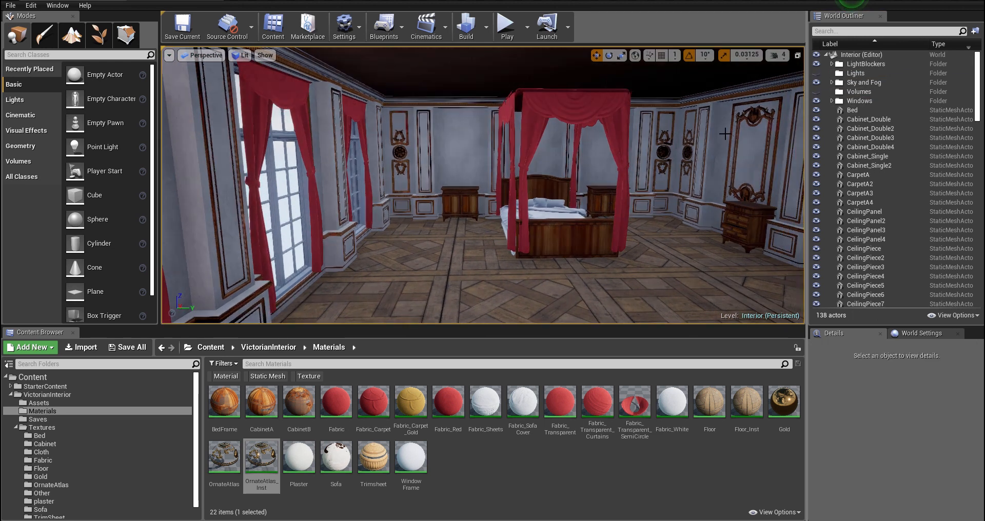
click(845, 102)
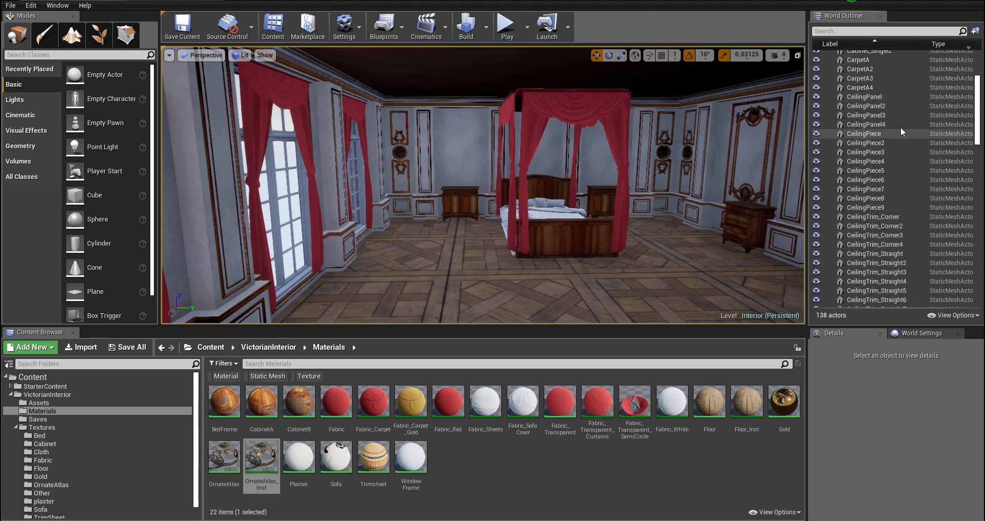
scroll(900, 128, down, 5)
scroll(904, 144, up, 6)
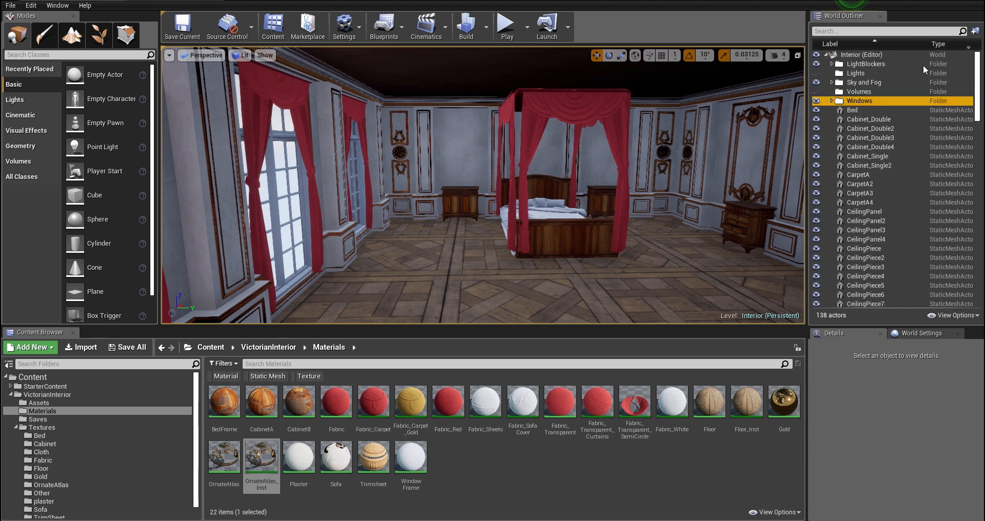
click(975, 31)
key(ctrl+z)
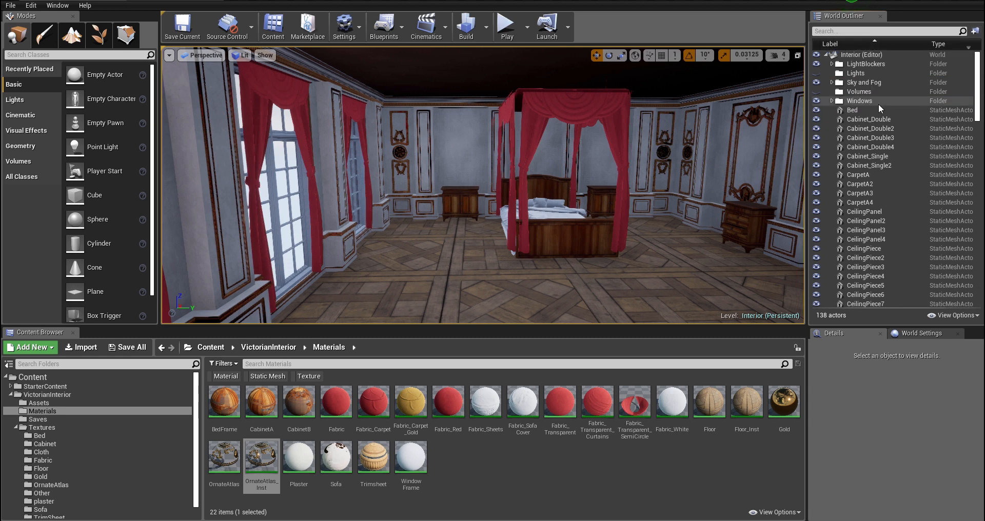
Group all loose static meshes from Bed through Window5 into a new outliner folder named Assets and collapse it.
click(862, 119)
click(855, 112)
scroll(897, 162, down, 20)
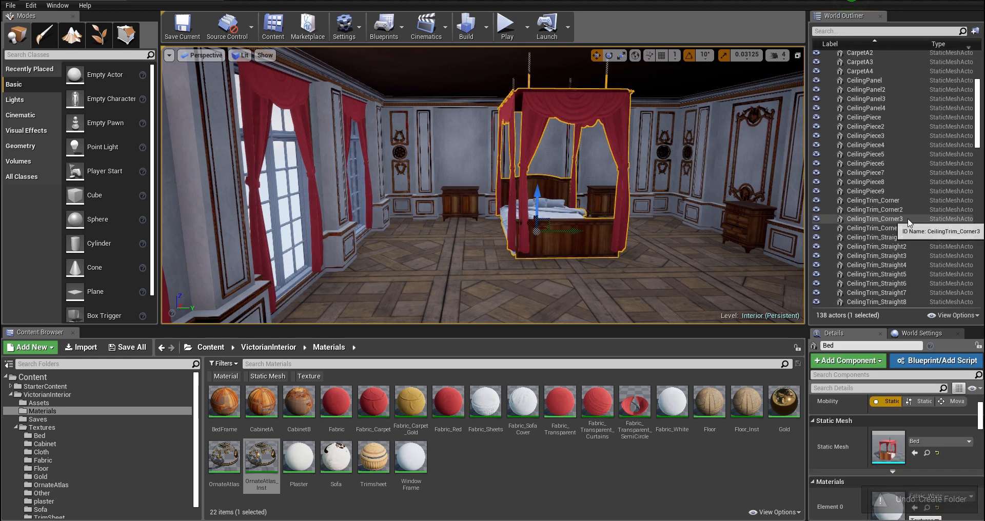
scroll(873, 257, down, 10)
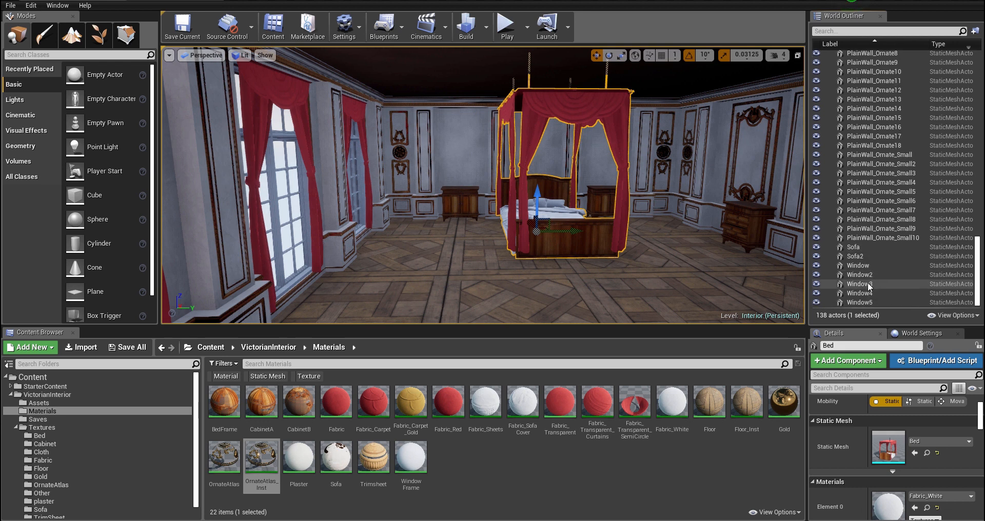
shift+click(865, 303)
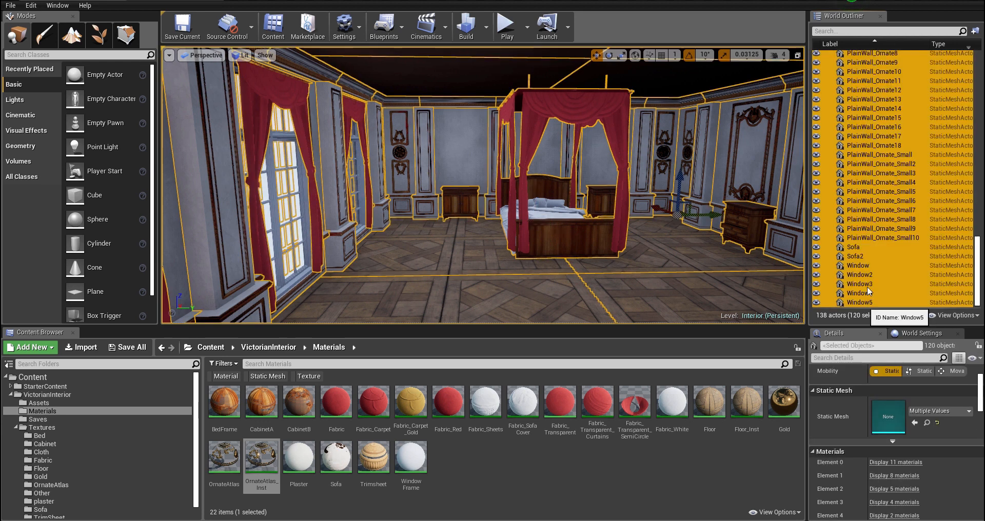
click(975, 30)
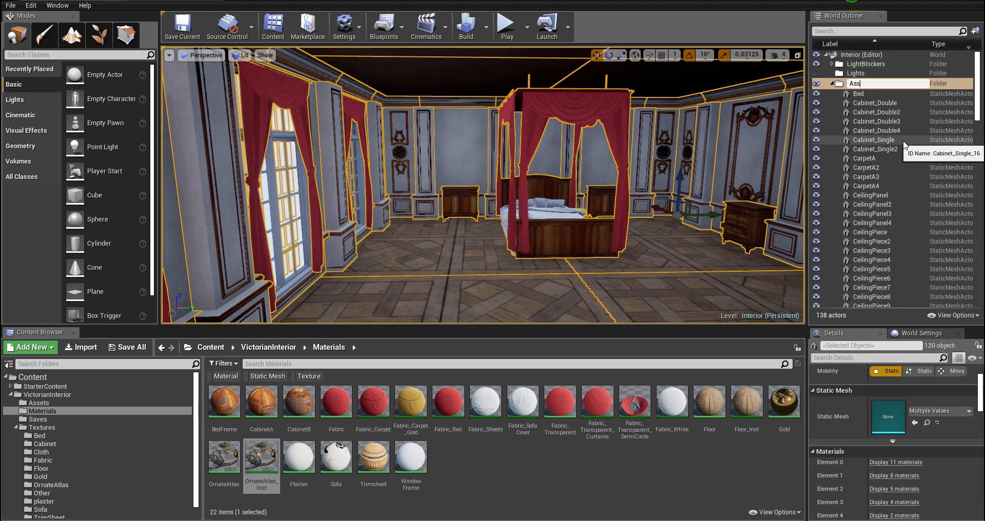
text(Assets)
key(Return)
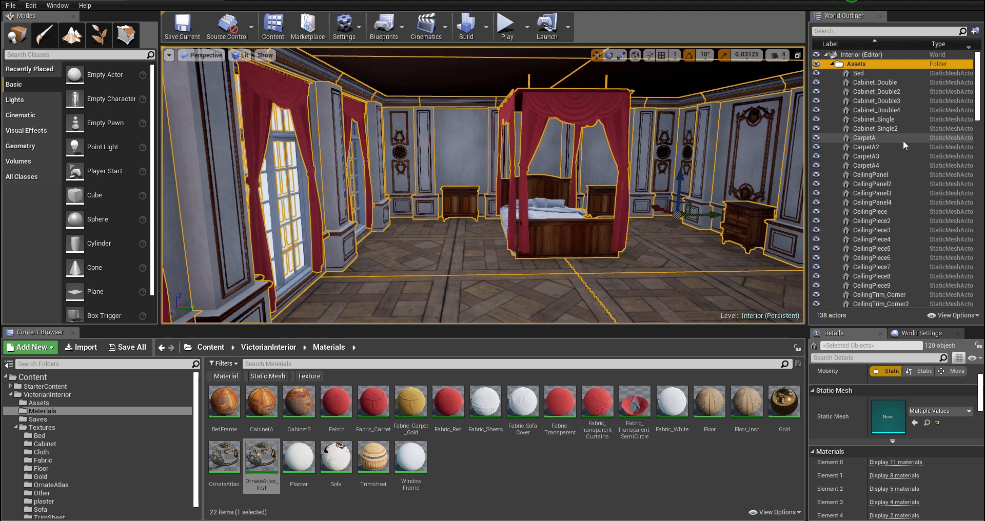
click(832, 64)
click(875, 146)
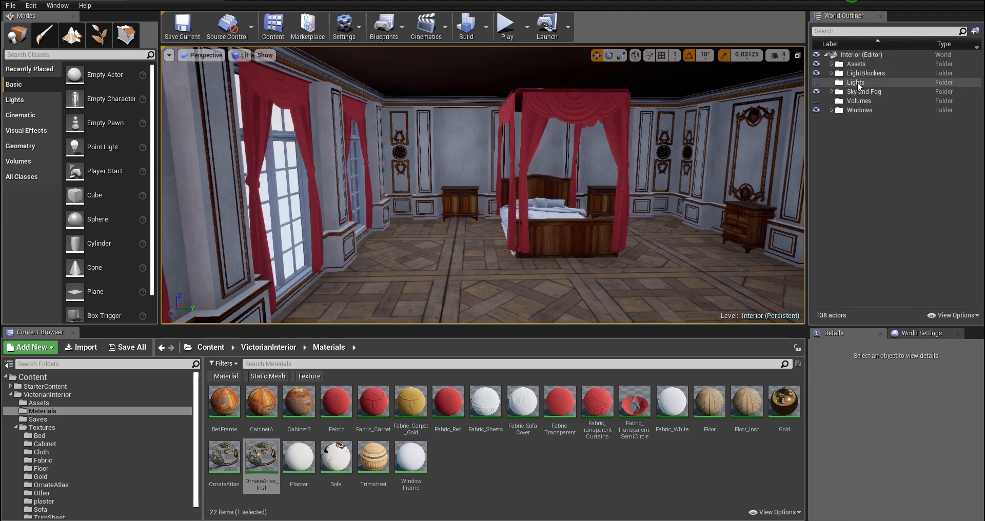
Enlarge the viewport and place a Sphere Reflection Capture in the bedroom near the foot of the bed.
click(865, 102)
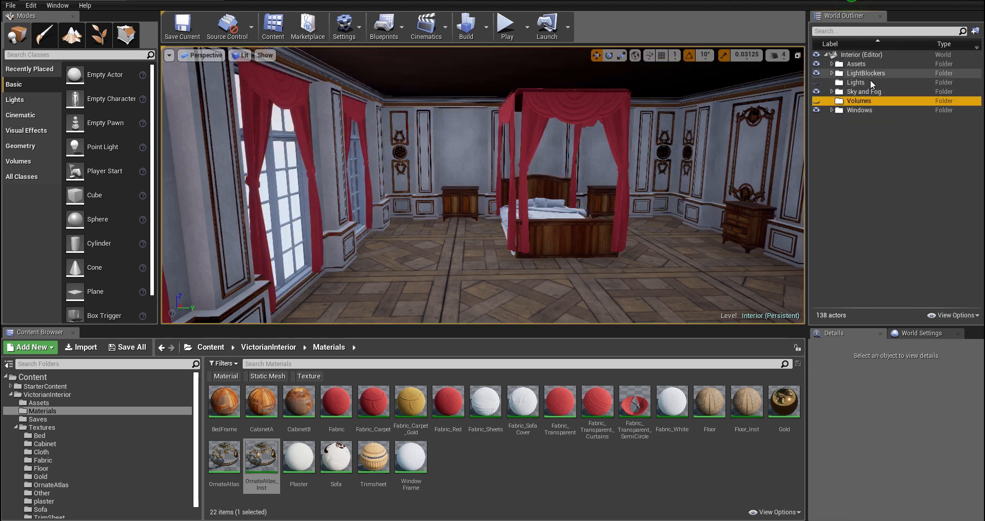
click(869, 82)
right_drag(579, 185, 626, 207)
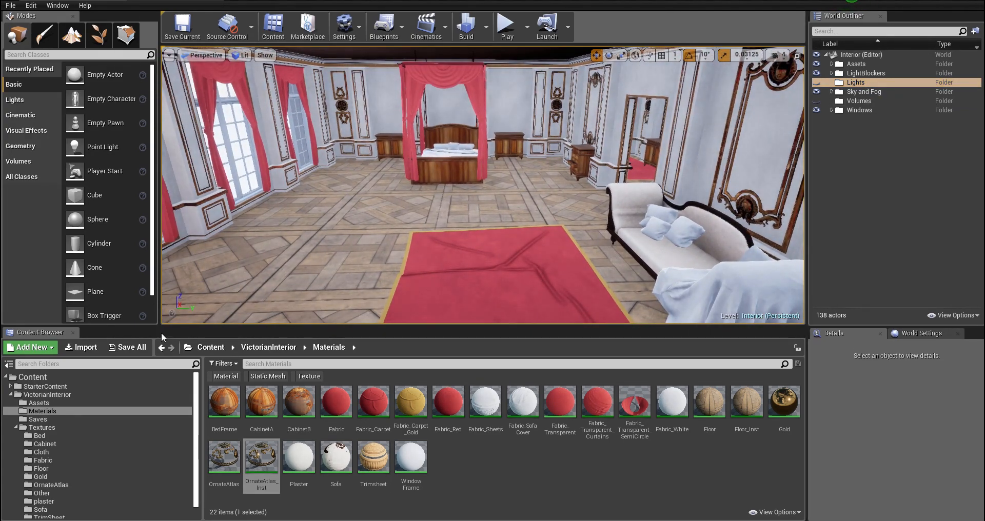
drag(173, 326, 173, 354)
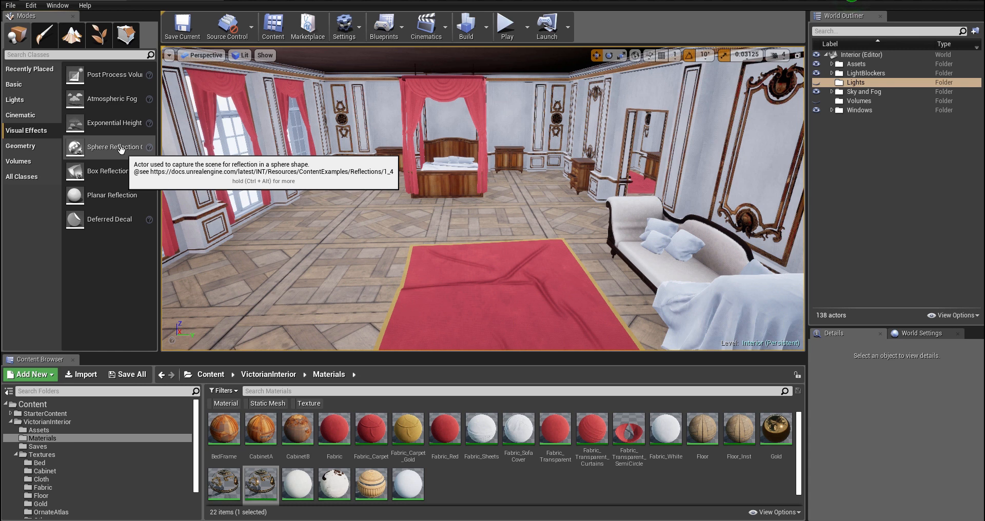
drag(122, 148, 448, 217)
Delete the sphere reflection capture to compare reflections on the ornate wall trim, and restore it.
mouse_move(428, 103)
right_down()
mouse_move(480, 102)
mouse_move(423, 109)
right_up()
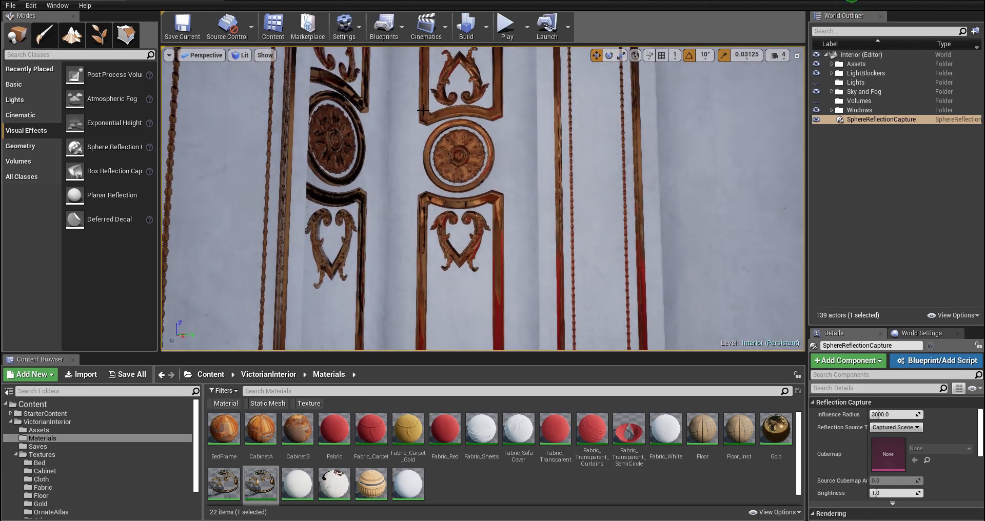
key(Delete)
key(ctrl+z)
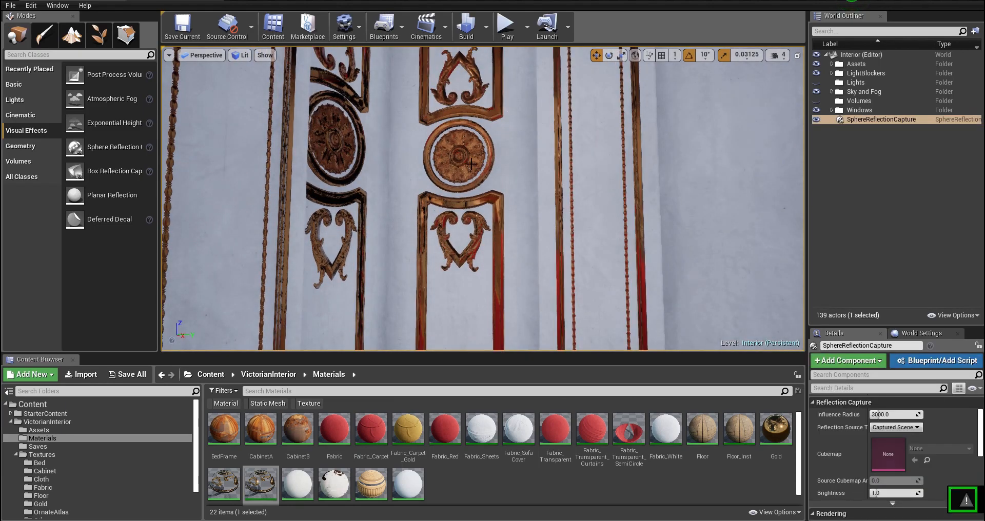
Set the sphere reflection capture's influence radius to 800.
right_drag(508, 125, 503, 127)
key(f)
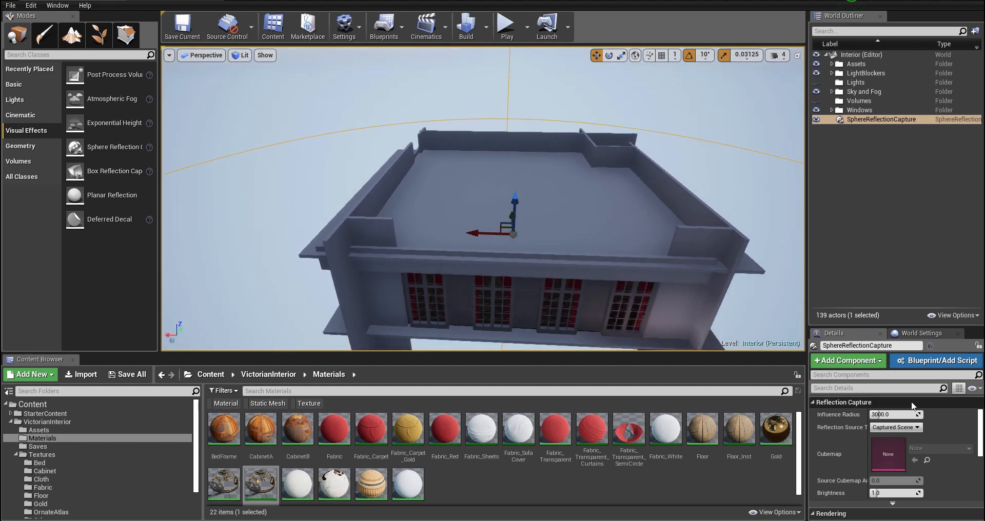
drag(893, 414, 880, 415)
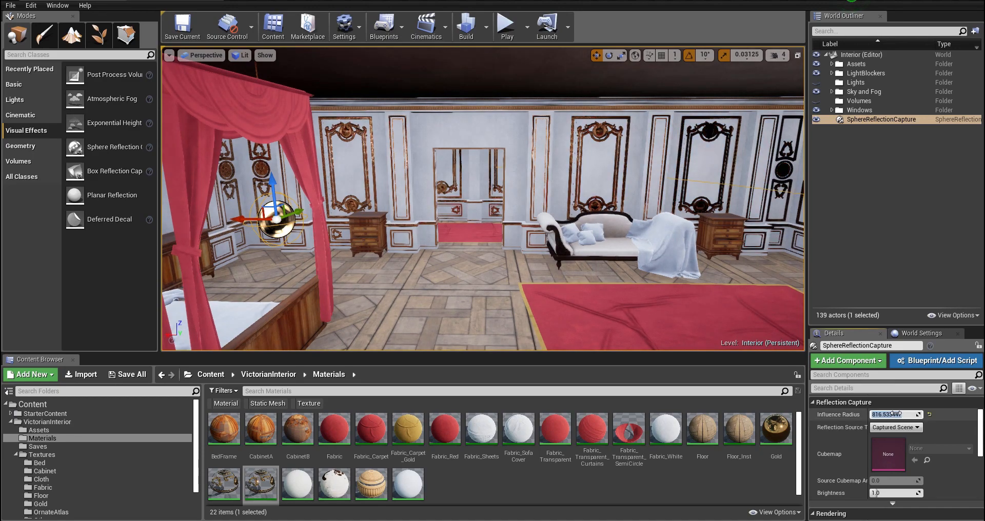
right_drag(719, 308, 717, 307)
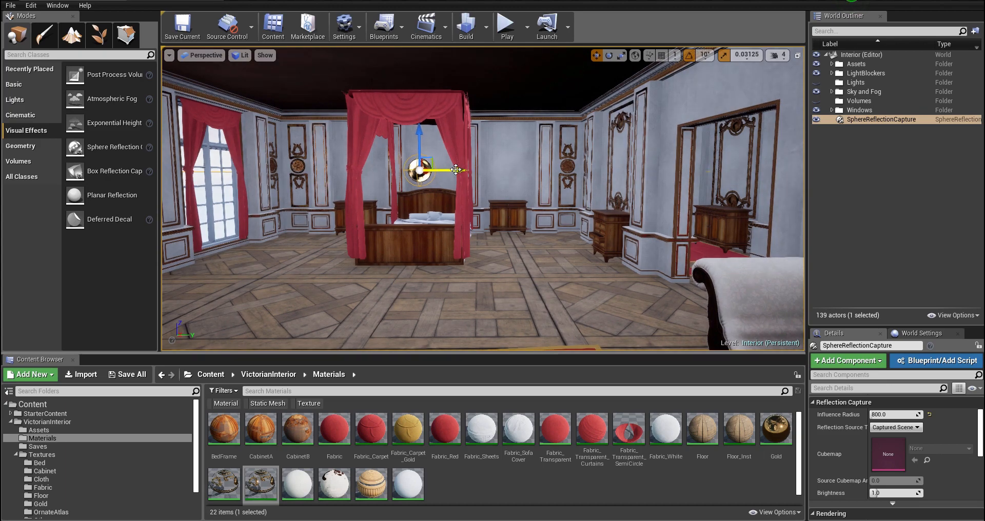
Duplicate the sphere reflection capture from the bed area to the sofa end of the bedroom.
right_drag(456, 170, 614, 191)
alt+drag(371, 173, 369, 173)
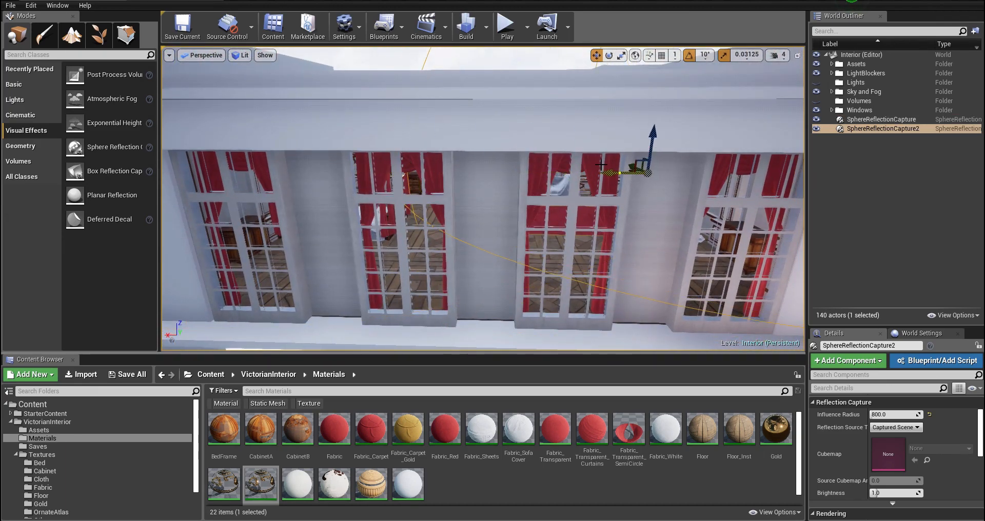
right_drag(602, 165, 603, 166)
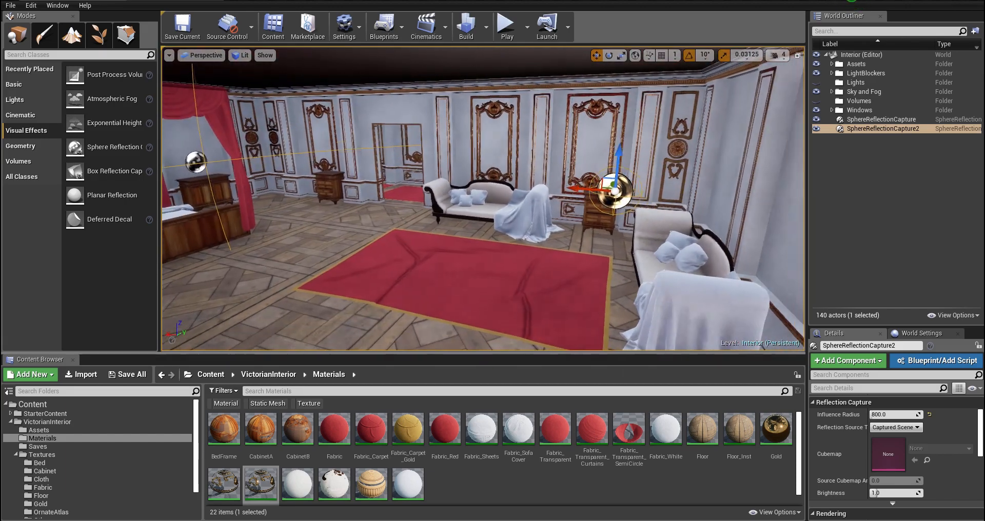
Duplicate a bedroom reflection capture and move the copy into the red-carpeted corridor beside the room.
right_drag(550, 185, 346, 191)
click(431, 177)
key(ctrl+w)
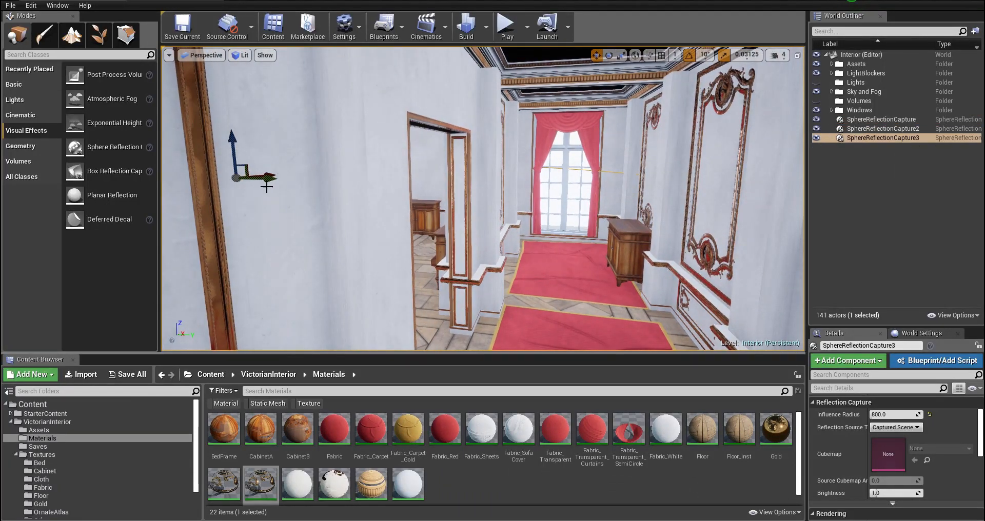
drag(631, 188, 635, 189)
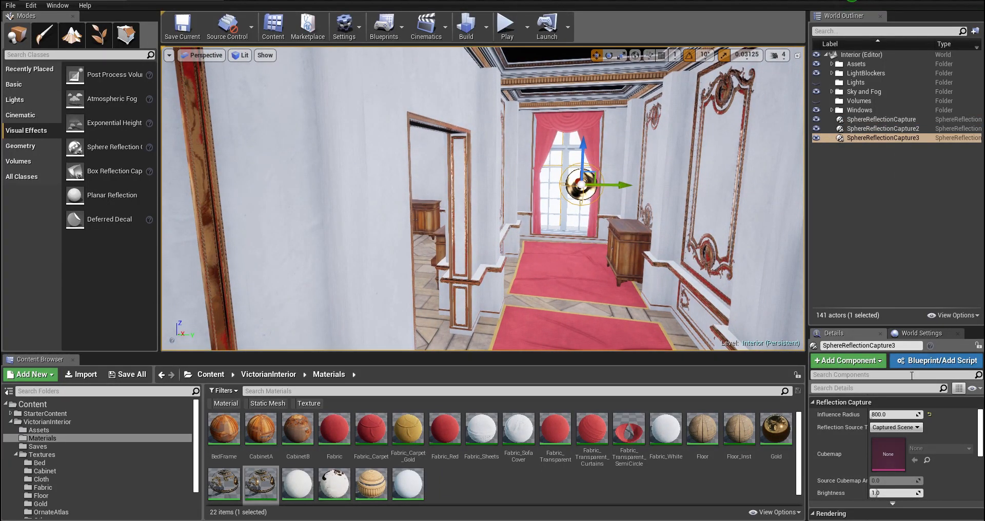
Reduce the corridor reflection capture's influence radius to 400.
click(893, 414)
text(600)
key(Return)
mouse_move(662, 247)
right_down()
mouse_move(665, 237)
mouse_move(688, 240)
mouse_move(672, 239)
right_up()
key(s)
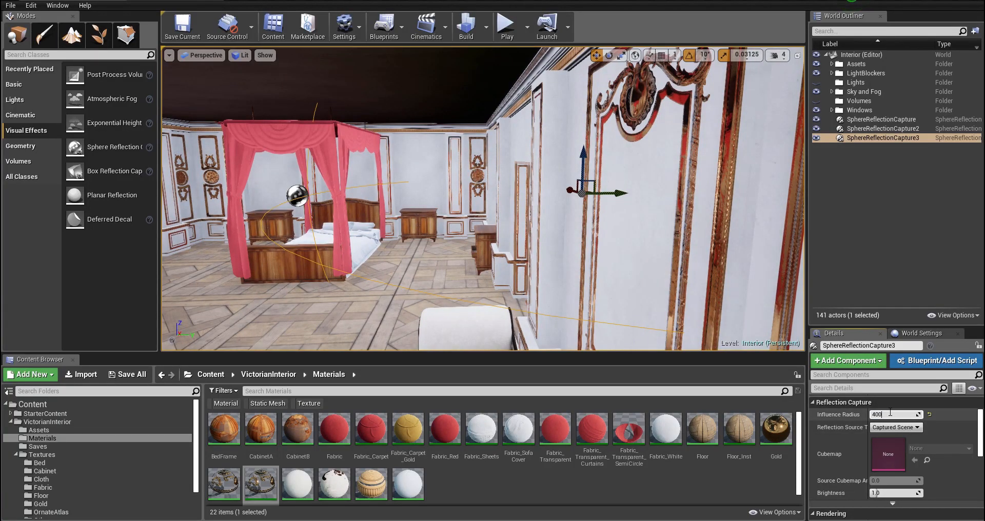
key(Return)
key(s)
Hide the LightBlockers folder to expose the rooms and the corridor reflection capture from above.
right_drag(667, 242, 734, 297)
key(w)
key(s)
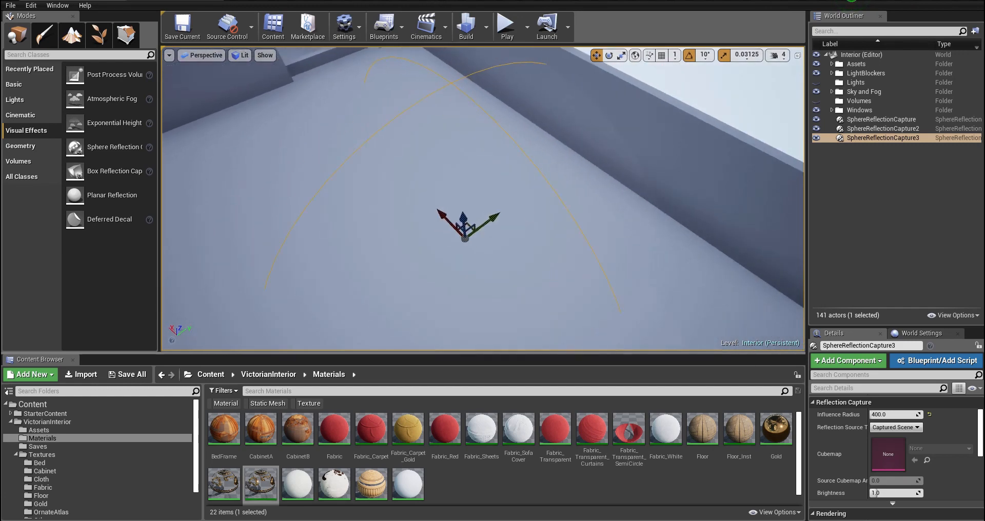
right_drag(580, 126, 642, 132)
key(a)
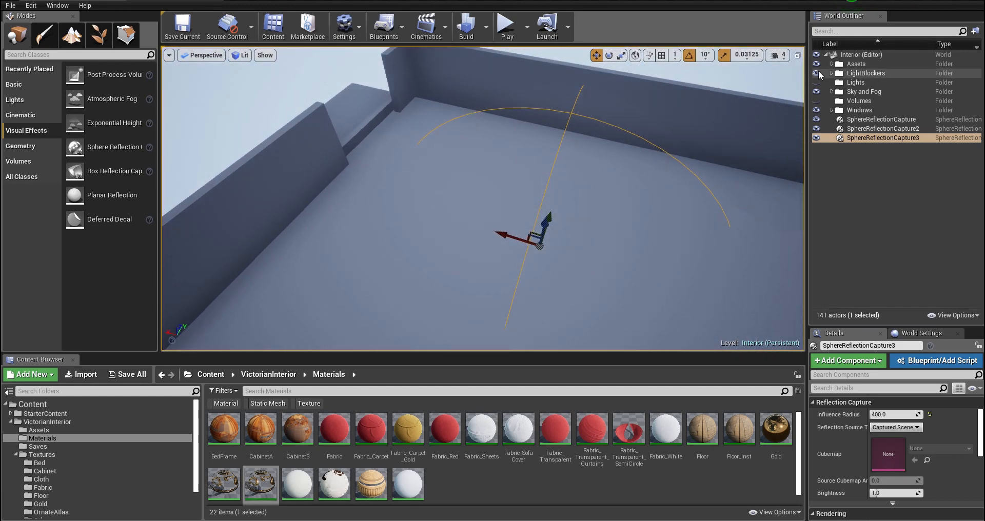
click(816, 73)
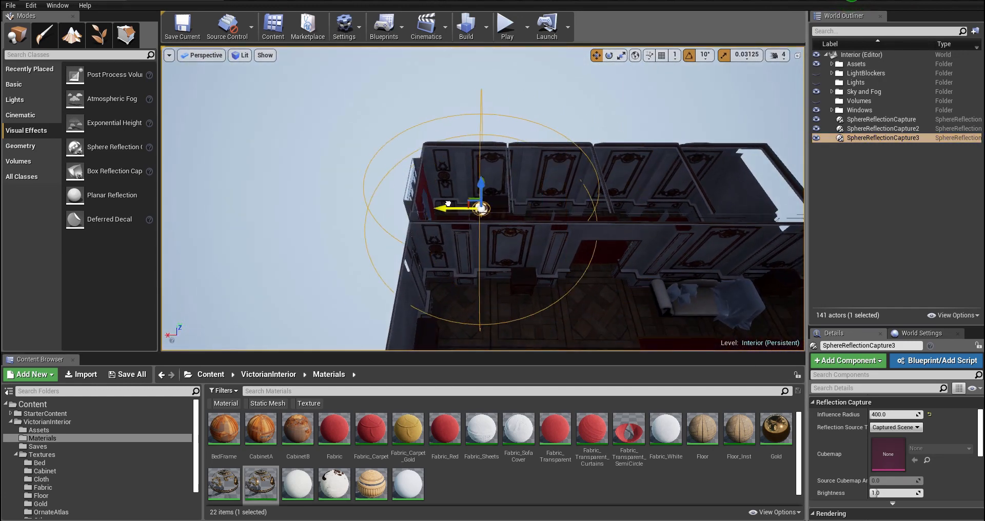
Duplicate the corridor's sphere reflection capture twice along the corridor's length.
alt+drag(448, 204, 376, 205)
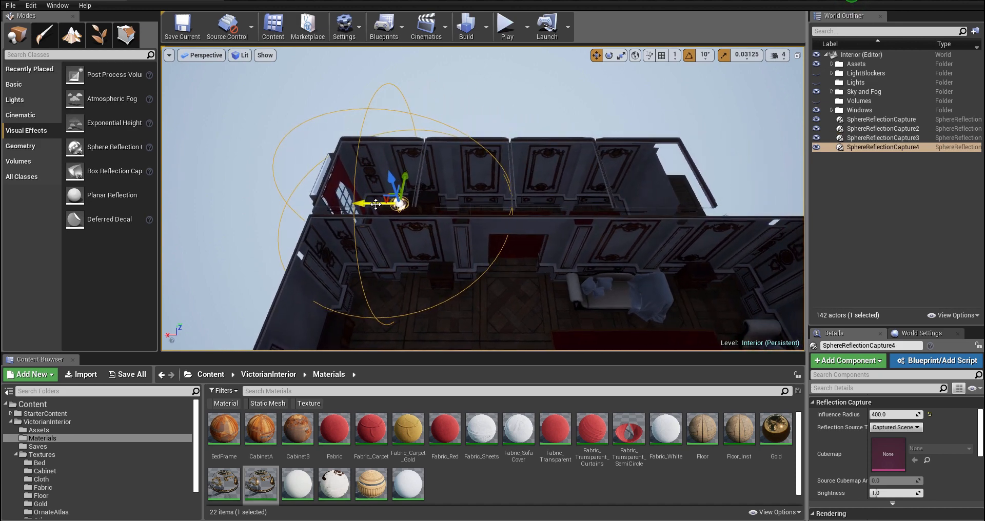
alt+drag(483, 202, 483, 203)
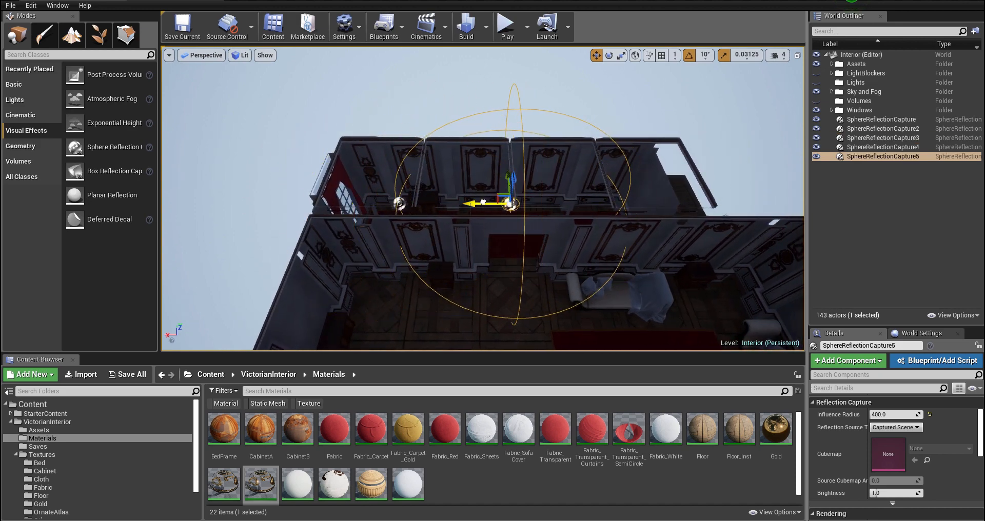
key(w)
right_drag(560, 189, 359, 164)
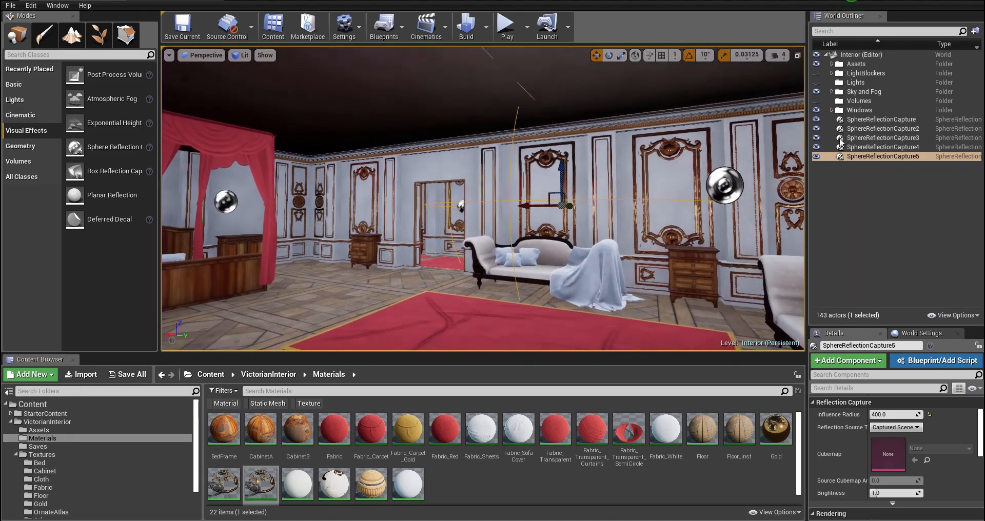
right_drag(462, 195, 308, 203)
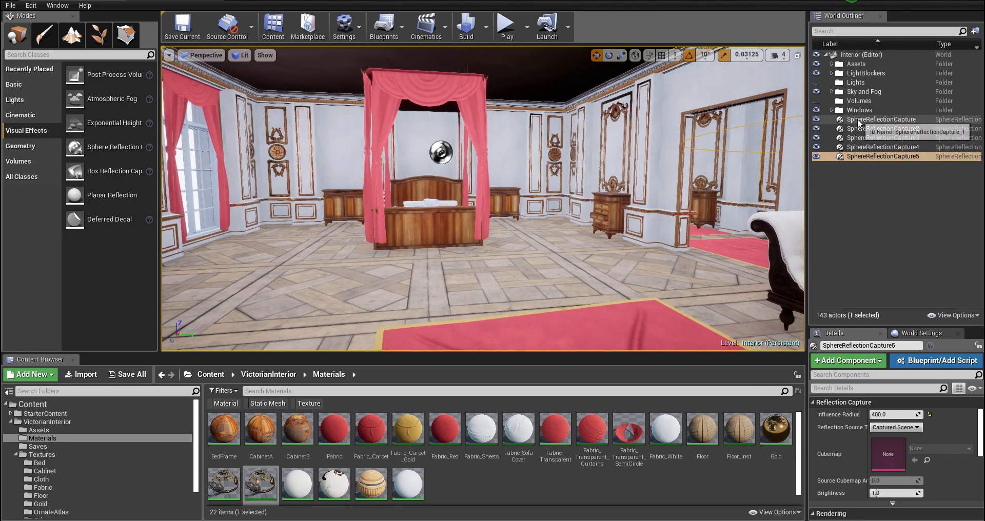
Move all five sphere reflection captures into the Lights folder of the outliner.
ctrl+click(857, 119)
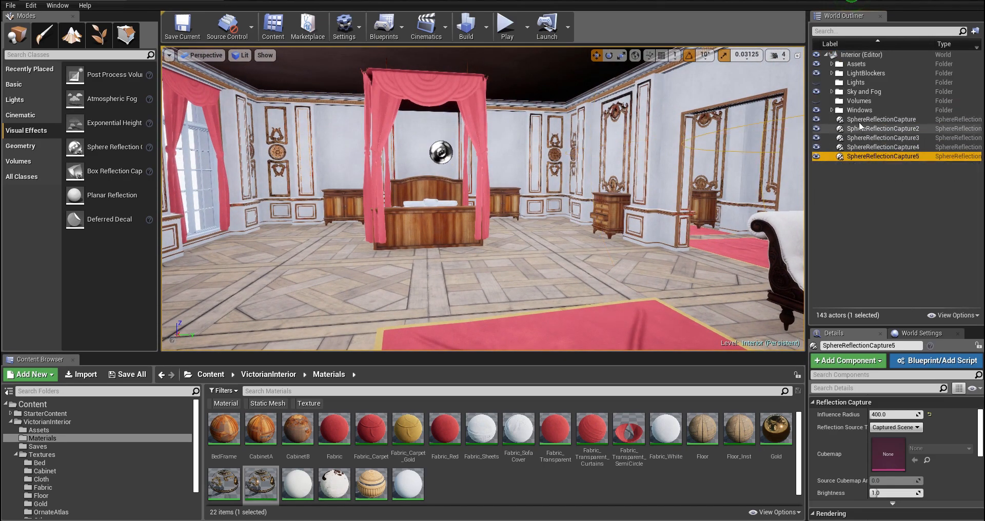
shift+click(858, 119)
drag(862, 123, 874, 83)
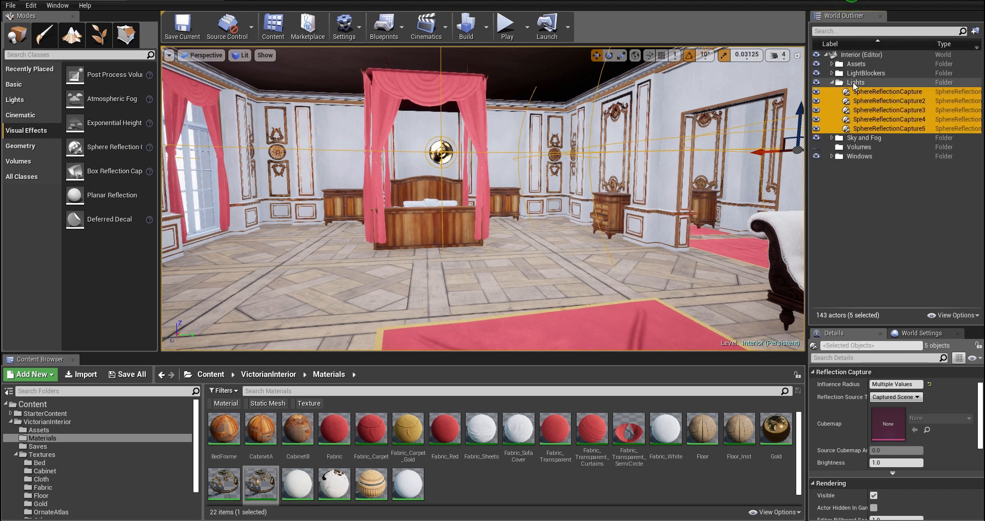
click(858, 91)
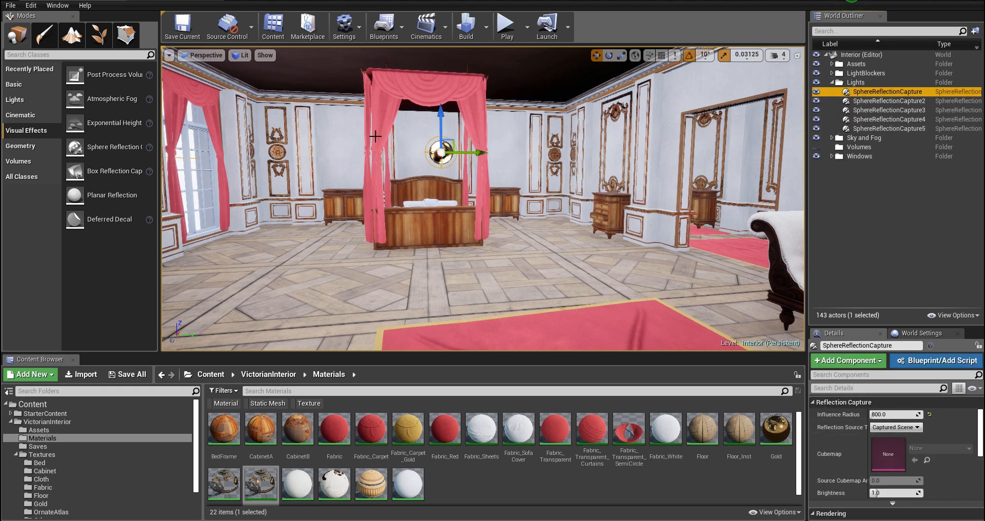
mouse_move(483, 205)
right_down()
mouse_move(380, 231)
mouse_move(390, 206)
mouse_move(467, 208)
right_up()
key(s)
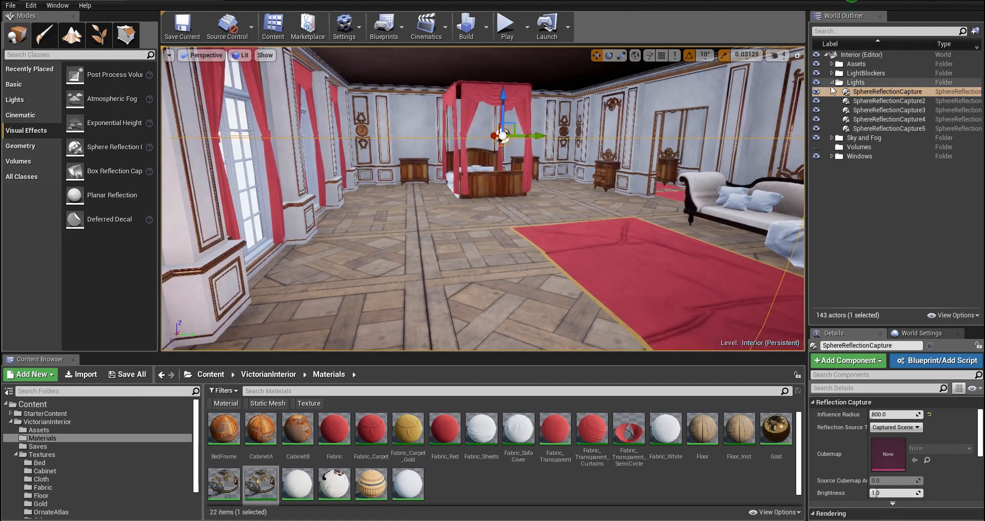
click(832, 82)
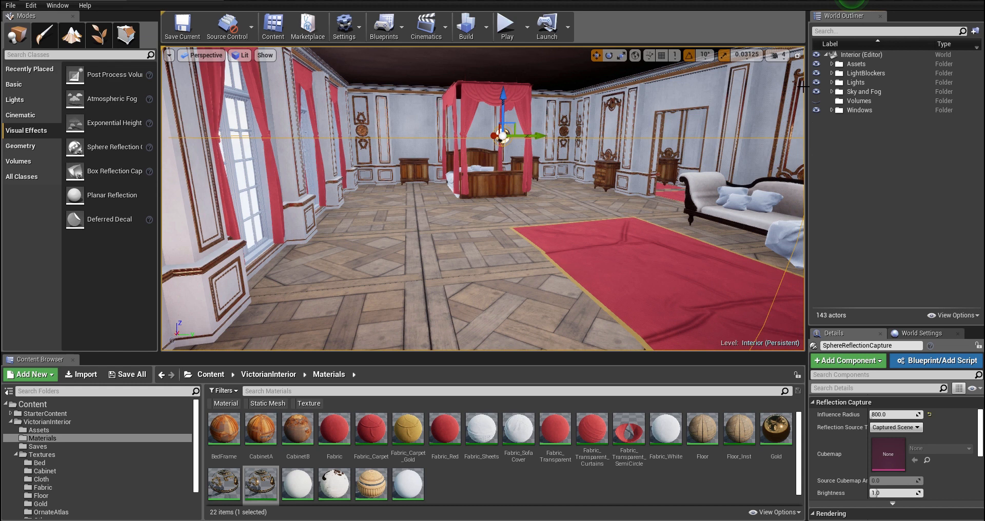
click(832, 82)
click(856, 82)
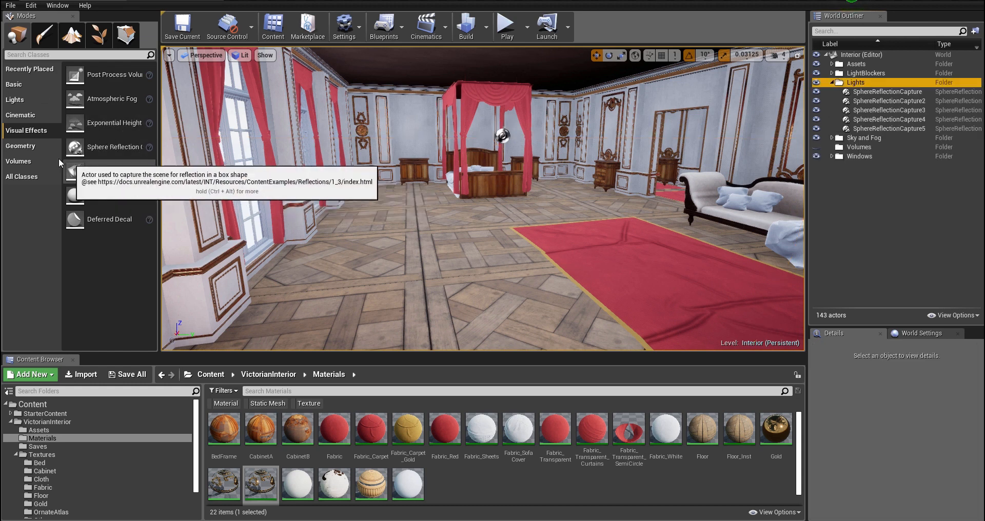
Add a directional light to the bedroom and raise it well above the floor.
click(35, 101)
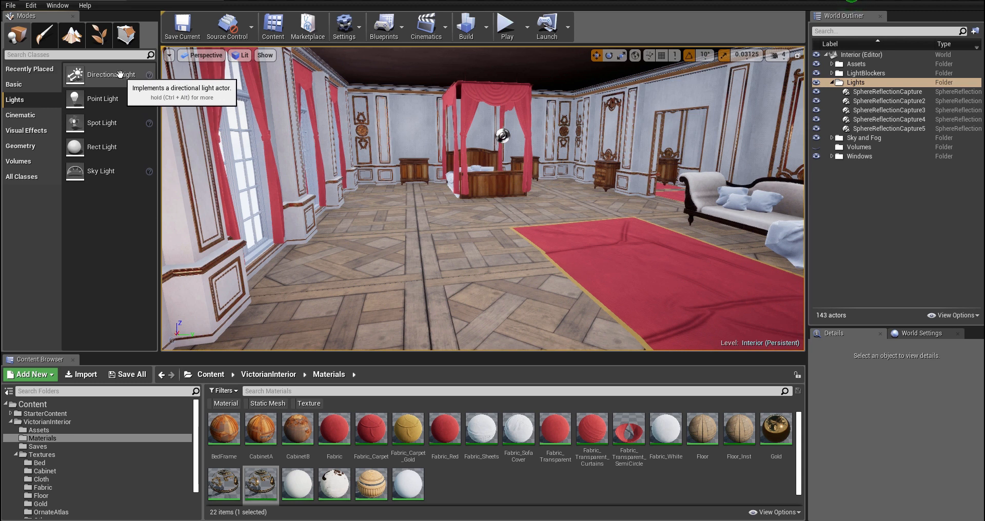
drag(120, 74, 441, 233)
drag(441, 196, 438, 61)
key(f)
Rotate the directional light so its rays slant in through the row of windows and across the bedroom floor.
key(e)
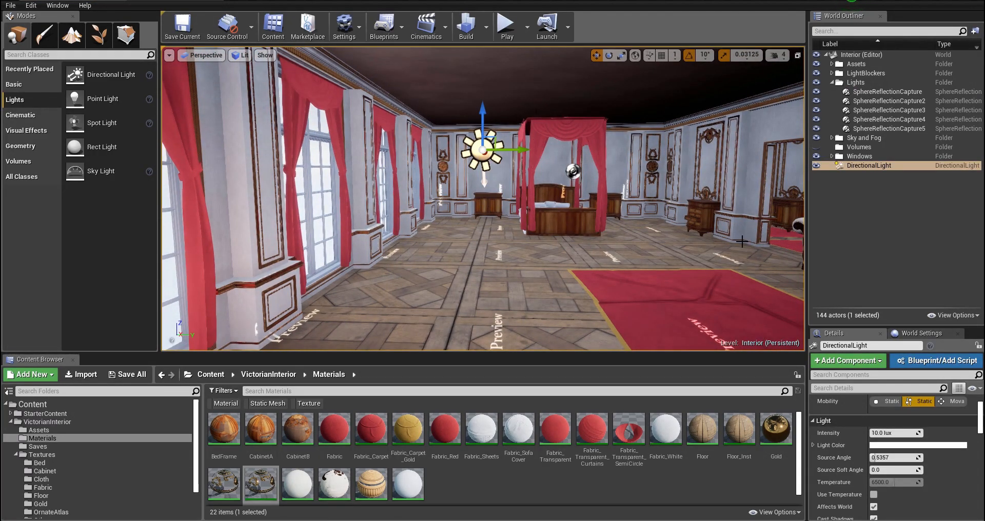
scroll(560, 176, up, 3)
right_drag(559, 176, 526, 175)
drag(532, 182, 558, 150)
right_drag(584, 297, 447, 172)
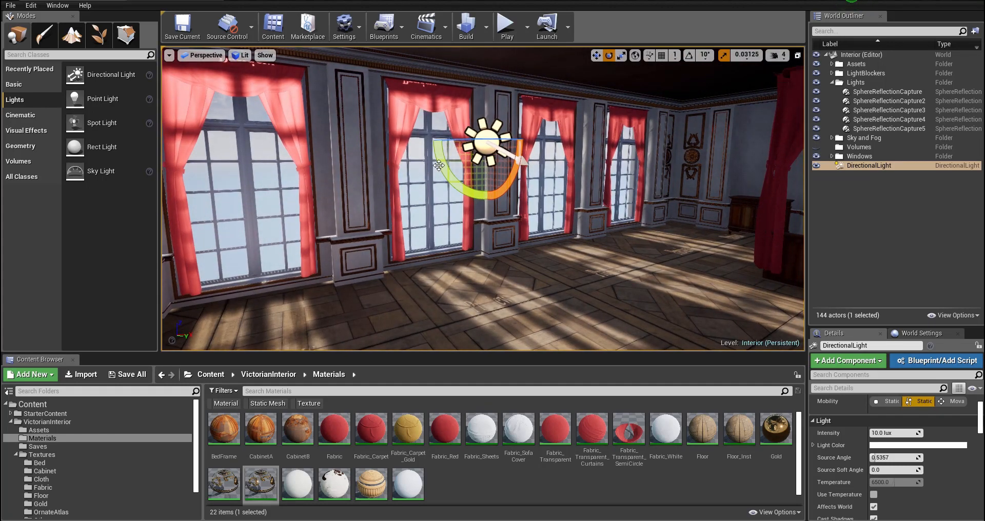
drag(439, 165, 447, 177)
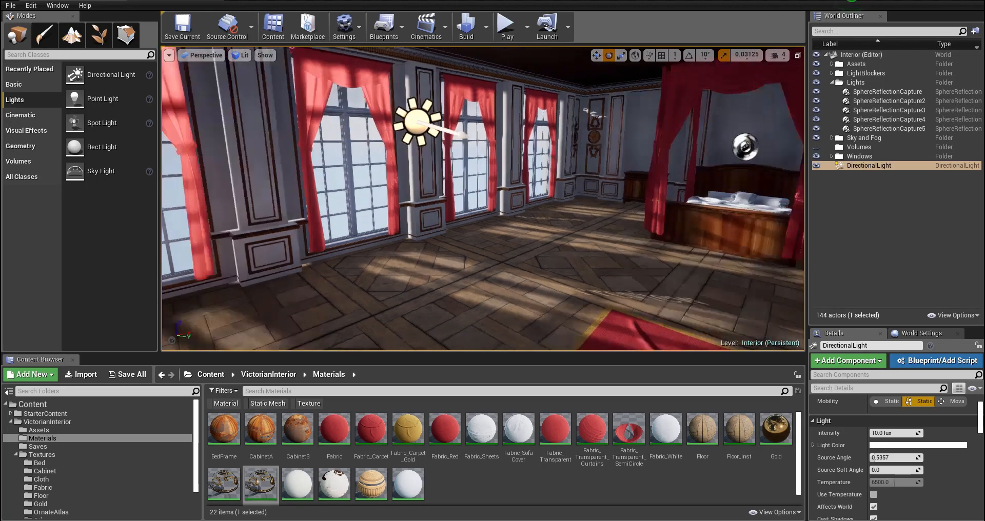
right_drag(462, 195, 513, 221)
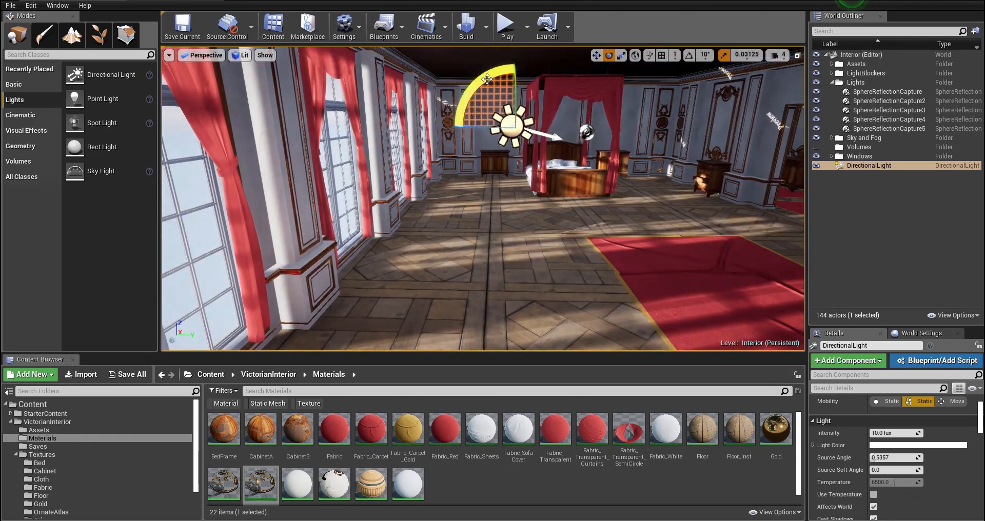
drag(465, 82, 590, 137)
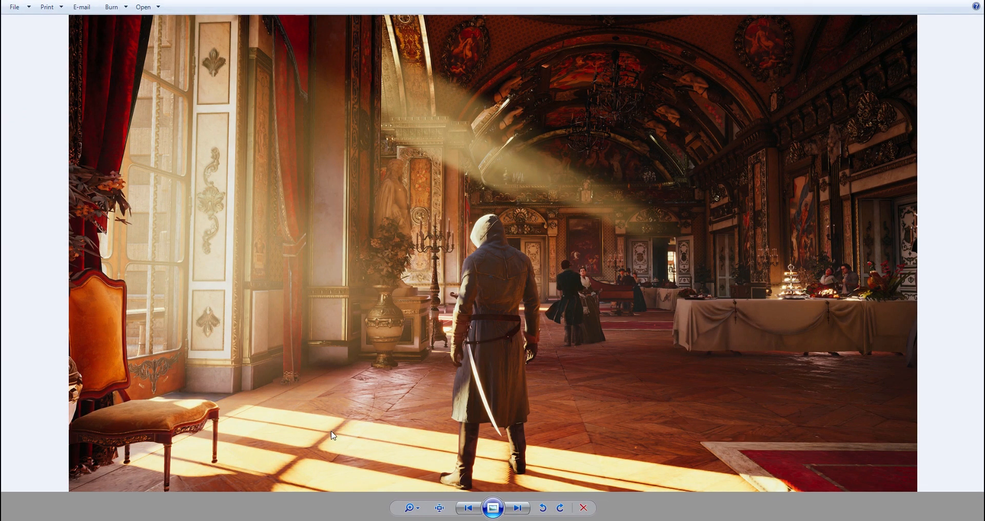
Look through the reference images of ornate period interiors to examine how light enters through the windows and falls on the floor.
key(Right)
key(Right)
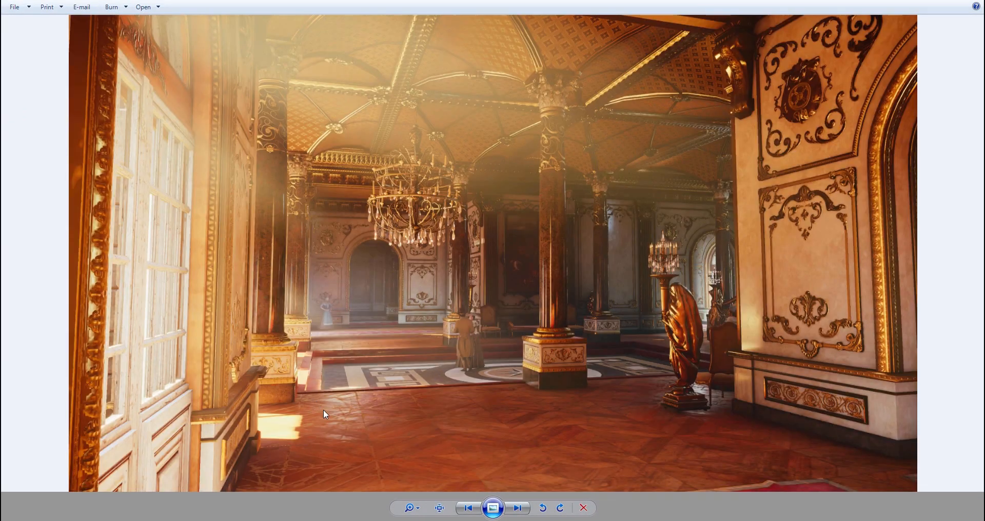
key(Right)
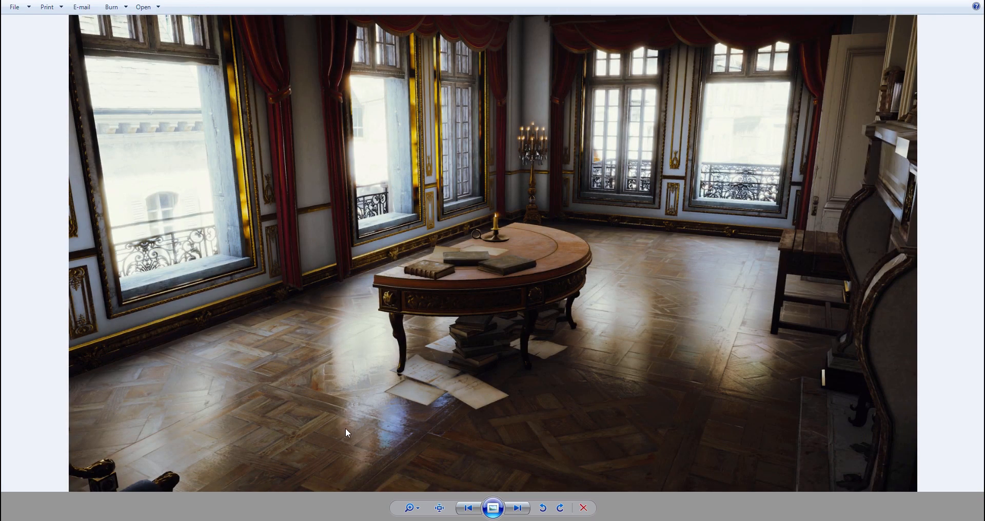
key(Left)
key(Left)
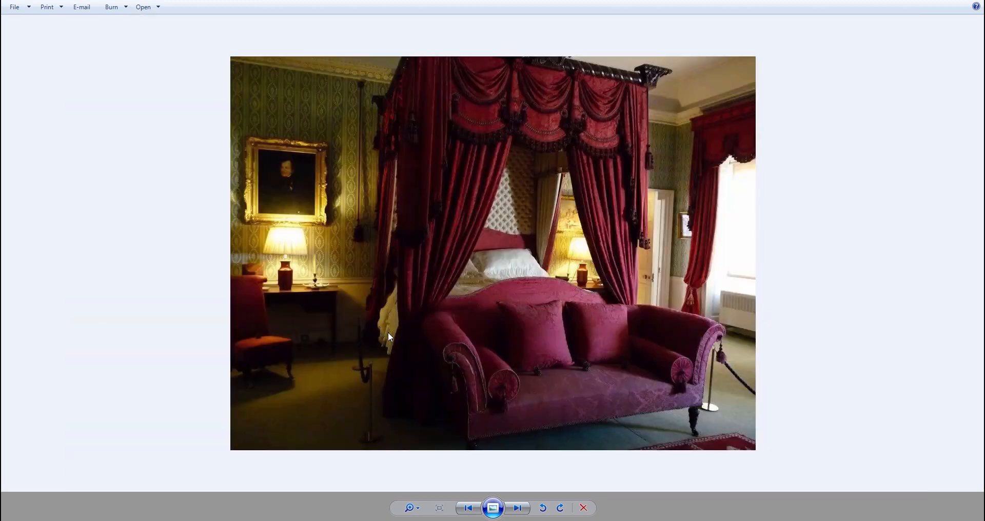
key(Right)
key(Right)
key(Right)
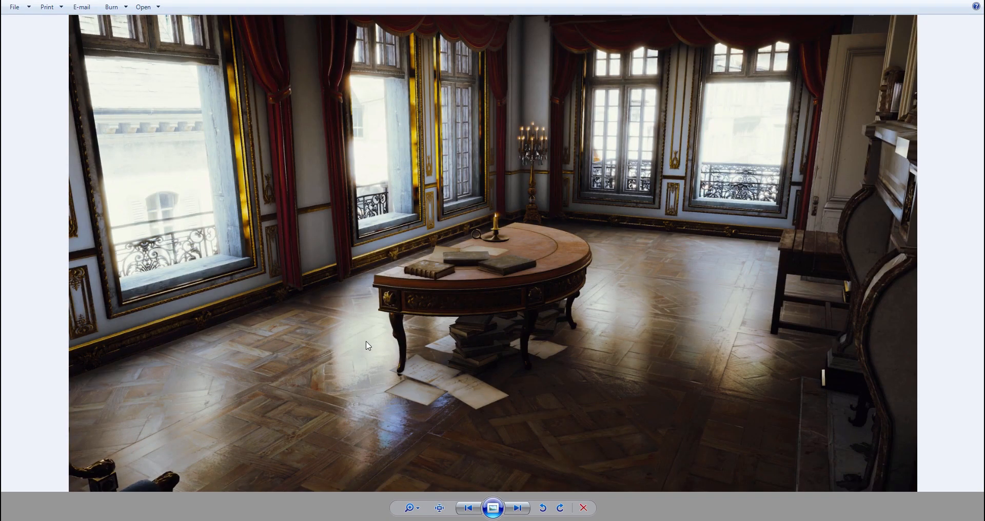
key(Right)
key(Right)
key(Right)
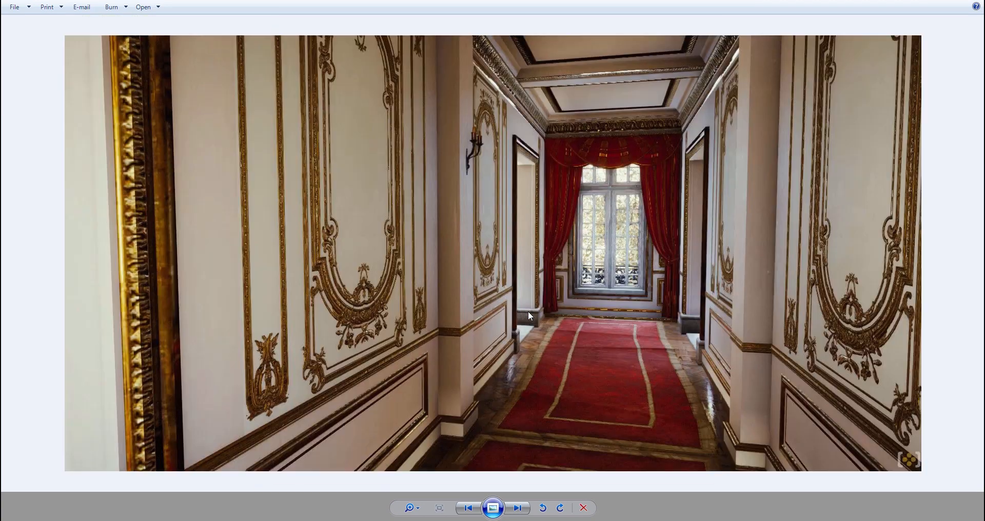
key(Right)
key(Right)
key(Right)
key(Right)
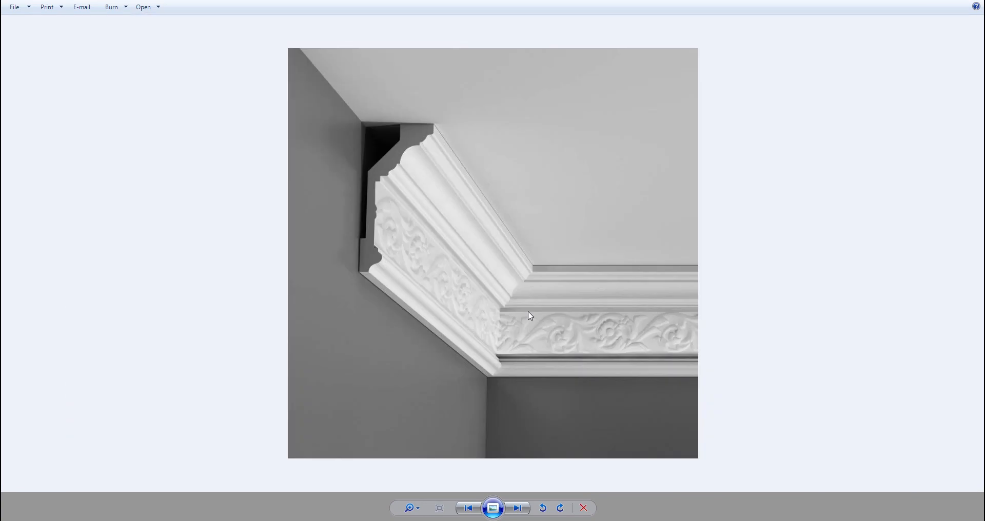
key(Right)
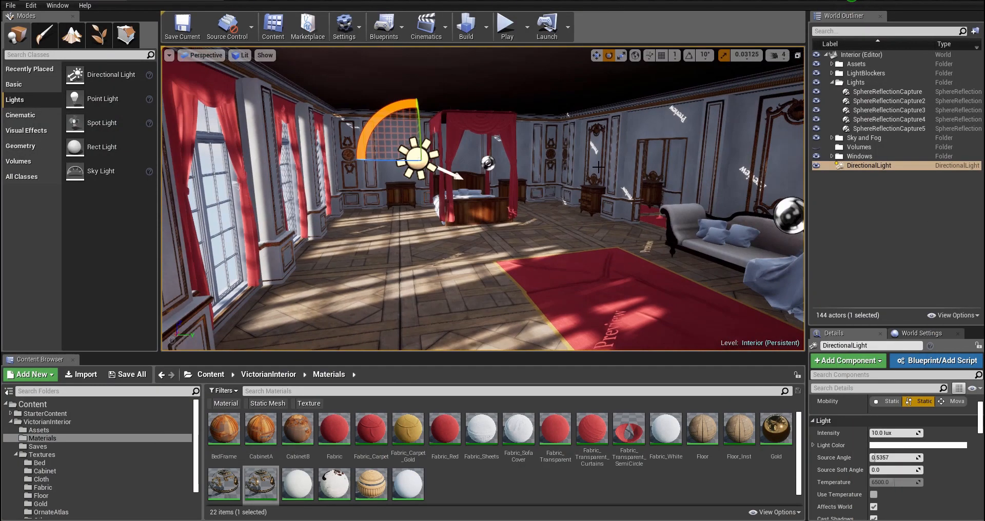
Refine the directional light's pitch and heading so the window light patches stretch across the floor towards the bed.
mouse_move(492, 177)
right_down()
mouse_move(533, 179)
mouse_move(490, 172)
right_up()
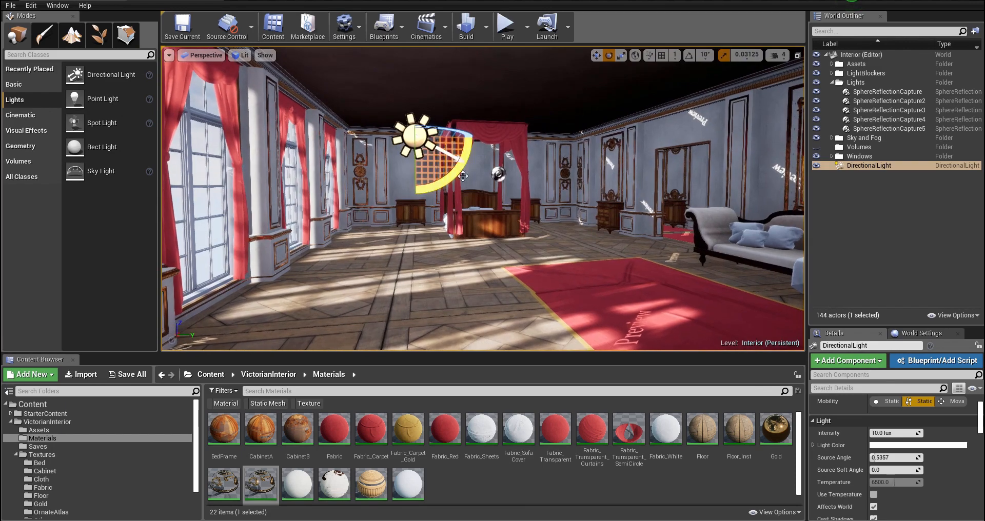
drag(460, 173, 432, 147)
right_drag(432, 147, 371, 146)
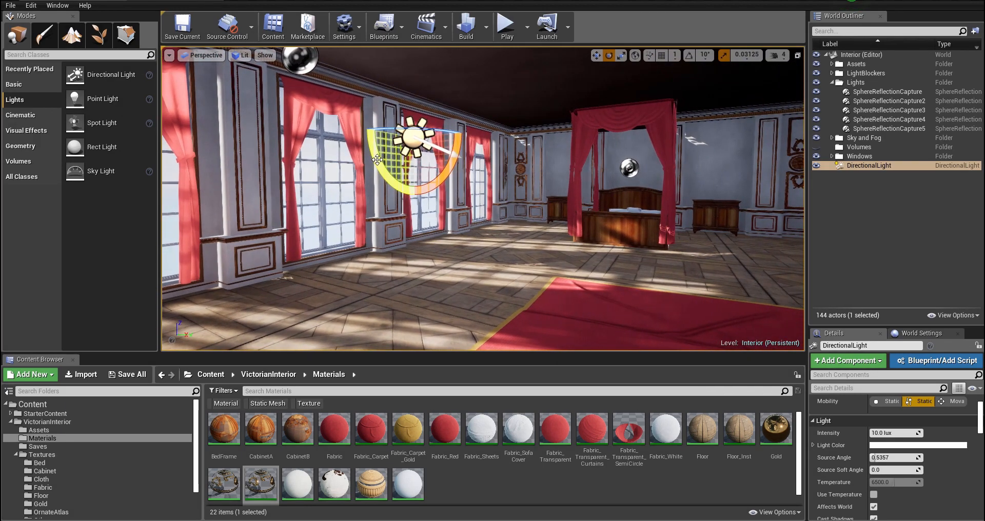
drag(385, 173, 411, 170)
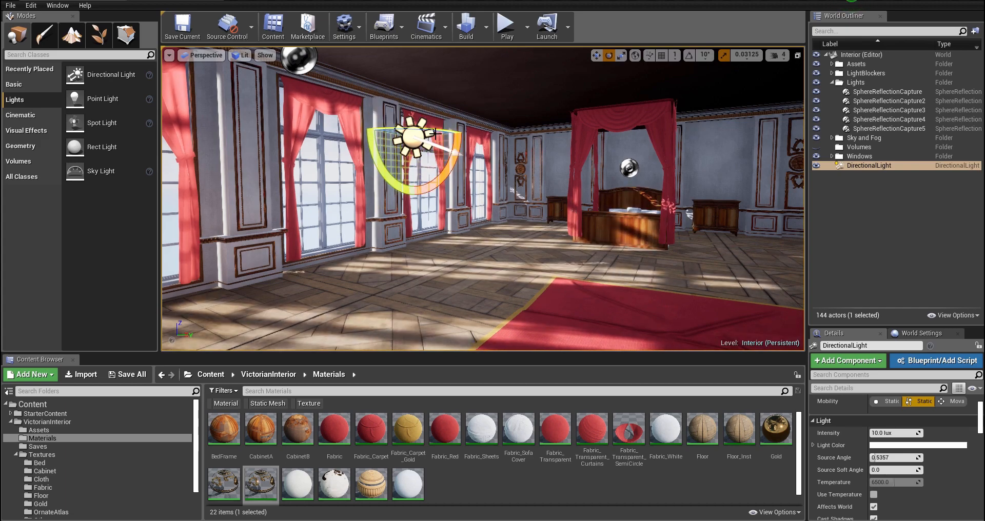
drag(433, 132, 452, 159)
key(a)
right_drag(453, 158, 517, 157)
key(e)
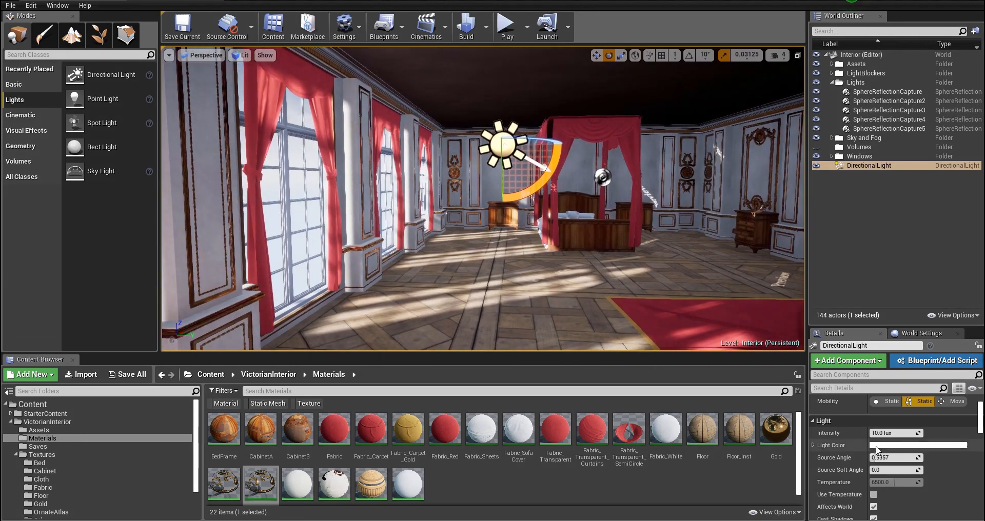
Move the directional light into the Lights folder and set its light color to a pale warm yellow, about FFF4D5 in sRGB hex.
drag(862, 327, 860, 206)
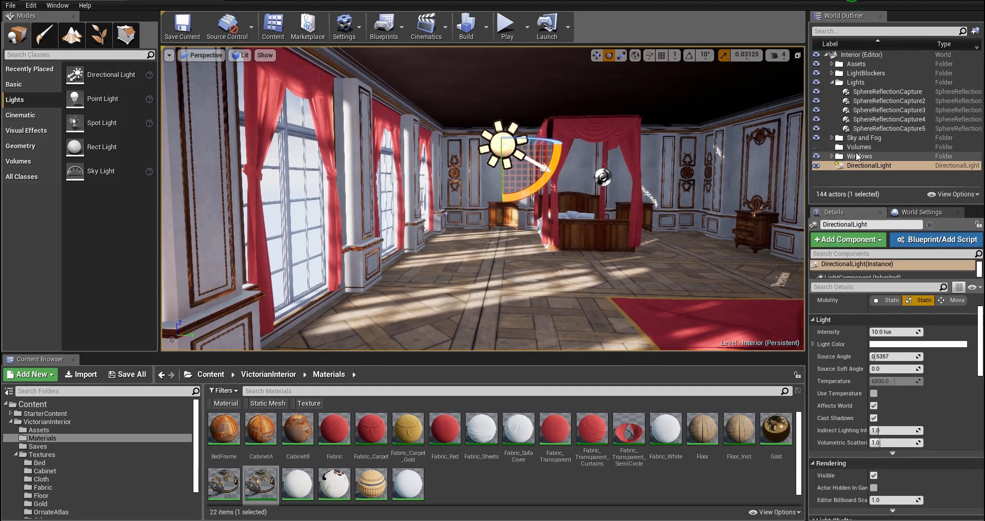
drag(856, 167, 859, 81)
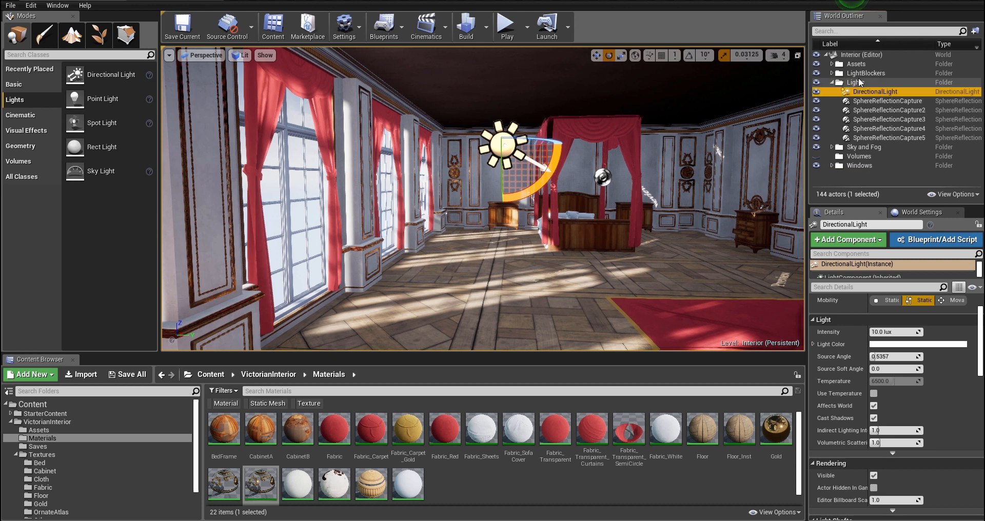
click(890, 345)
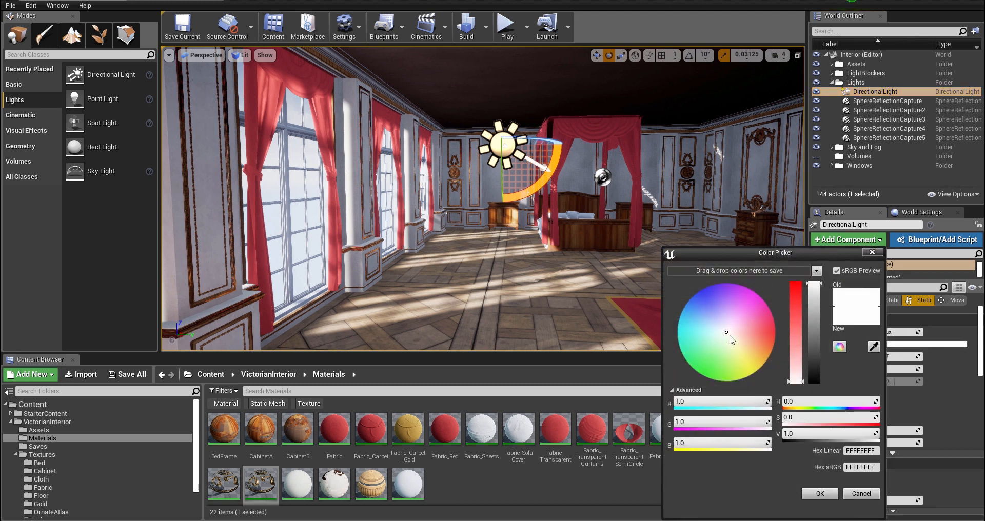
drag(727, 333, 739, 345)
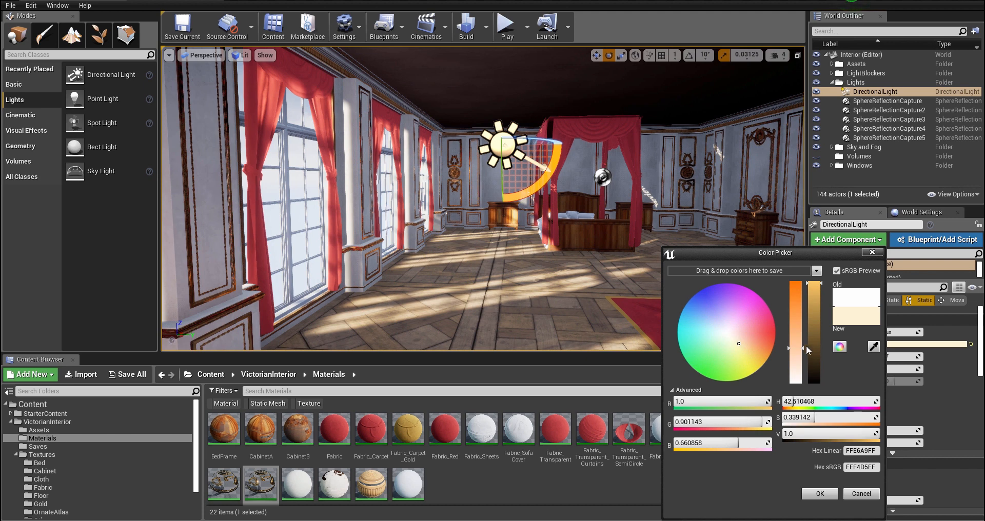
mouse_move(802, 352)
mouse_down()
mouse_move(809, 364)
mouse_move(801, 351)
mouse_up()
click(821, 494)
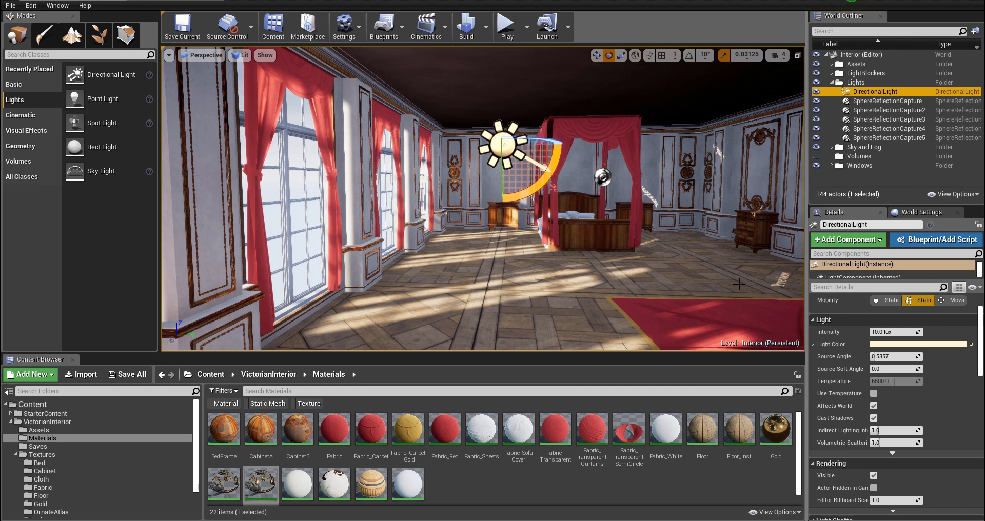
Set the directional light's intensity to 15 lux.
click(893, 332)
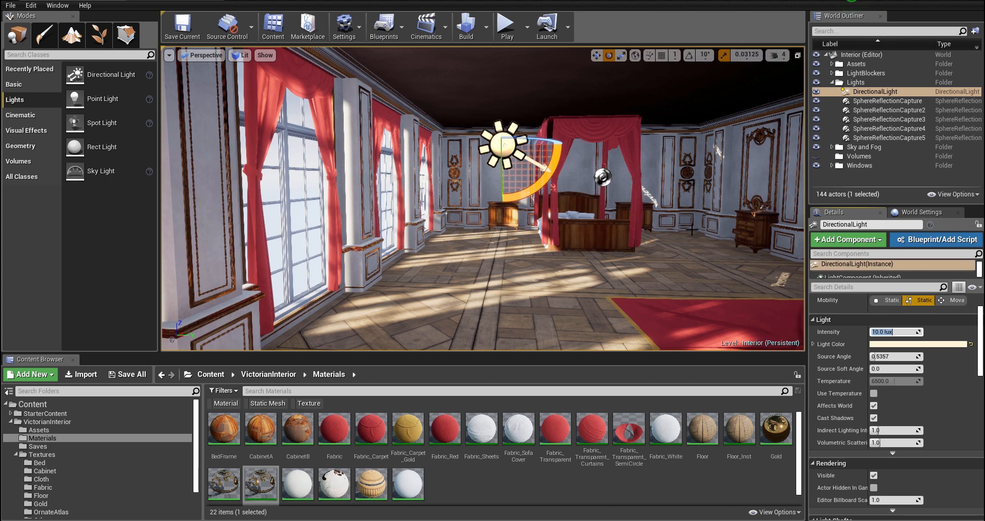
text(15)
key(Return)
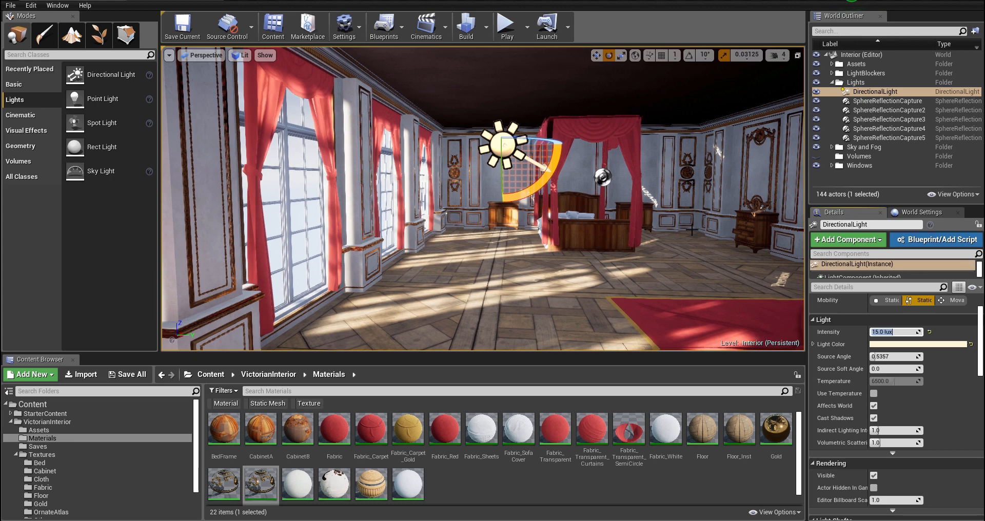
right_drag(681, 233, 681, 233)
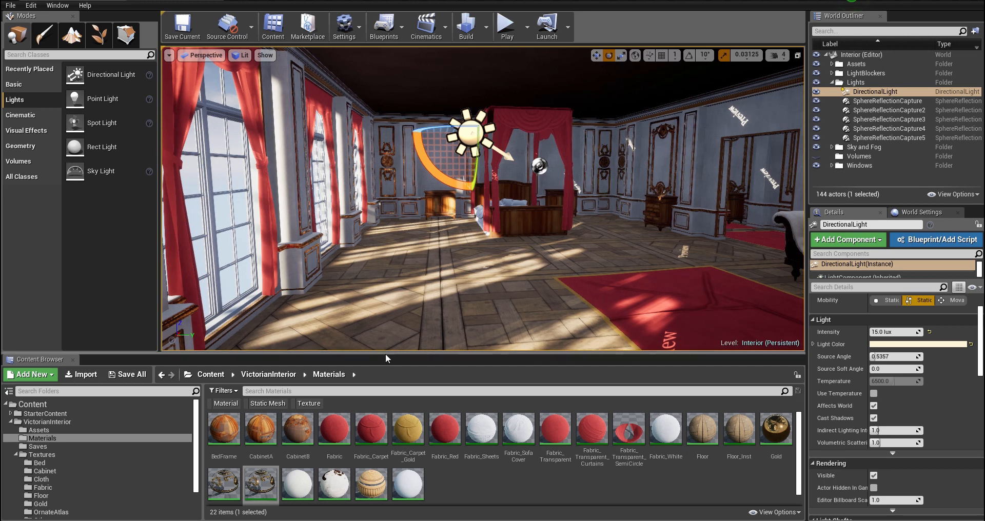
drag(385, 355, 385, 347)
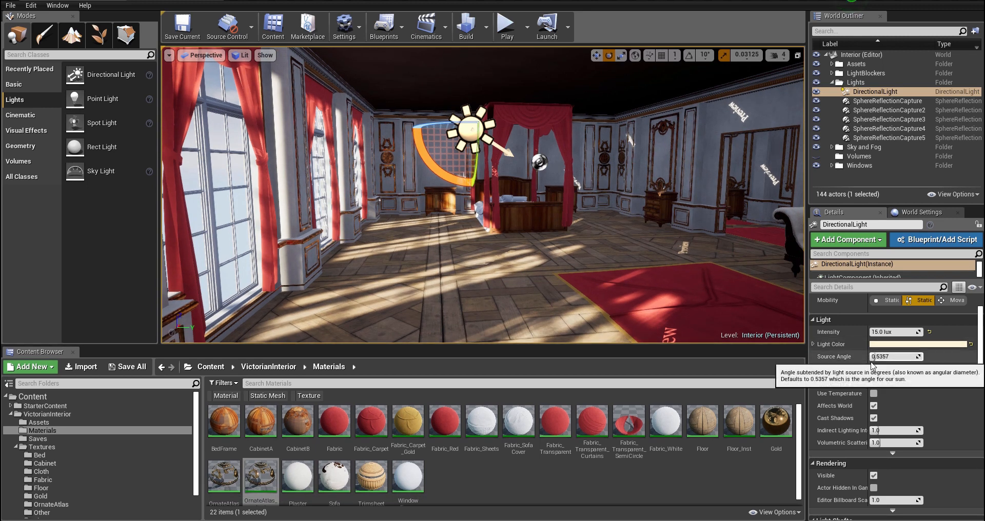
scroll(857, 377, down, 2)
scroll(857, 378, up, 2)
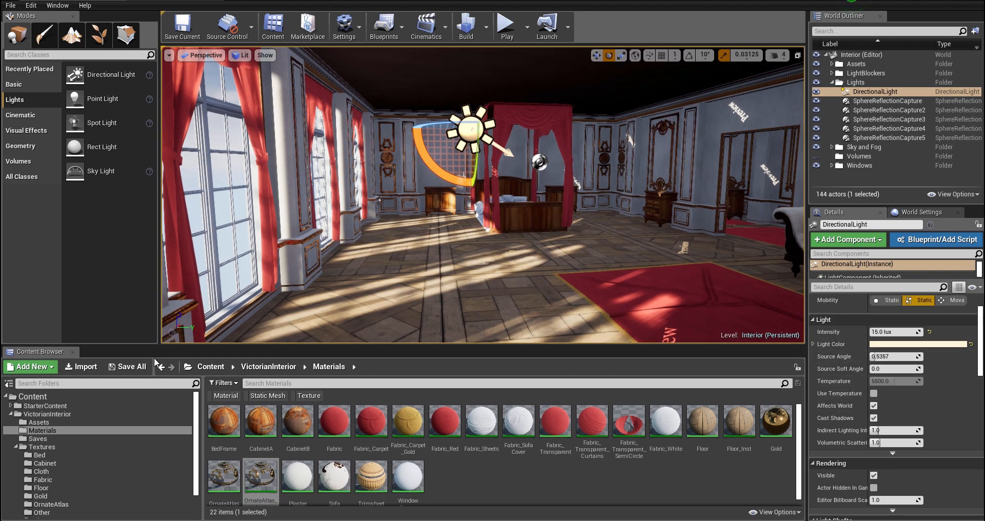
click(39, 423)
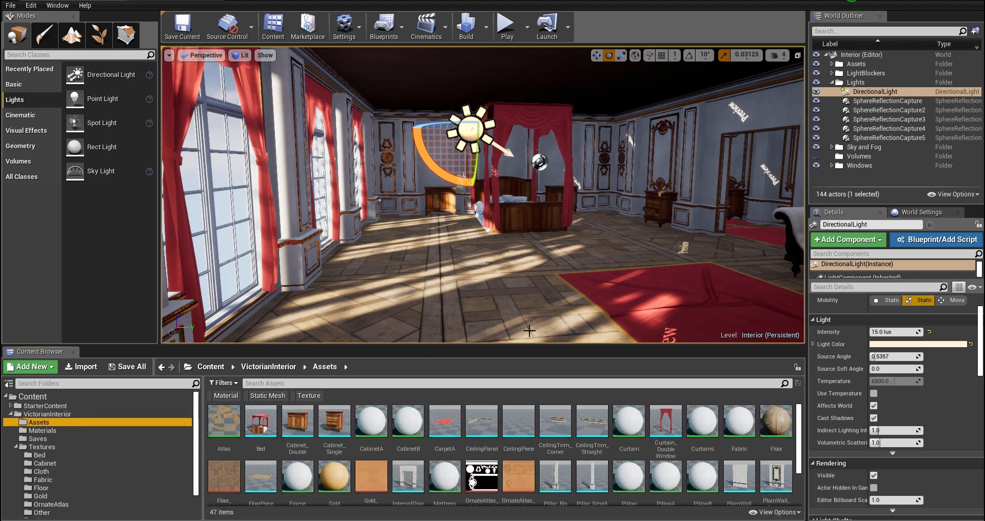
click(42, 431)
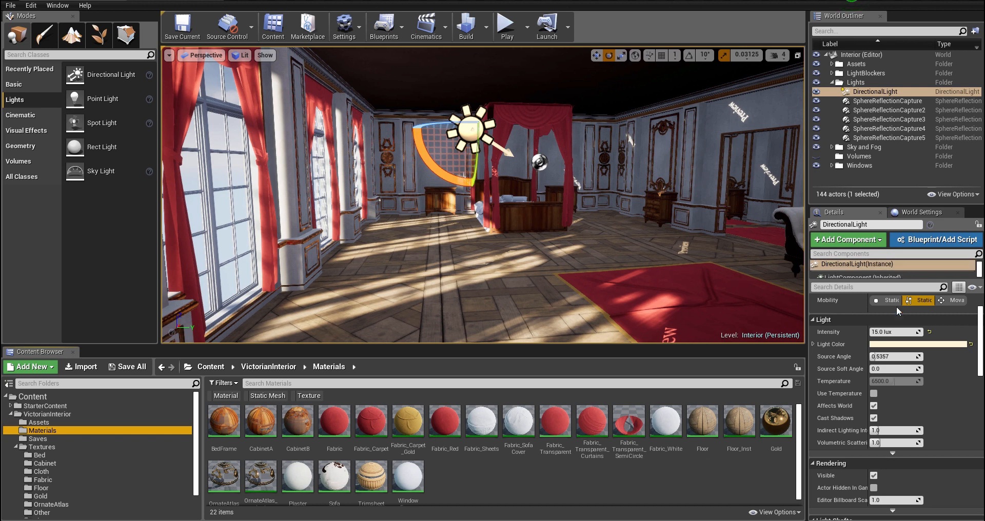
Filter the Assets folder to static meshes and inspect the FloorPiece mesh's light map resolution in its general settings.
scroll(852, 377, up, 1)
click(79, 422)
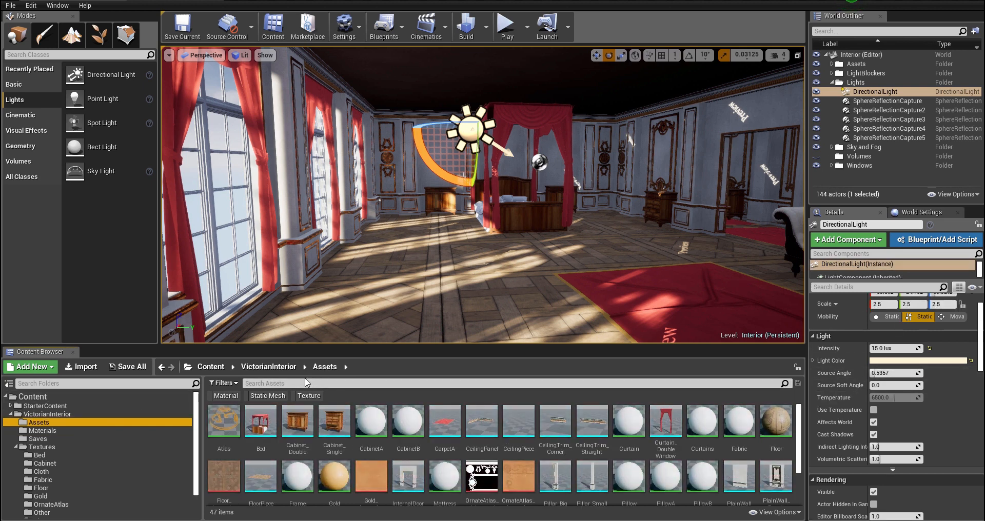
click(266, 396)
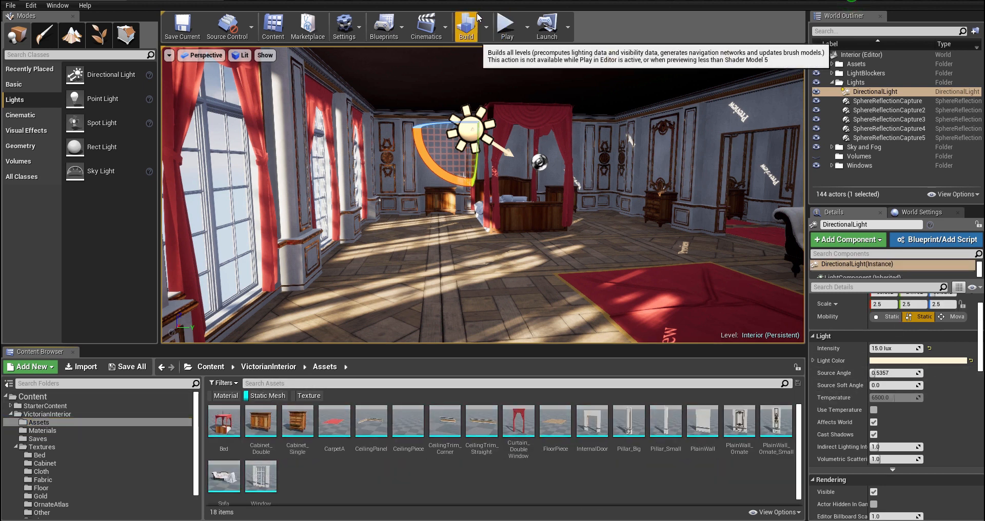
double_click(562, 421)
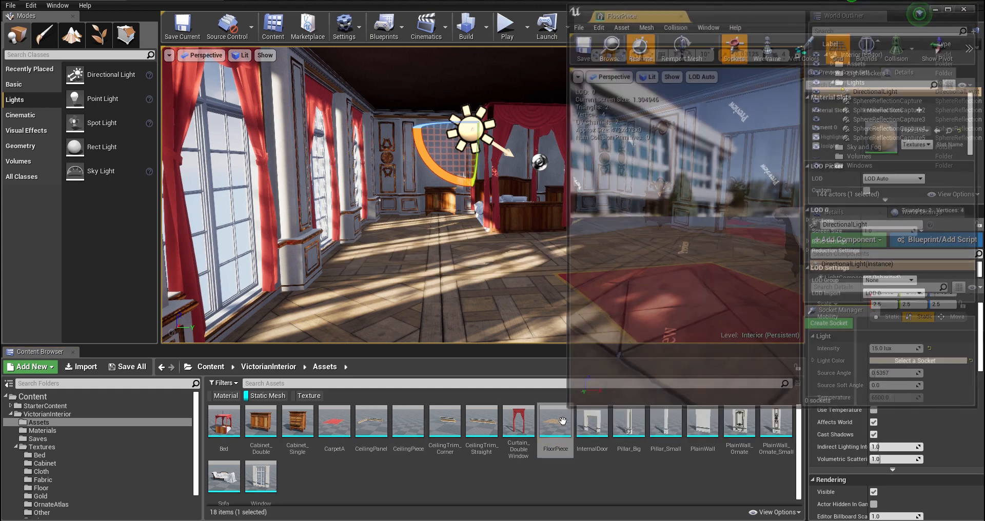
scroll(830, 228, down, 6)
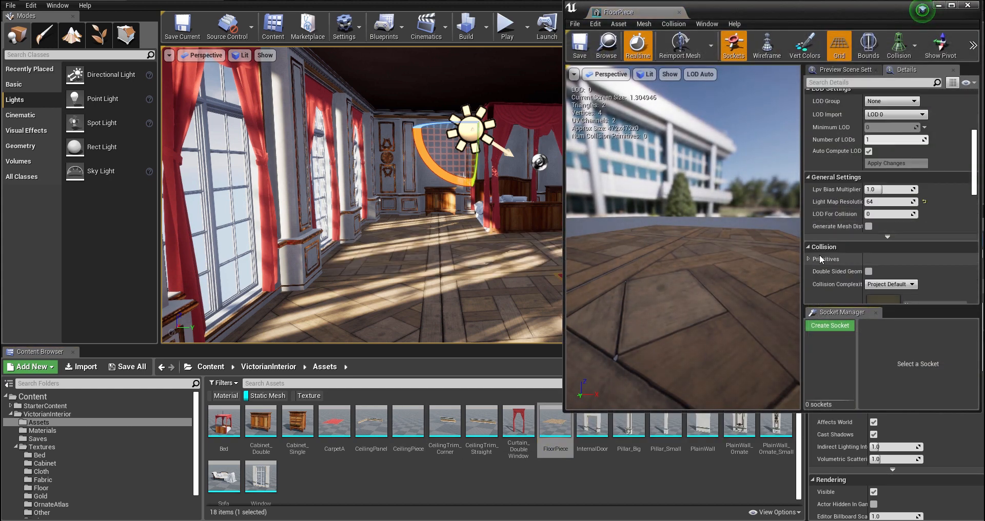
scroll(830, 177, down, 5)
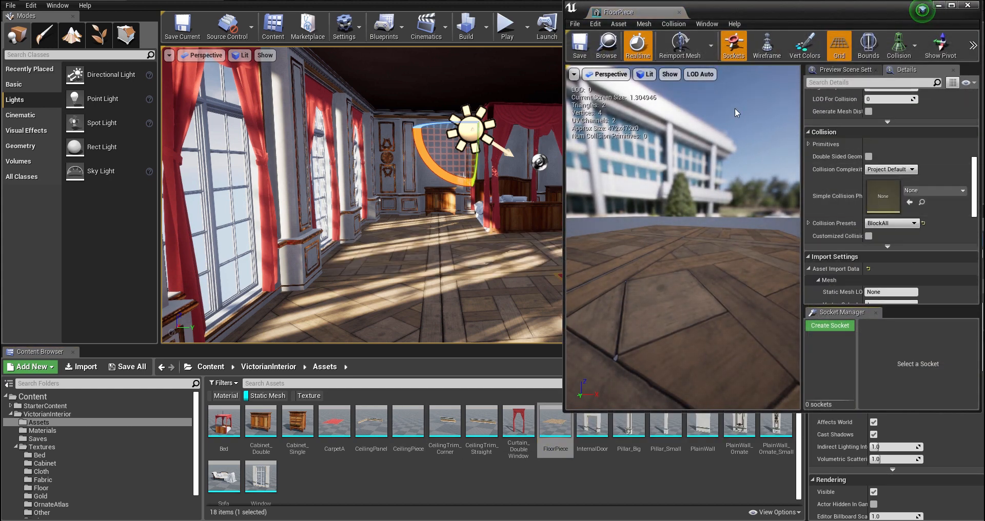
scroll(846, 164, up, 4)
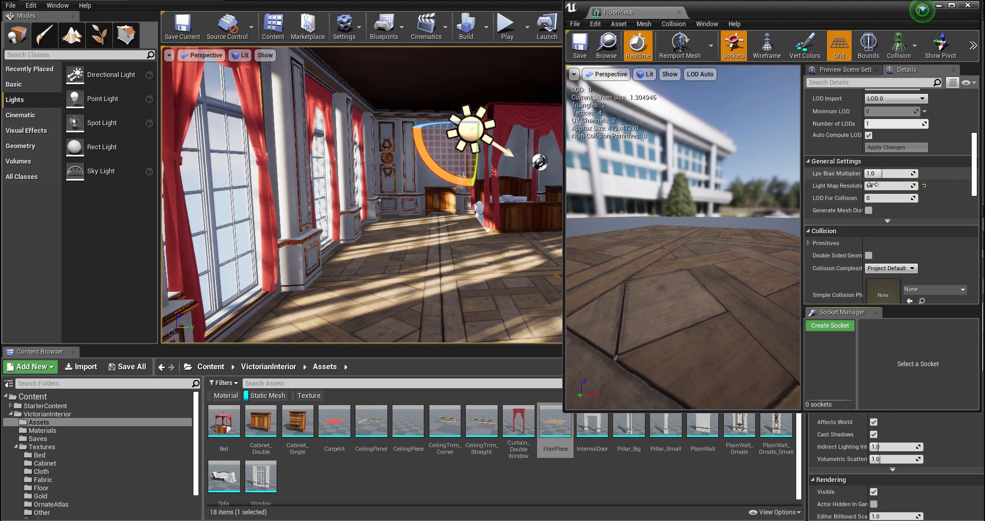
click(680, 12)
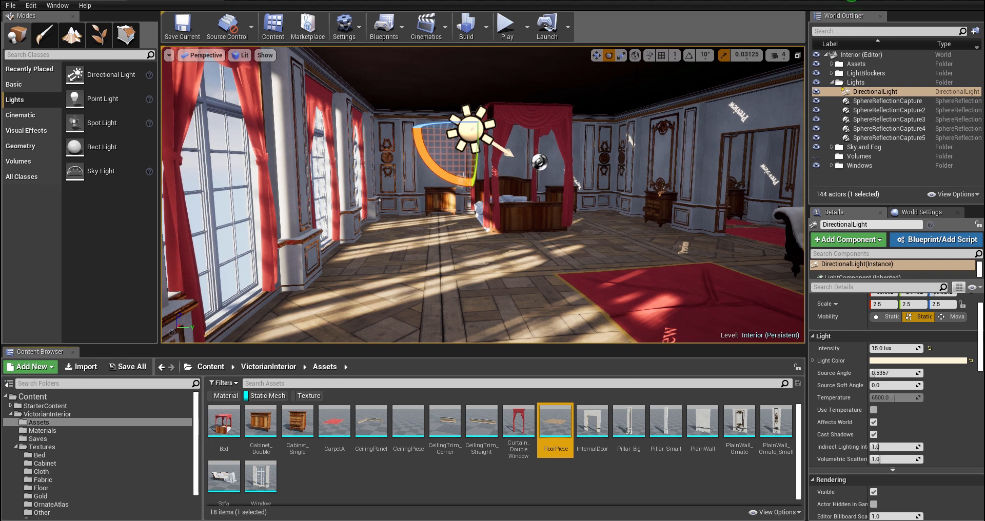
Examine how the sunlight falls on the window wall, the curtains and the floor towards the bed.
right_drag(538, 248, 527, 267)
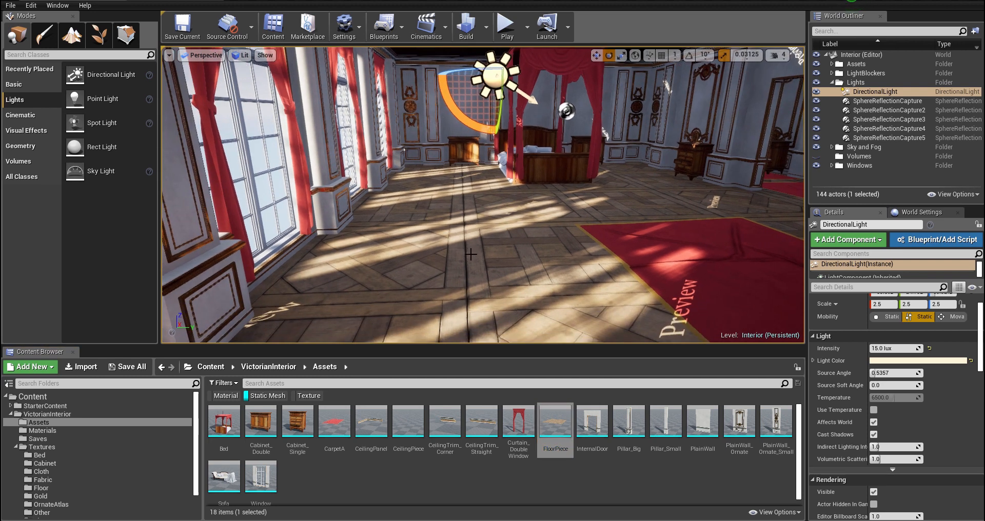
right_drag(488, 238, 424, 209)
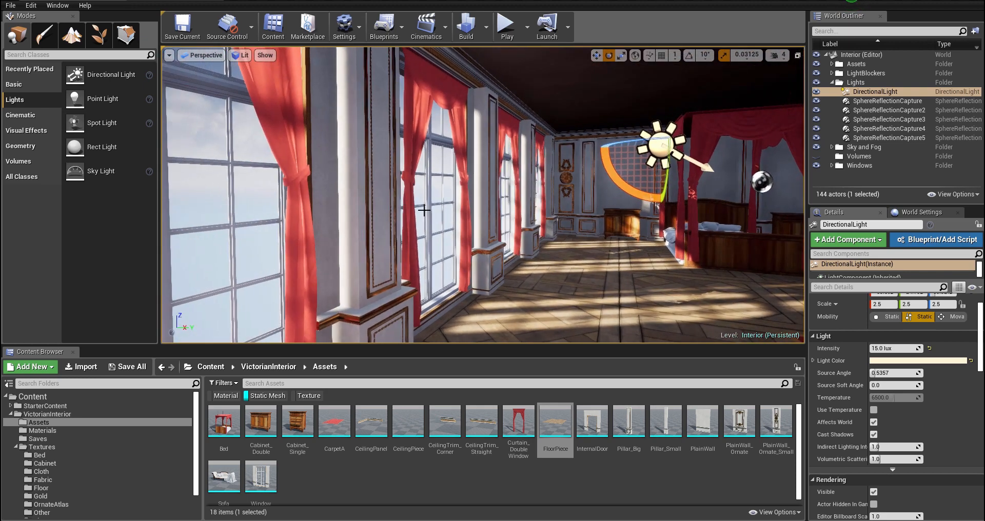
right_drag(368, 168, 386, 147)
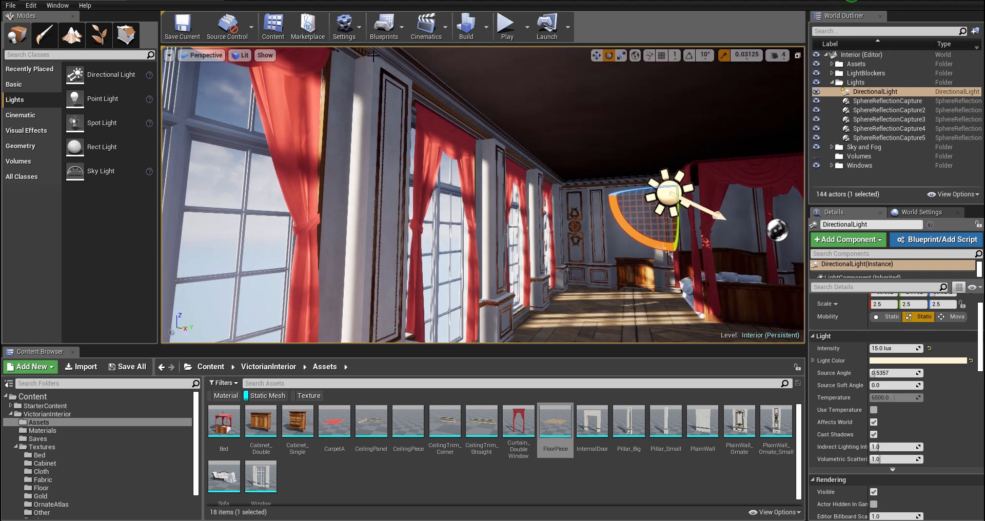
key(s)
right_drag(374, 55, 429, 74)
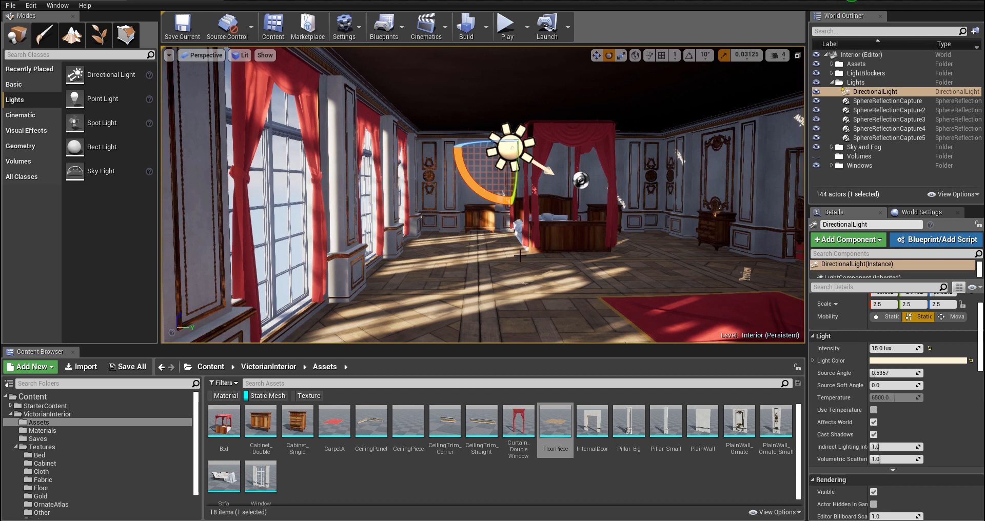
right_drag(520, 255, 525, 274)
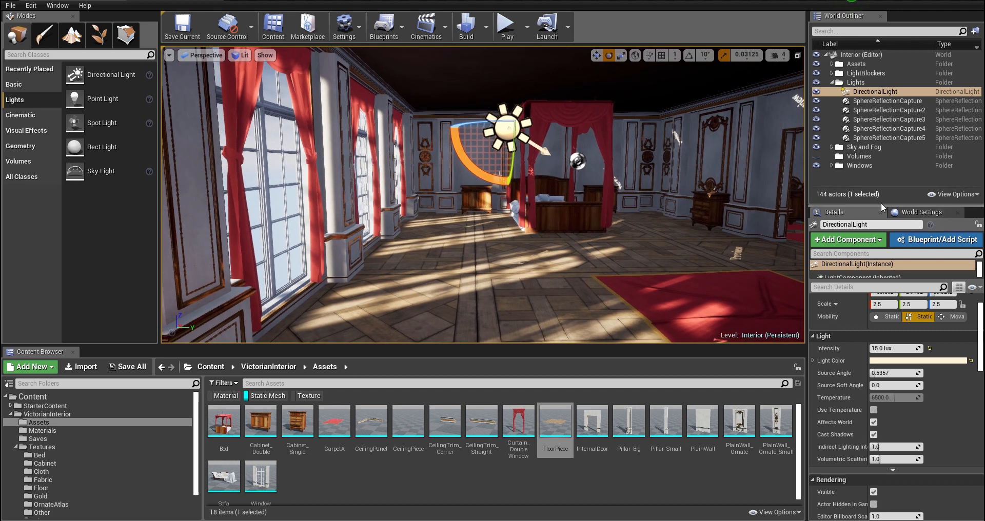
Show the World Settings with more width for their property names and expand the Lightmass Settings.
click(922, 211)
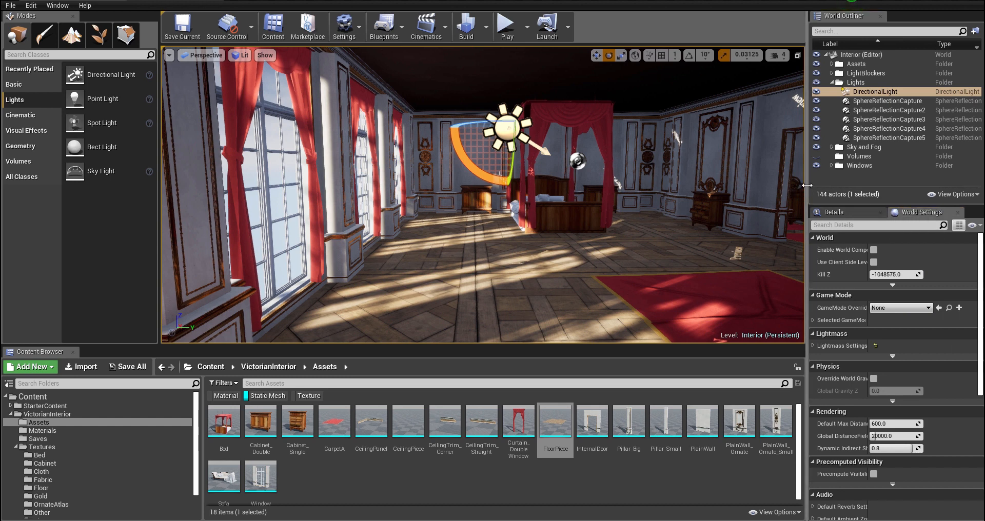
drag(805, 186, 781, 182)
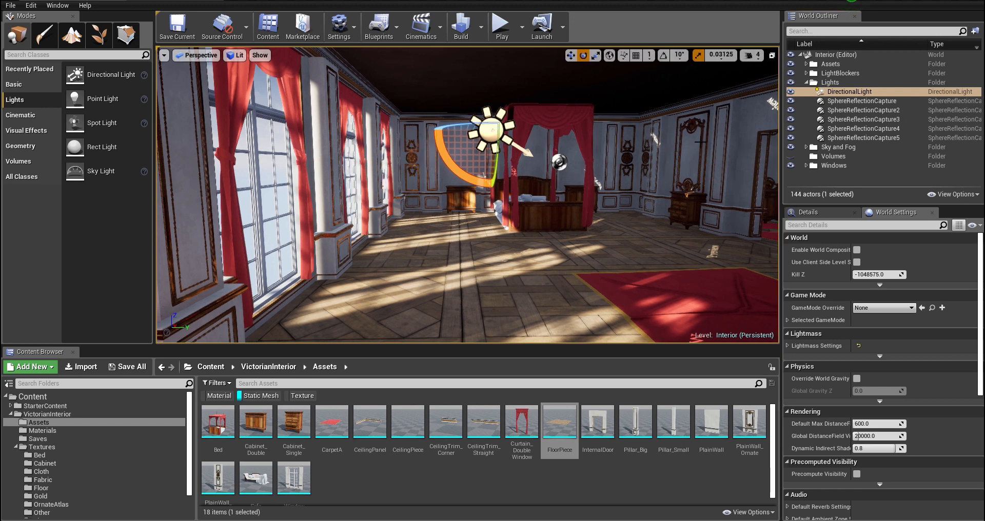
click(339, 26)
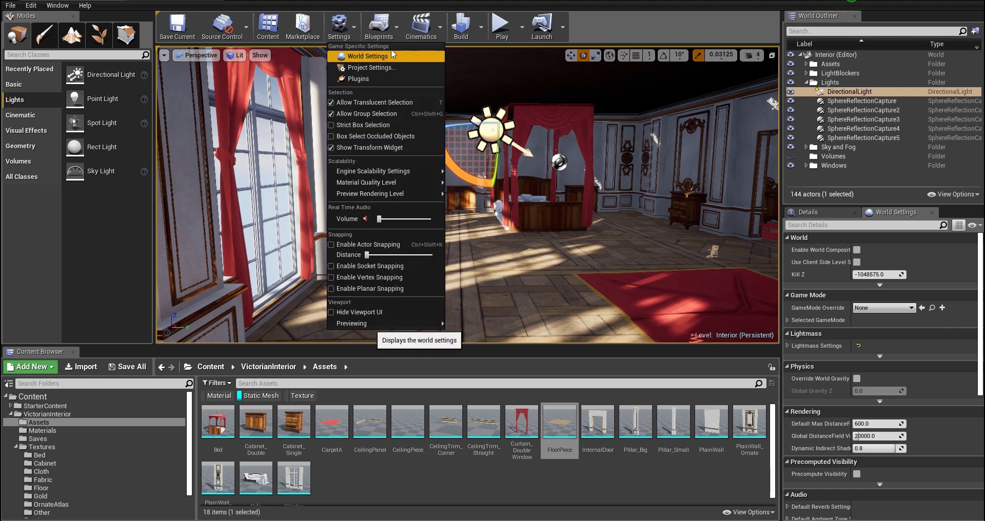
click(788, 346)
click(787, 344)
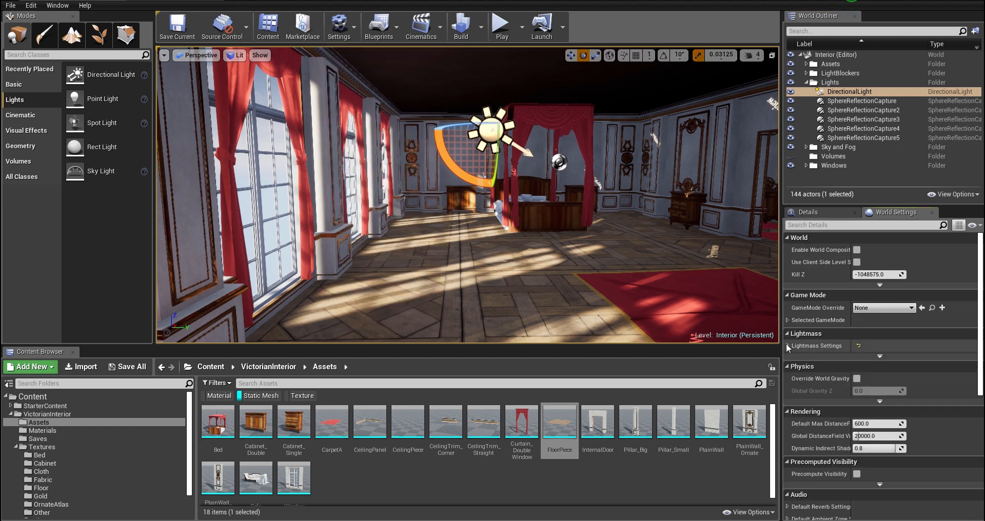
click(788, 345)
Review the world's Lightmass options, including indirect lighting and volumetric lightmap values, along with the rendering, audio, LOD and VR settings.
scroll(805, 358, down, 5)
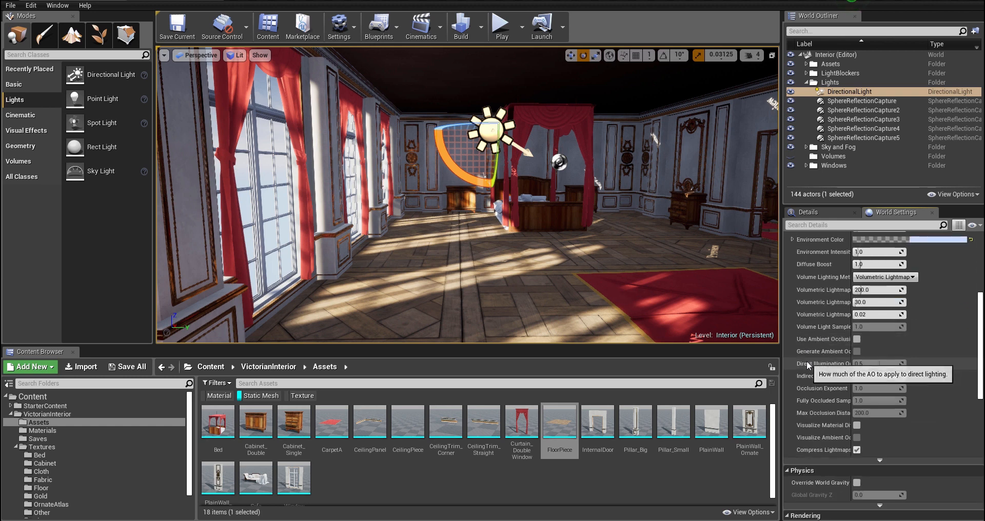
scroll(807, 364, up, 4)
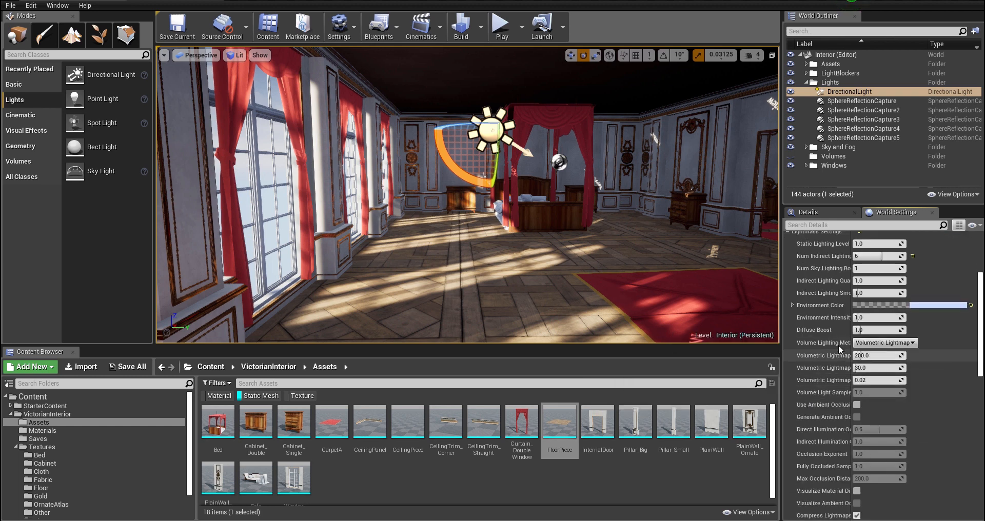
scroll(838, 345, down, 10)
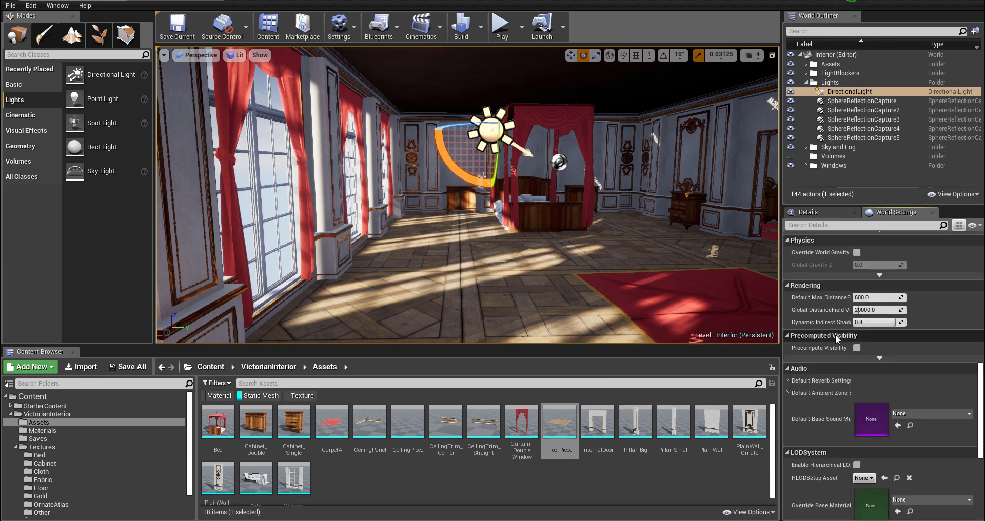
scroll(821, 336, down, 6)
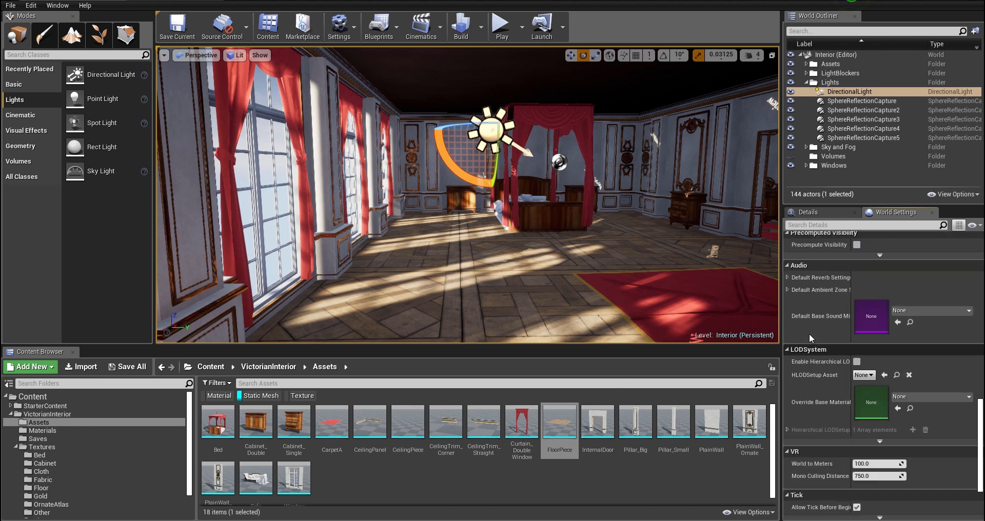
scroll(811, 335, up, 15)
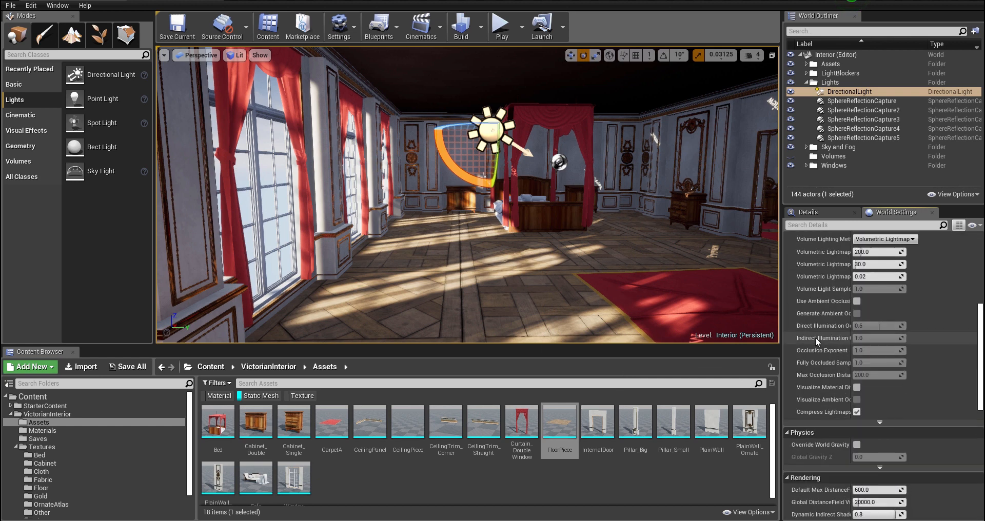
scroll(815, 337, up, 5)
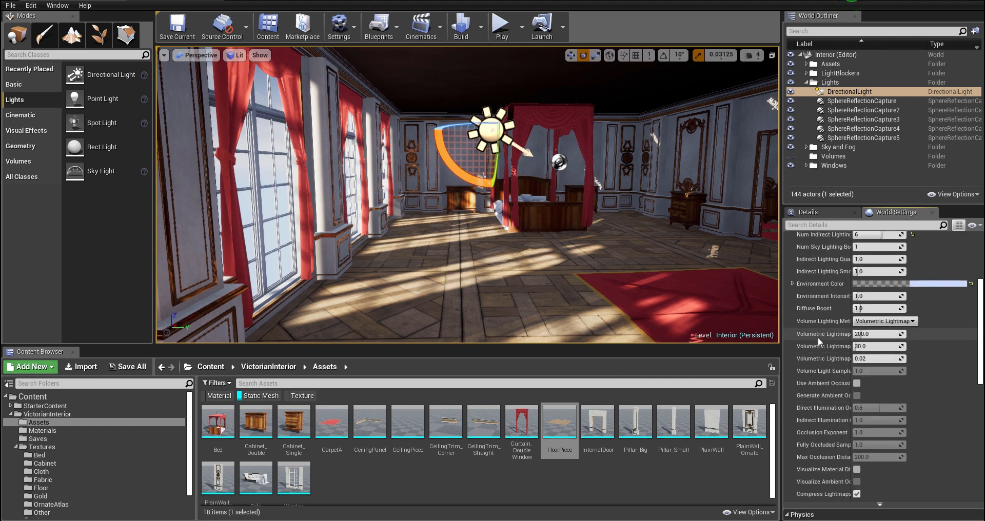
scroll(818, 337, up, 8)
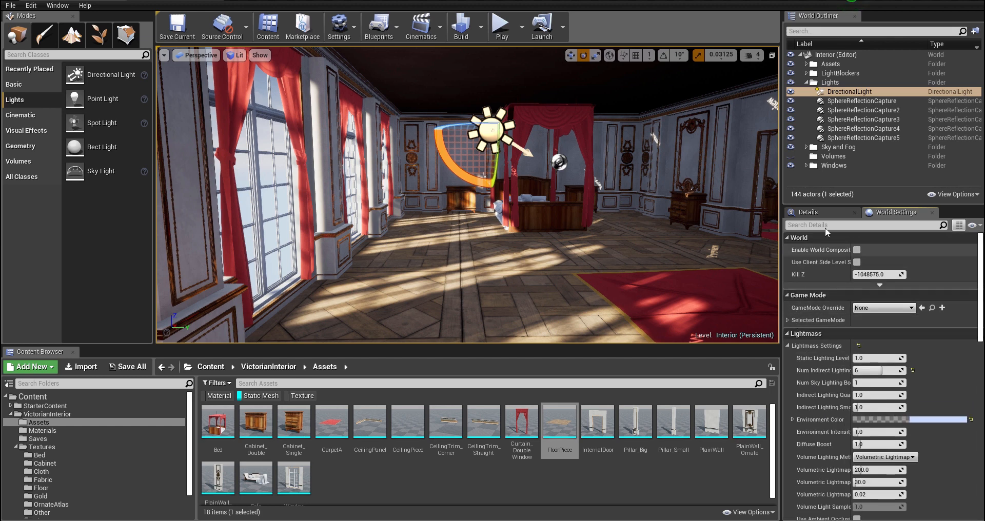
Review the directional light's rendering, light shaft, cascaded shadow map and light function properties.
click(809, 212)
scroll(819, 380, down, 10)
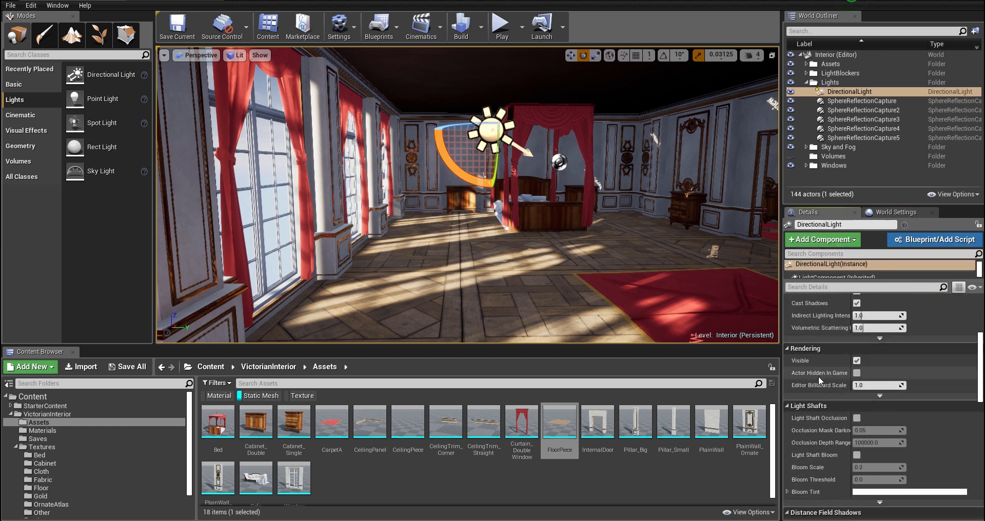
scroll(818, 377, down, 10)
scroll(816, 379, down, 5)
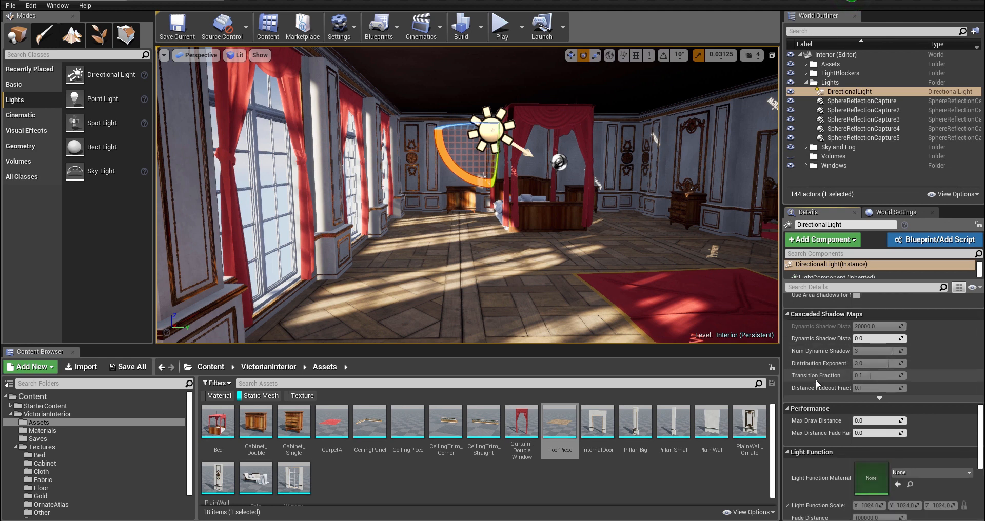
Set the Reflection Capture Resolution to 256 in the project's engine rendering settings.
click(356, 29)
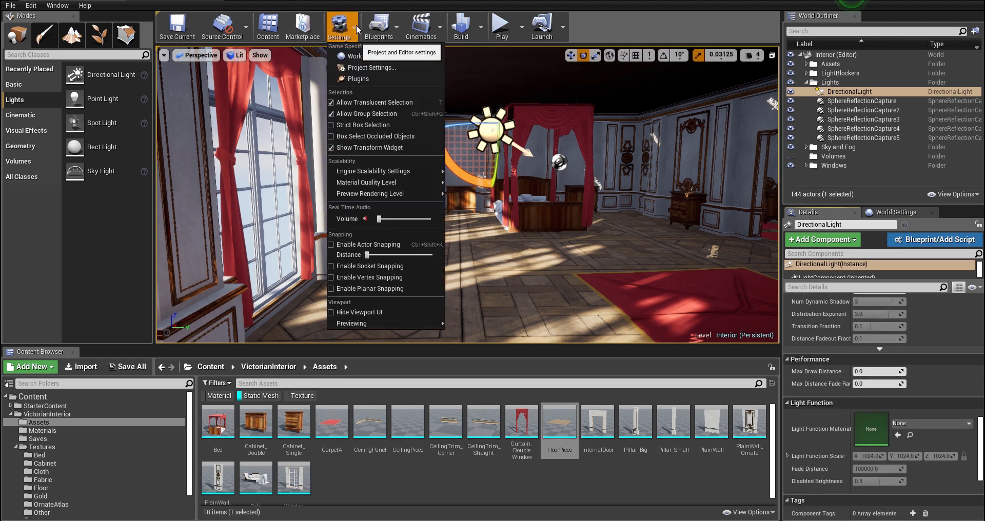
click(372, 67)
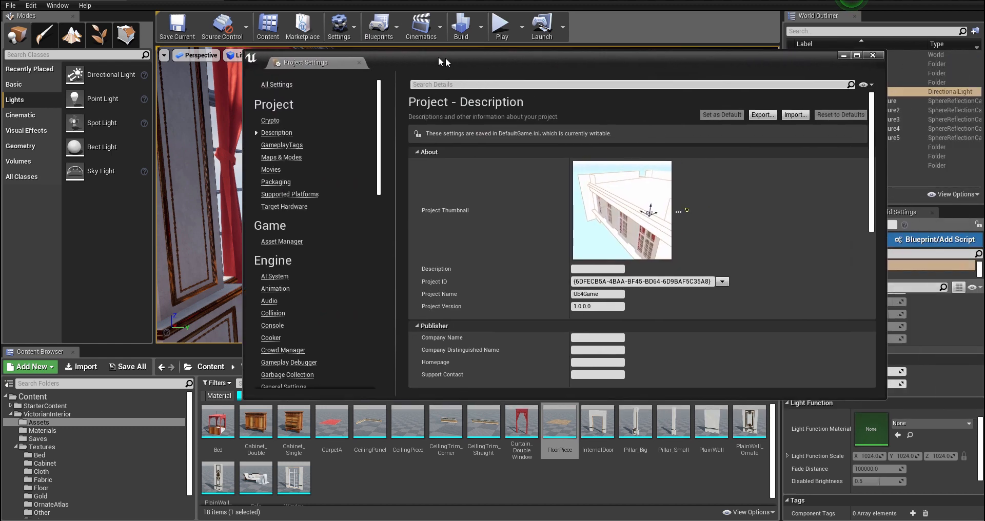
scroll(333, 233, down, 4)
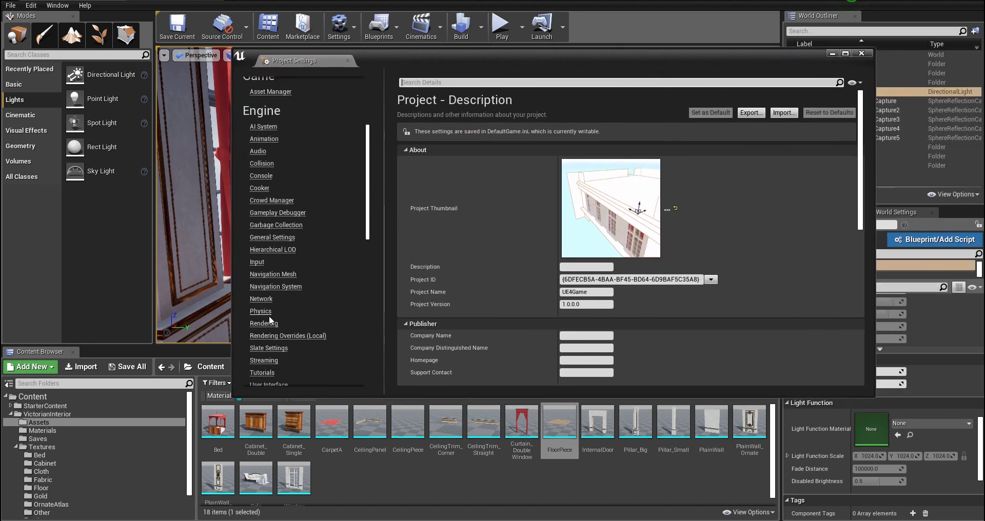
click(271, 321)
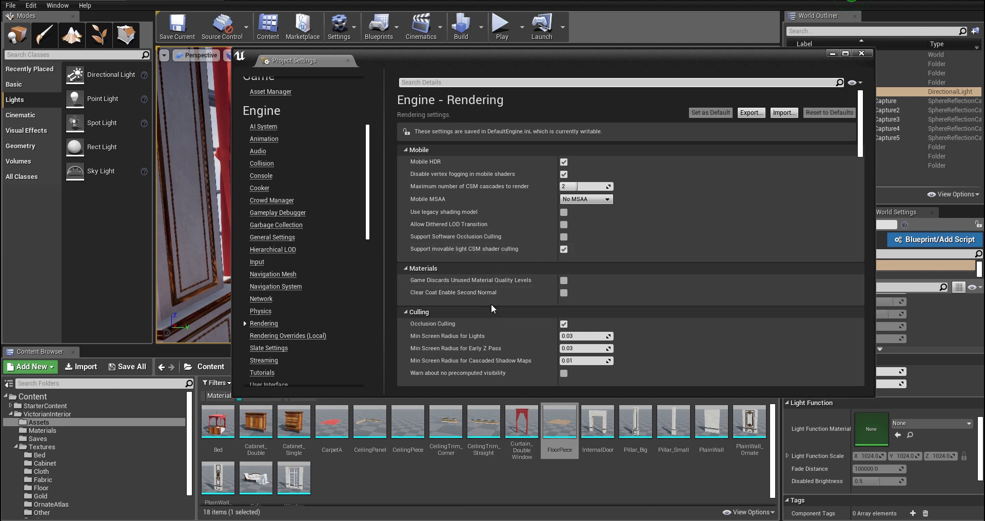
scroll(491, 304, down, 5)
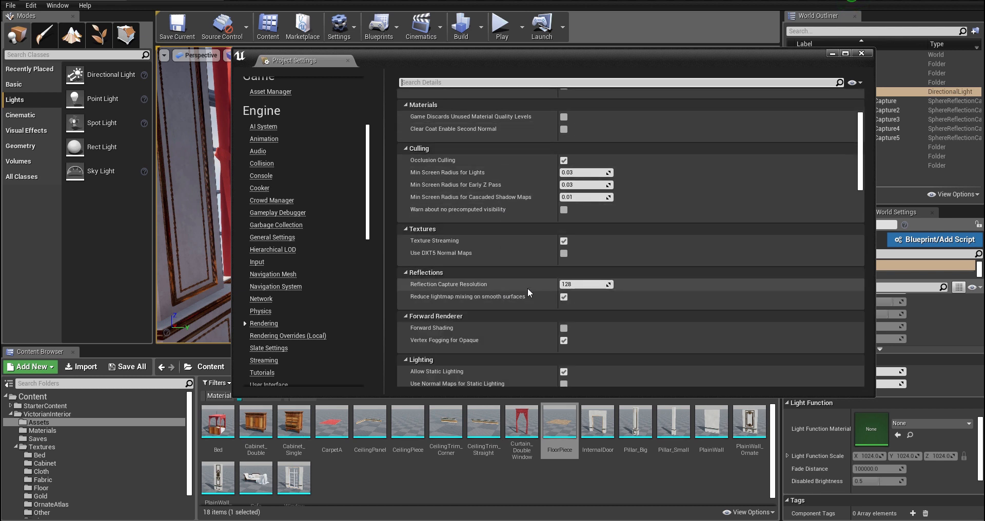
scroll(468, 282, down, 1)
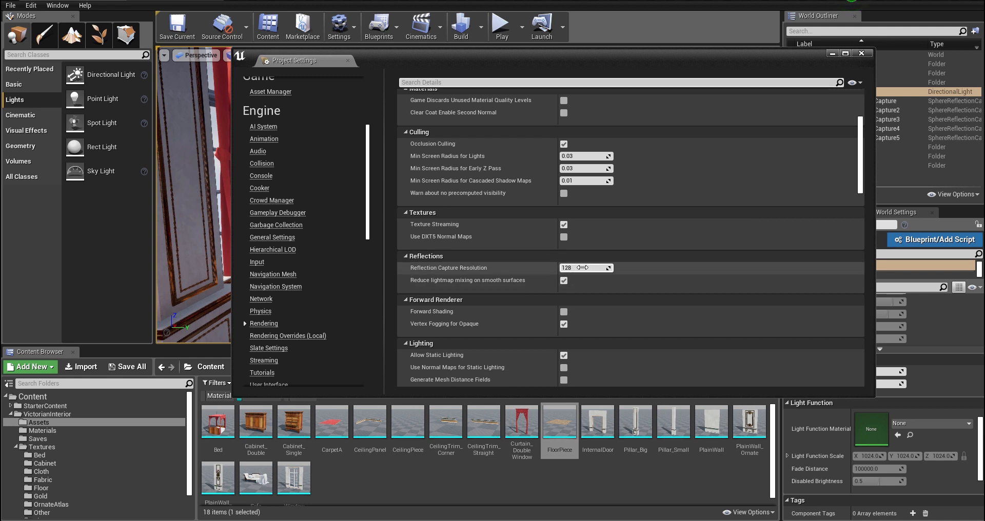
click(579, 267)
text(2)
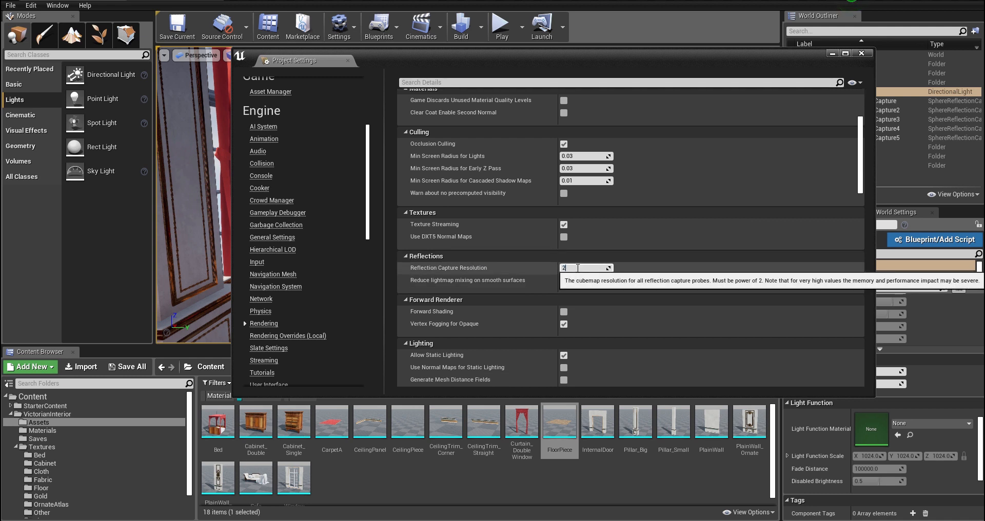
text(56)
key(Return)
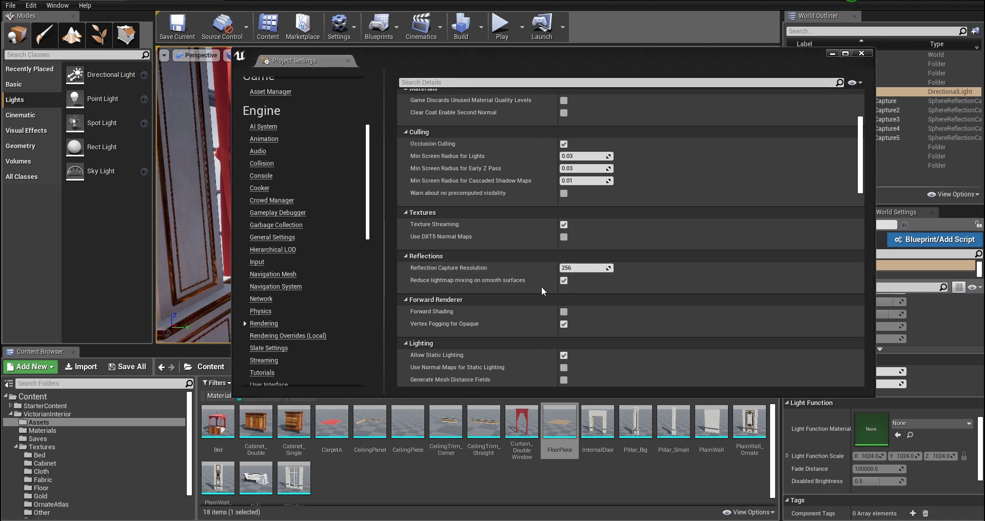
Review the remaining rendering settings, from lighting and postprocessing to VR and shader permutation reduction, and close the project settings.
scroll(540, 276, down, 2)
scroll(539, 278, down, 5)
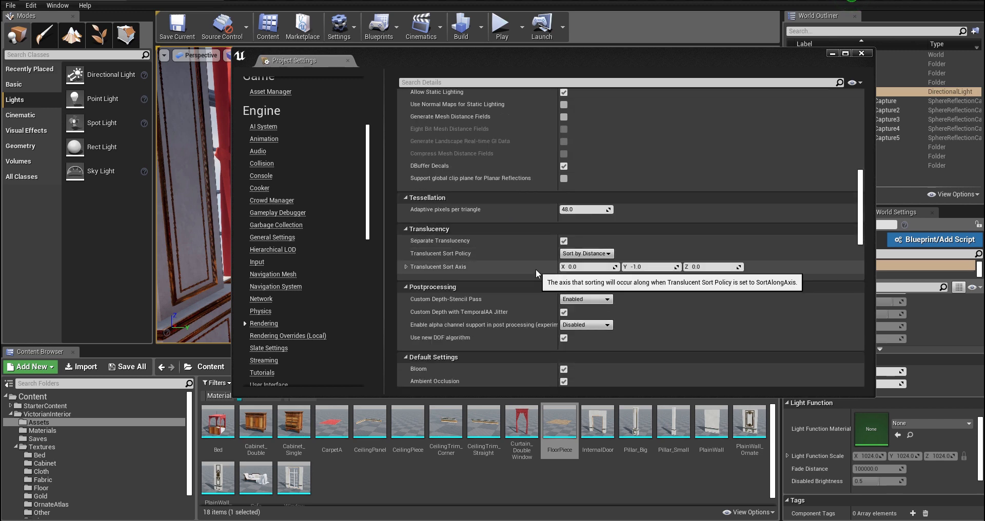
scroll(602, 282, down, 5)
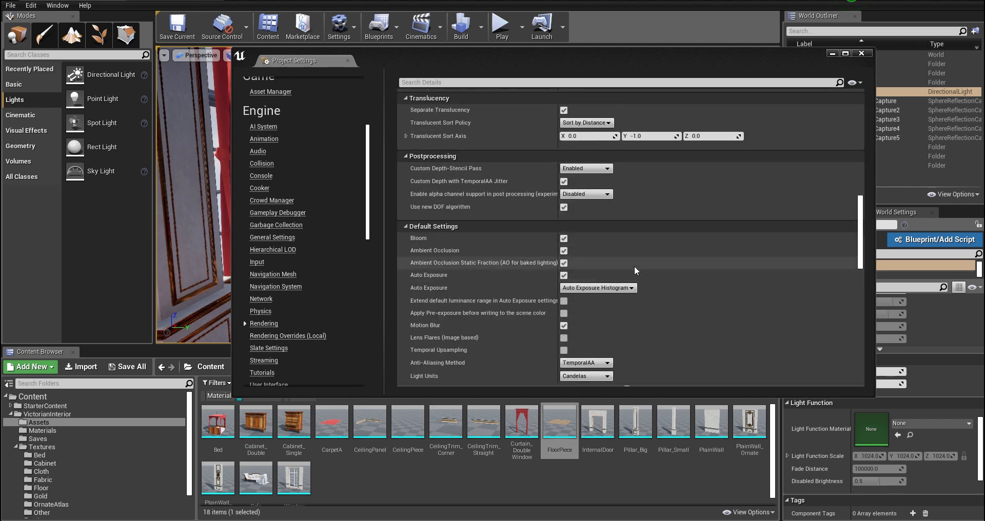
scroll(649, 267, down, 4)
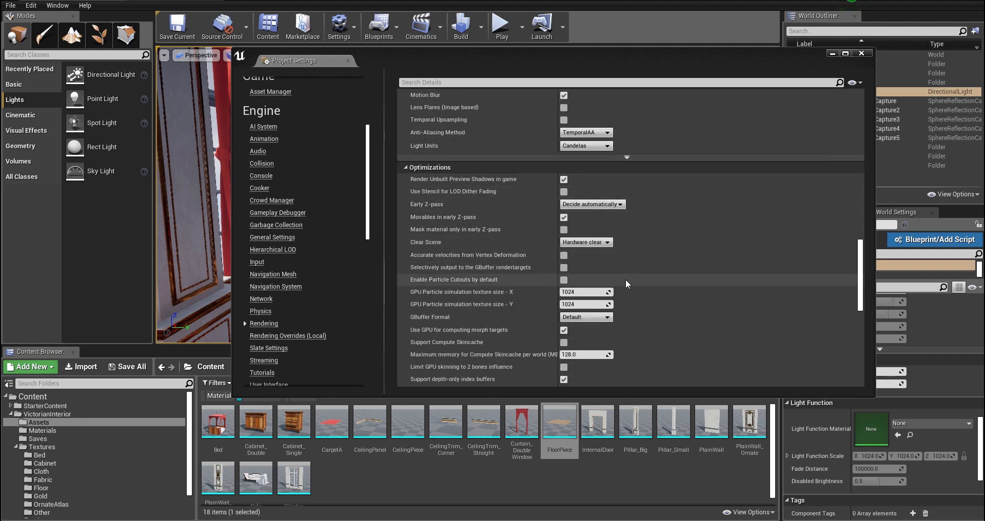
scroll(625, 281, down, 1)
scroll(624, 283, down, 2)
scroll(621, 279, down, 3)
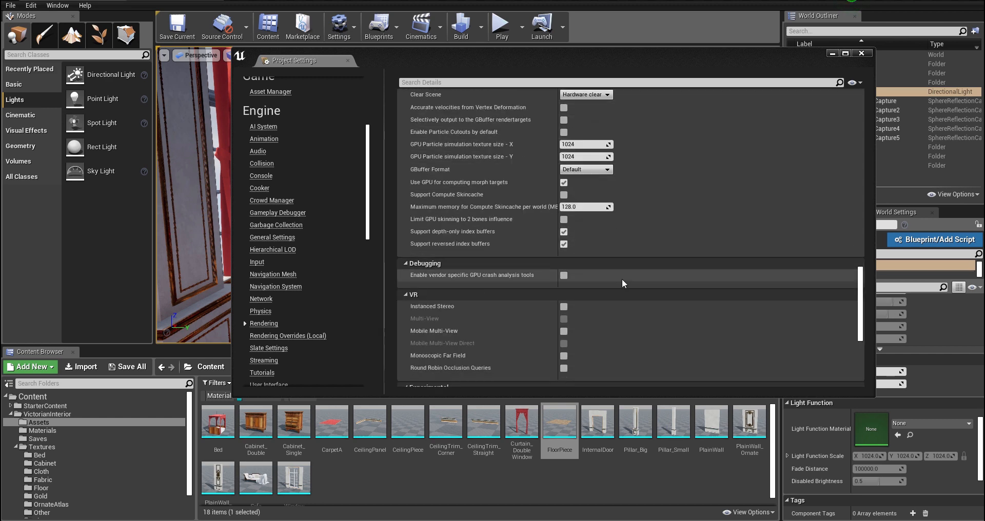
scroll(624, 275, down, 3)
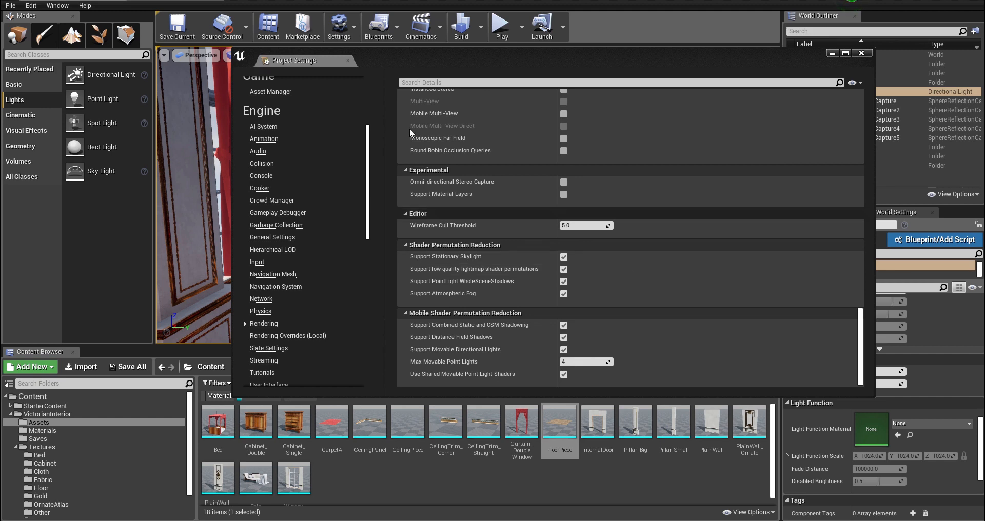
click(348, 61)
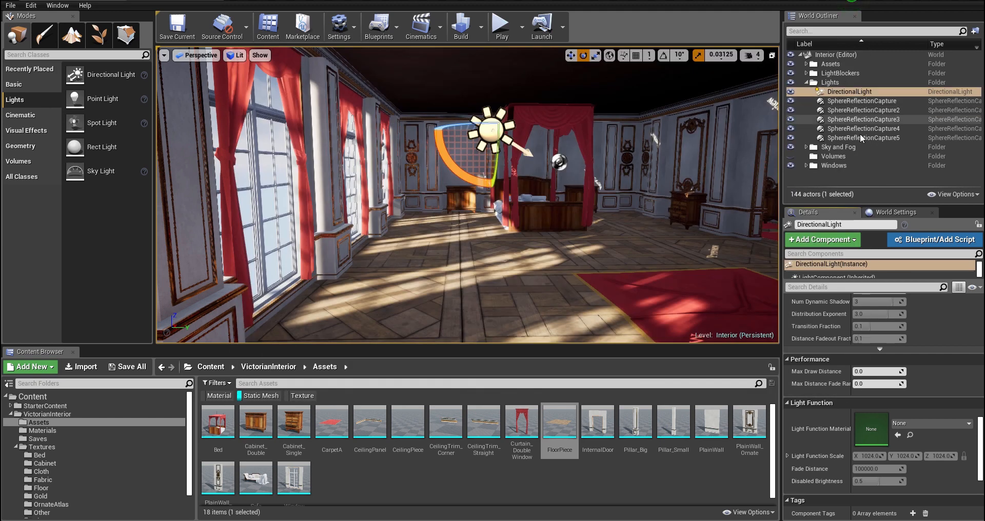
Show the World Settings and expand the advanced Lightmass properties.
scroll(844, 350, up, 4)
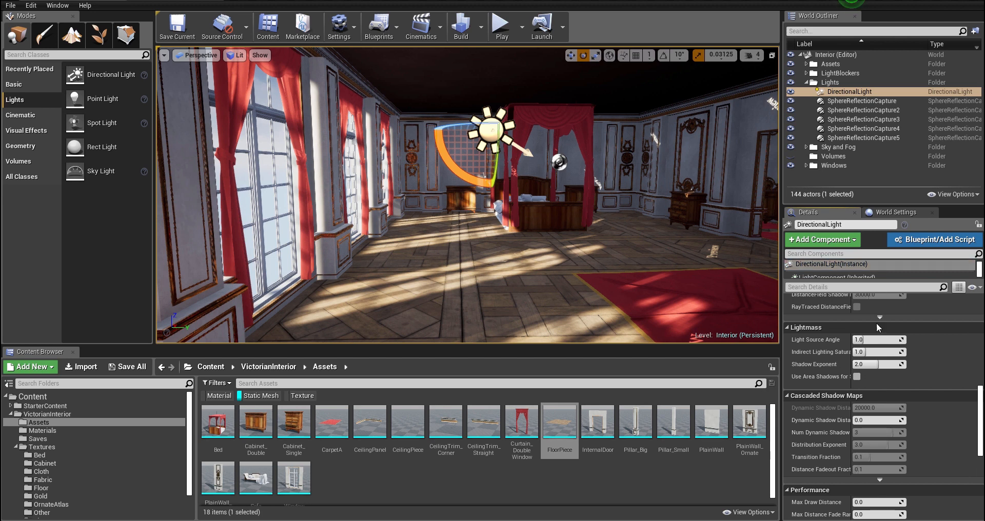
scroll(876, 322, up, 2)
click(897, 212)
scroll(814, 386, down, 6)
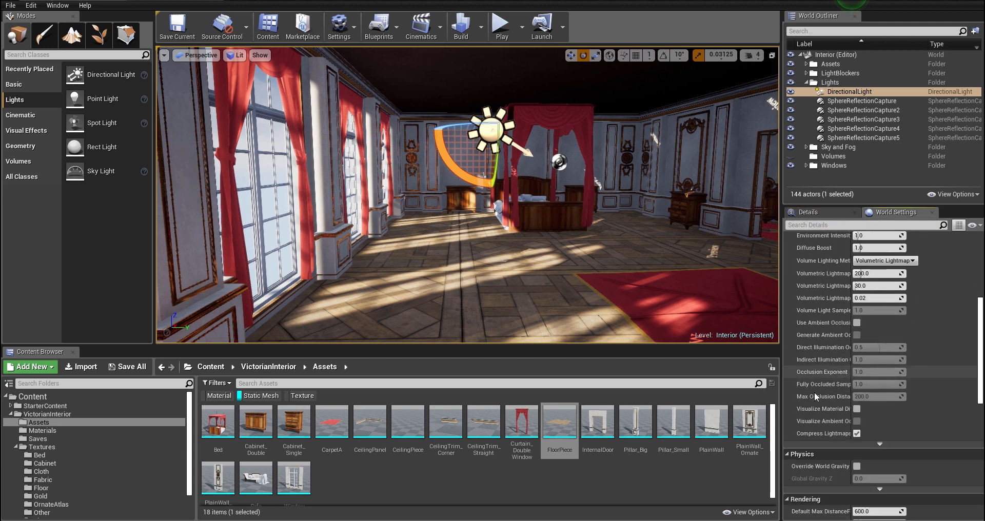
click(864, 377)
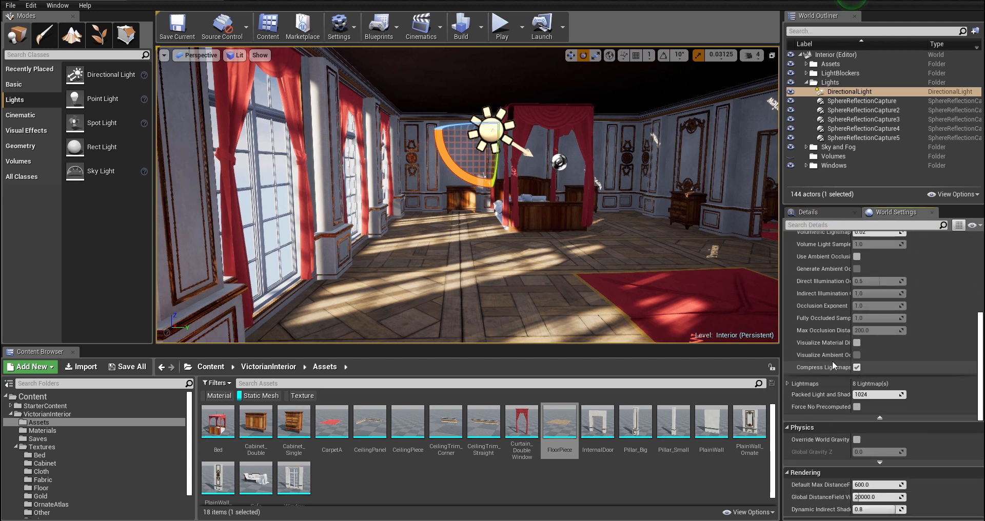
scroll(822, 366, down, 1)
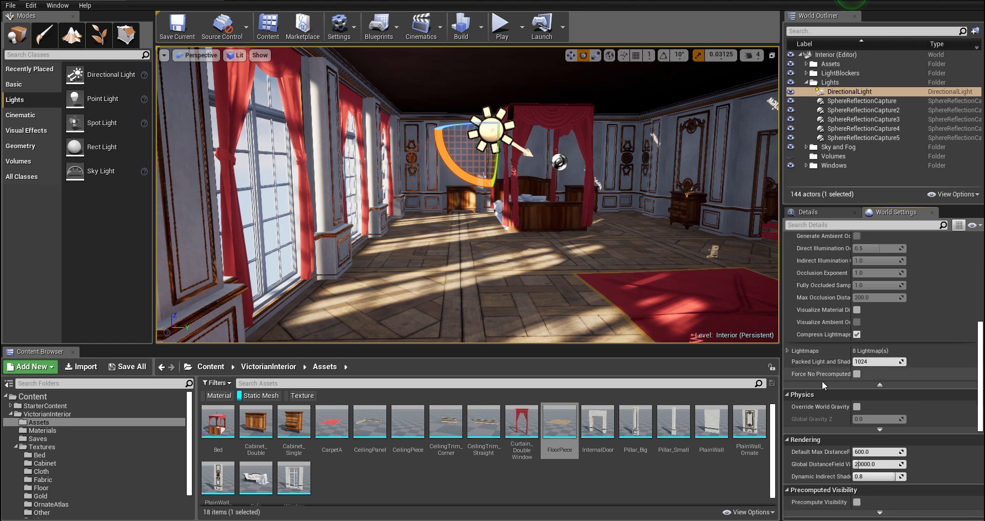
Examine the level's list of lightmaps and the packed light and shadow map texture size, and collapse the list.
click(788, 351)
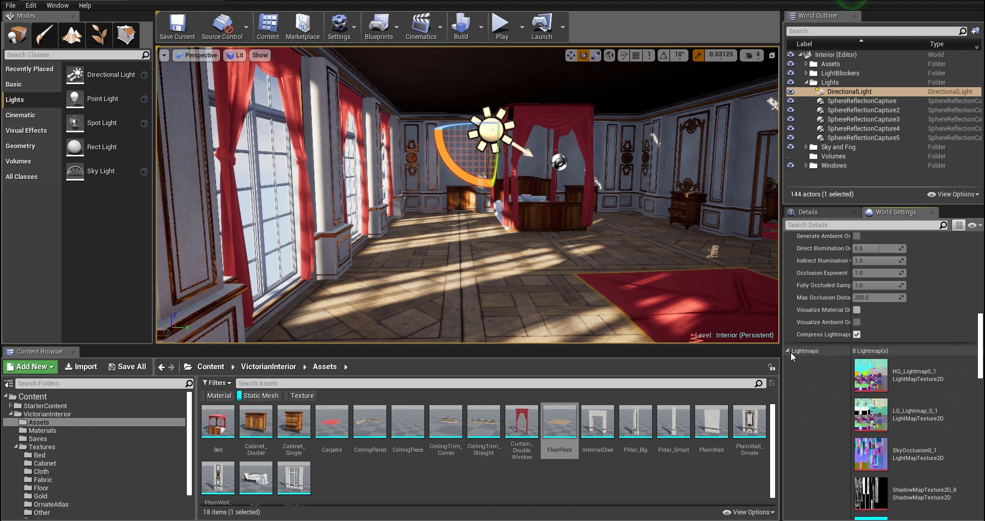
click(789, 352)
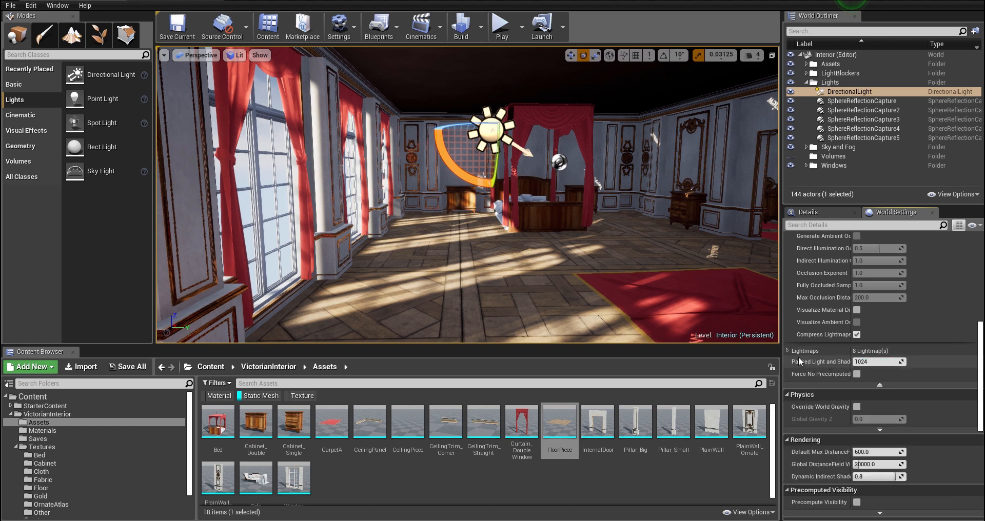
click(874, 362)
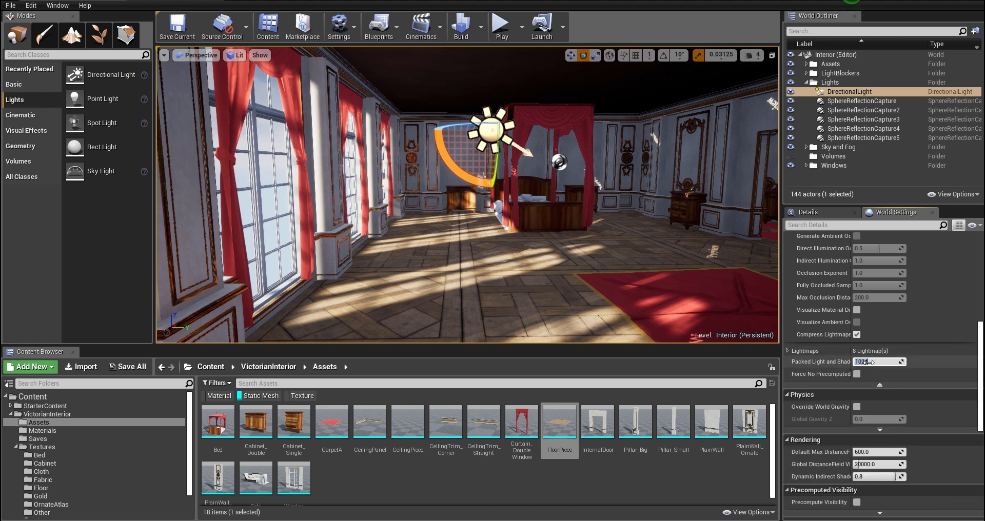
click(788, 351)
scroll(816, 389, down, 2)
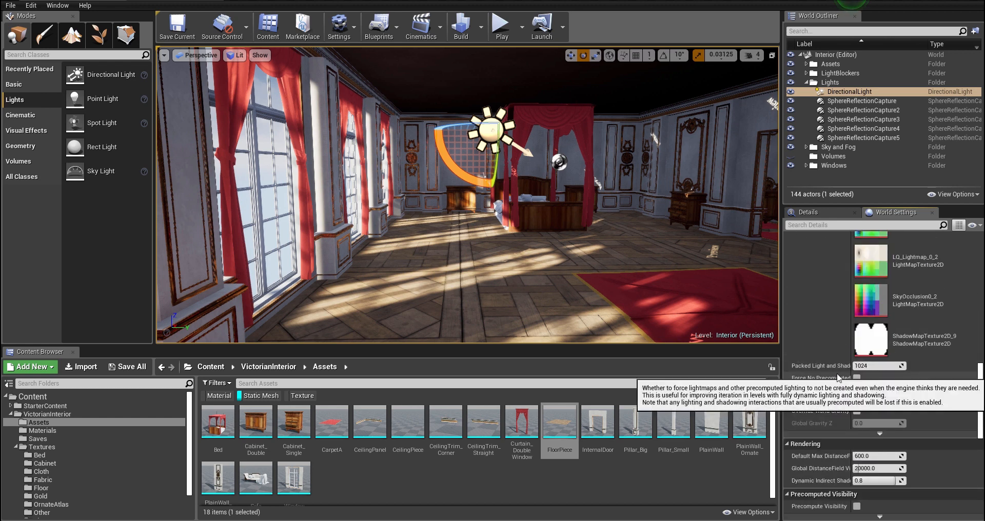
scroll(822, 368, up, 6)
click(787, 302)
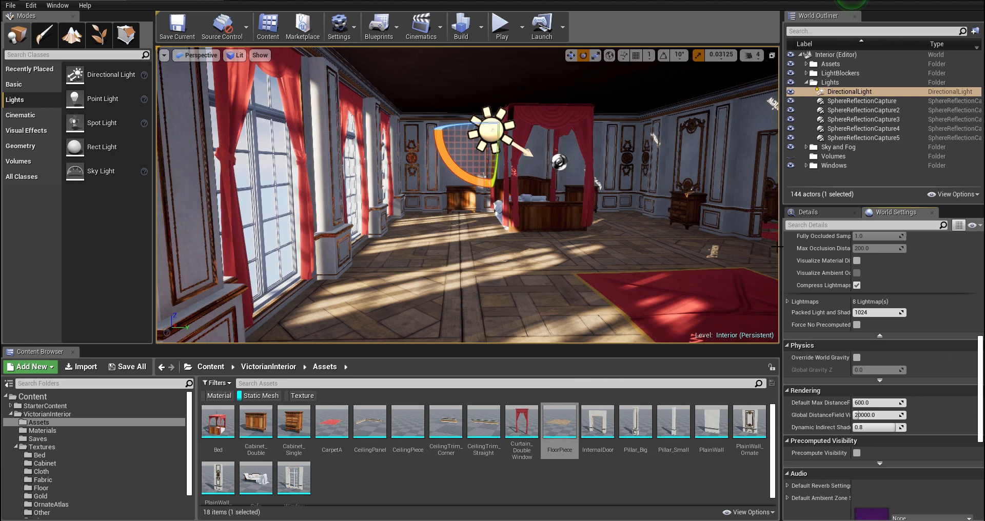
Set the FloorPiece static mesh's Light Map Resolution to 512 and inspect the mesh in its preview.
mouse_move(560, 417)
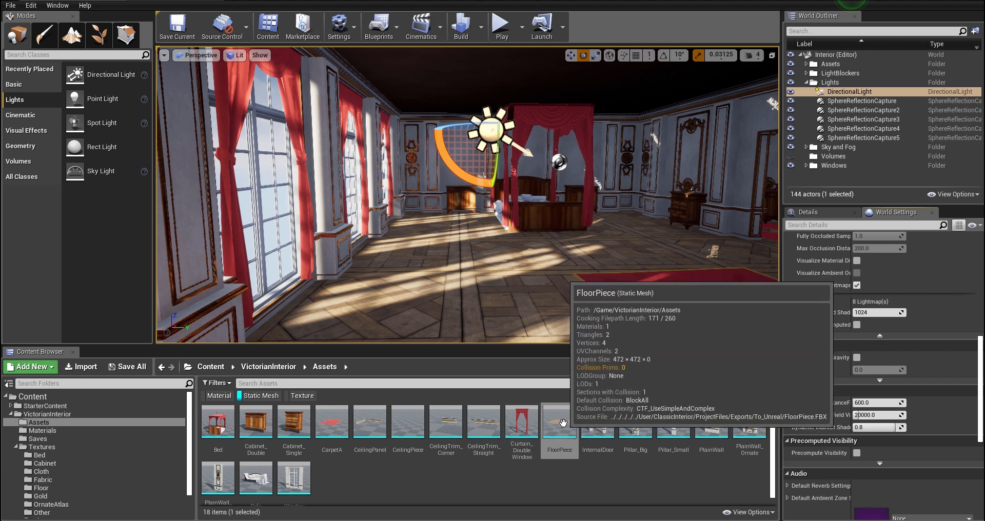
double_click(563, 423)
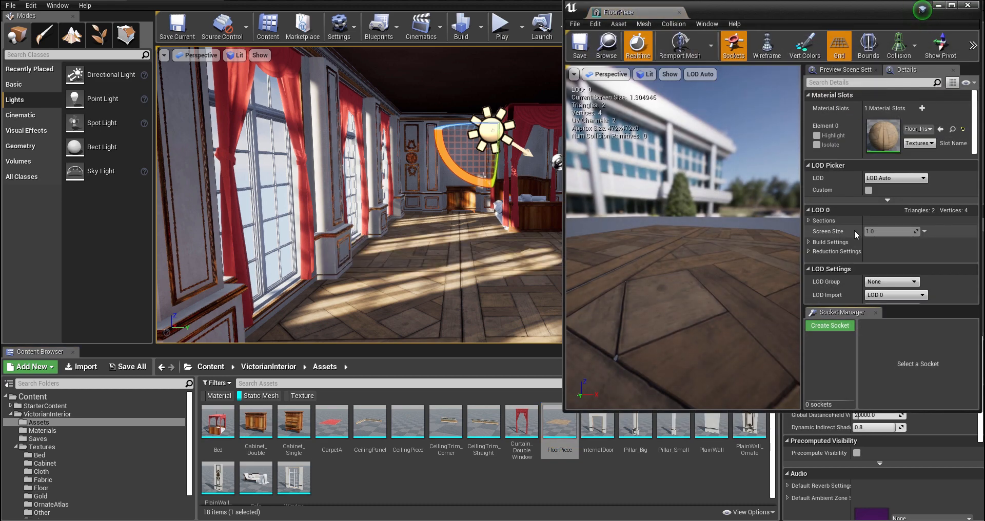
scroll(826, 234, down, 3)
scroll(842, 214, down, 3)
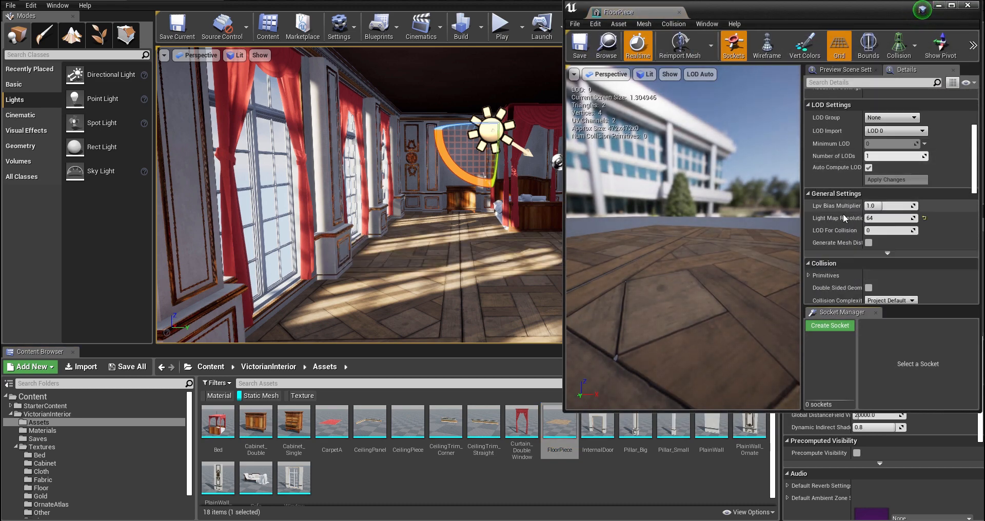
scroll(843, 213, down, 3)
right_drag(709, 197, 712, 247)
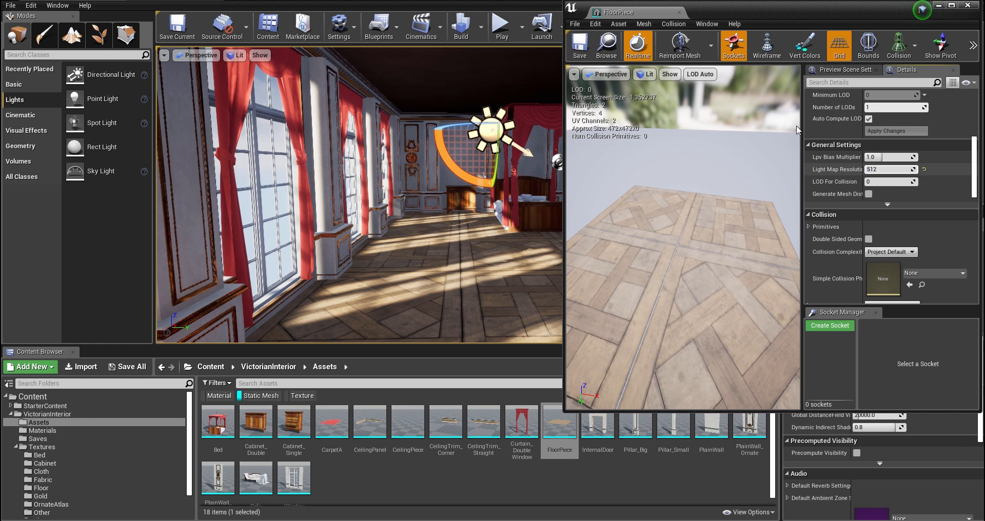
Set the InternalDoor static mesh's Light Map Resolution to 256.
double_click(598, 425)
scroll(860, 148, down, 3)
scroll(841, 211, down, 8)
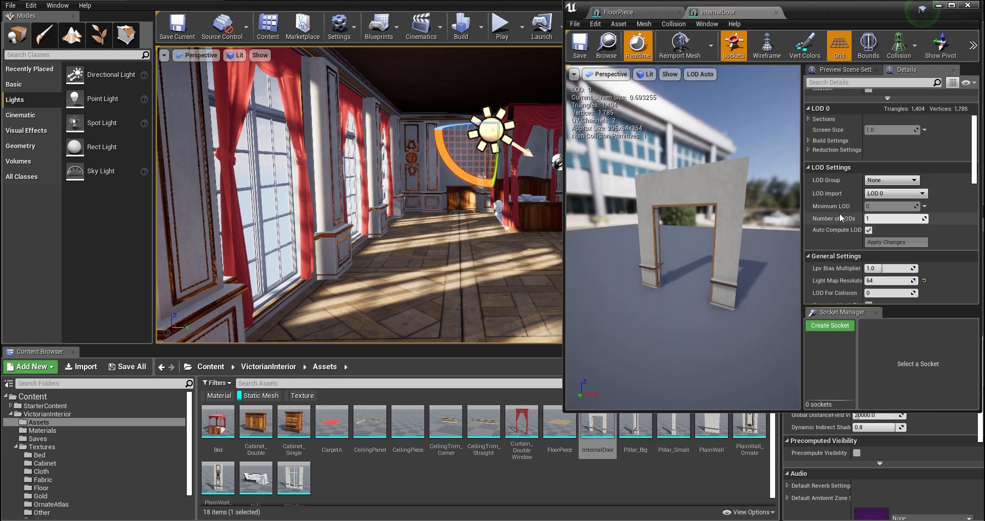
click(883, 150)
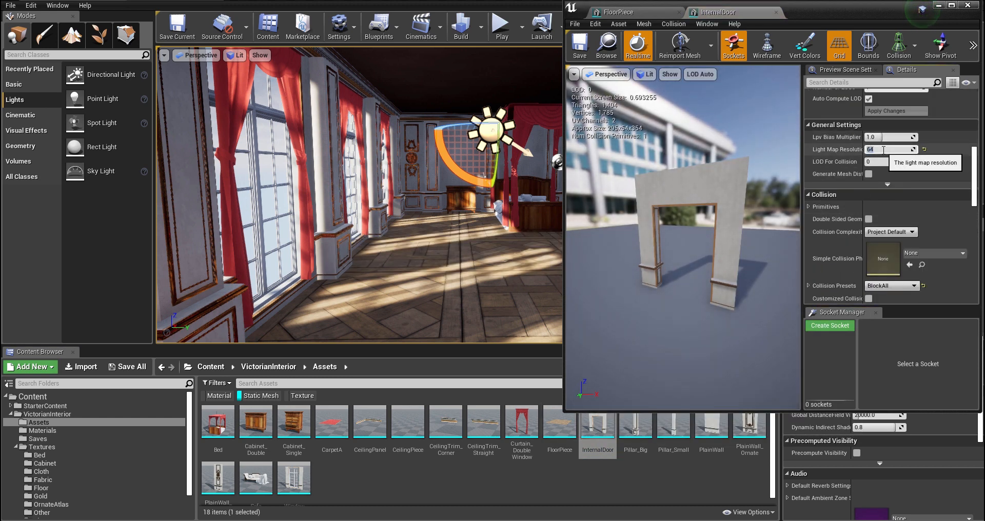
text(256)
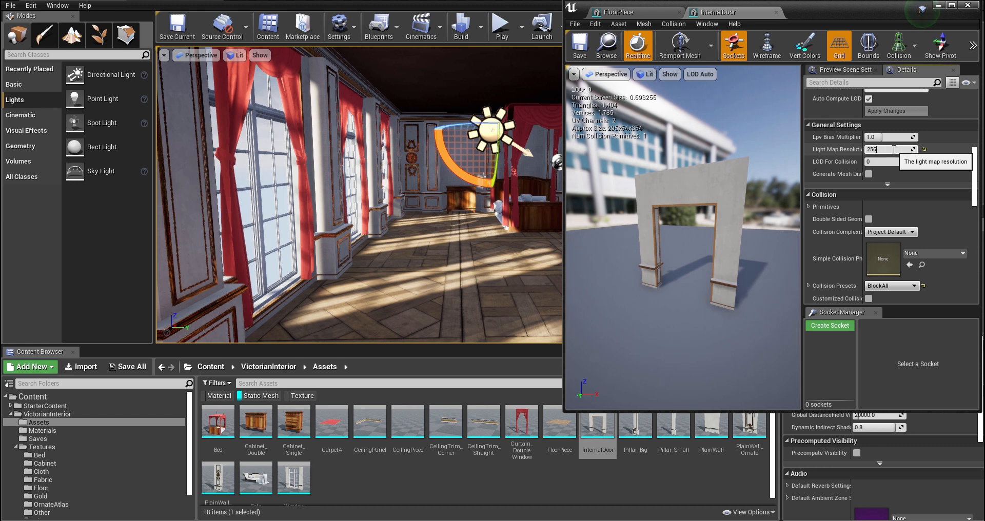
Set the Light Map Resolution of the Pillar_Big and Pillar_Small meshes to 256 and save Pillar_Small.
double_click(636, 426)
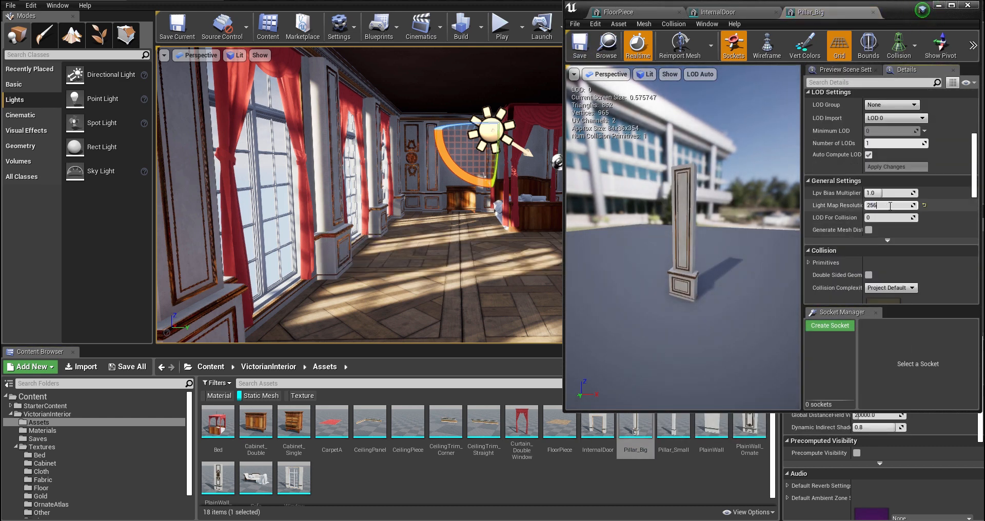
double_click(674, 426)
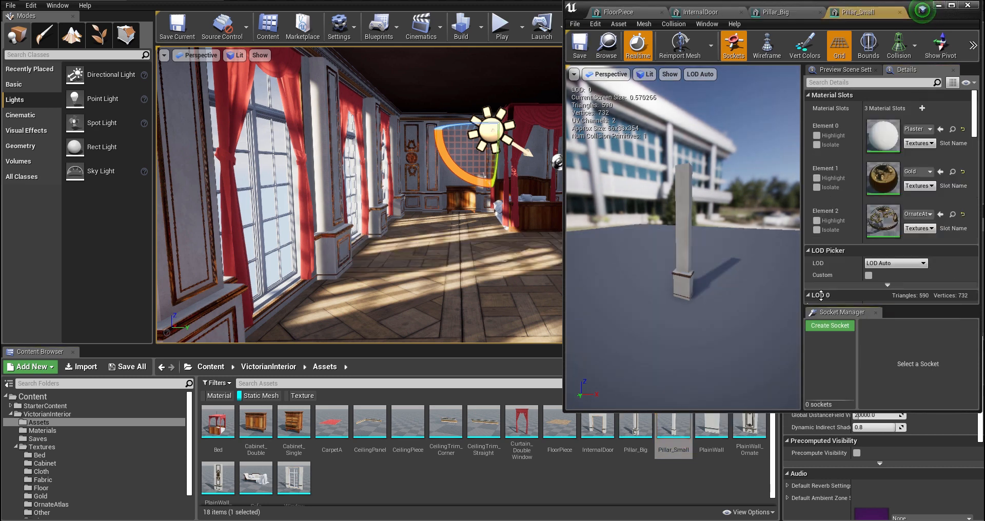
scroll(848, 224, down, 5)
click(890, 205)
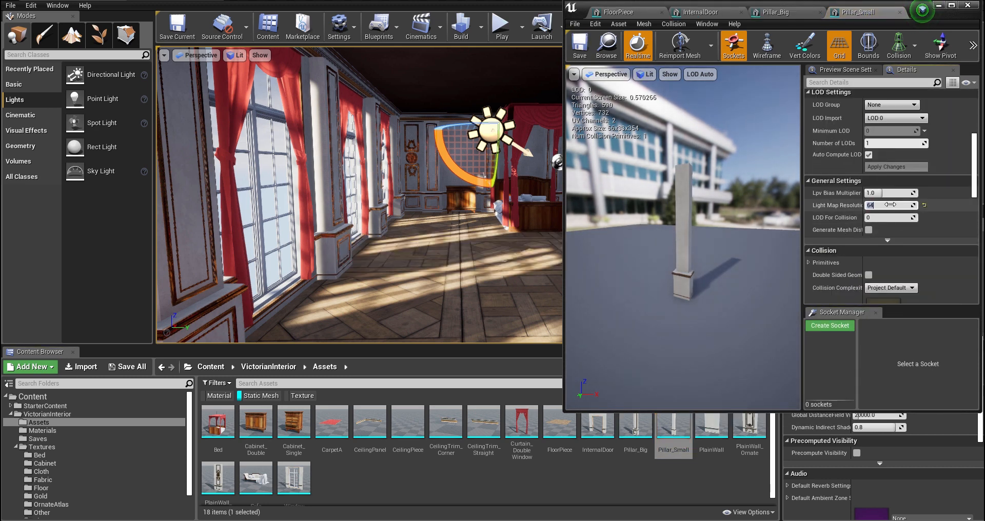
text(256)
key(Return)
click(580, 46)
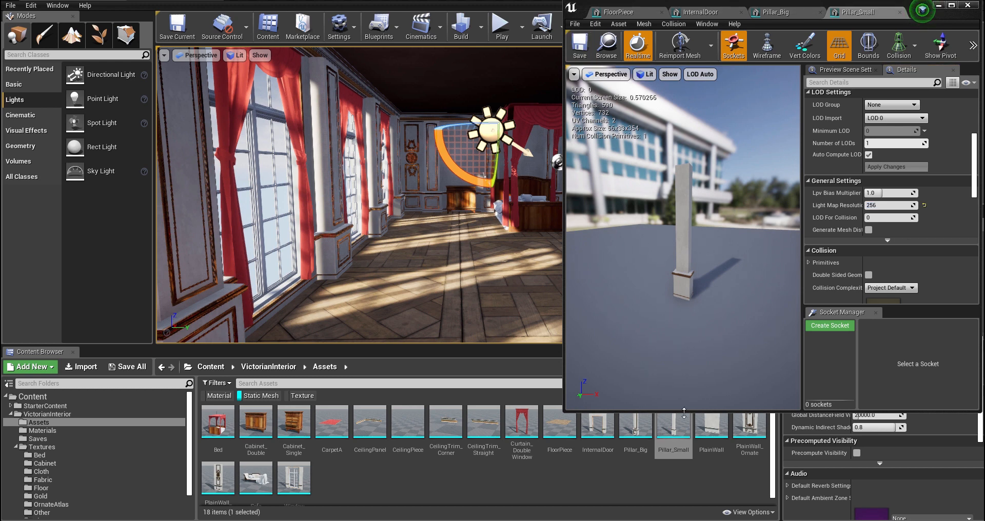
Change the PlainWall static mesh's Light Map Resolution and save the mesh.
double_click(712, 423)
scroll(846, 231, down, 3)
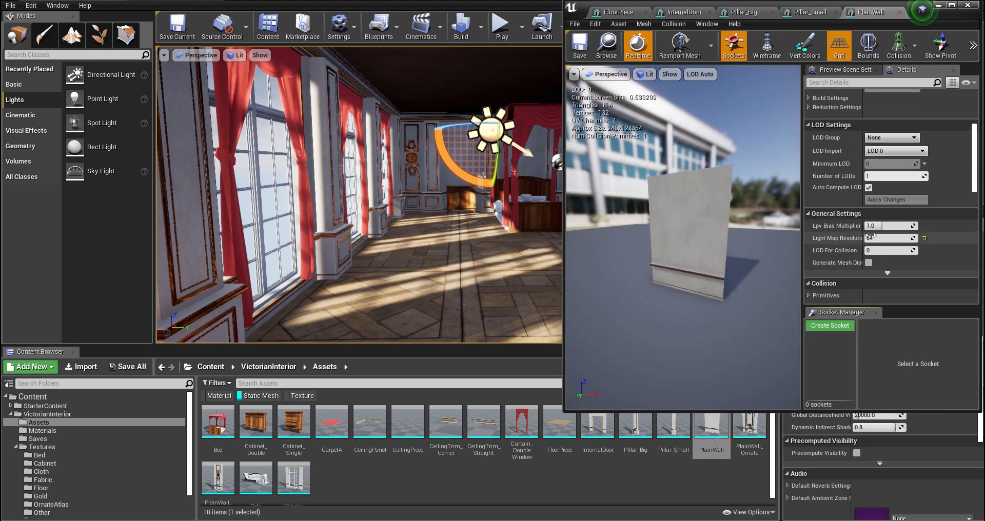
click(588, 45)
Set the PlainWall_Ornate static mesh's Light Map Resolution to 256 and save the mesh.
double_click(749, 425)
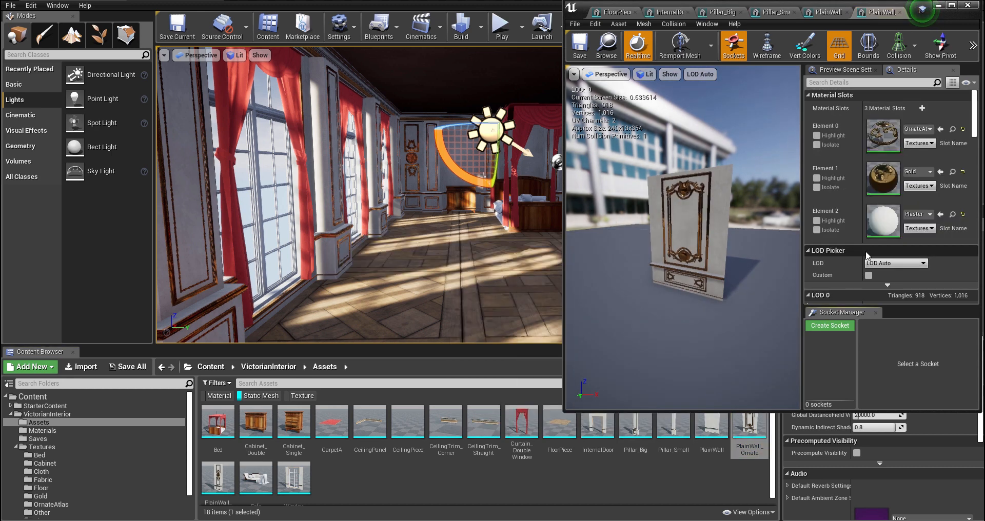
click(892, 221)
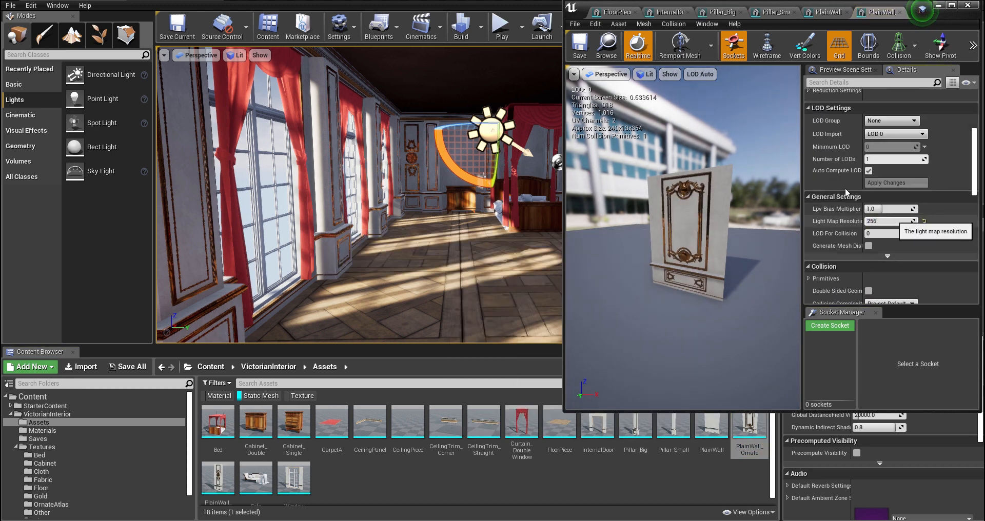
click(579, 45)
Set the PlainWall_Ornate_Small static mesh's Light Map Resolution to 256 and save the mesh.
click(219, 480)
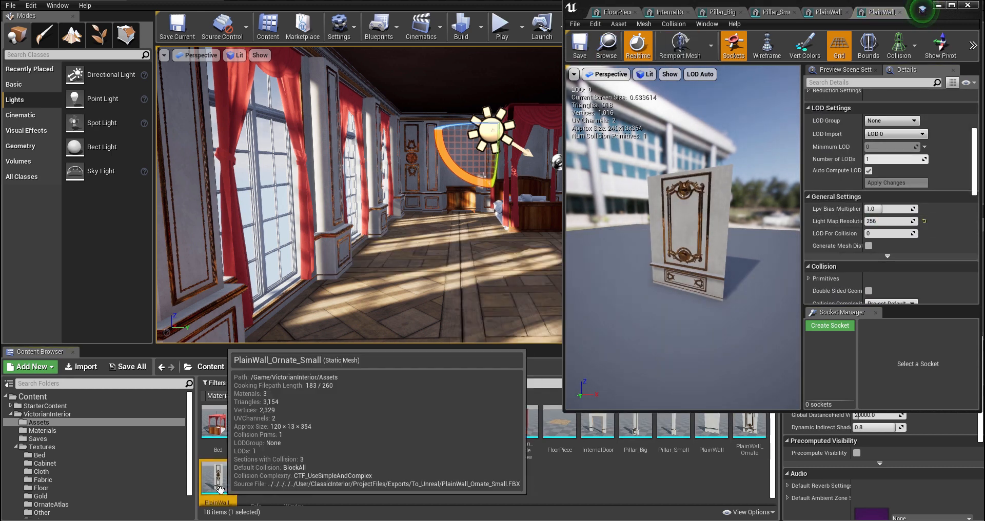
double_click(218, 479)
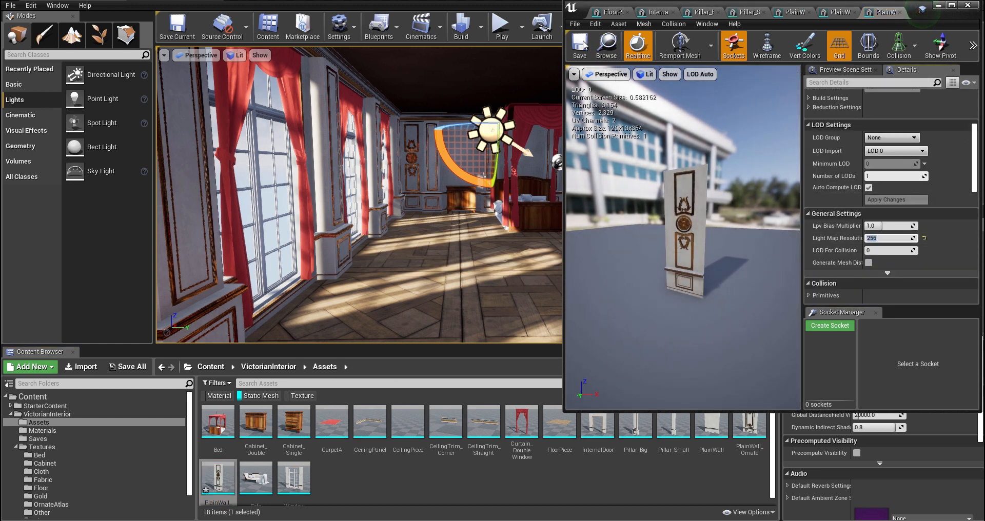
key(Return)
Set the sofa static mesh's Light Map Resolution to 512 and save the mesh.
double_click(252, 487)
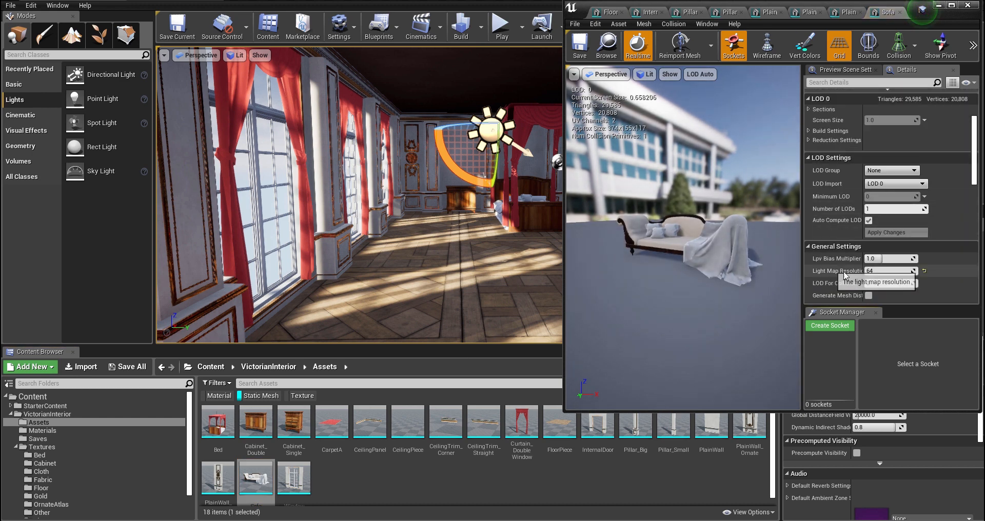
scroll(883, 257, down, 1)
click(889, 254)
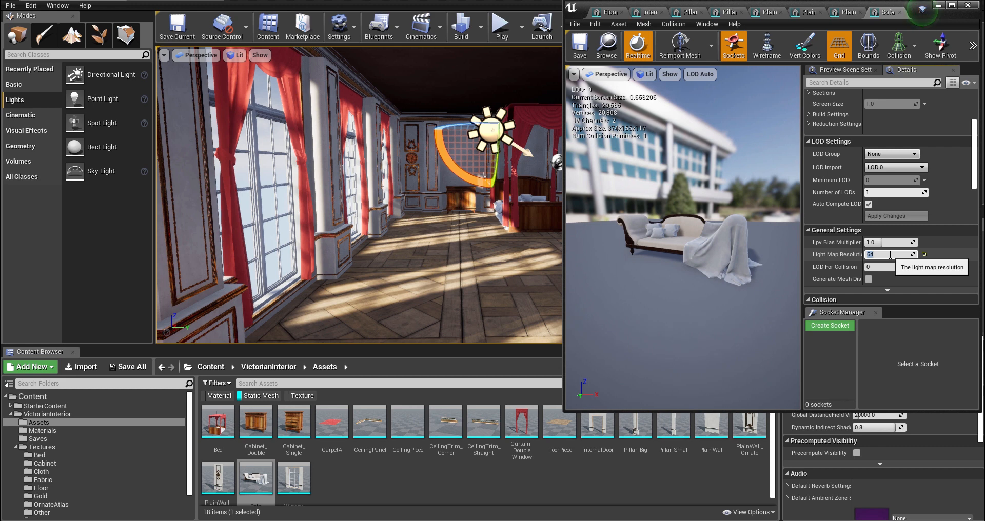
text(512)
key(Return)
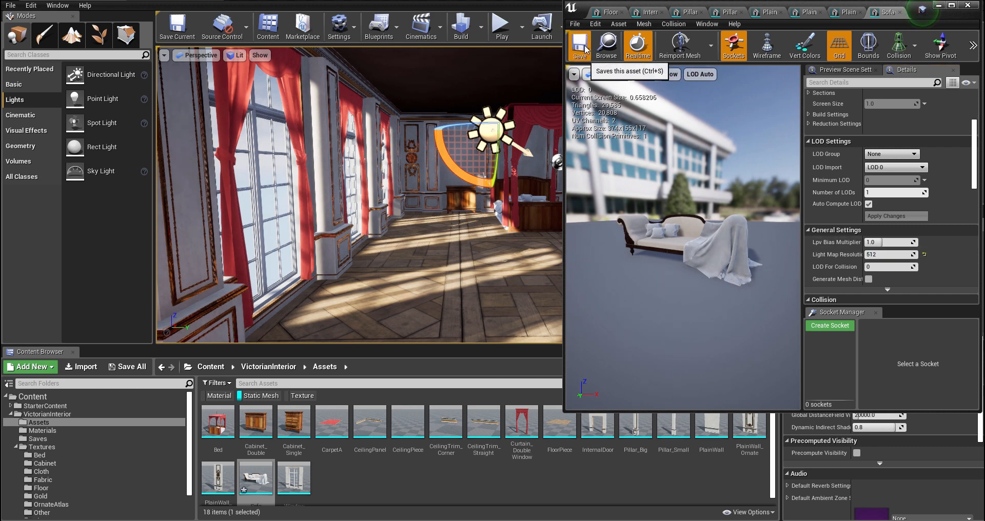
click(594, 52)
Change the window static mesh's Light Map Resolution and save the mesh.
double_click(294, 477)
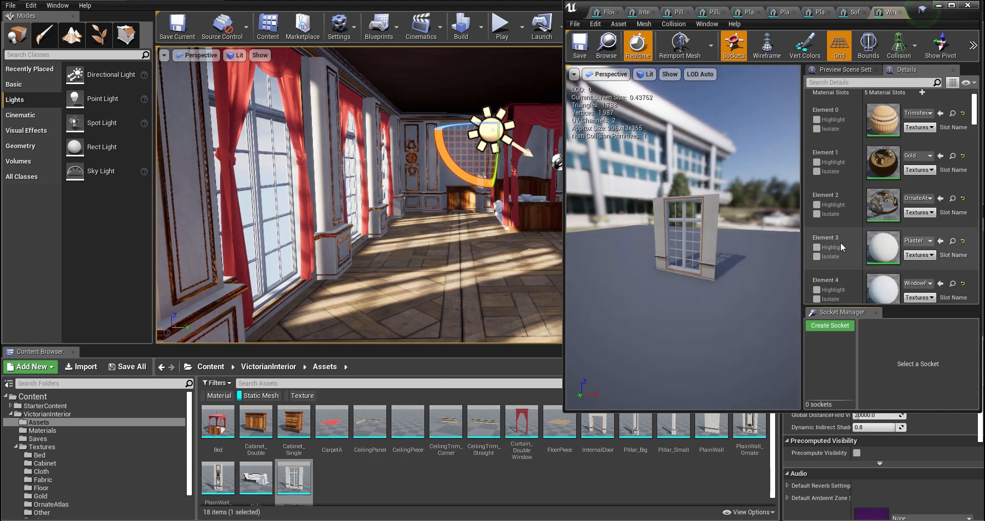
scroll(842, 251, down, 10)
scroll(887, 240, down, 2)
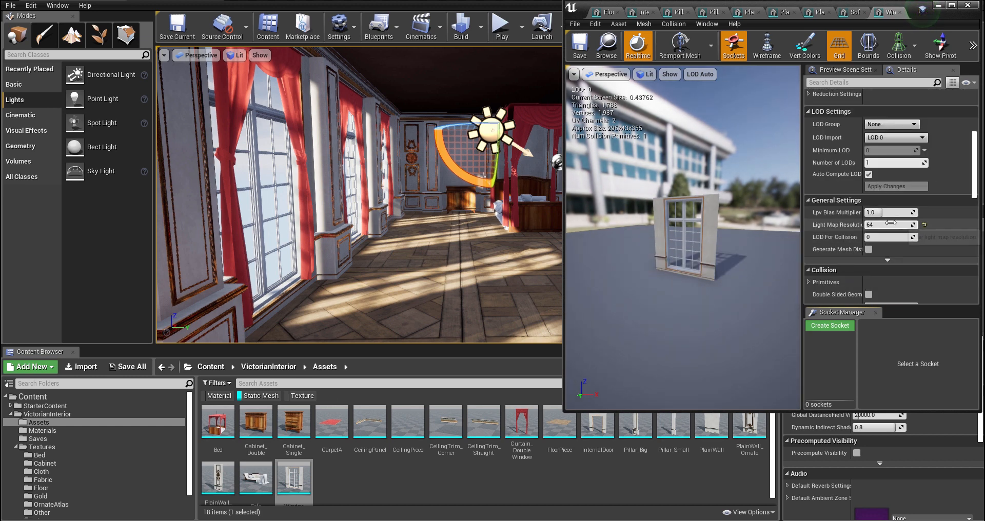
click(915, 224)
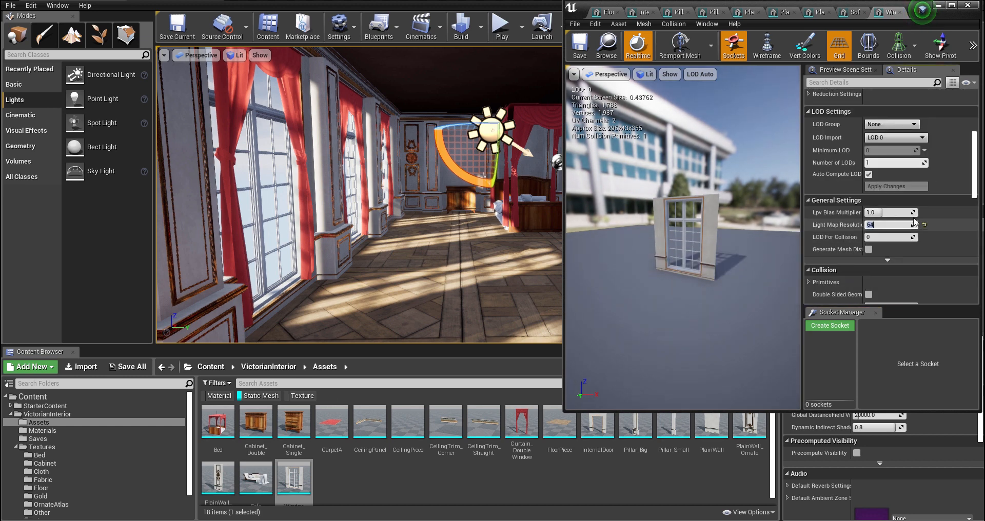
click(582, 47)
Set the CeilingTrim_Straight static mesh's Light Map Resolution to 256 and save the mesh.
double_click(481, 432)
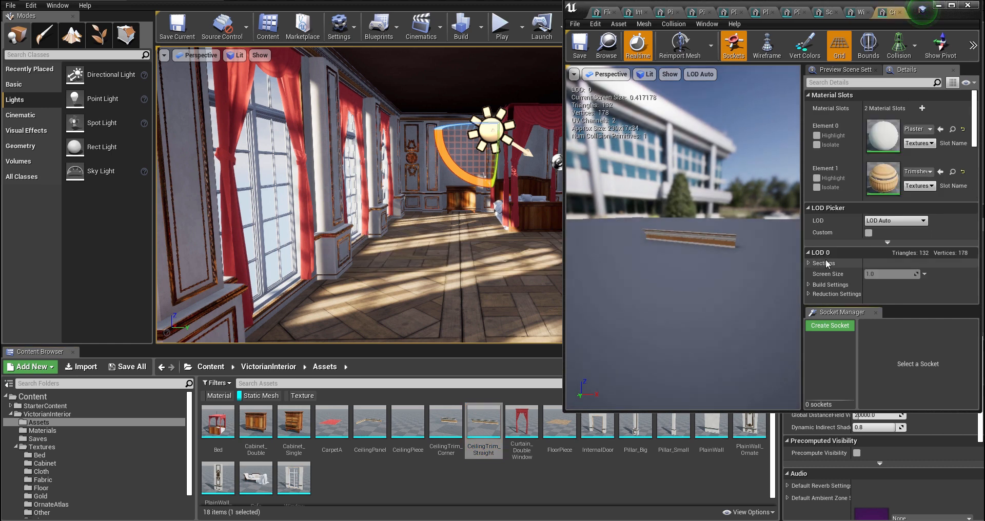
scroll(852, 272, down, 10)
click(888, 129)
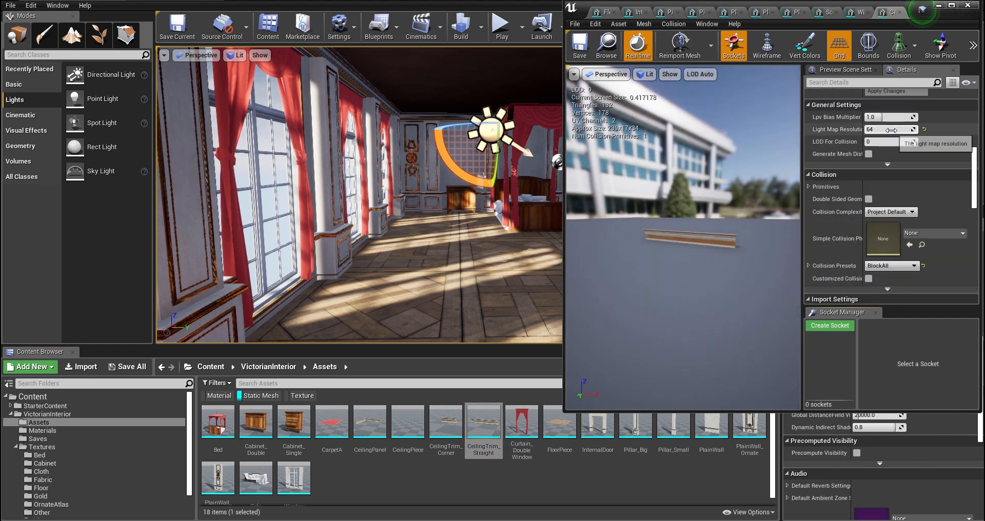
text(256)
key(Return)
click(597, 45)
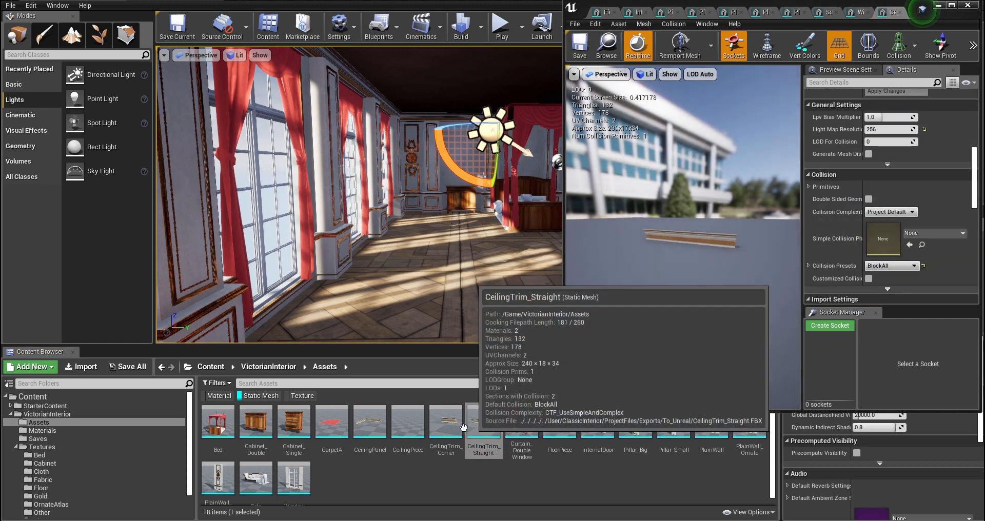
Set the CeilingTrim_Corner static mesh's Light Map Resolution to 256 and save the mesh.
double_click(446, 422)
scroll(852, 174, down, 8)
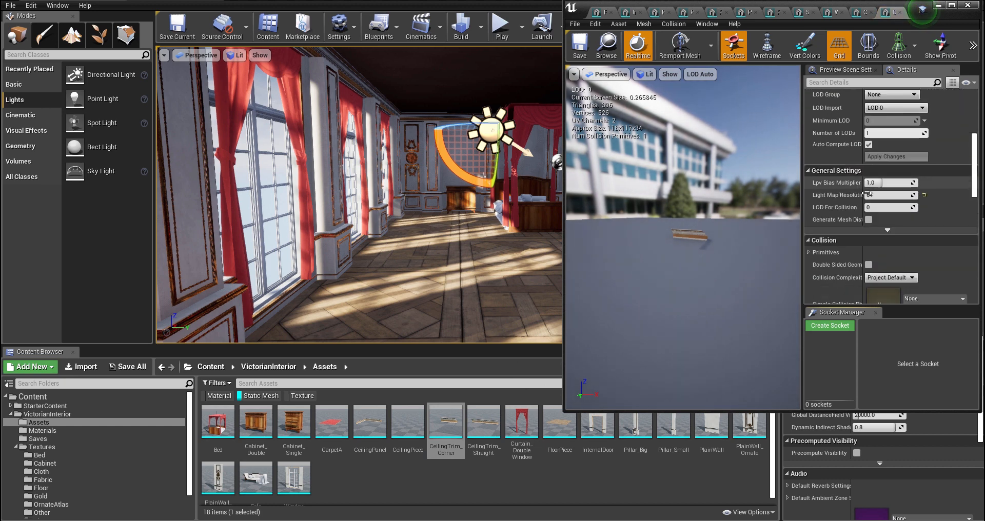
click(580, 46)
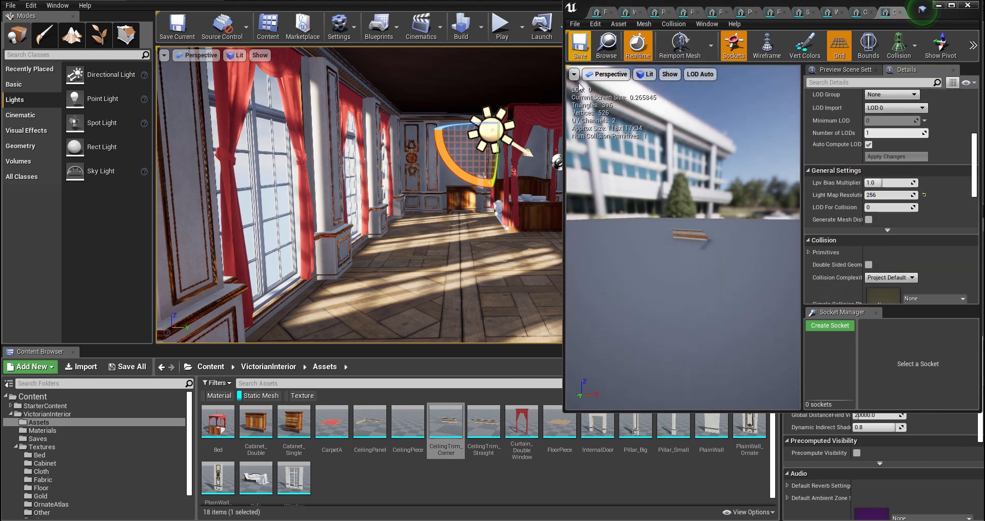
Set the CeilingPiece static mesh's Light Map Resolution to 512 and save the mesh.
double_click(413, 416)
scroll(848, 224, down, 8)
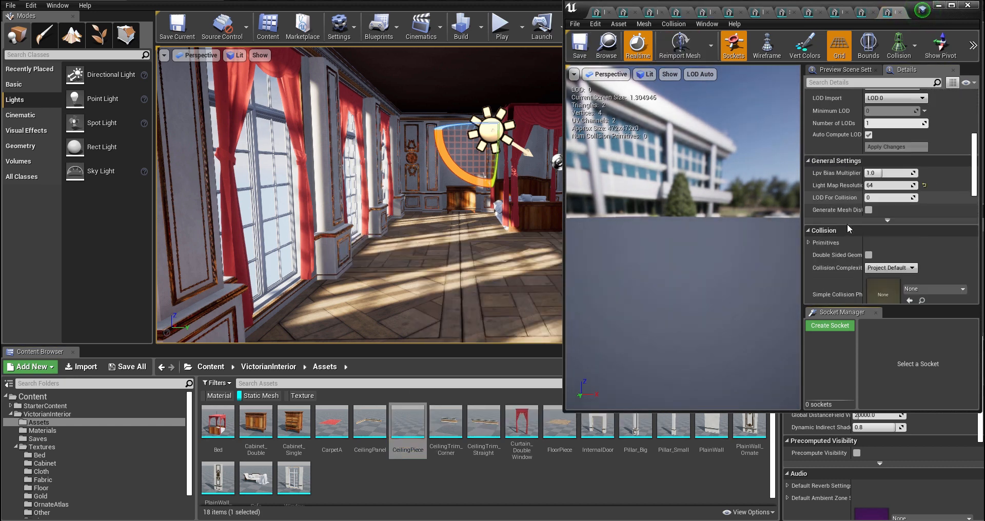
click(876, 169)
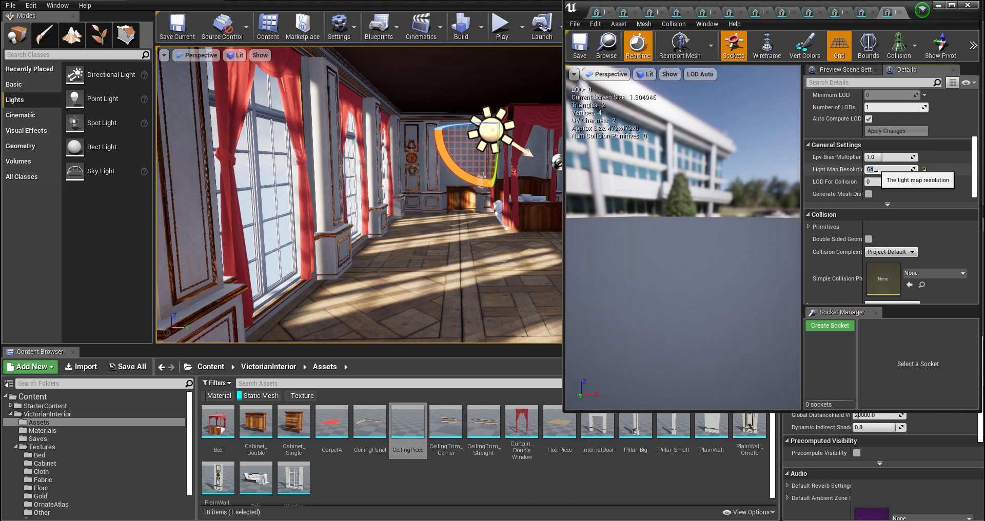
text(512)
click(582, 45)
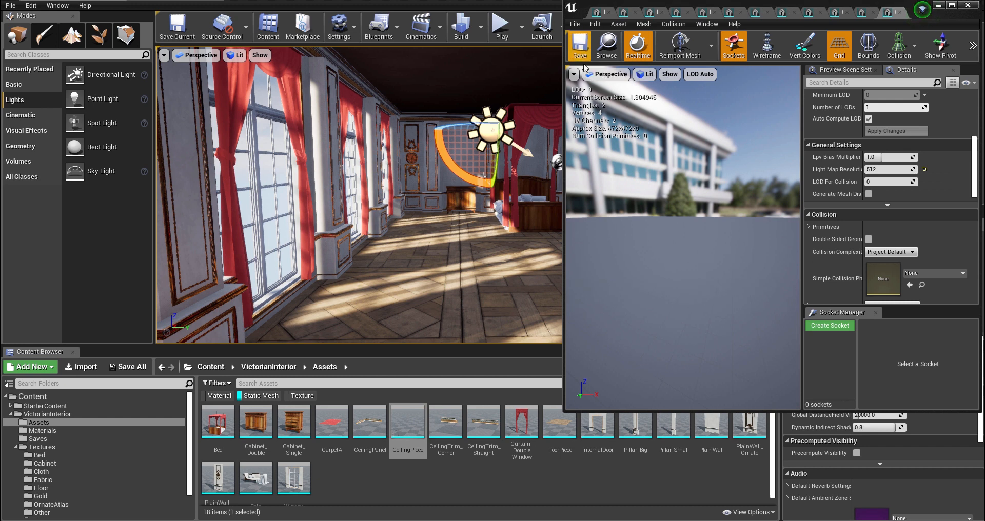
Set the CeilingPanel static mesh's Light Map Resolution to 256 and save the mesh.
double_click(370, 421)
scroll(832, 211, down, 5)
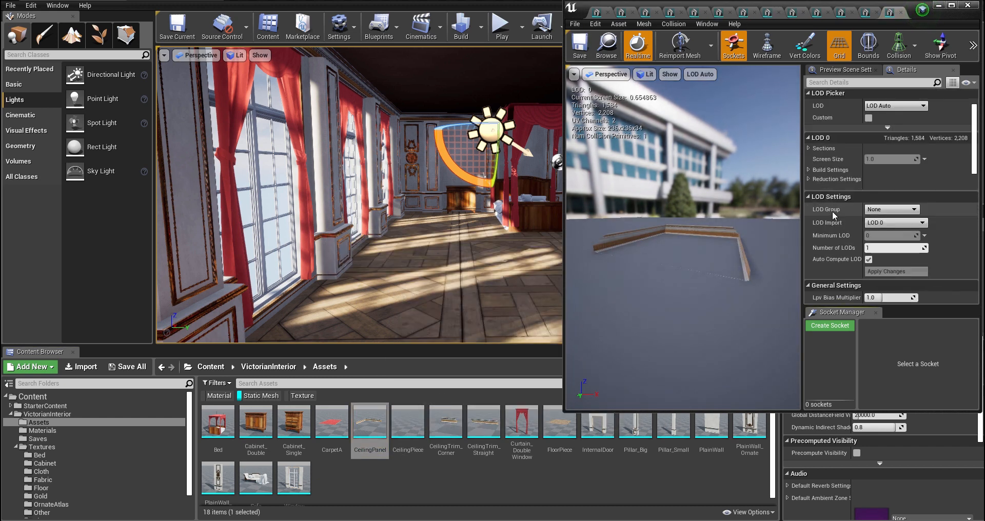
click(891, 179)
text(256)
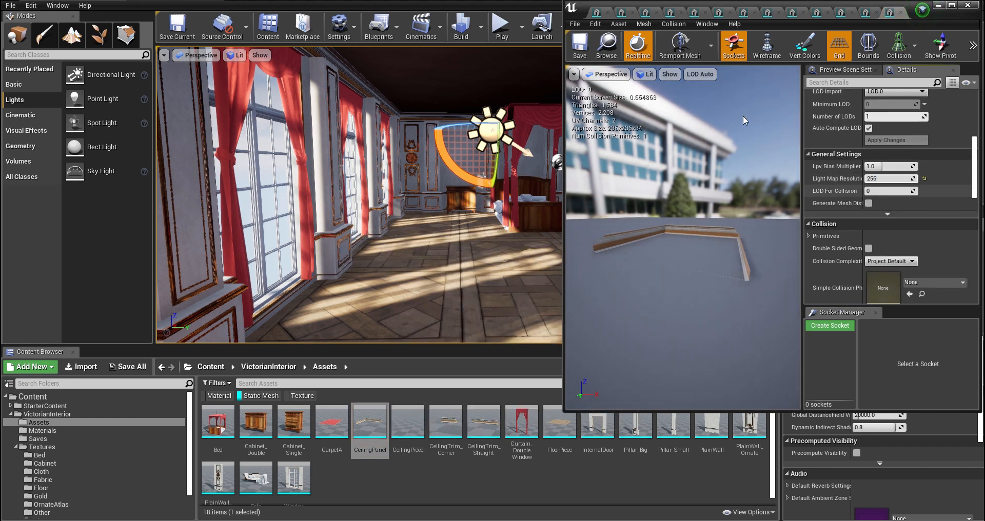
key(Return)
click(580, 42)
Set the CarpetA static mesh's Light Map Resolution to 512 and save the mesh.
double_click(332, 420)
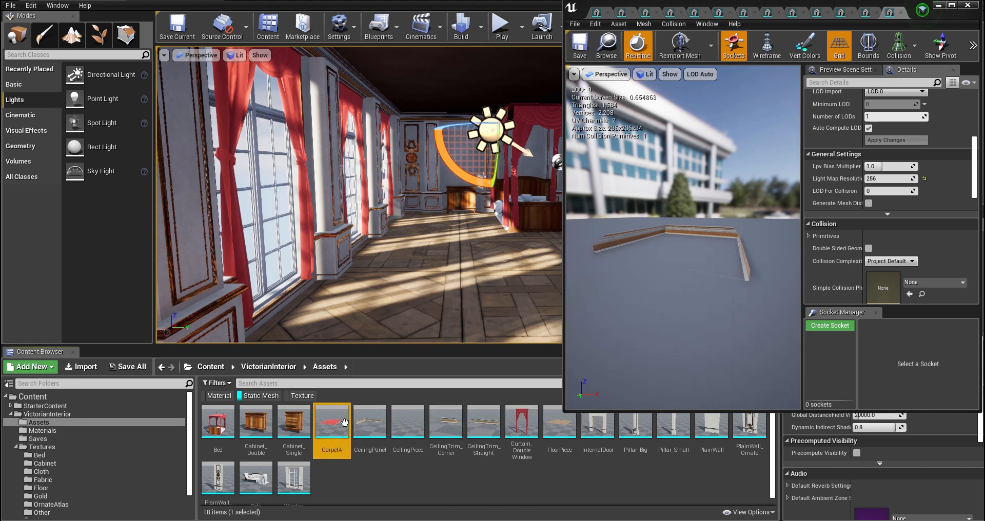
scroll(839, 211, down, 5)
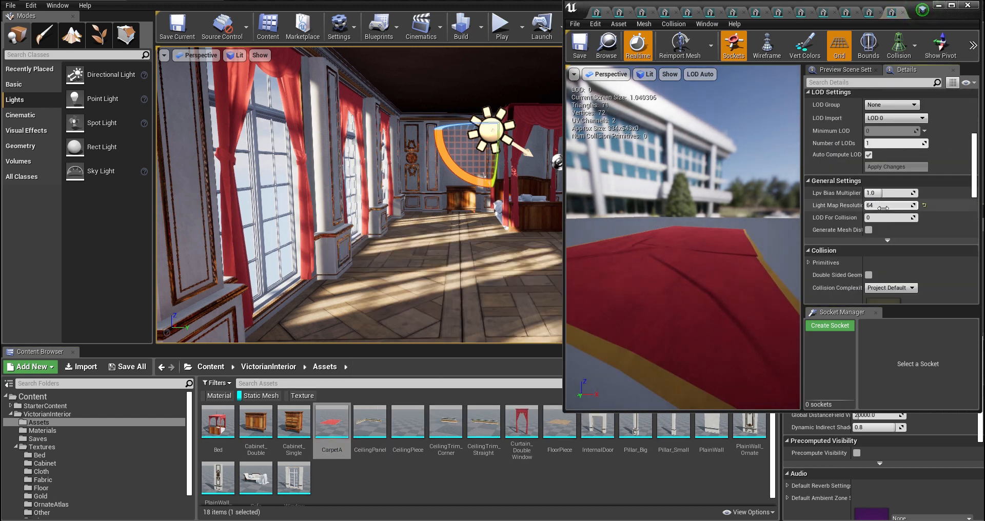
text(512)
key(Return)
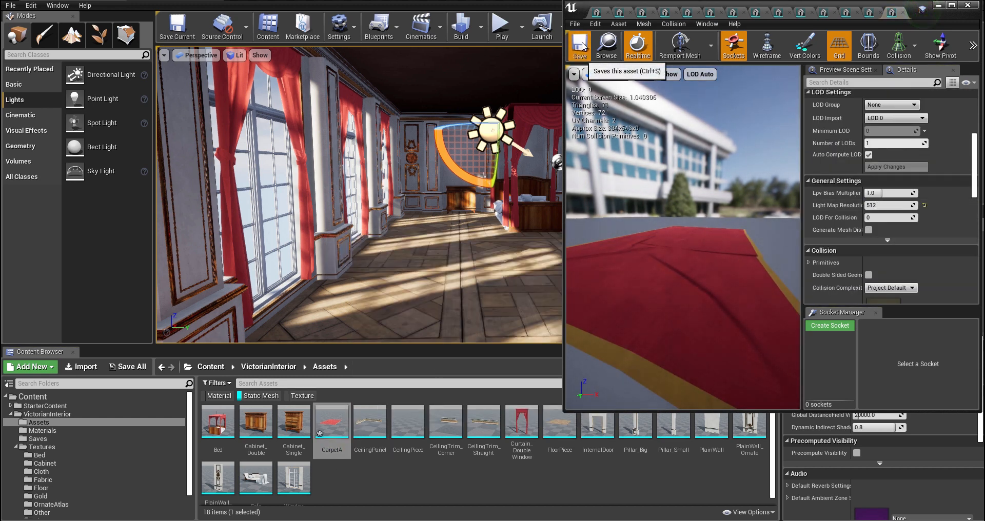
Set the Cabinet_Single static mesh's Light Map Resolution to 256 and save the mesh.
click(303, 430)
double_click(303, 431)
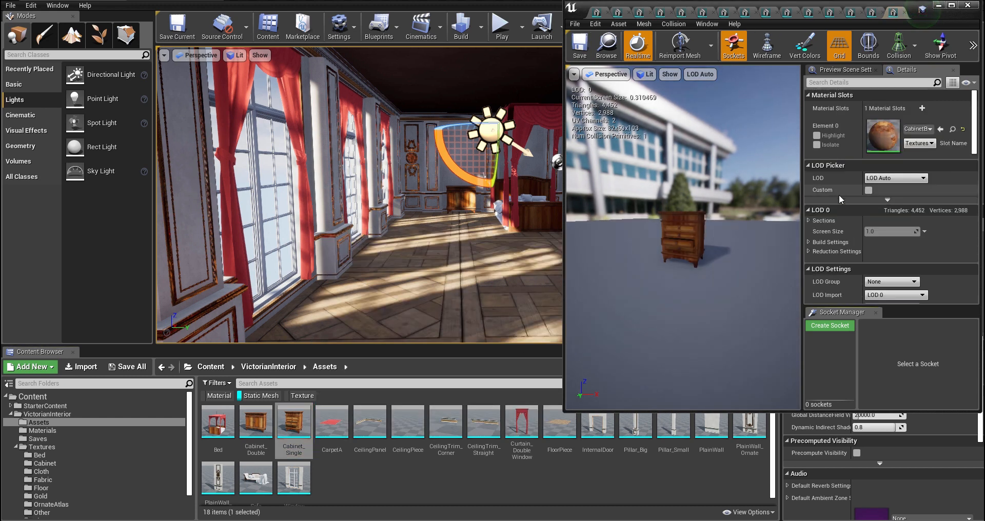
scroll(862, 198, down, 5)
click(888, 200)
text(256)
key(Return)
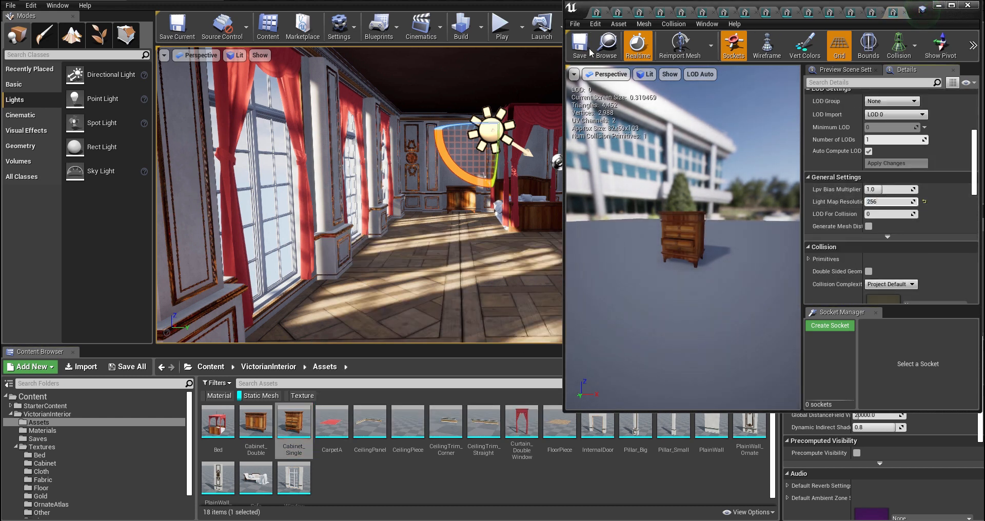
click(580, 46)
Open the Cabinet_Double static mesh and bring up its Light Map Resolution setting.
double_click(256, 424)
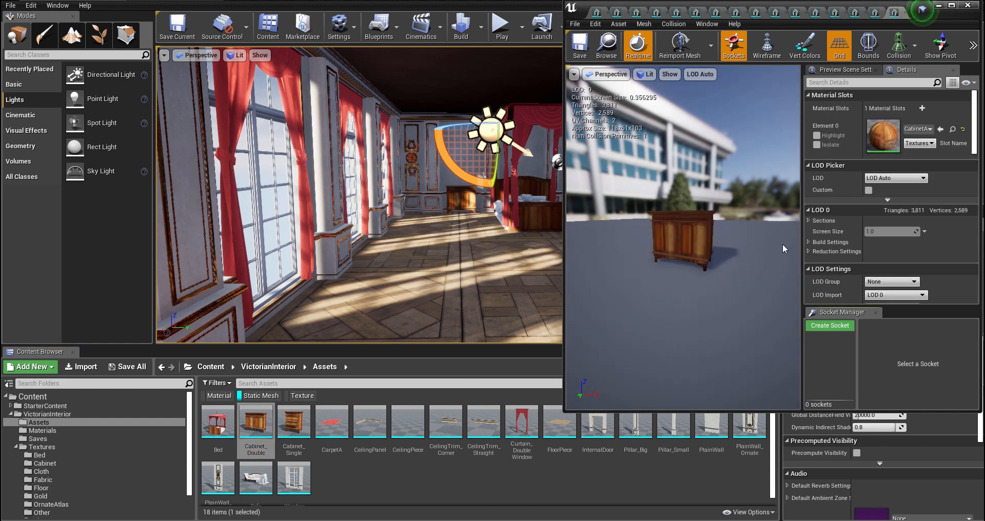
scroll(842, 221, down, 4)
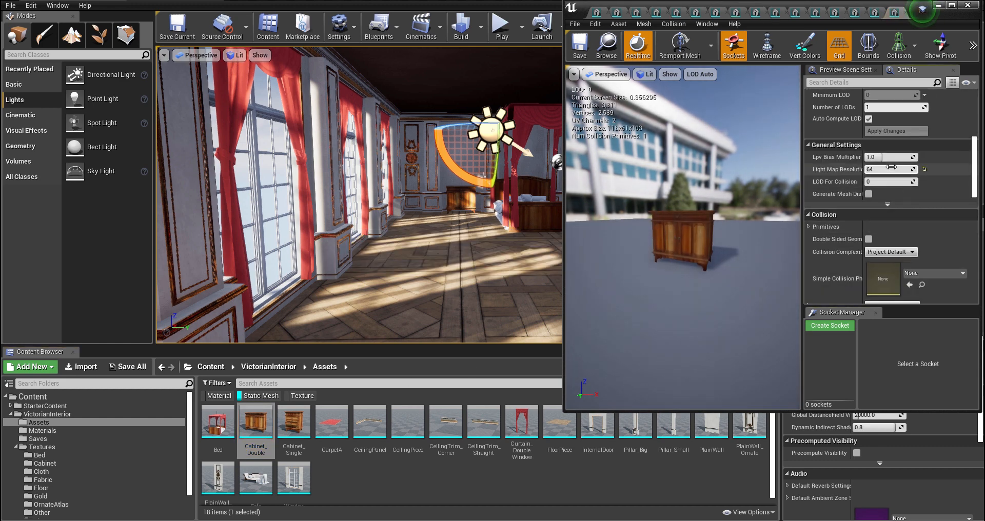
Set the Bed static mesh's Light Map Resolution to 512 and save the mesh.
double_click(235, 420)
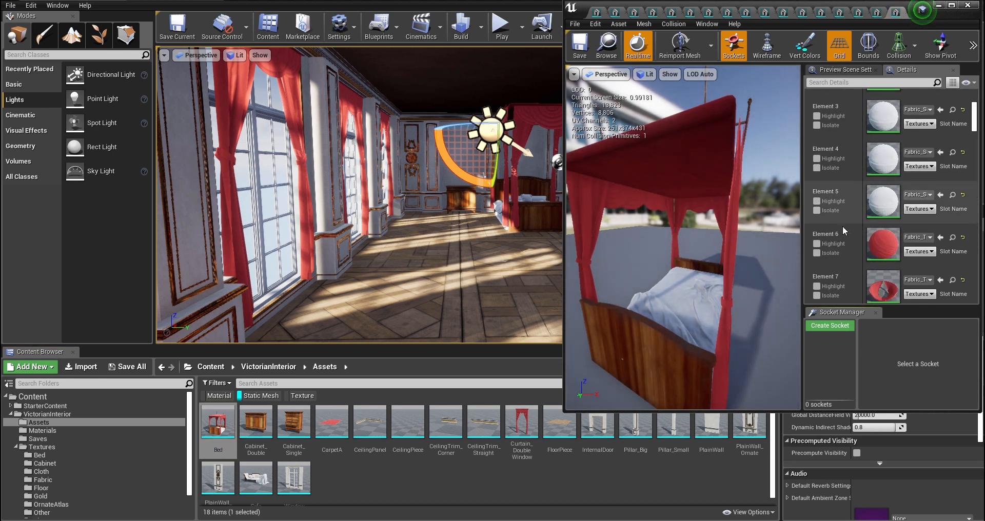
scroll(854, 228, down, 8)
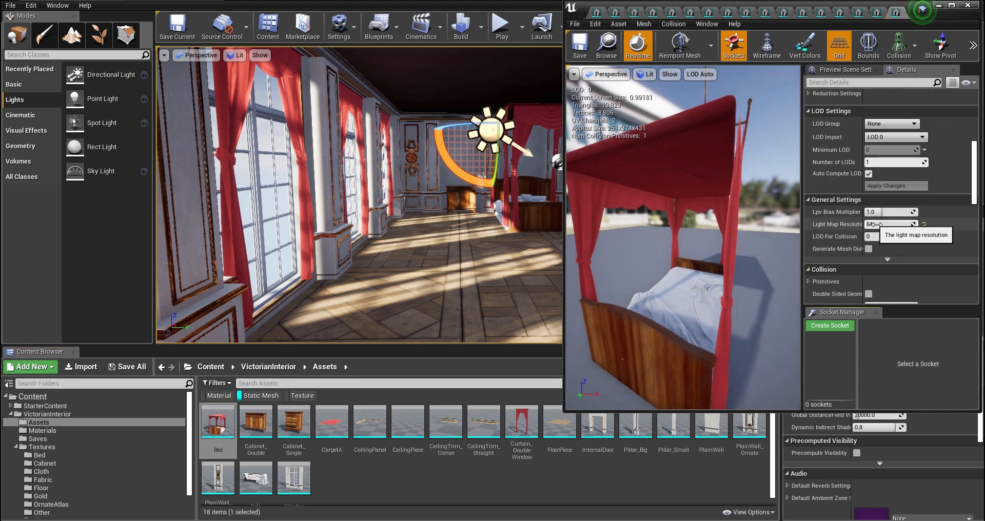
click(876, 225)
text(512)
key(Return)
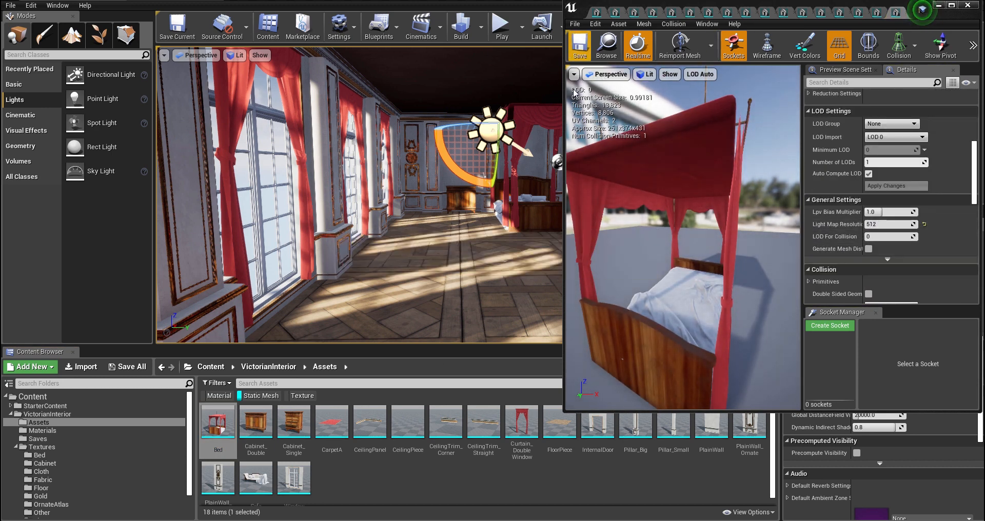
Set the Curtain_Double_Window static mesh's Light Map Resolution to 256, save it, and close the mesh editor.
double_click(523, 426)
scroll(839, 233, down, 10)
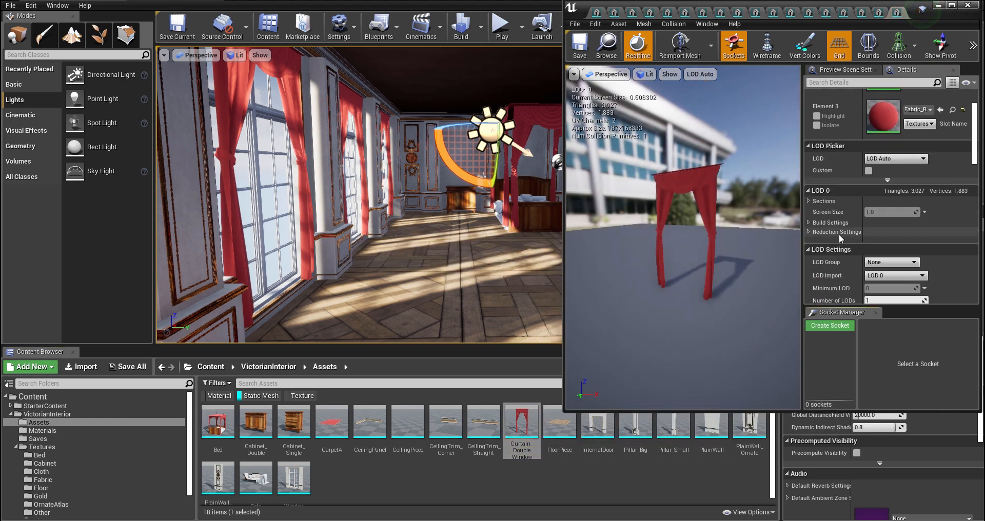
click(879, 263)
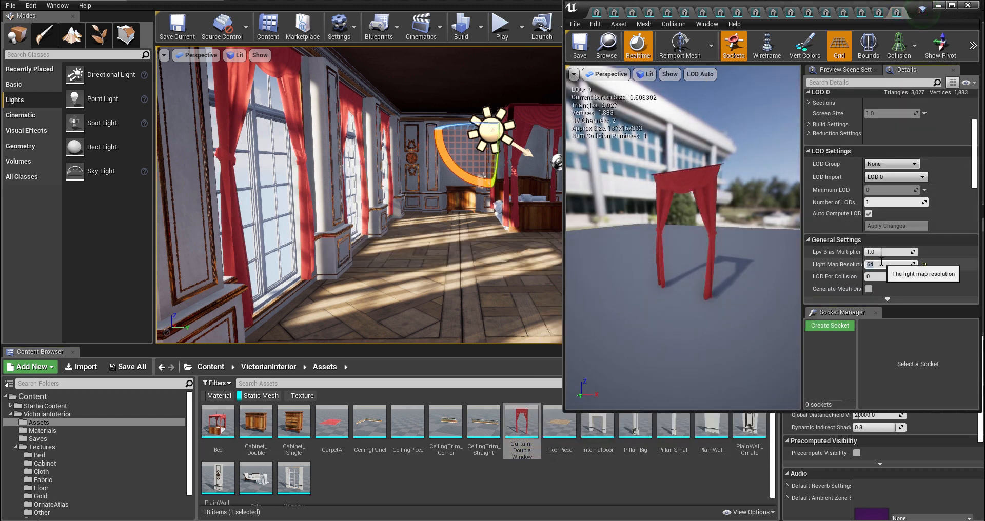
key(Return)
click(578, 46)
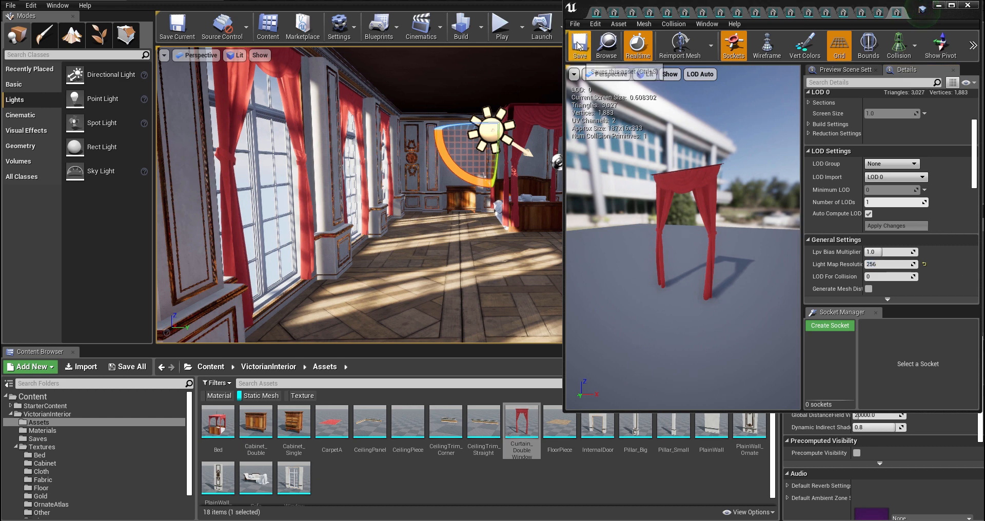
click(968, 6)
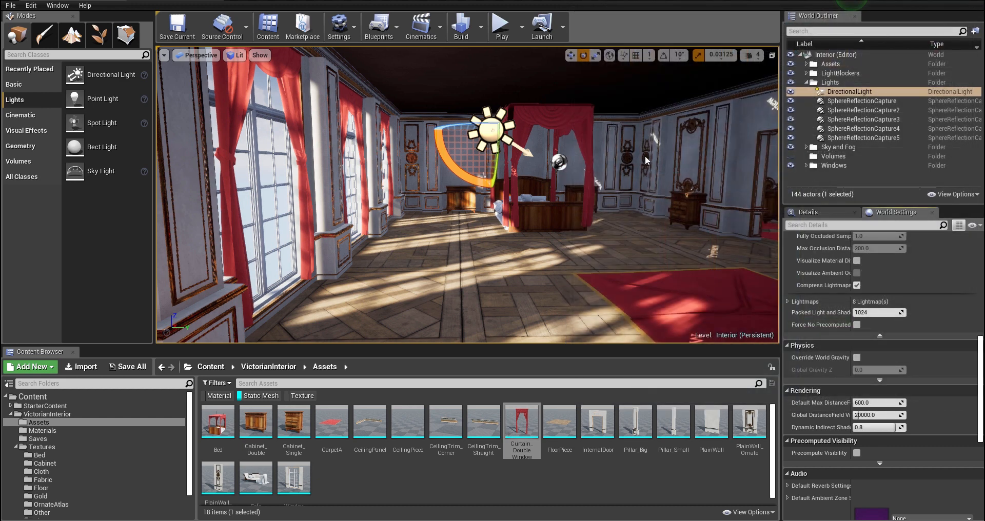
Enable Use Ambient Occlusion in the level's Lightmass world settings.
right_drag(616, 265, 554, 313)
right_drag(521, 244, 524, 244)
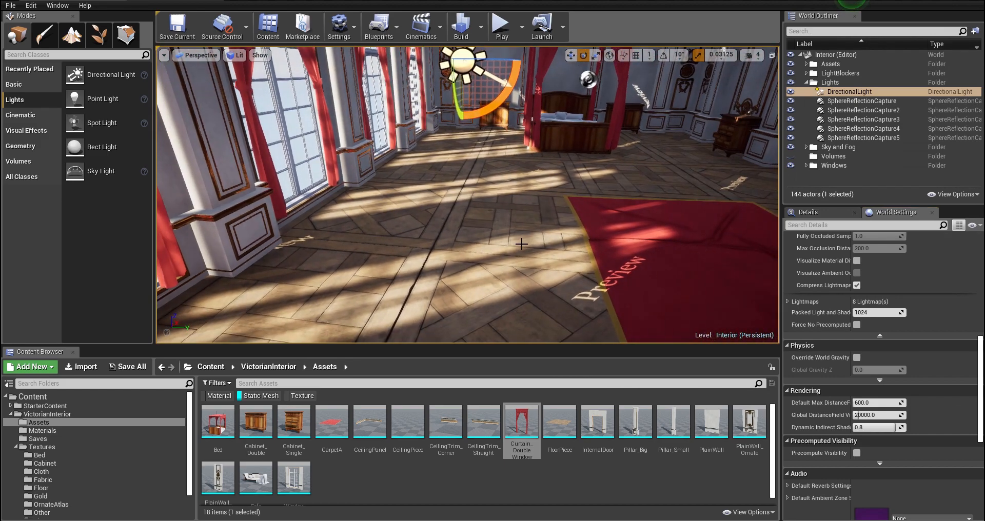
scroll(805, 282, up, 10)
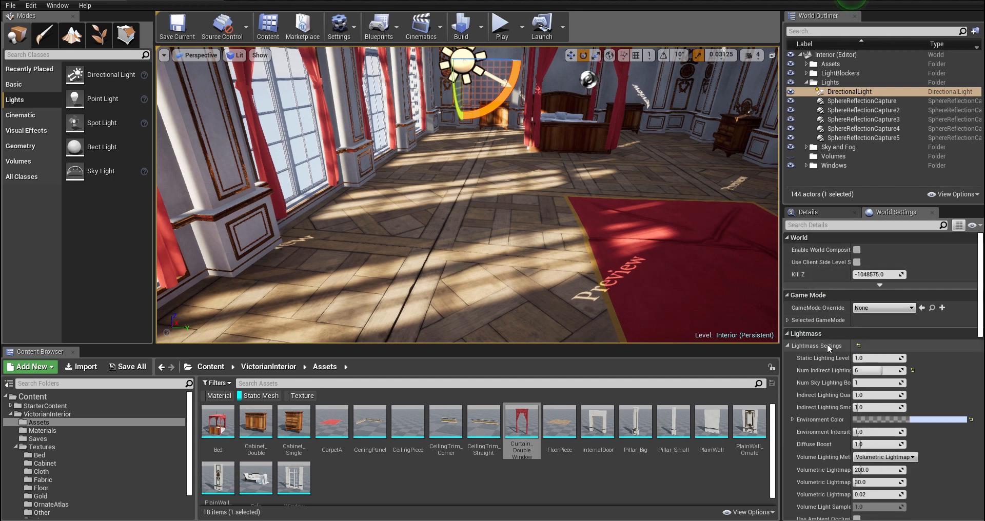
scroll(828, 349, down, 4)
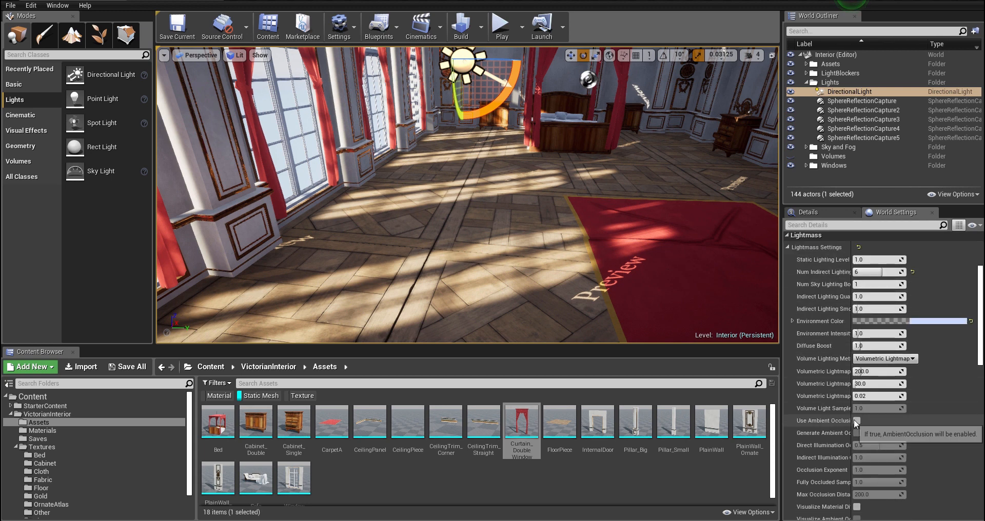
click(857, 422)
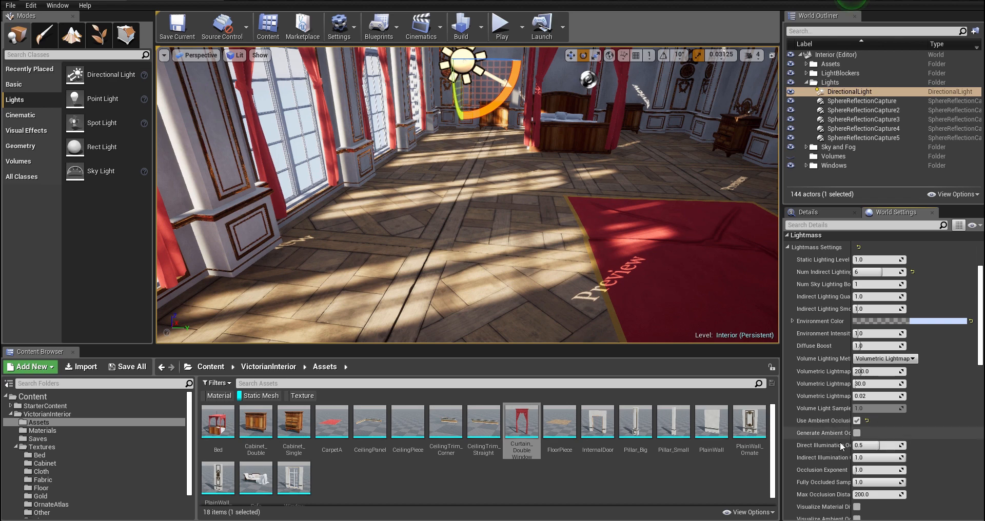
scroll(834, 433, down, 2)
scroll(864, 293, up, 2)
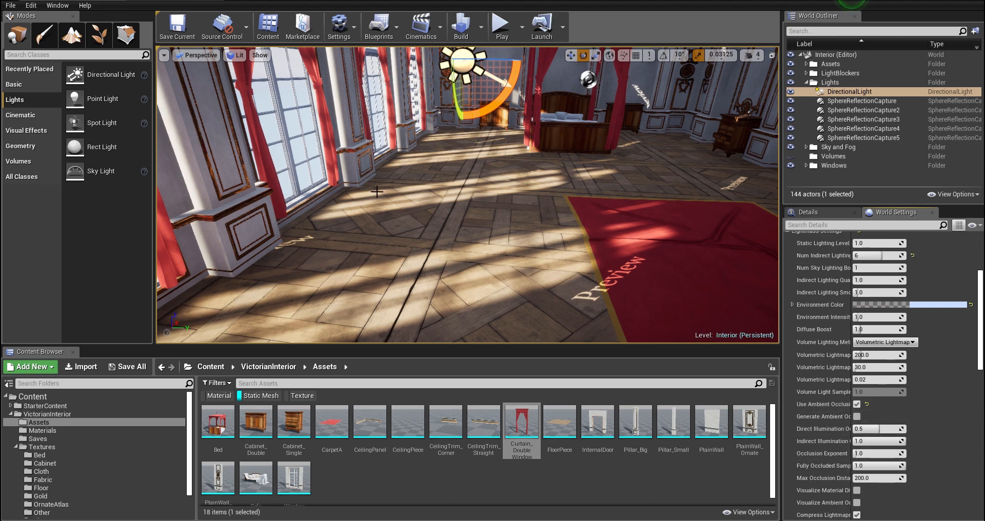
right_drag(377, 192, 688, 188)
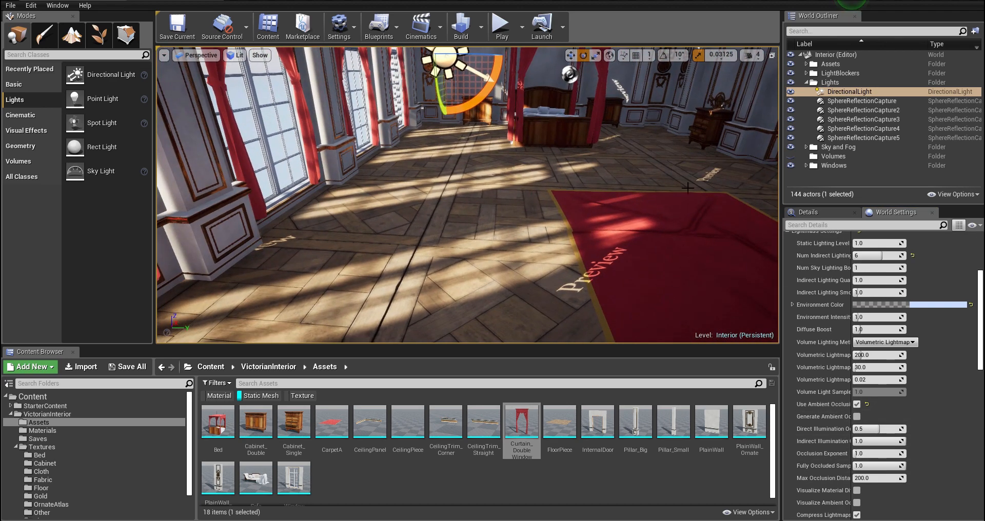
scroll(822, 288, up, 4)
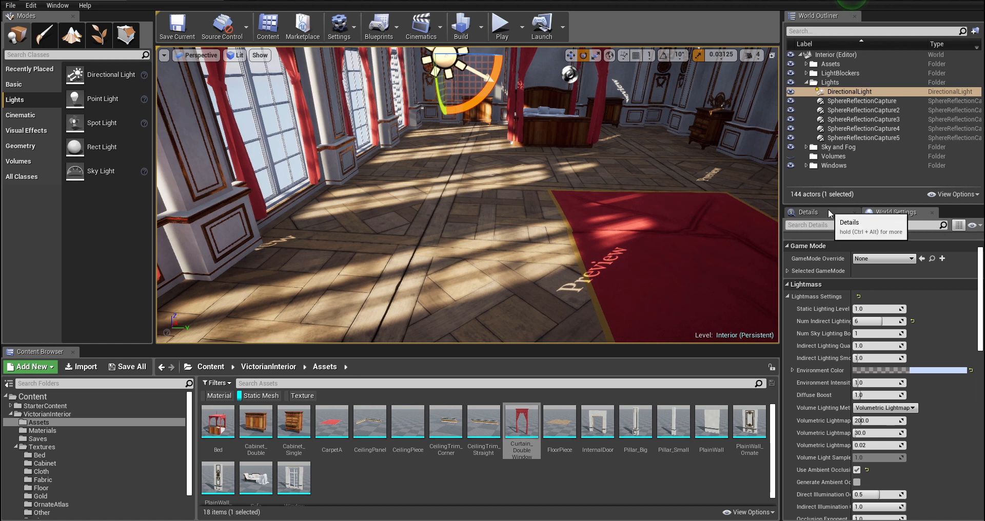
right_drag(281, 193, 205, 193)
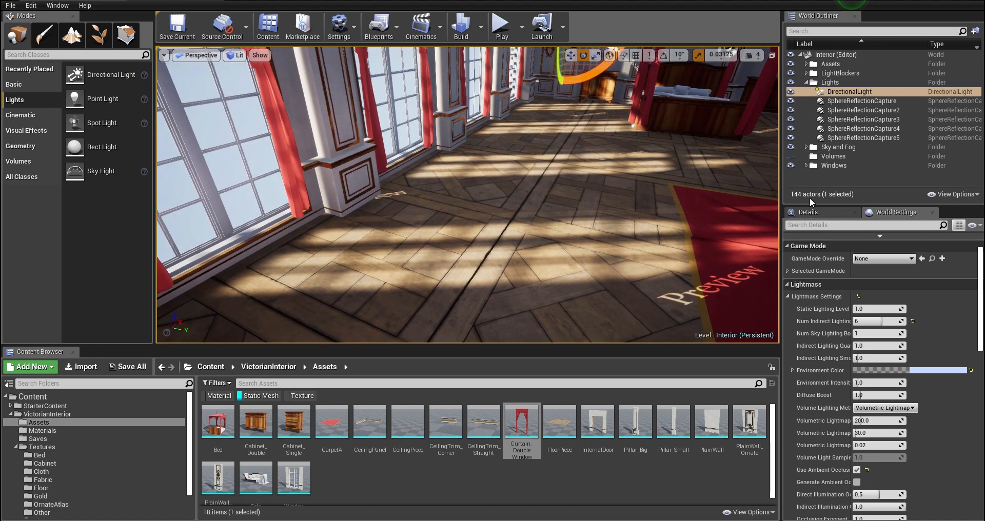
Bring up the DirectionalLight's properties again and enlarge the details area.
click(811, 212)
right_drag(401, 113, 506, 117)
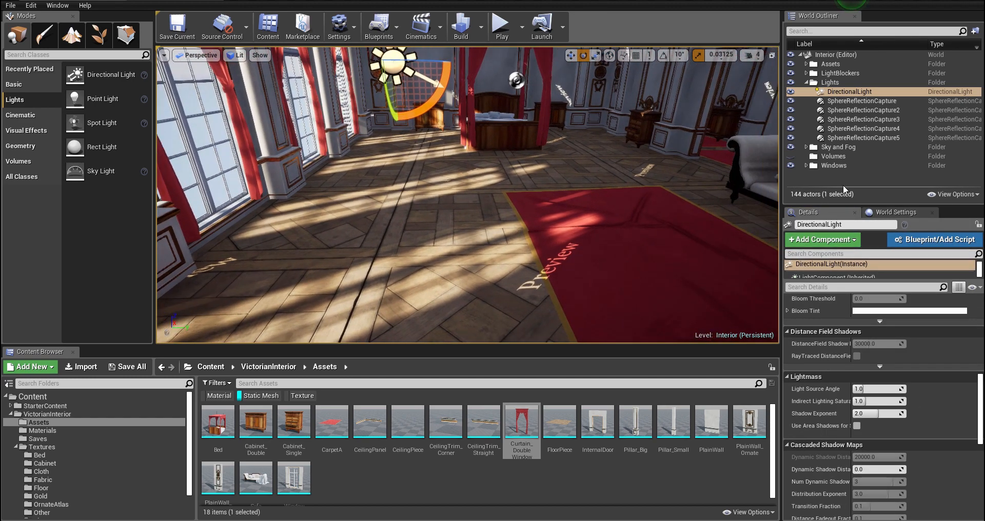
scroll(816, 348, up, 10)
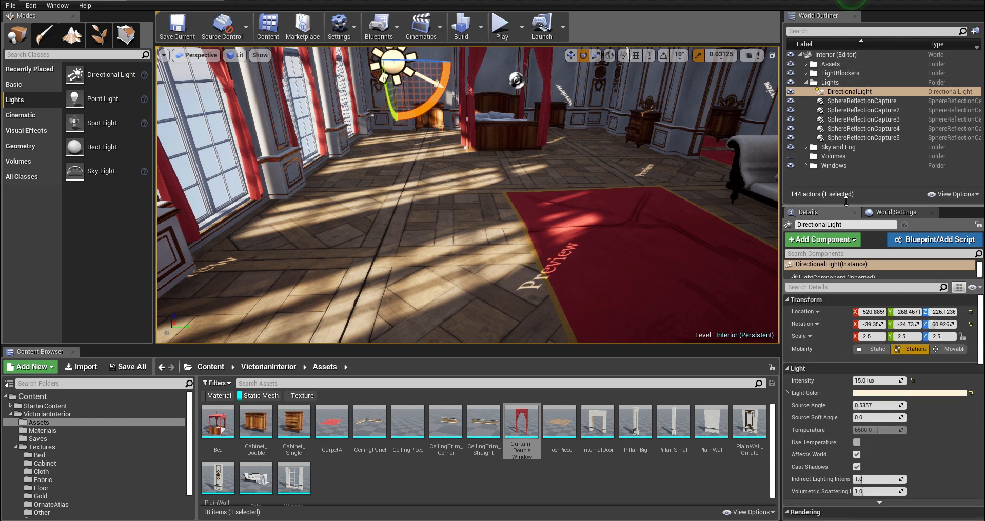
drag(847, 203, 839, 168)
Switch to the image viewer and examine how sunlight and haze look in the palace interior reference images.
drag(984, 1, 503, 0)
scroll(434, 359, down, 2)
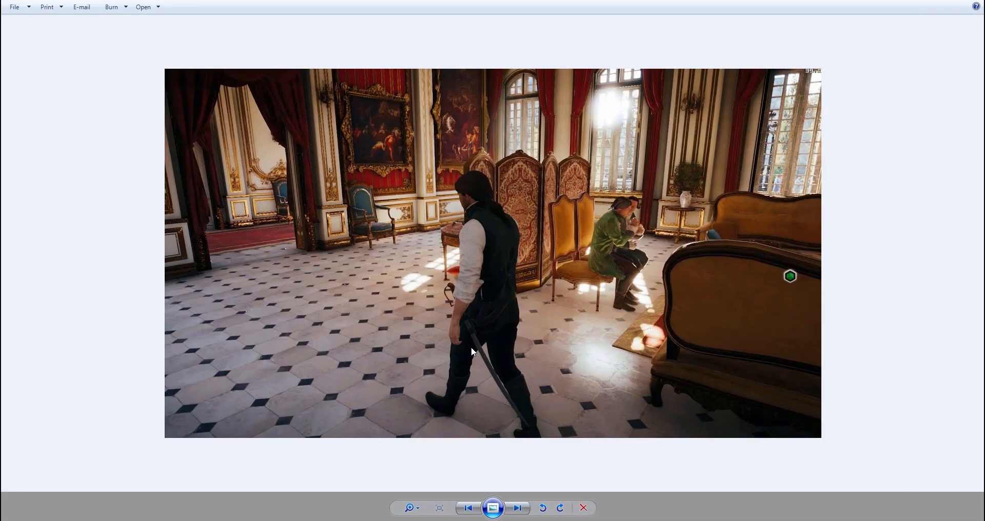
scroll(482, 287, up, 1)
scroll(608, 155, down, 1)
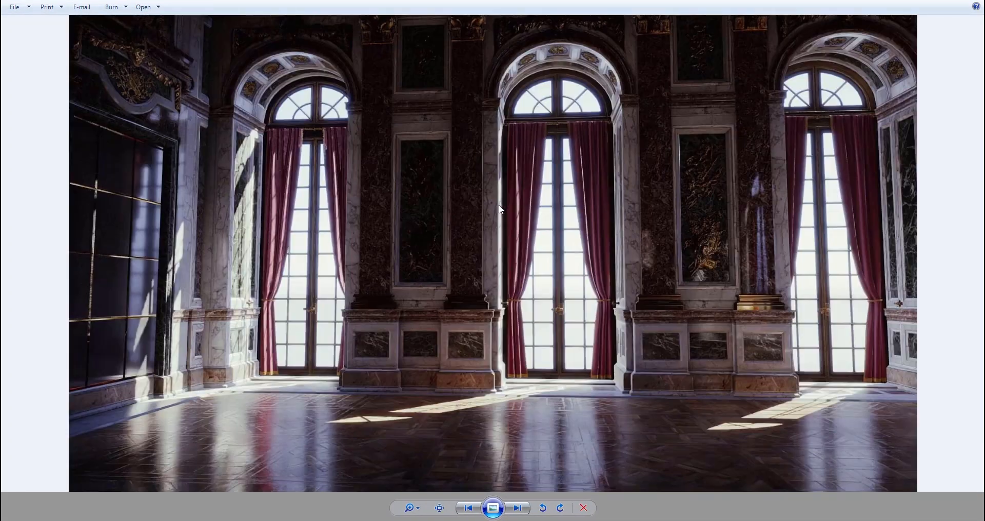
scroll(472, 218, up, 2)
scroll(365, 126, up, 1)
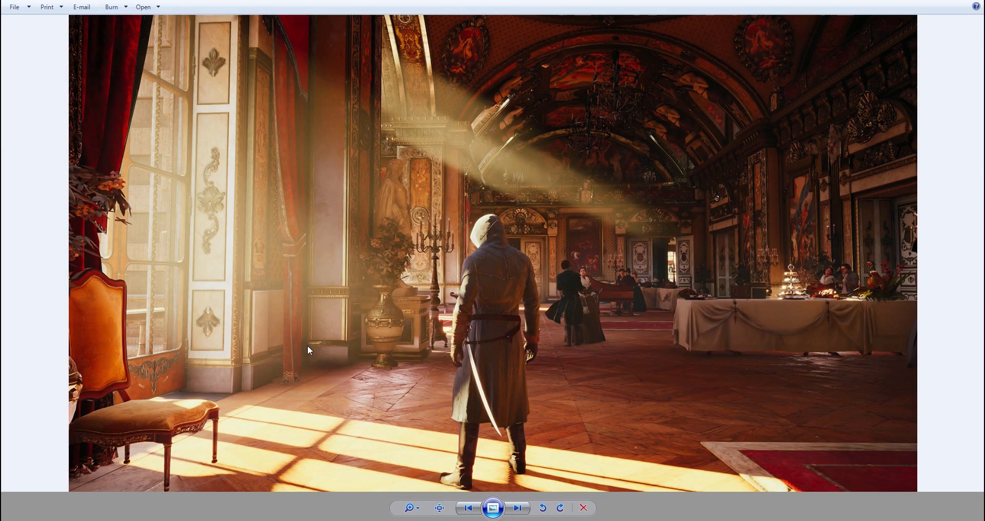
drag(503, 1, 984, 157)
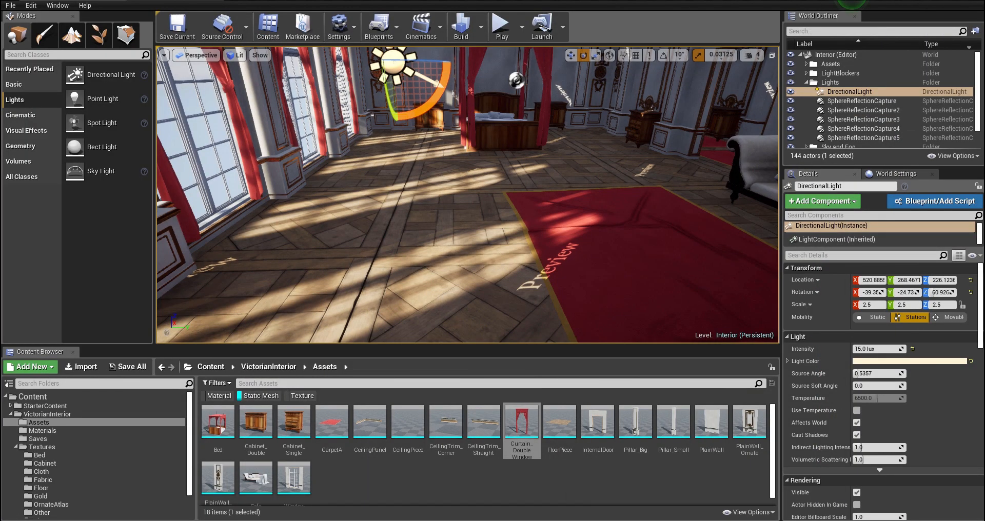
Return to the level editor and look through the placeable volume actors, widening their list to read the full names.
key(s)
right_drag(468, 195, 458, 156)
drag(822, 167, 819, 156)
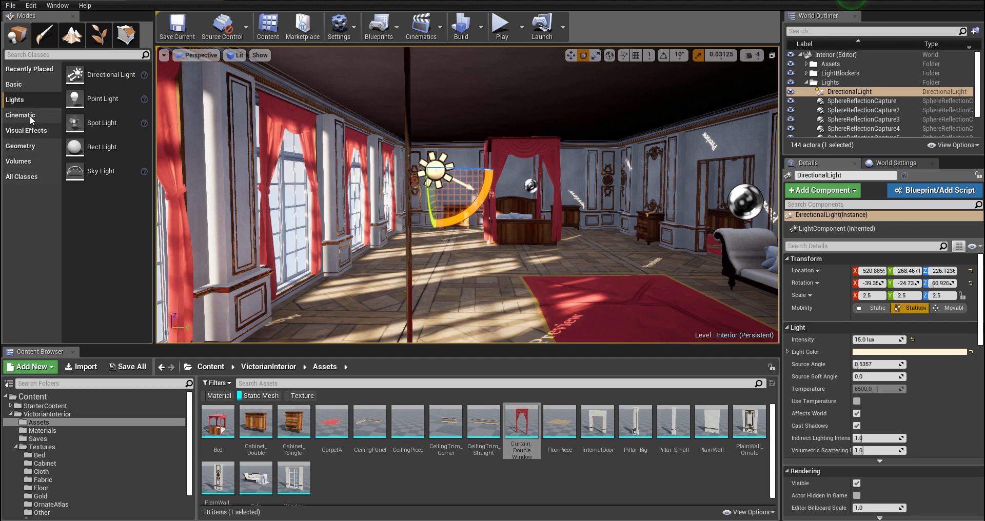
click(26, 162)
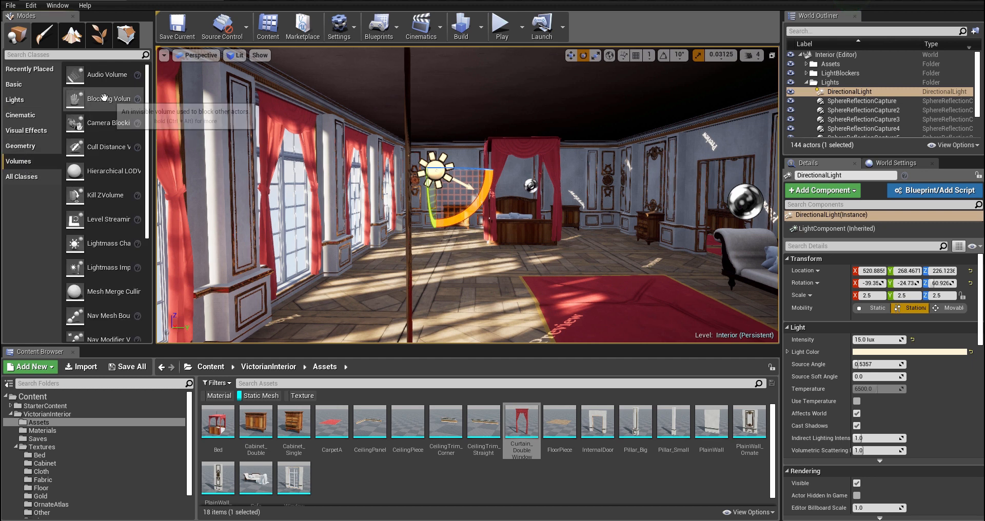
scroll(136, 135, down, 3)
scroll(133, 144, down, 5)
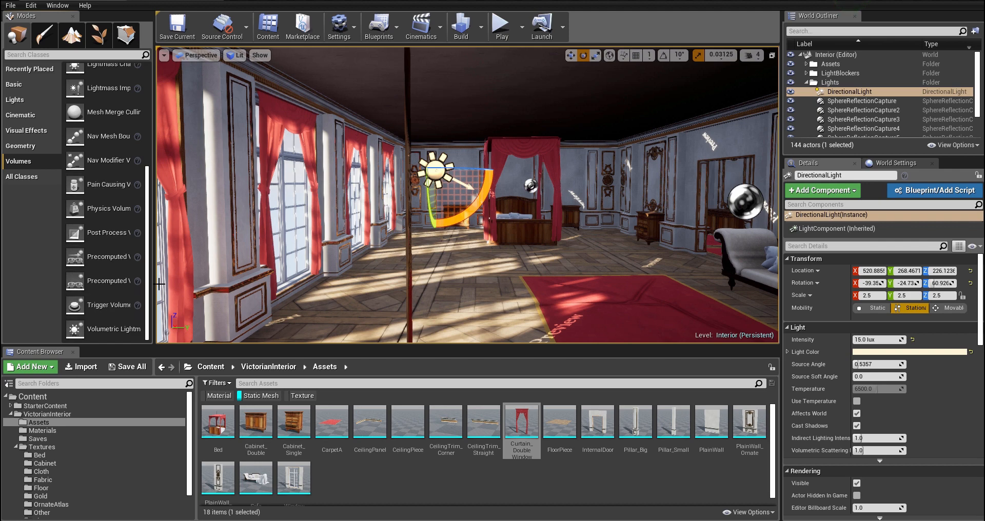
drag(154, 277, 215, 277)
scroll(113, 308, up, 2)
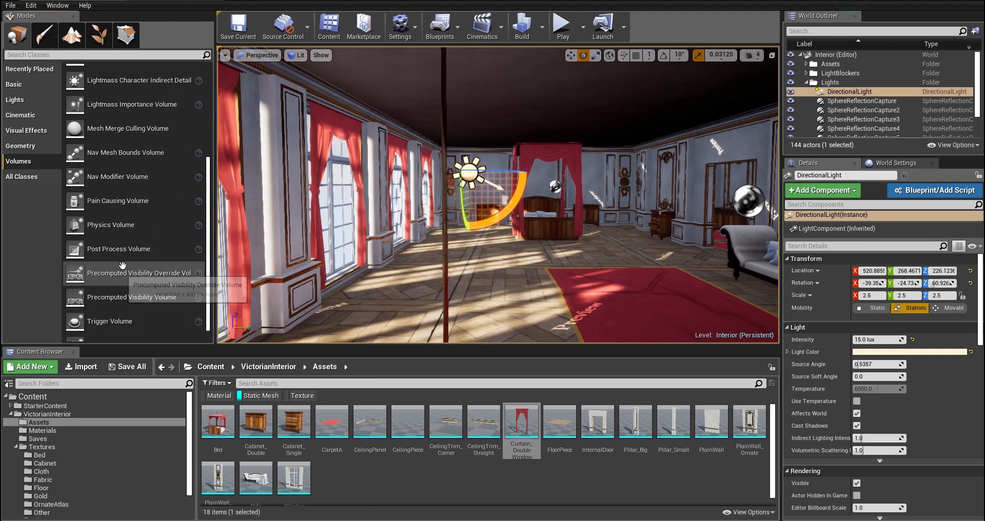
scroll(126, 238, up, 2)
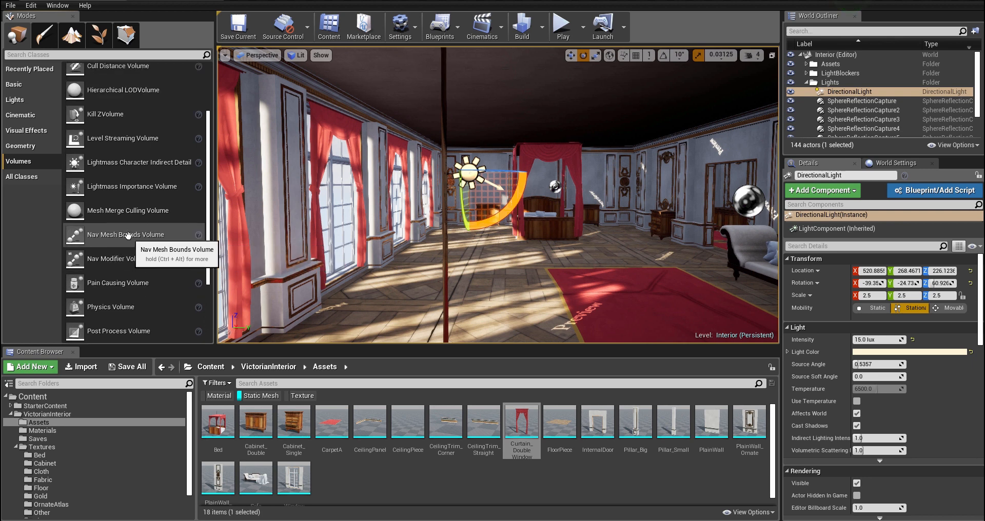
scroll(126, 236, up, 3)
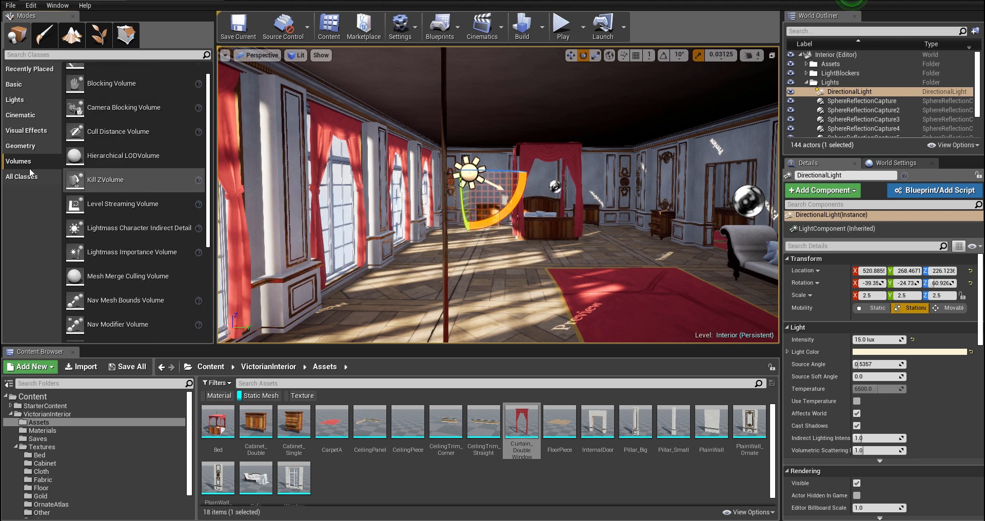
Place an Exponential Height Fog on the floor beside the red carpet and raise it to a Z location of about 47.
click(29, 132)
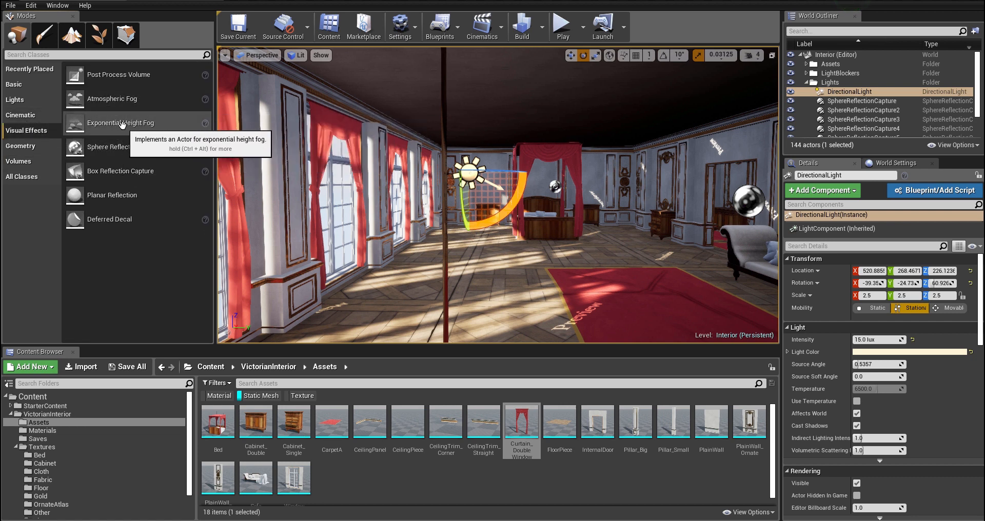
drag(126, 124, 541, 308)
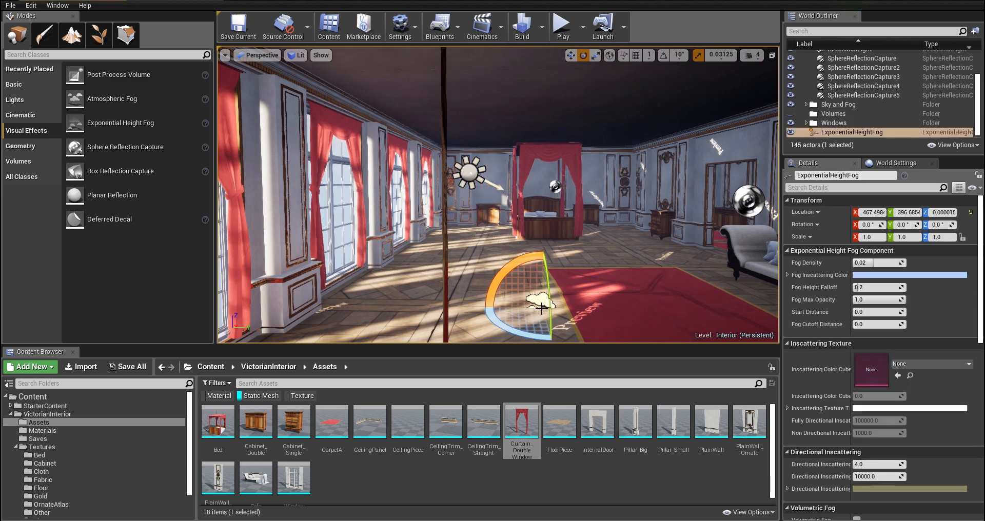
mouse_move(520, 164)
right_down()
mouse_move(559, 154)
mouse_move(560, 128)
mouse_move(554, 164)
mouse_move(534, 148)
mouse_move(508, 154)
mouse_move(483, 123)
mouse_move(534, 162)
mouse_move(521, 182)
right_up()
key(w)
key(s)
key(w)
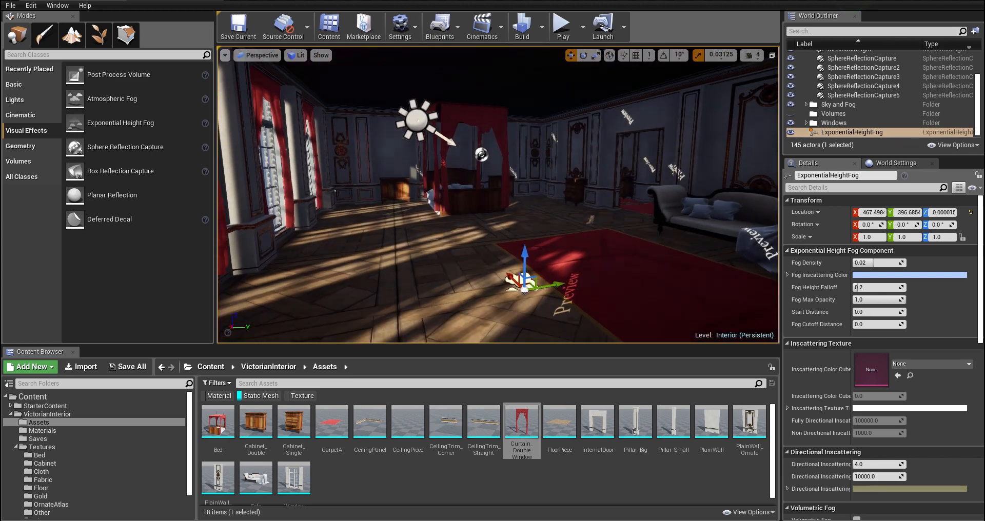
key(s)
right_drag(567, 229, 548, 223)
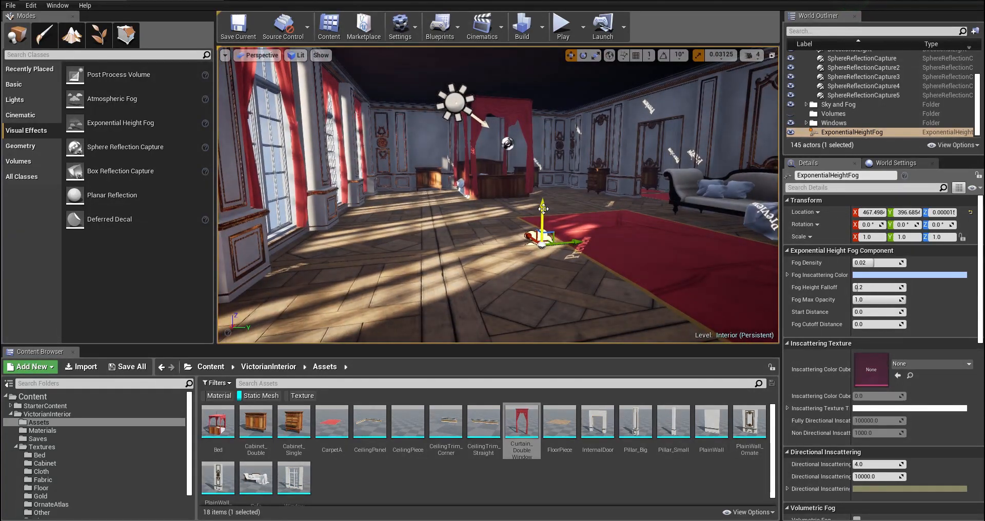
right_drag(543, 178, 557, 165)
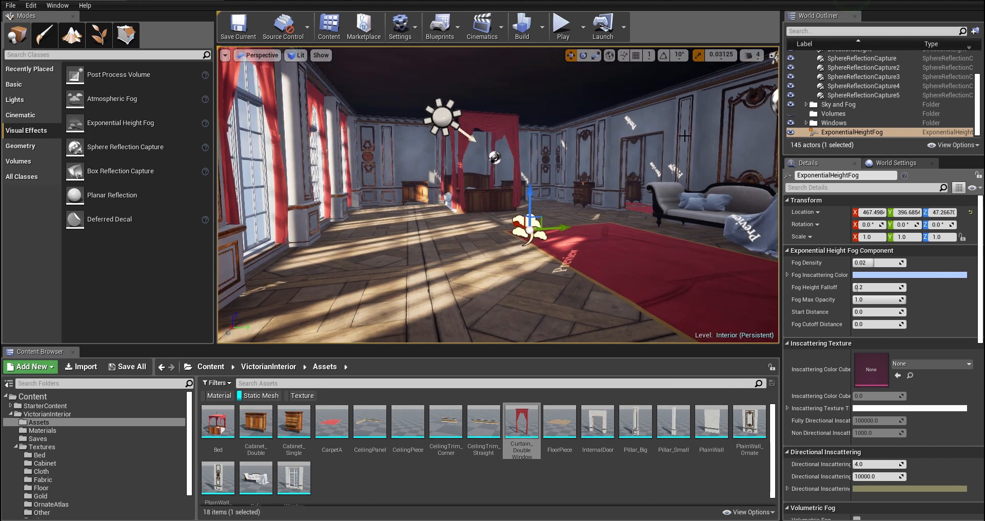
Examine the DirectionalLight's light shaft, shadow, Lightmass and volumetric scattering settings.
scroll(867, 107, up, 3)
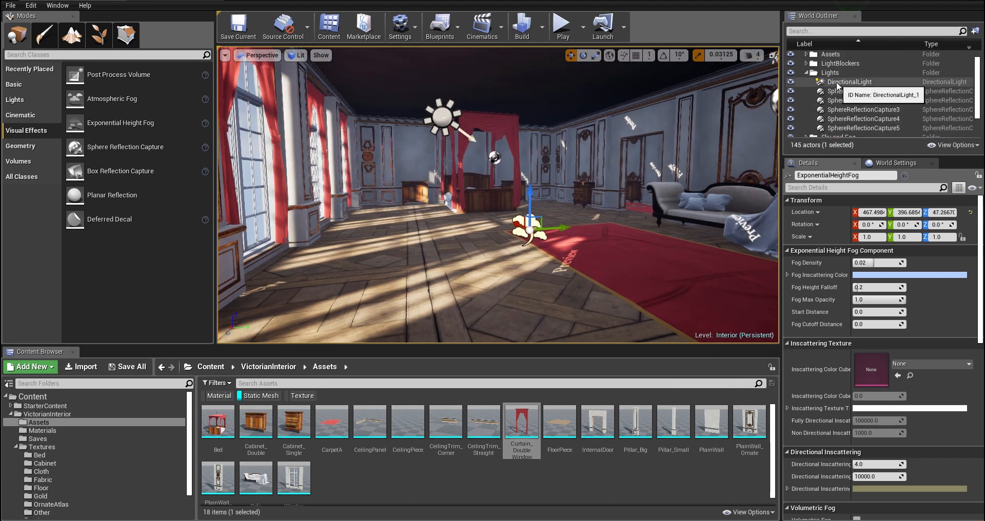
click(850, 82)
scroll(833, 331, down, 5)
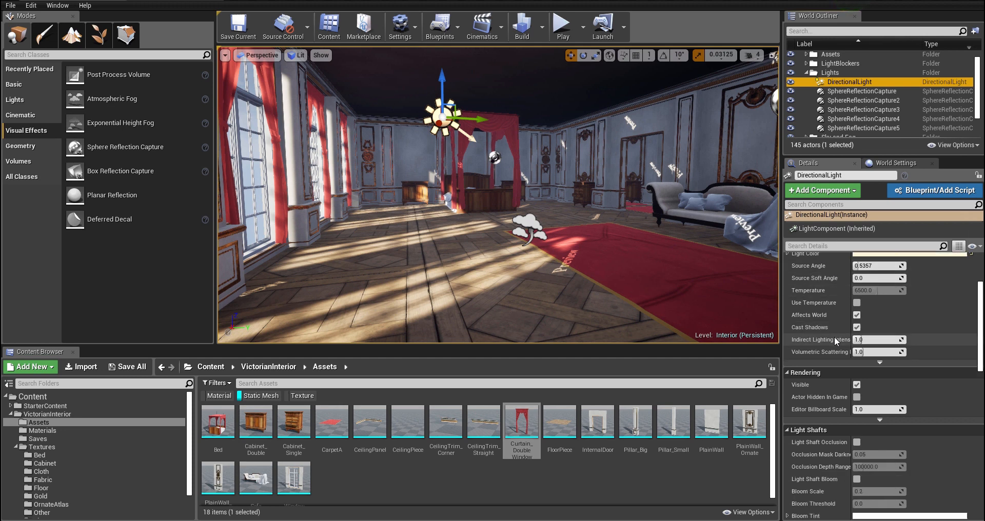
scroll(832, 328, down, 2)
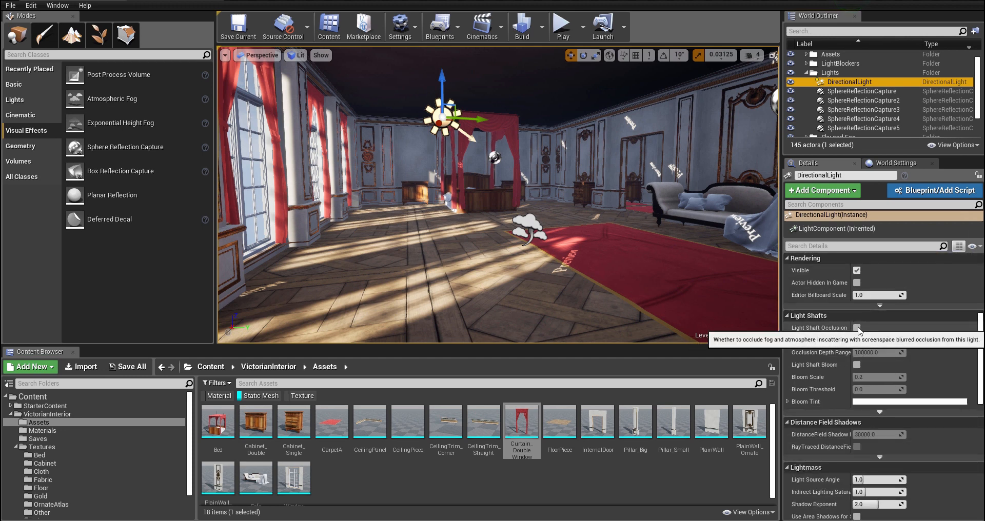
scroll(852, 336, down, 1)
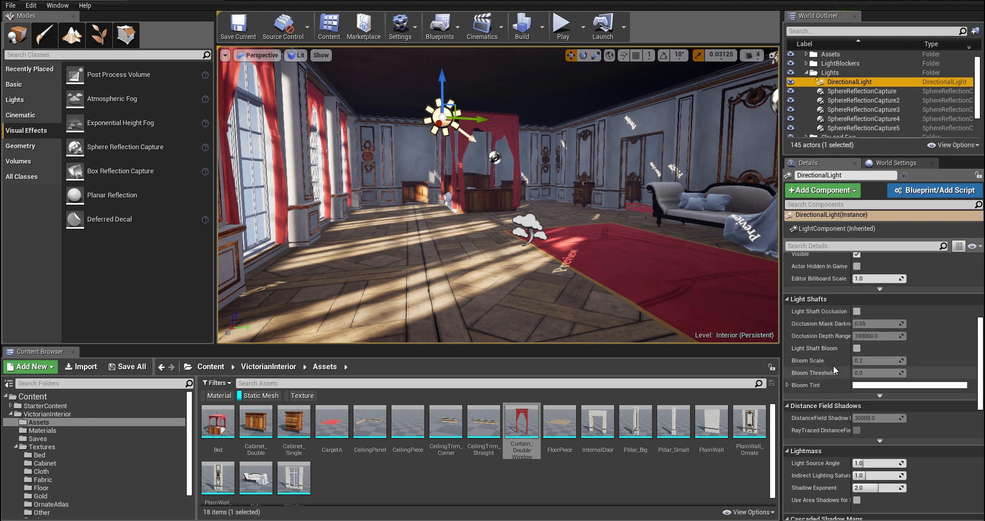
click(880, 396)
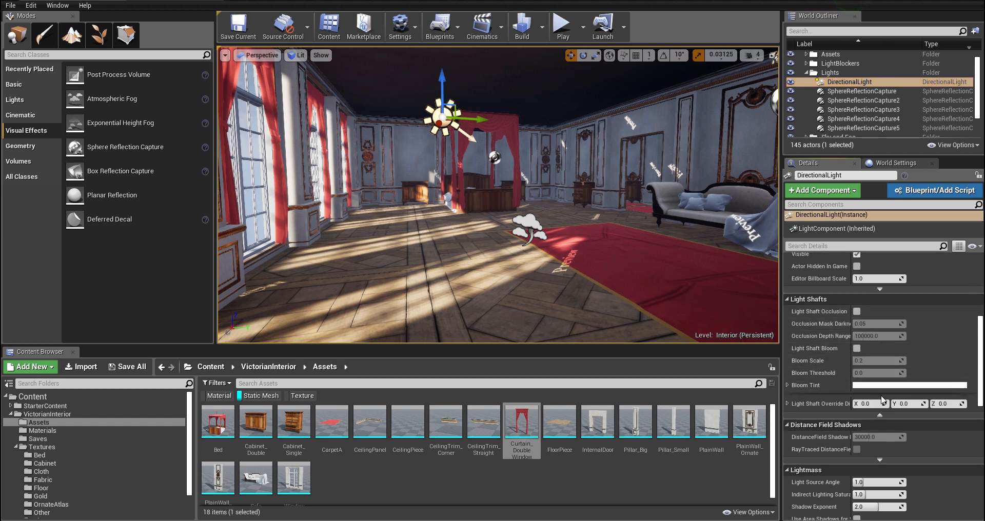
click(862, 311)
scroll(837, 308, up, 7)
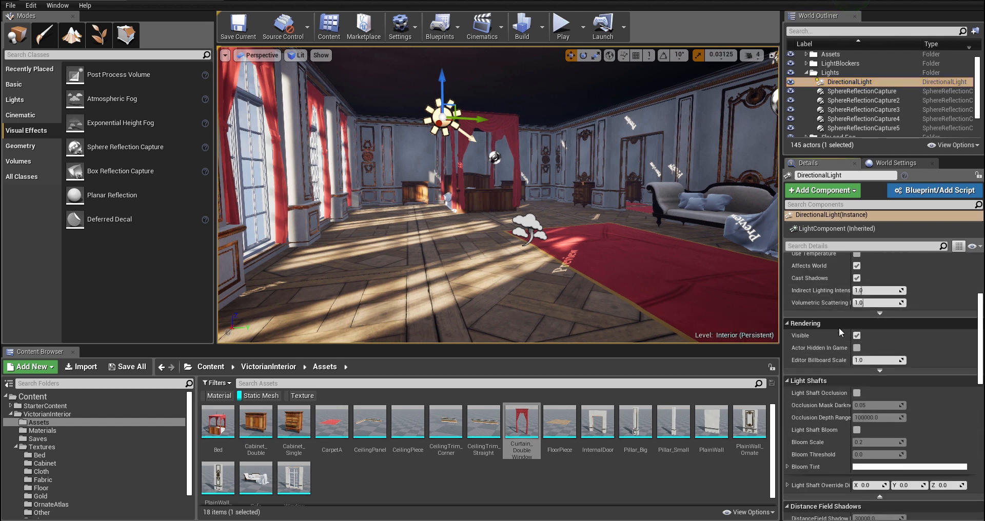
scroll(839, 337, down, 10)
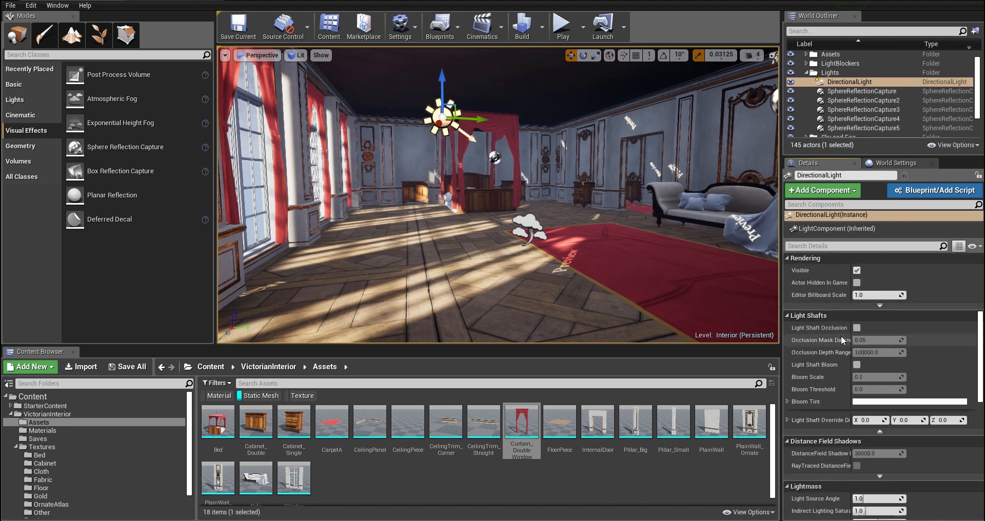
scroll(841, 338, down, 12)
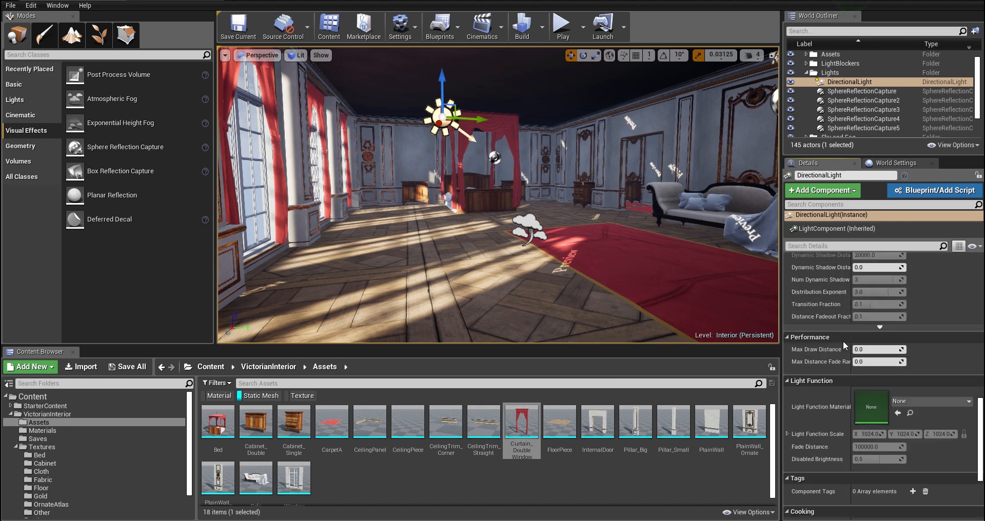
scroll(836, 332, up, 6)
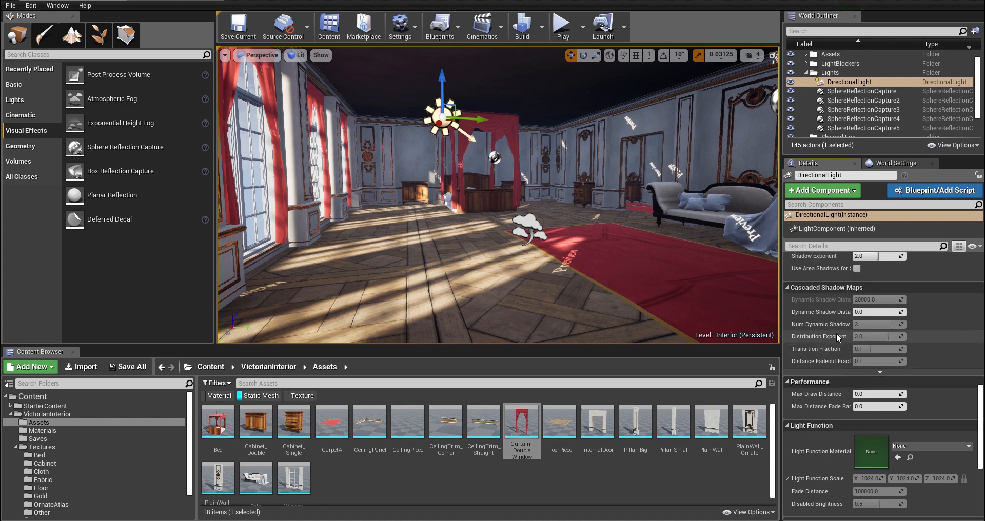
scroll(838, 337, up, 3)
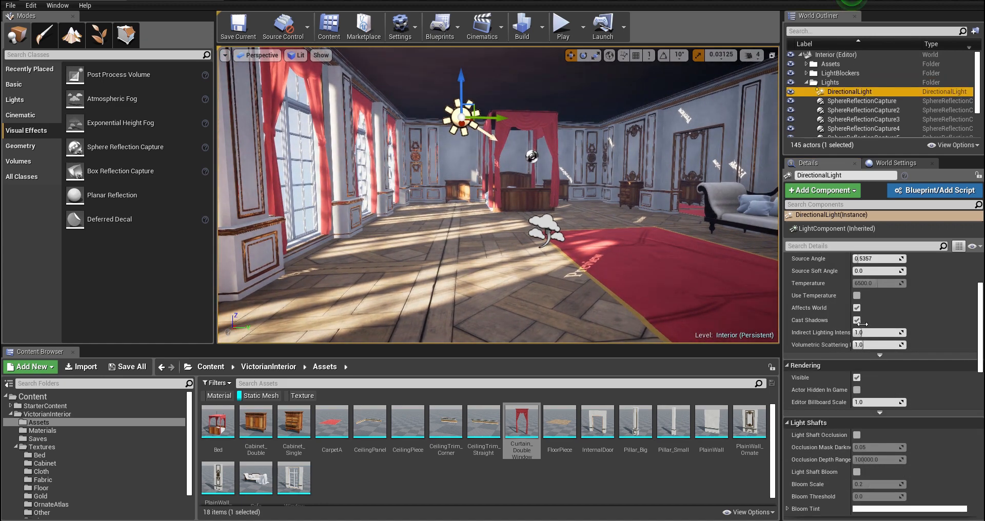
scroll(830, 325, down, 3)
scroll(830, 309, up, 2)
scroll(835, 123, down, 4)
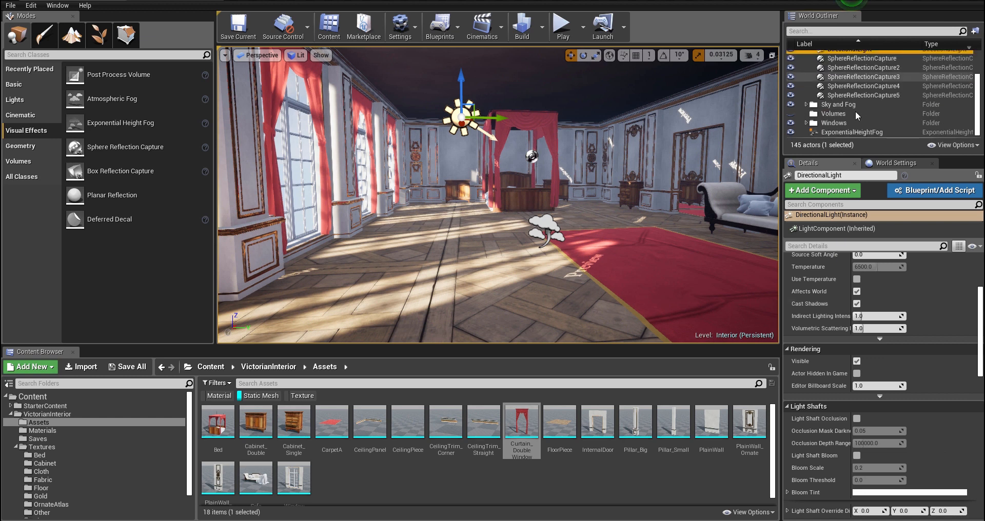
Enable Volumetric Fog on the ExponentialHeightFog actor and check the effect in the room.
click(834, 133)
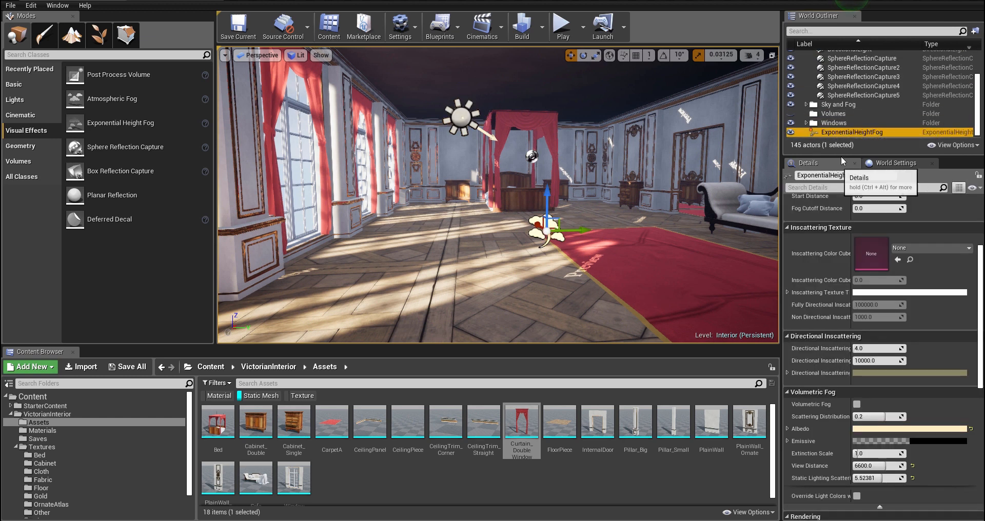
scroll(823, 305, down, 3)
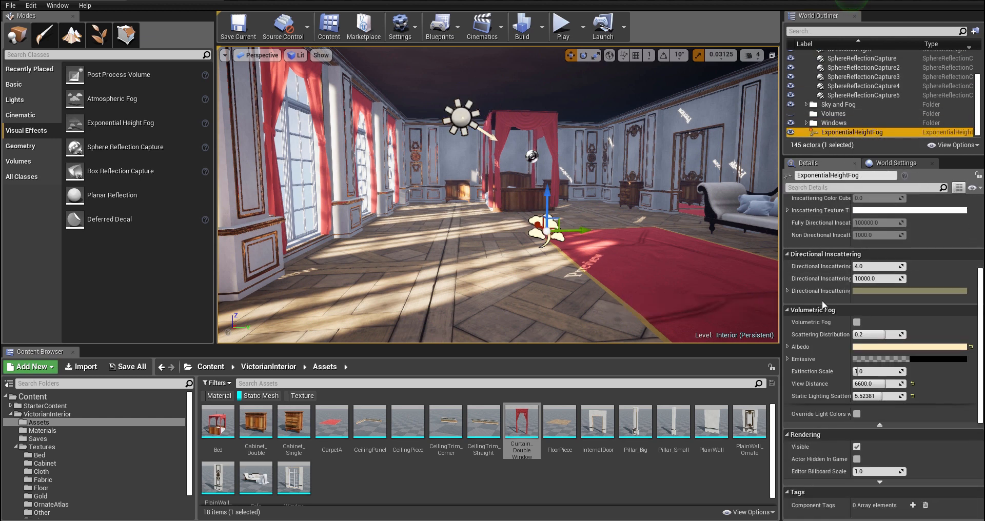
click(856, 323)
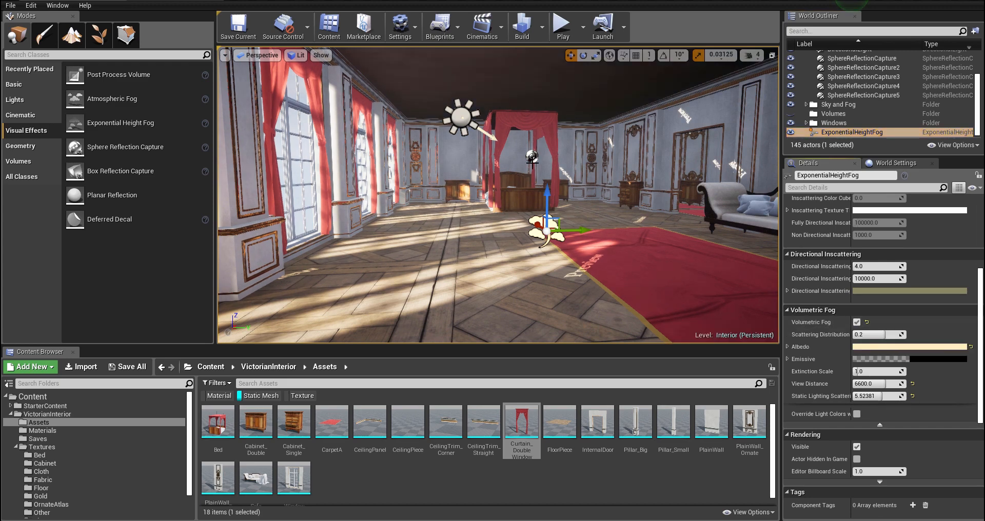
drag(532, 161, 514, 129)
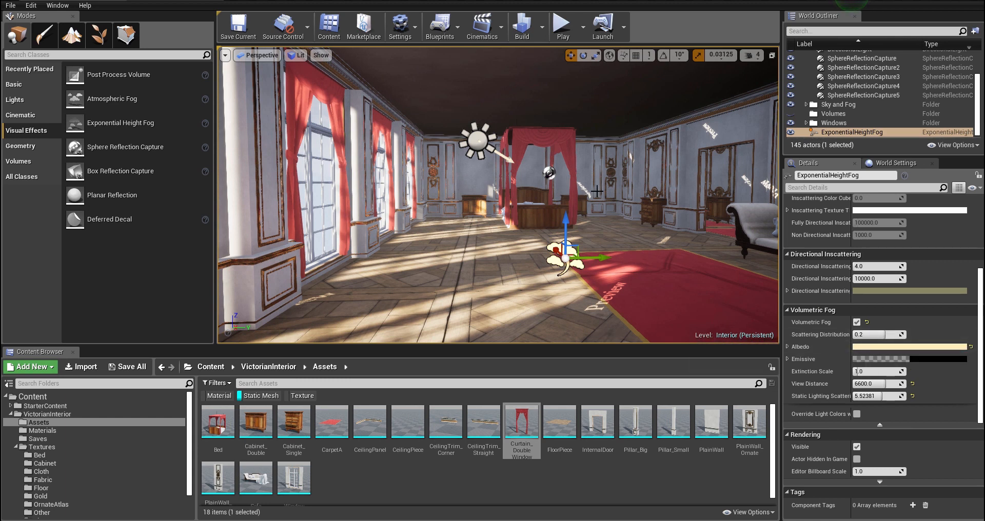
Set the volumetric fog's Albedo to a warm orange with hex sRGB FFDBA2FF.
click(894, 349)
drag(748, 354, 749, 343)
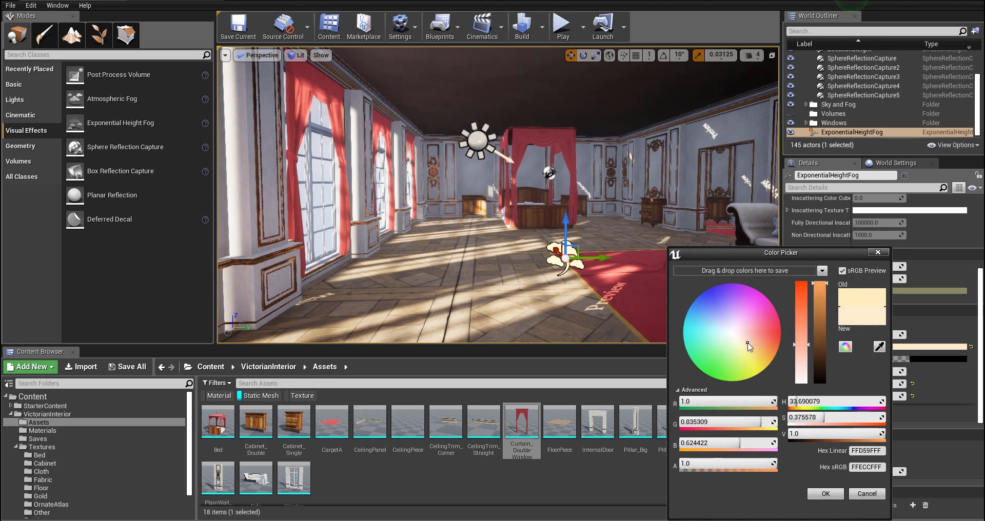
drag(805, 338, 806, 319)
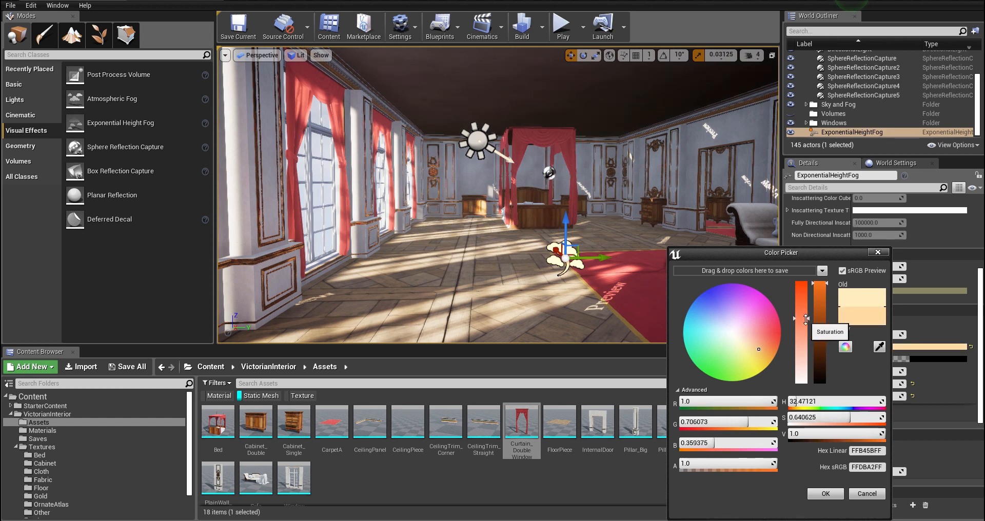
click(826, 494)
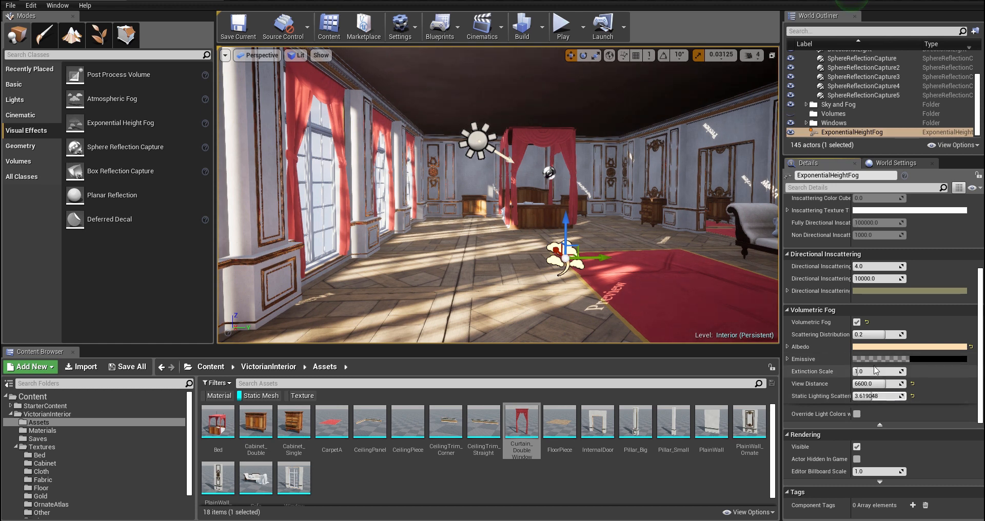
Set the DirectionalLight's Volumetric Scattering Intensity to 4.0 and check the light in the room.
scroll(858, 105, up, 3)
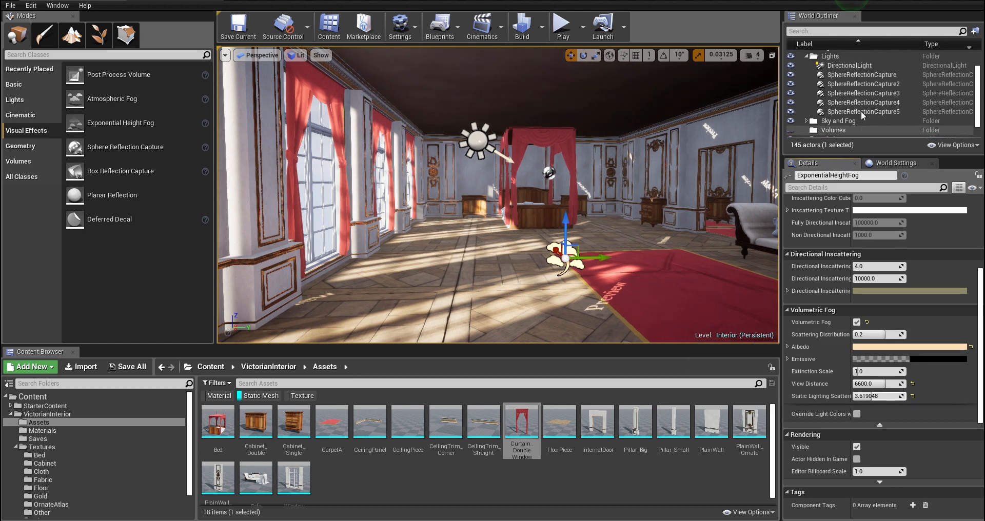
click(855, 91)
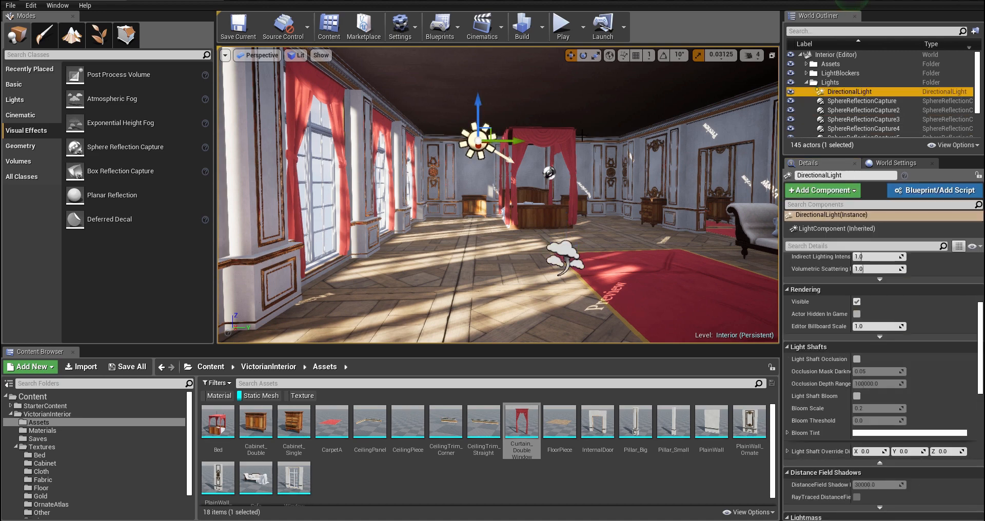
mouse_move(568, 135)
right_down()
mouse_move(548, 135)
mouse_move(557, 132)
right_up()
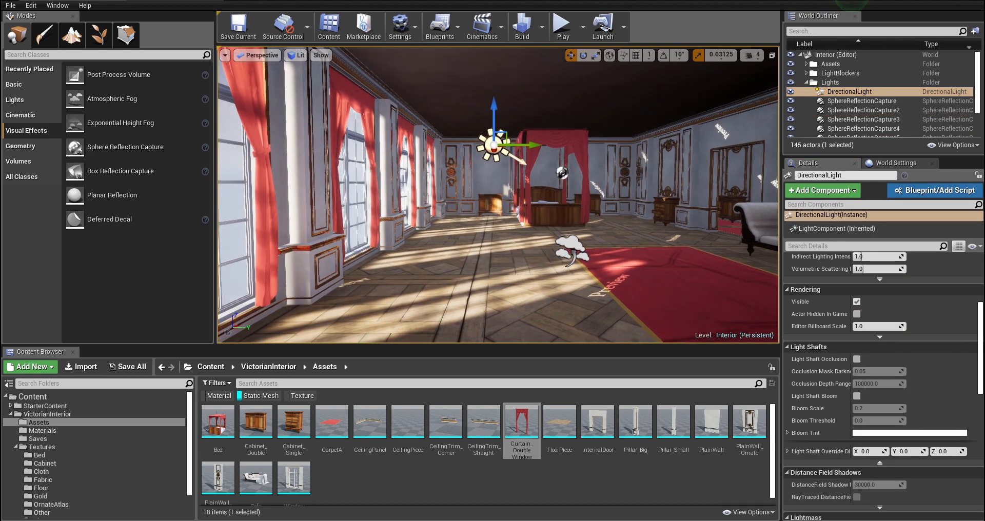
scroll(830, 342, up, 4)
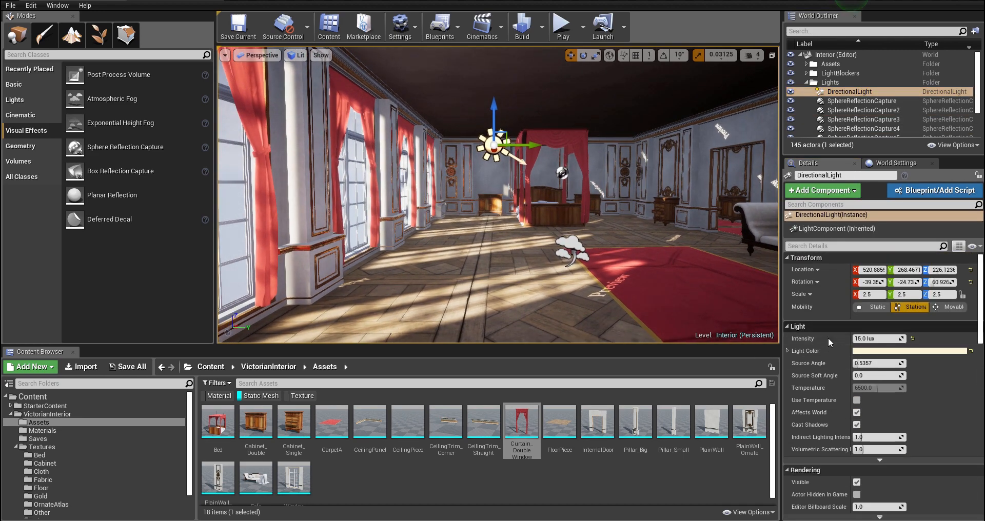
click(860, 459)
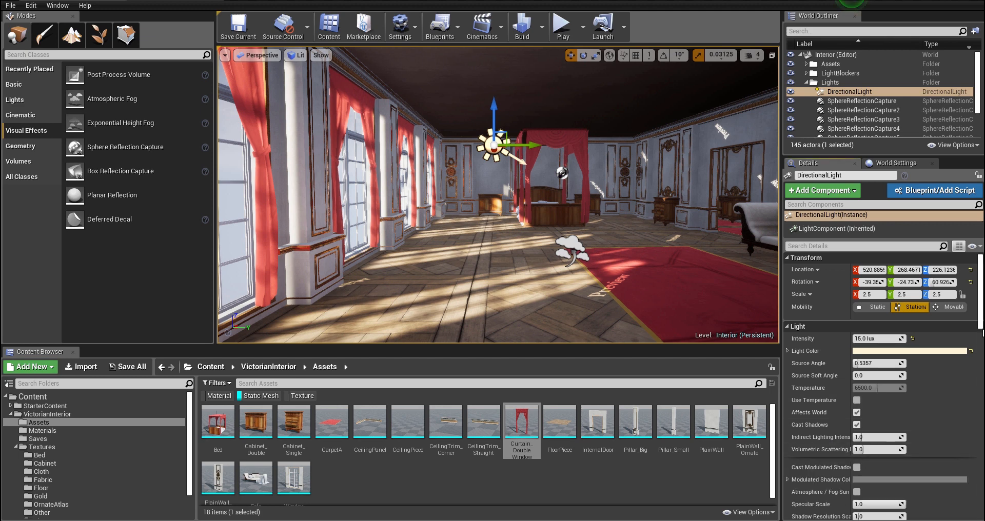
scroll(826, 421, down, 1)
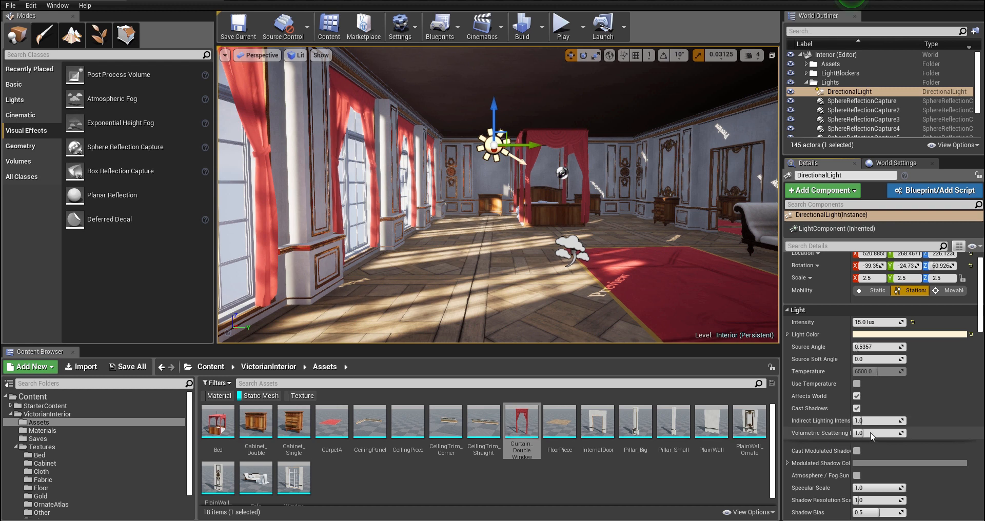
drag(869, 435, 870, 435)
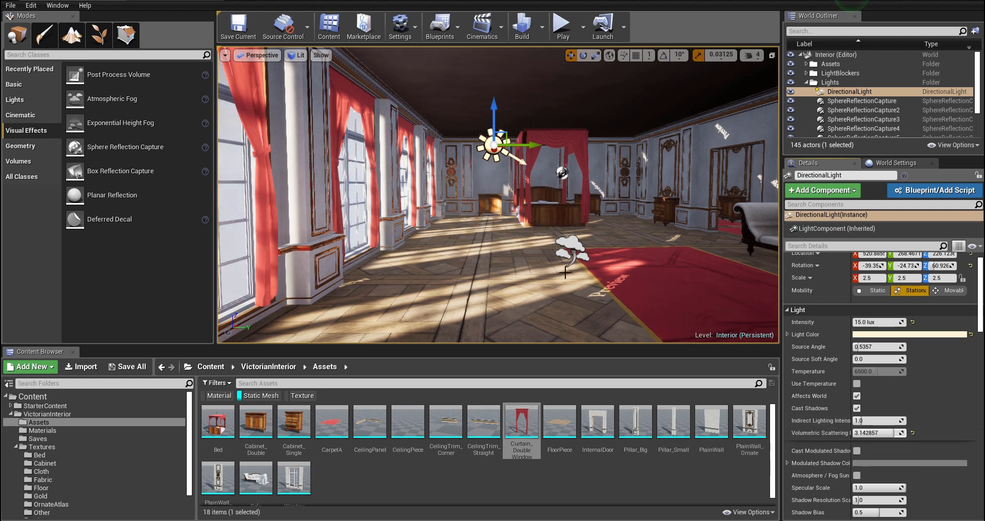
mouse_move(542, 241)
right_down()
mouse_move(529, 229)
mouse_move(551, 254)
right_up()
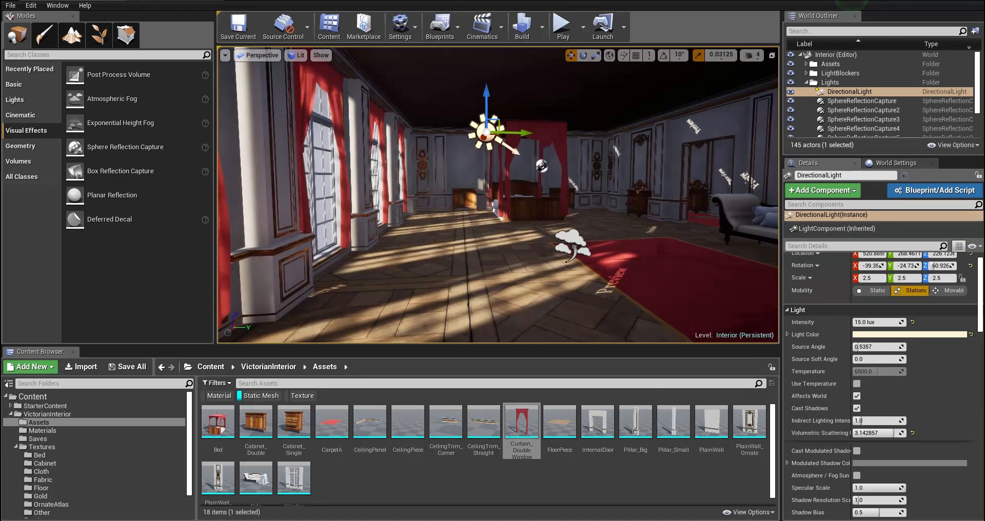
drag(878, 434, 894, 434)
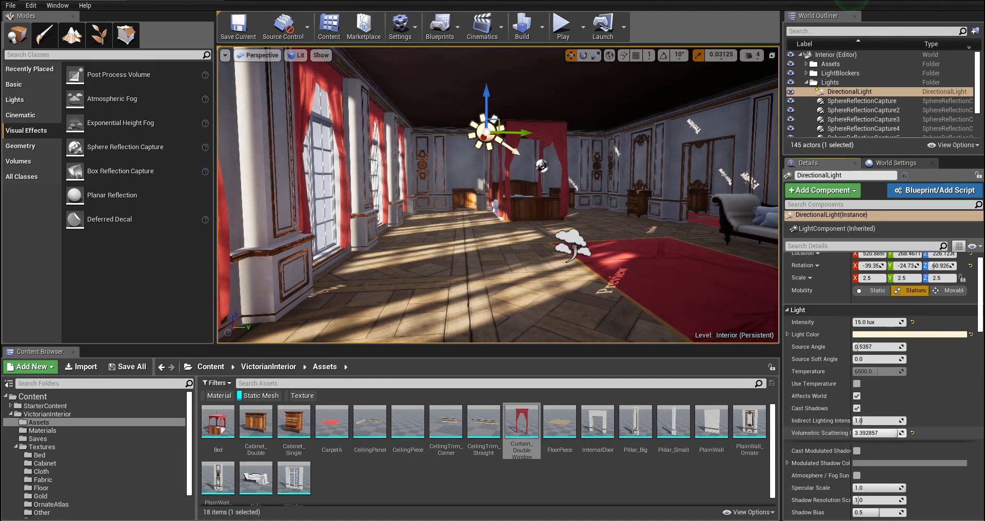
scroll(854, 124, down, 3)
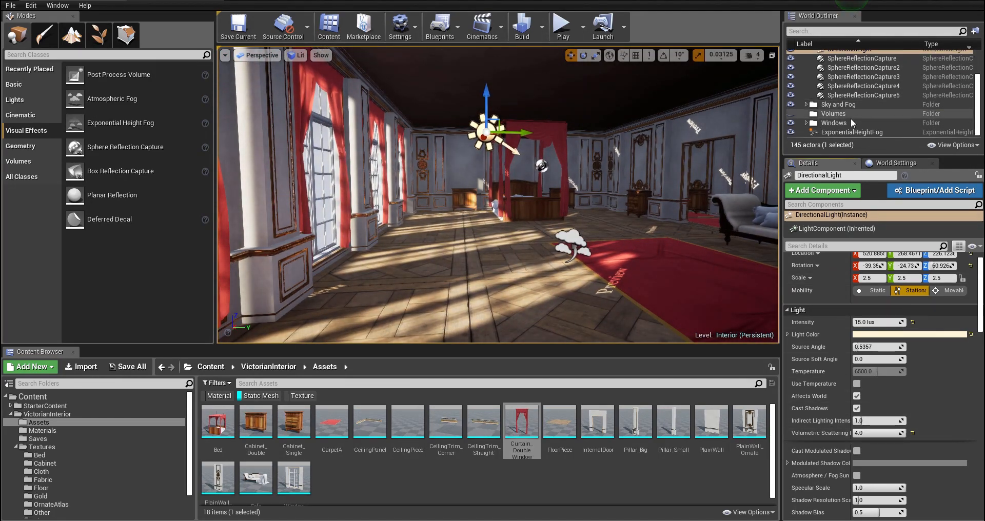
Try the DirectionalLight's Intensity at about 584 lux and at 20 lux, viewing the room at each value.
mouse_move(879, 324)
mouse_down()
mouse_move(918, 324)
mouse_move(896, 323)
mouse_up()
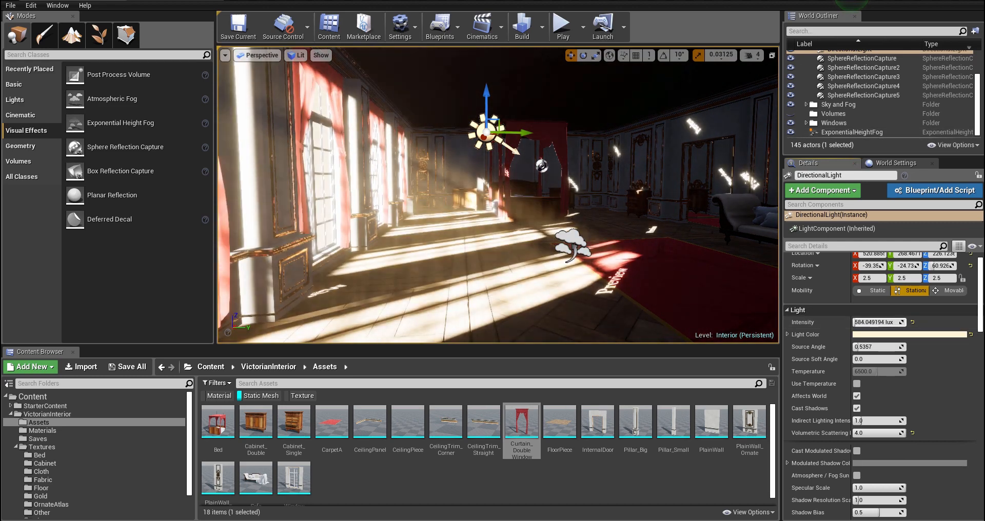
right_drag(565, 147, 544, 146)
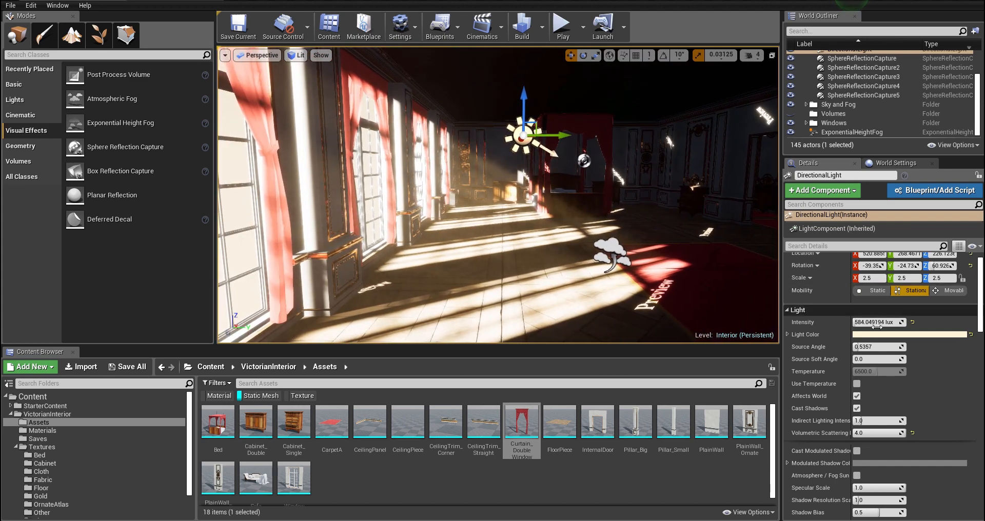
click(877, 322)
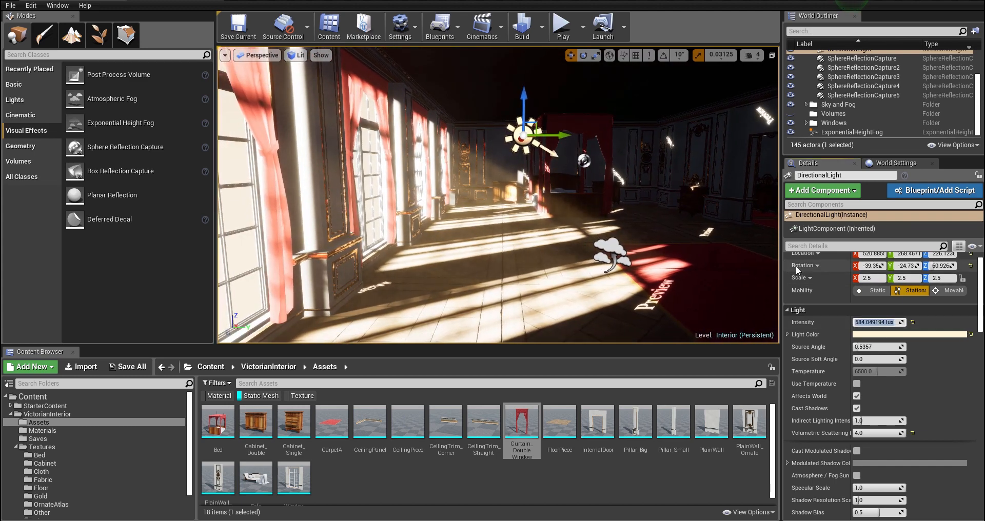
text(20)
key(Return)
right_drag(636, 215, 653, 210)
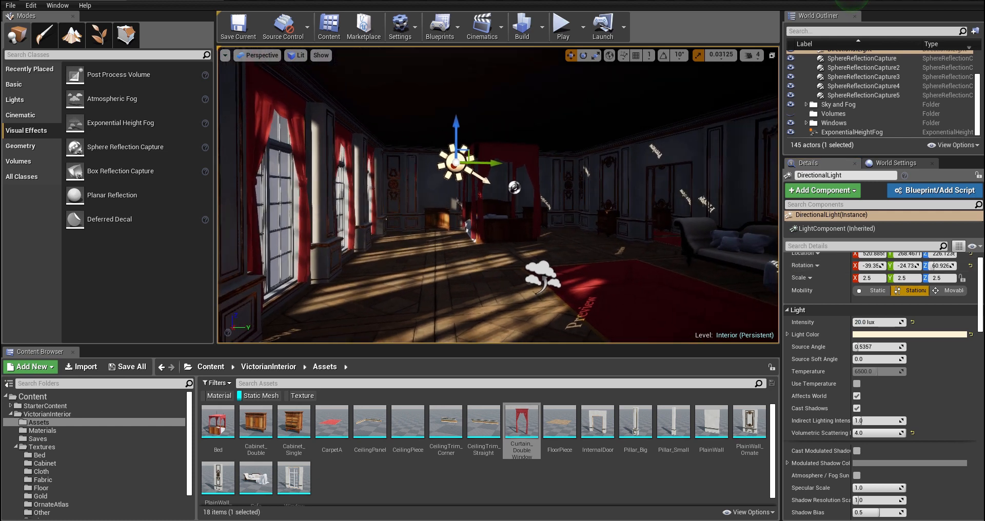
Try the DirectionalLight's Intensity at 50 lux and settle on 60 lux, comparing the light from the windows.
click(884, 323)
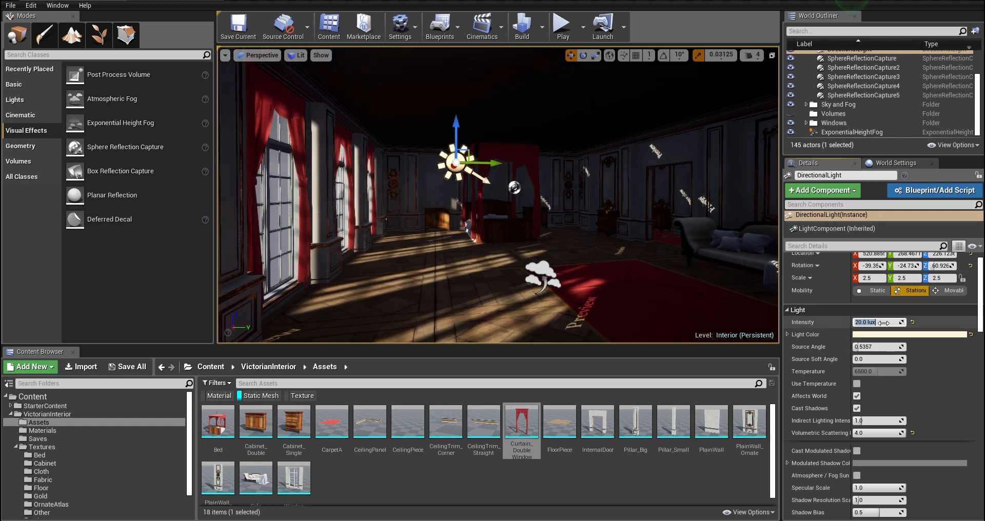
text(50)
key(Return)
right_drag(770, 249, 752, 257)
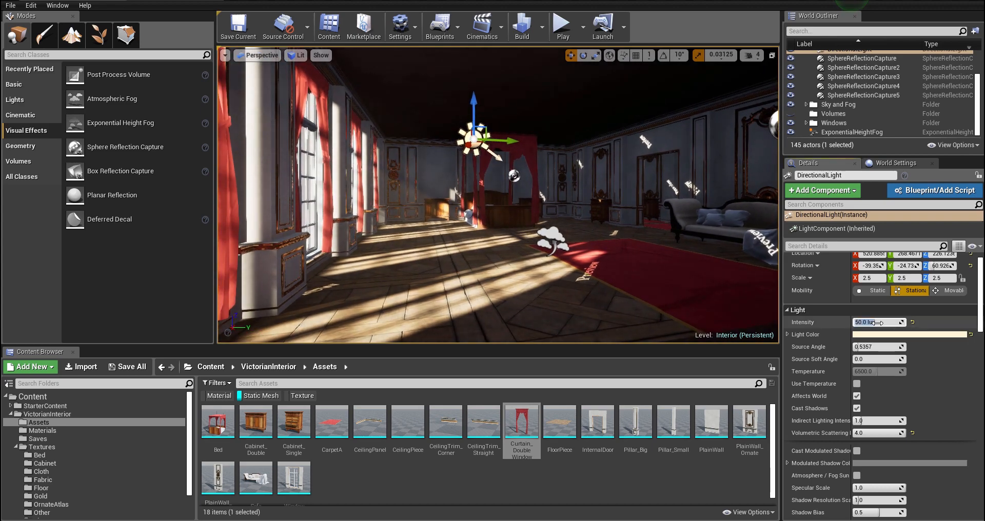
text(60)
key(Return)
right_drag(772, 290, 757, 294)
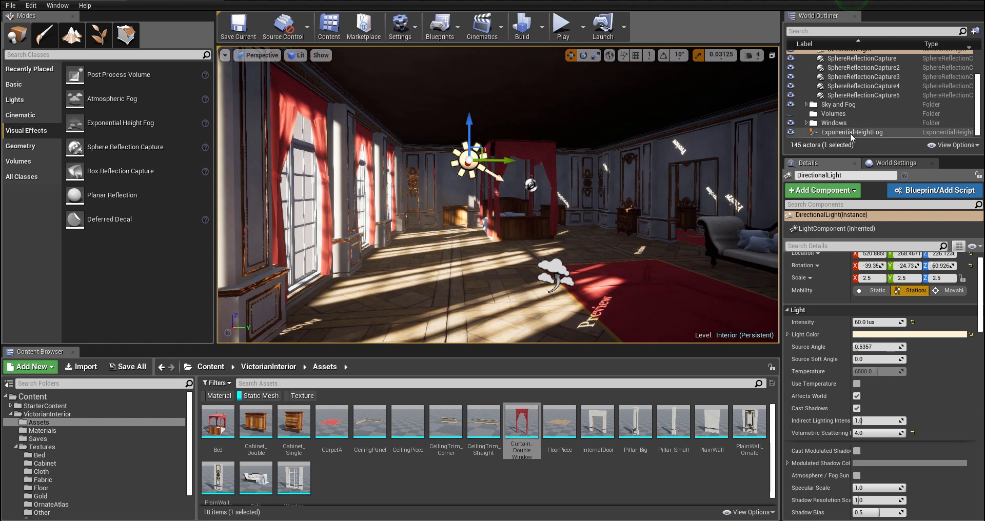
Increase the ExponentialHeightFog's Fog Density to about 0.04 and check the haze near the windows.
click(873, 133)
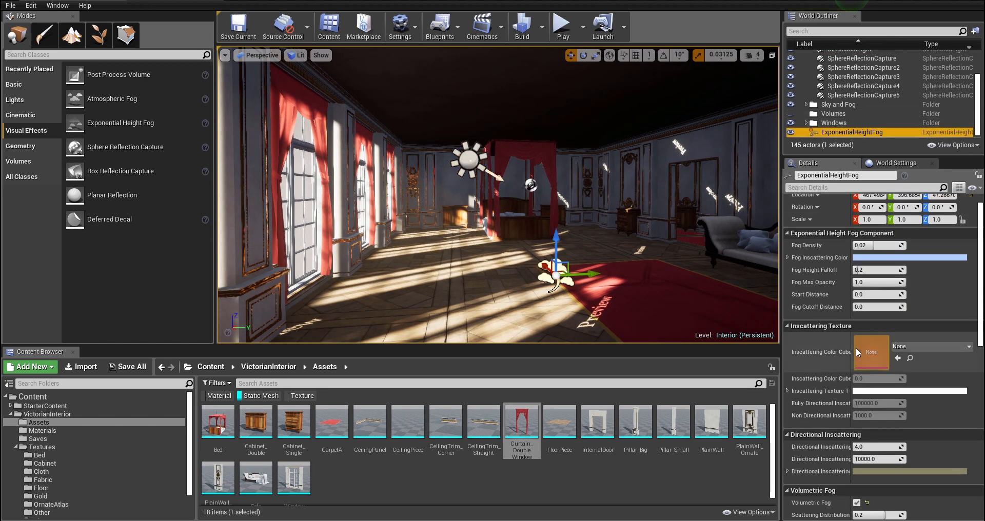
scroll(826, 301, up, 1)
scroll(826, 302, down, 1)
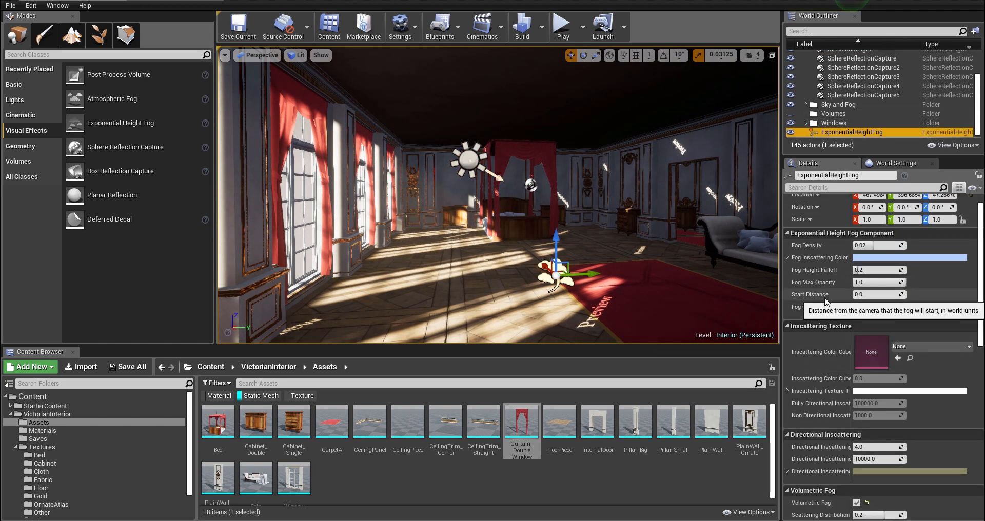
scroll(826, 302, up, 1)
scroll(862, 263, down, 1)
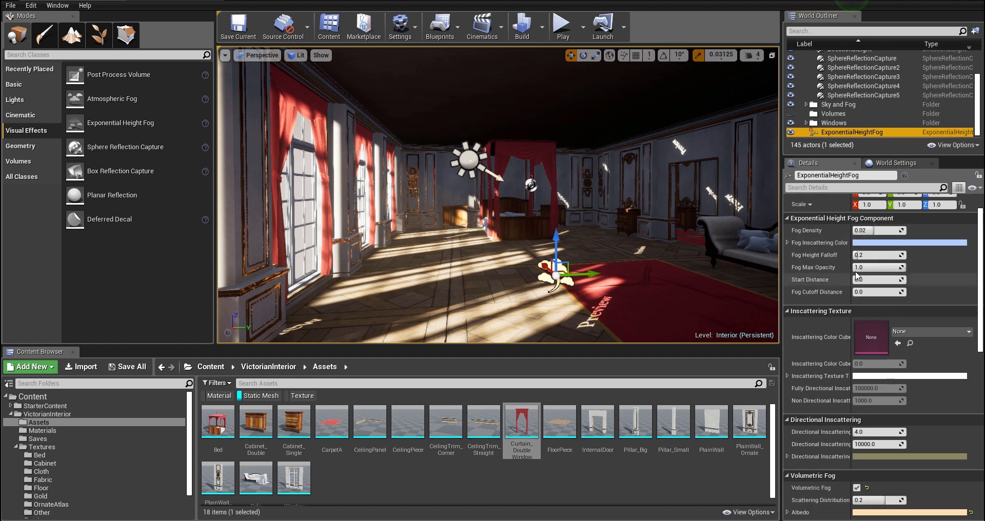
scroll(872, 263, up, 1)
drag(877, 263, 907, 263)
right_drag(658, 175, 654, 206)
Set the volumetric fog's Scattering Distribution to 0.1 and check the light along the windows.
scroll(861, 382, down, 5)
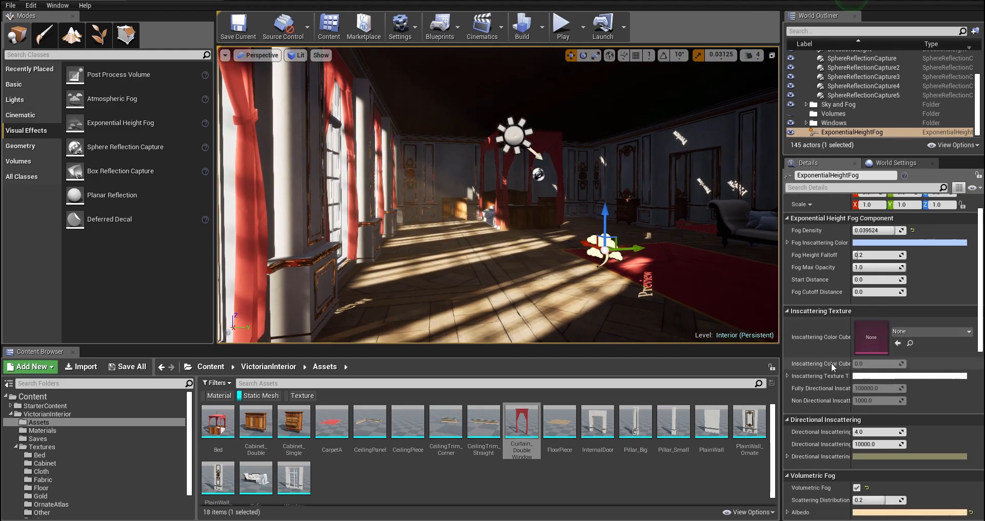
drag(864, 352, 816, 352)
click(866, 352)
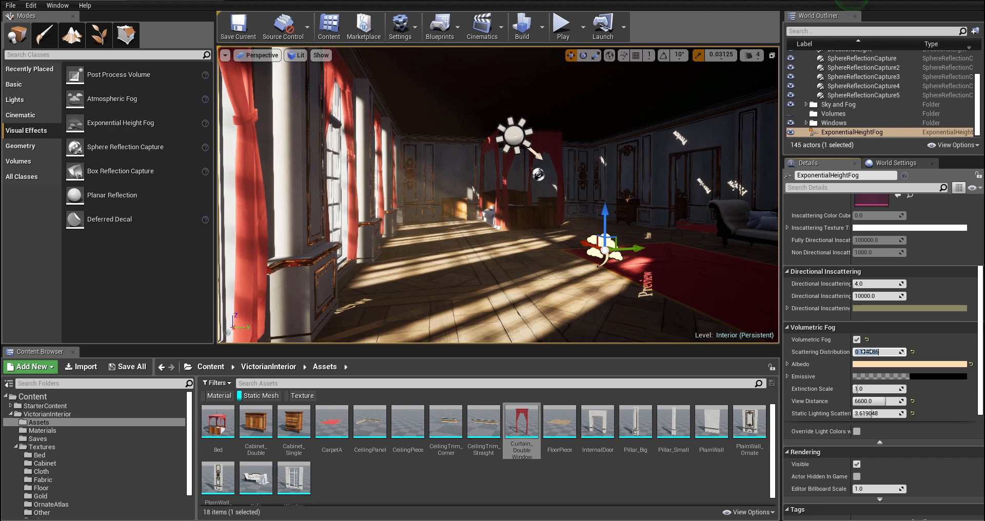
text(0.)
right_drag(582, 234, 549, 237)
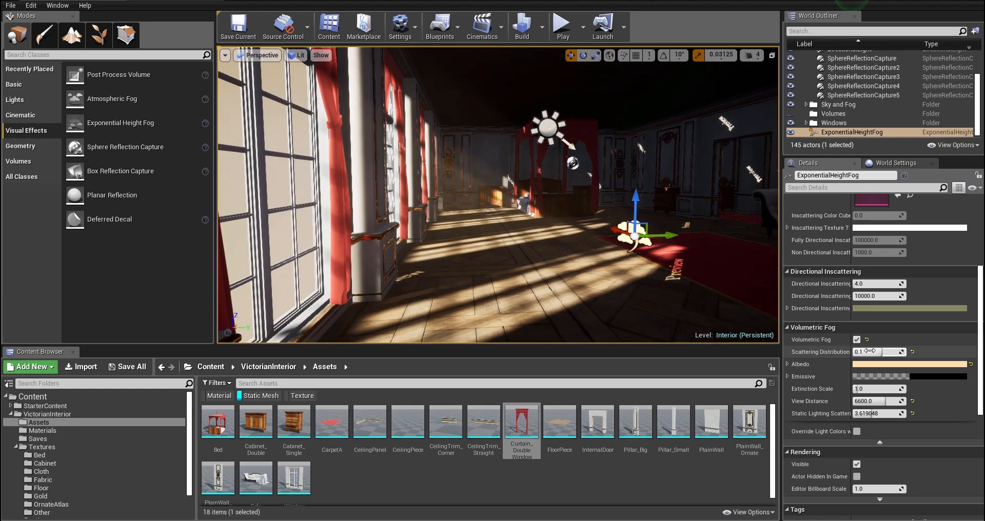
Try a pale orange Emissive color, hex sRGB FFE8D100, on the volumetric fog and cancel the color change.
click(923, 375)
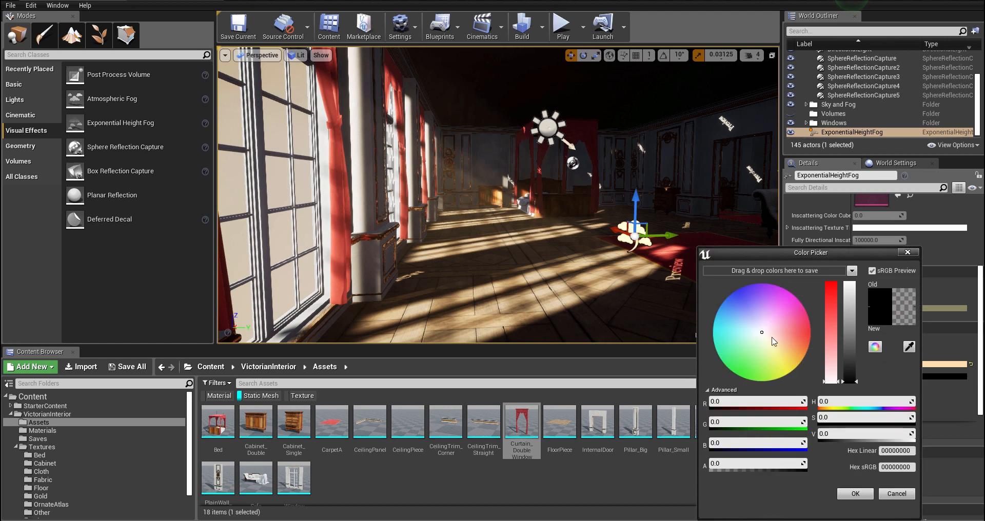
click(778, 341)
drag(850, 362, 840, 257)
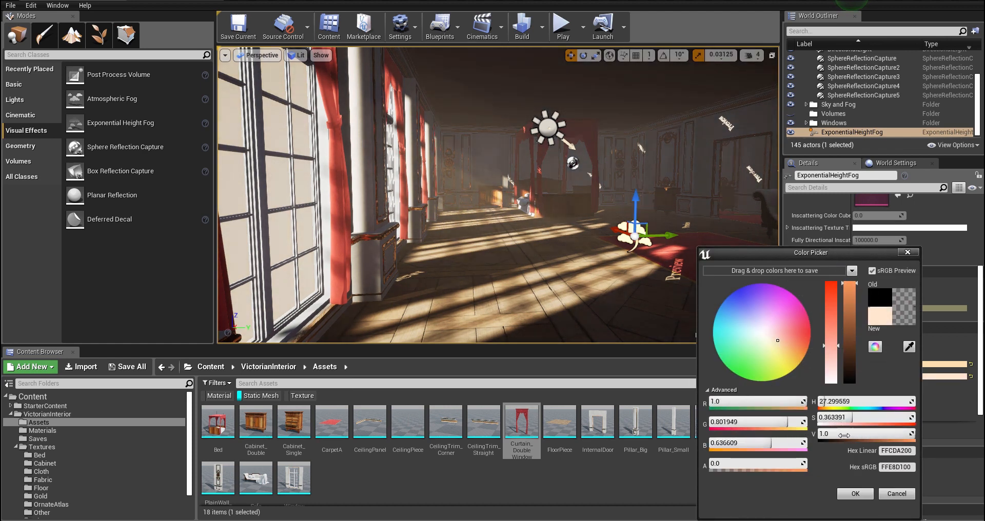
click(897, 494)
key(d)
right_drag(590, 247, 567, 231)
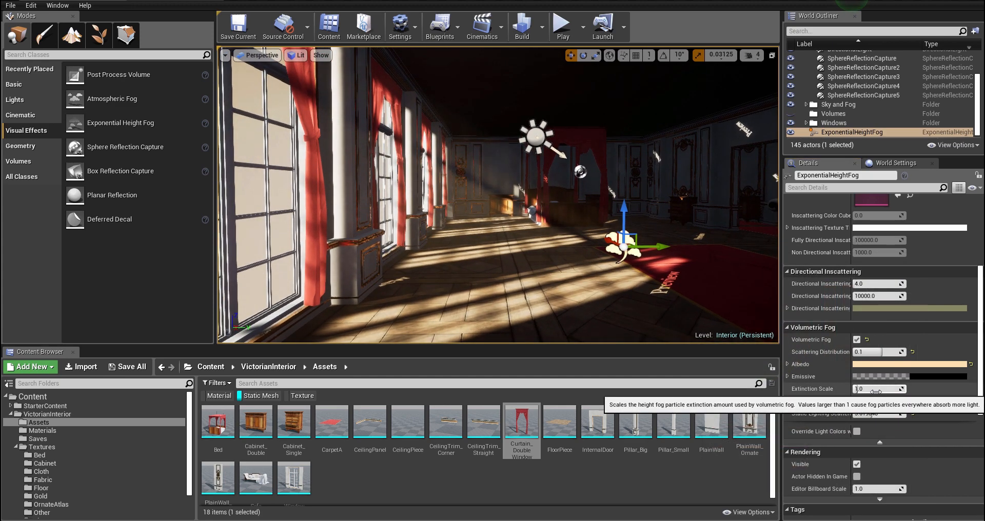
Try the volumetric fog's Extinction Scale at about 7.79 and at 2.0, viewing the light shafts at each value.
drag(877, 389, 901, 389)
mouse_move(667, 277)
right_down()
mouse_move(640, 267)
mouse_move(673, 264)
right_up()
key(s)
key(w)
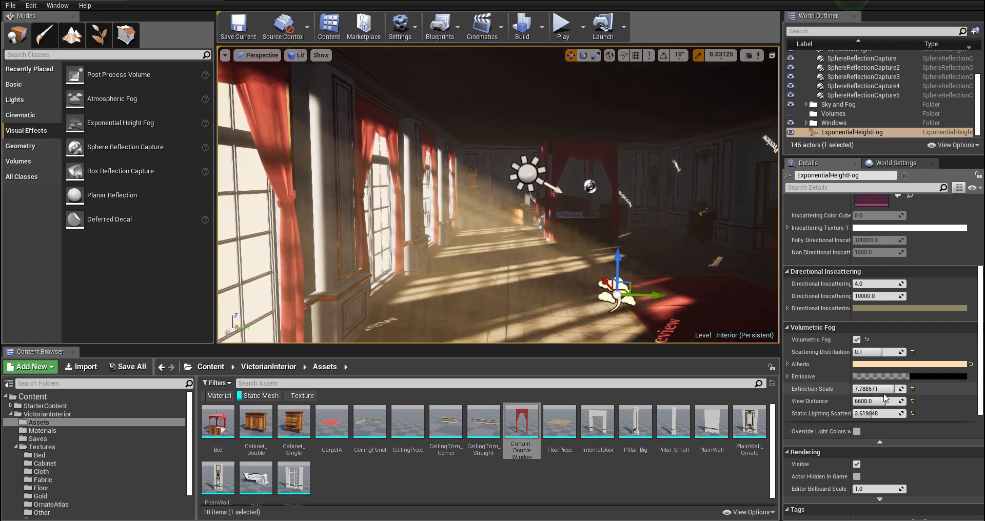
click(885, 392)
text(2)
key(Return)
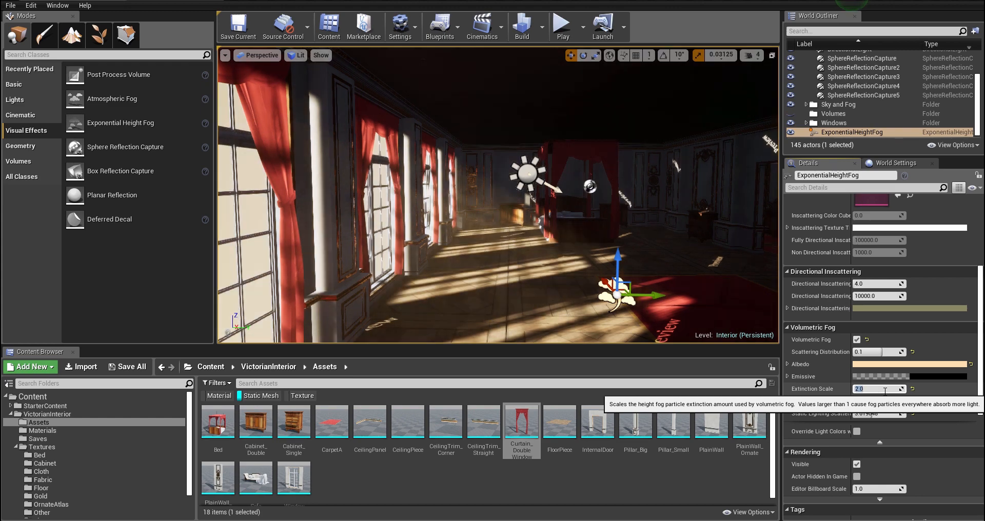
right_drag(667, 277, 688, 282)
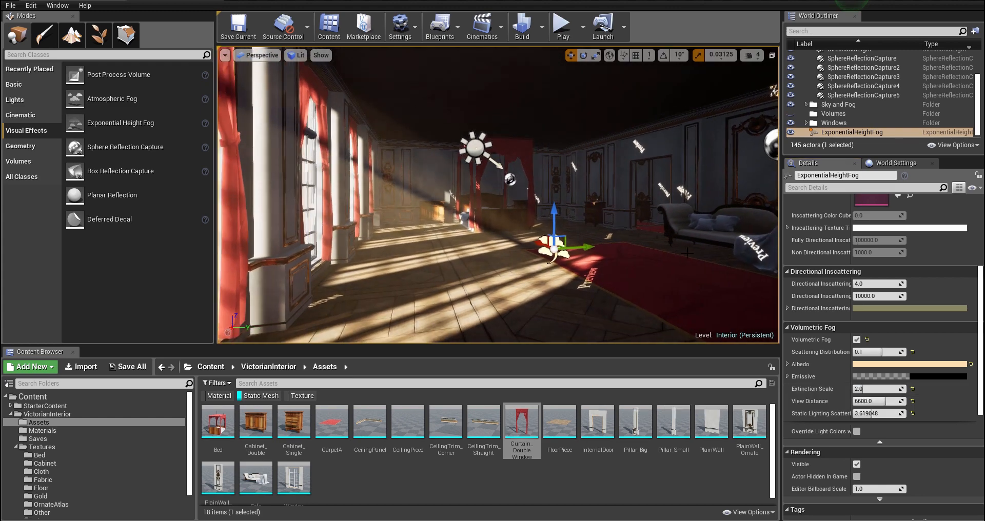
Try a Scattering Distribution of 1.5 on the volumetric fog, compare the room, and restore the value to 0.1.
click(870, 352)
text(1.5)
key(Return)
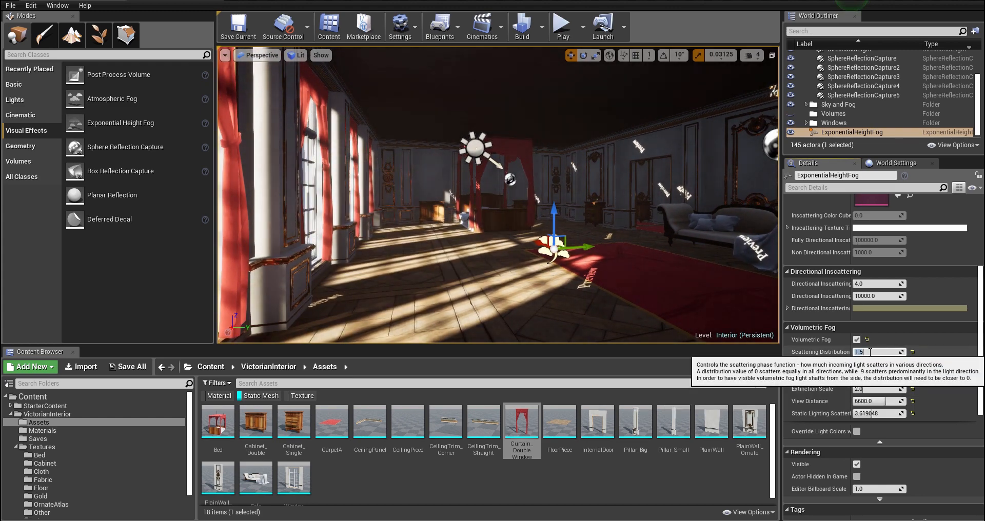
right_drag(688, 287, 662, 285)
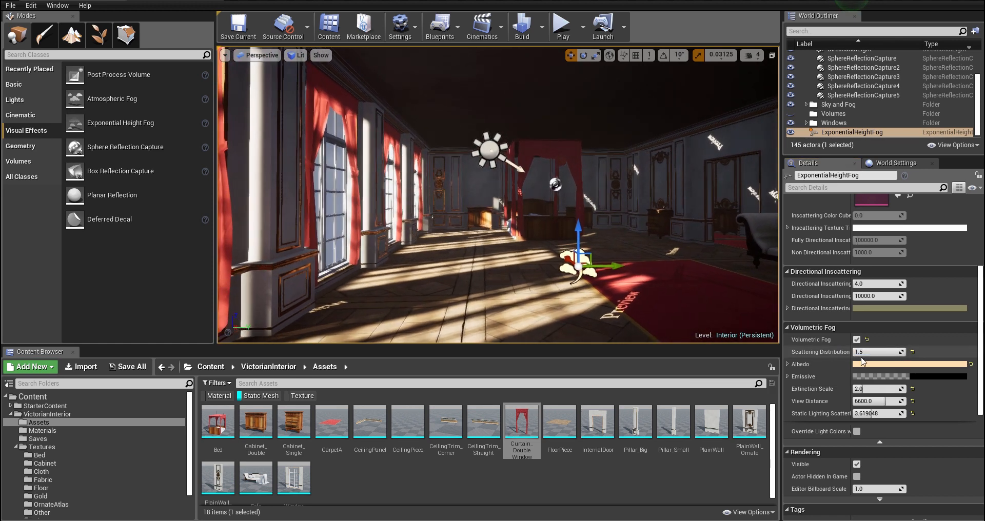
click(862, 352)
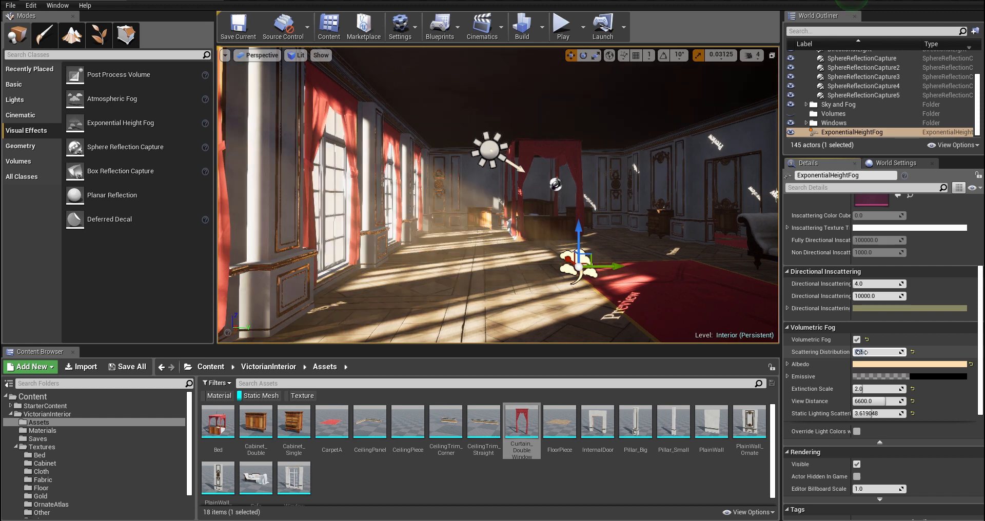
Set the volumetric fog's Extinction Scale to 1.0 and inspect the room from the windows, sofa and bed side.
click(873, 389)
text(1.)
key(Return)
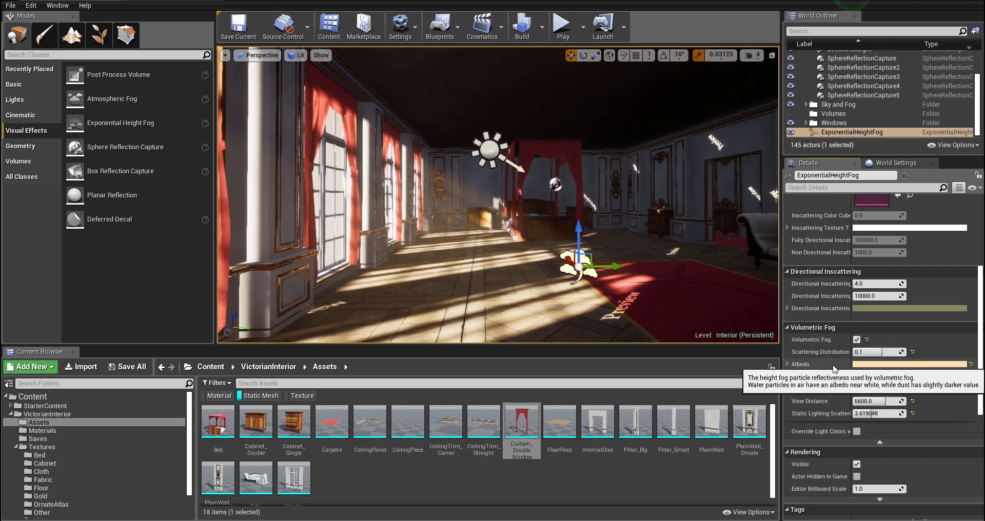
right_drag(642, 231, 598, 225)
key(s)
key(w)
key(d)
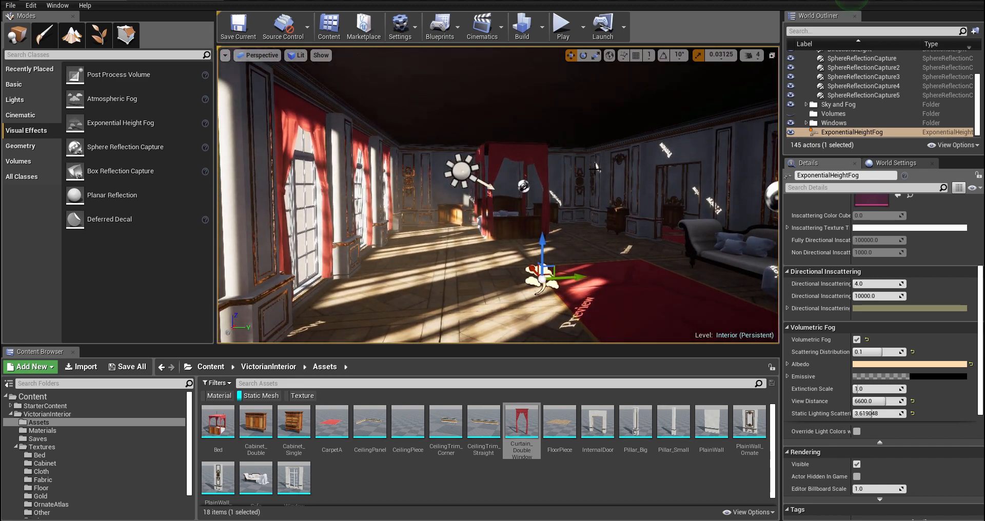
key(d)
mouse_move(596, 170)
right_down()
mouse_move(639, 170)
mouse_move(611, 171)
right_up()
key(w)
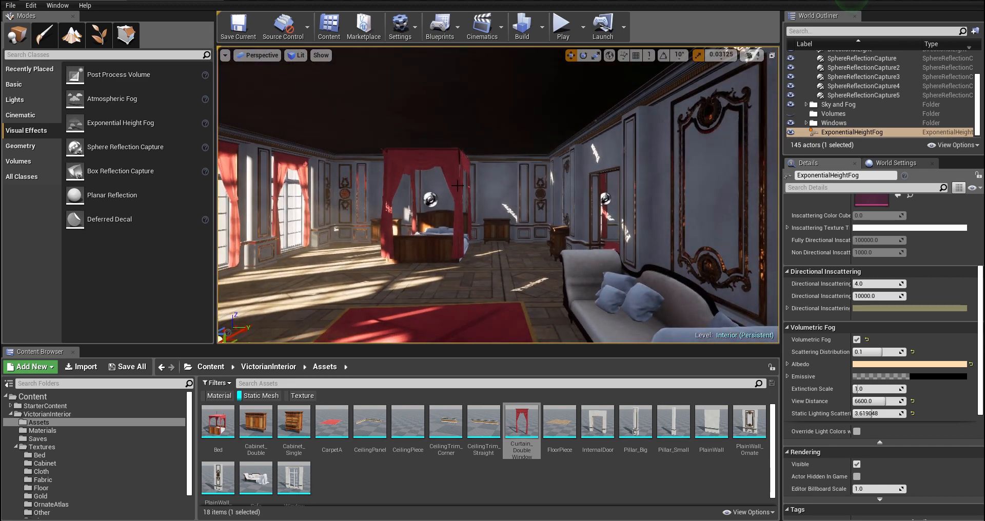
Inspect the sunlit room from the window side, looking towards the bed, carpet and sofa.
key(s)
mouse_move(458, 186)
right_down()
mouse_move(447, 185)
mouse_move(458, 186)
right_up()
key(d)
key(a)
key(a)
key(s)
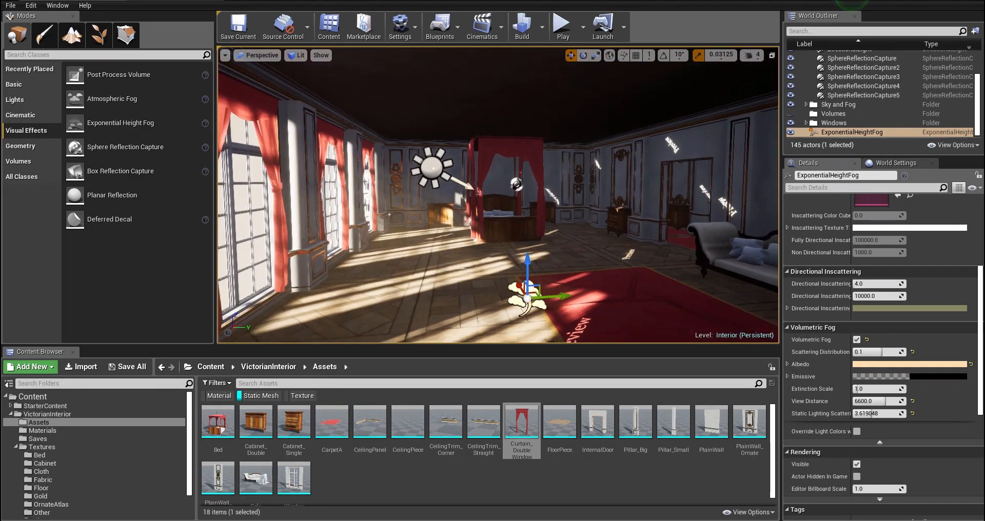
right_drag(580, 257, 580, 257)
key(s)
Enlarge the World Outliner to list all level actors, and save the Interior level together with its built data.
scroll(873, 114, up, 2)
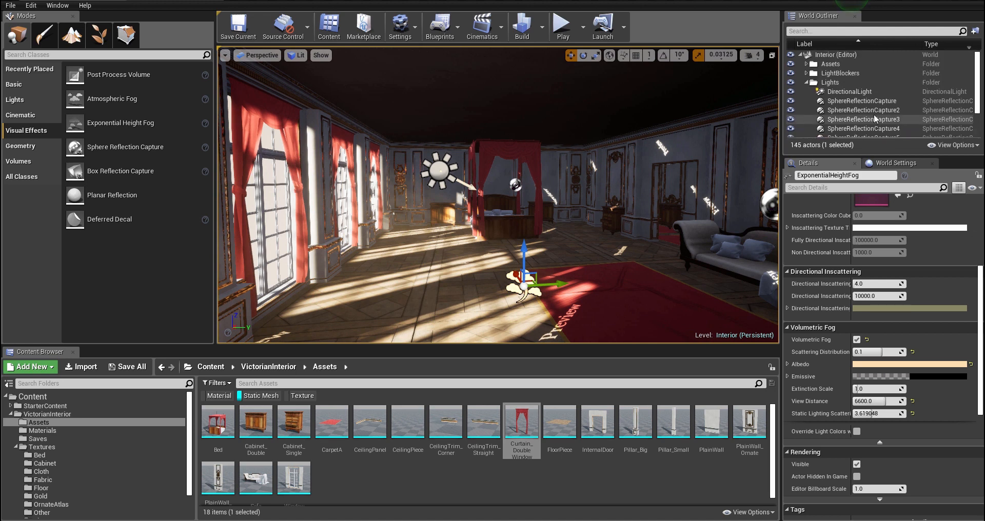
scroll(852, 122, down, 2)
drag(859, 155, 859, 253)
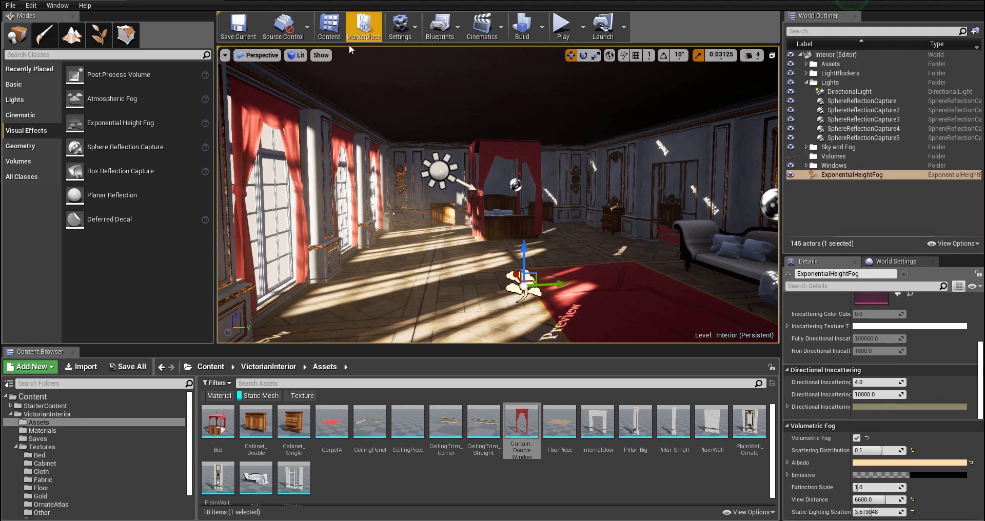
click(130, 374)
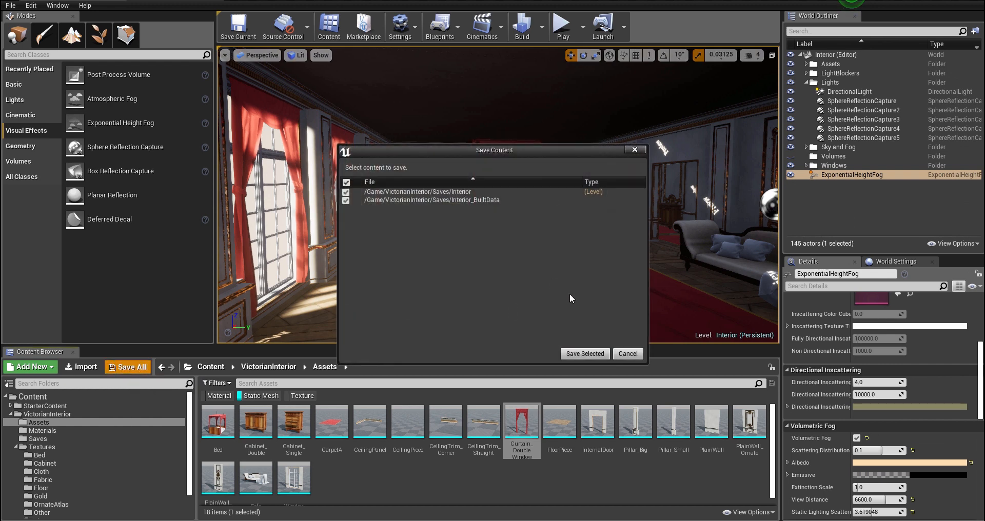
click(580, 352)
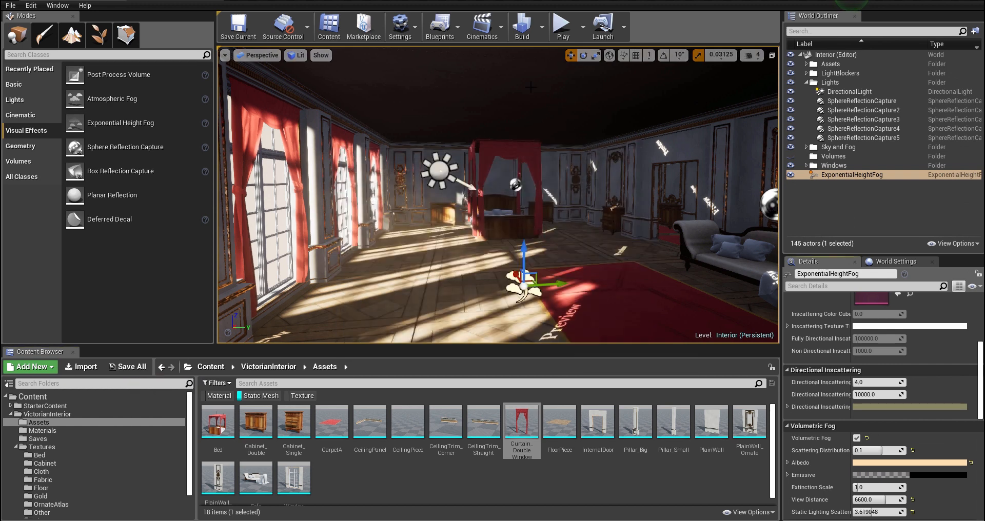
Set the lighting build quality to Medium and build only the lighting.
right_drag(615, 257, 622, 263)
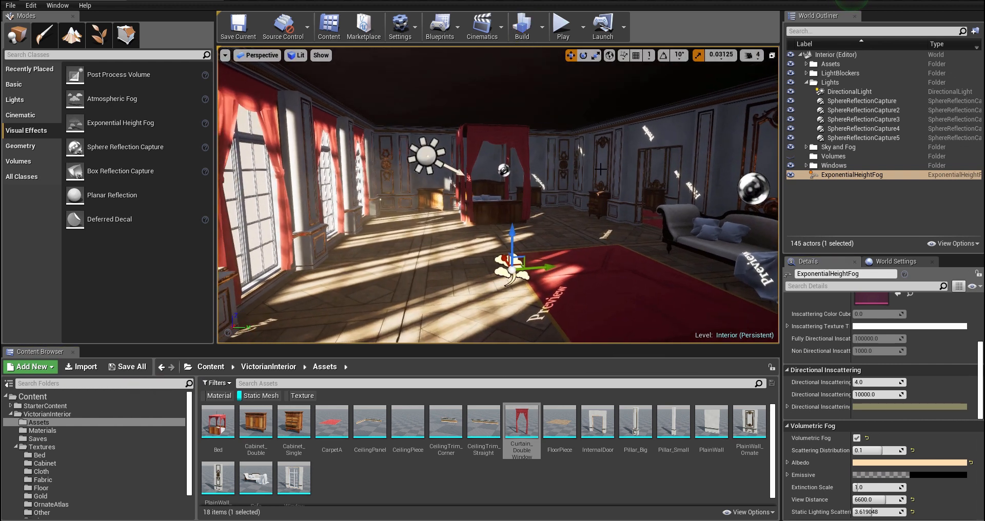
click(542, 28)
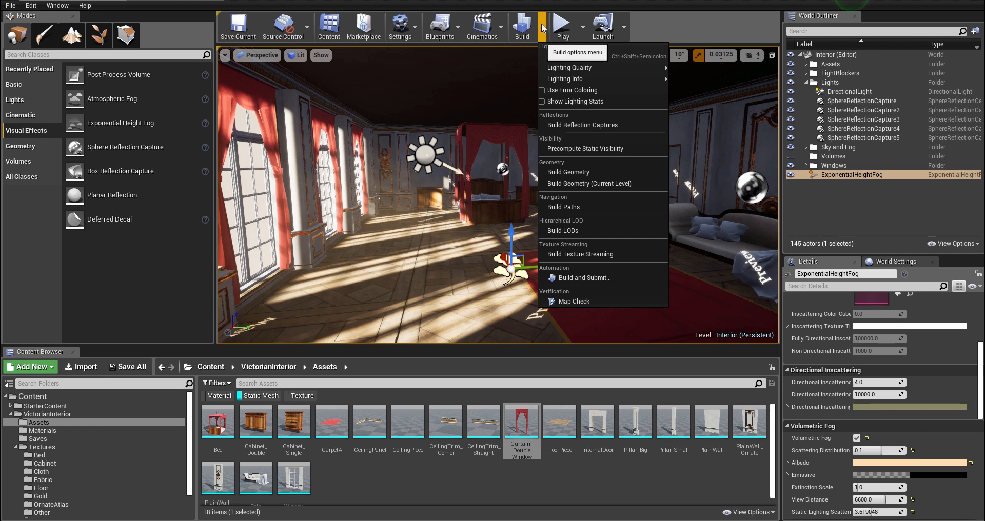
click(542, 28)
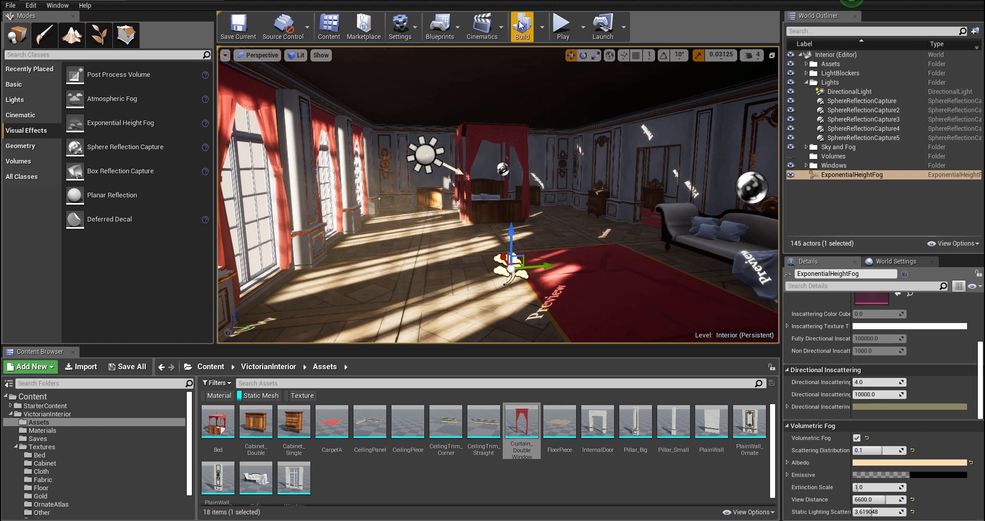
click(542, 31)
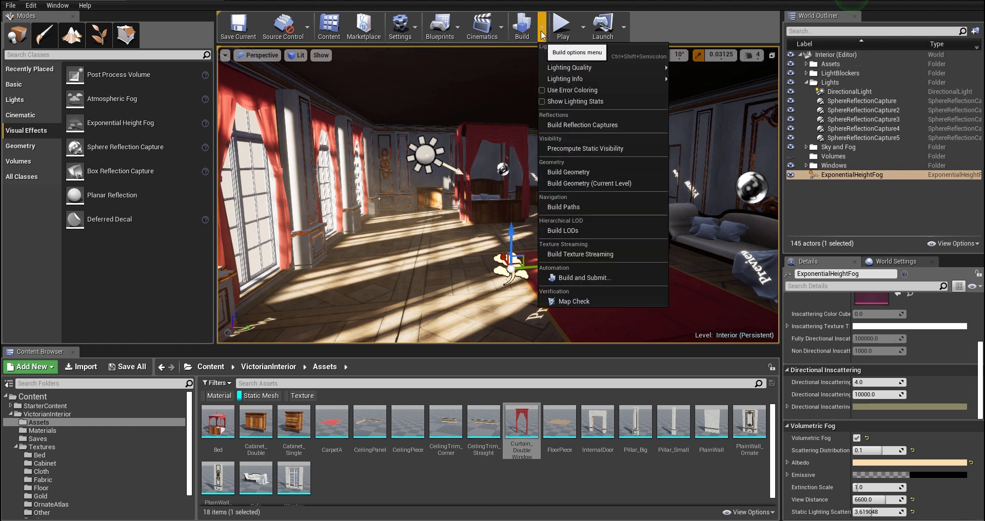
mouse_move(562, 68)
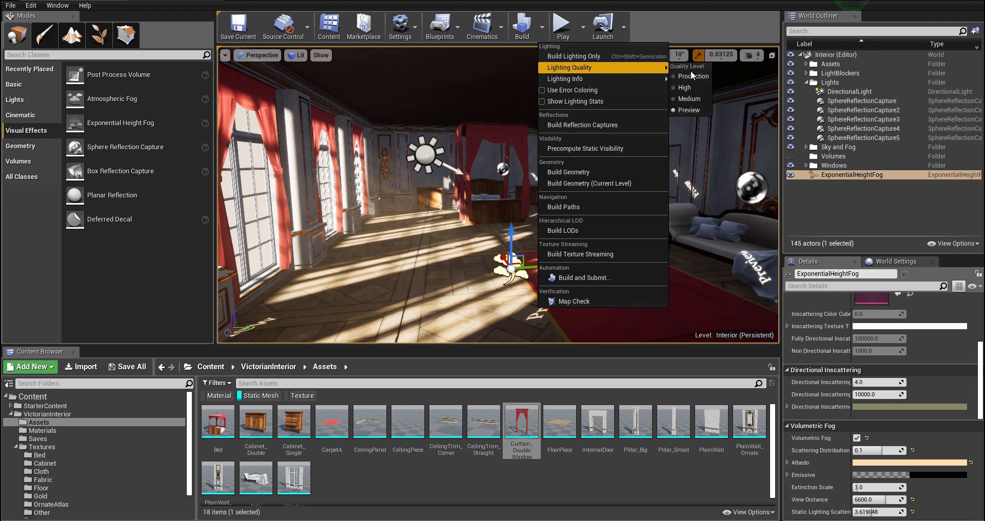
click(687, 98)
click(542, 32)
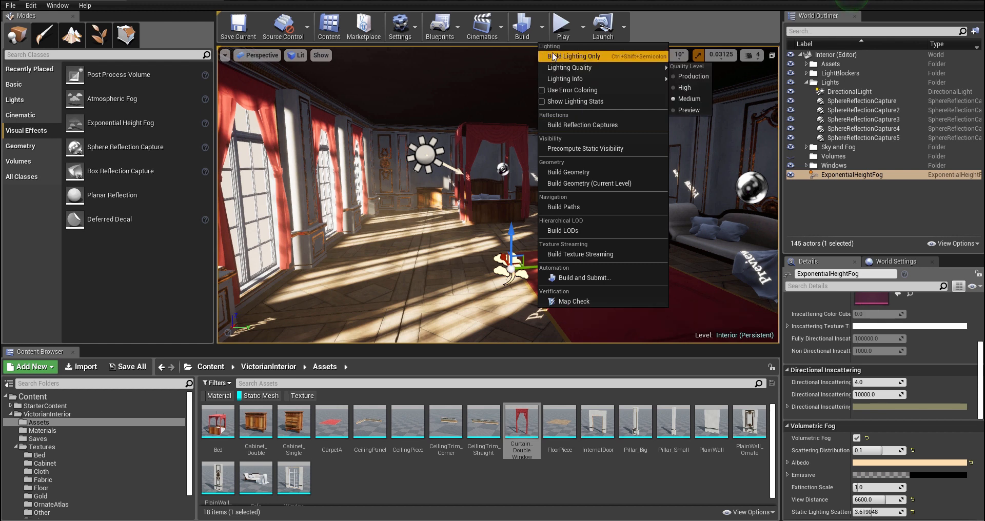
click(612, 56)
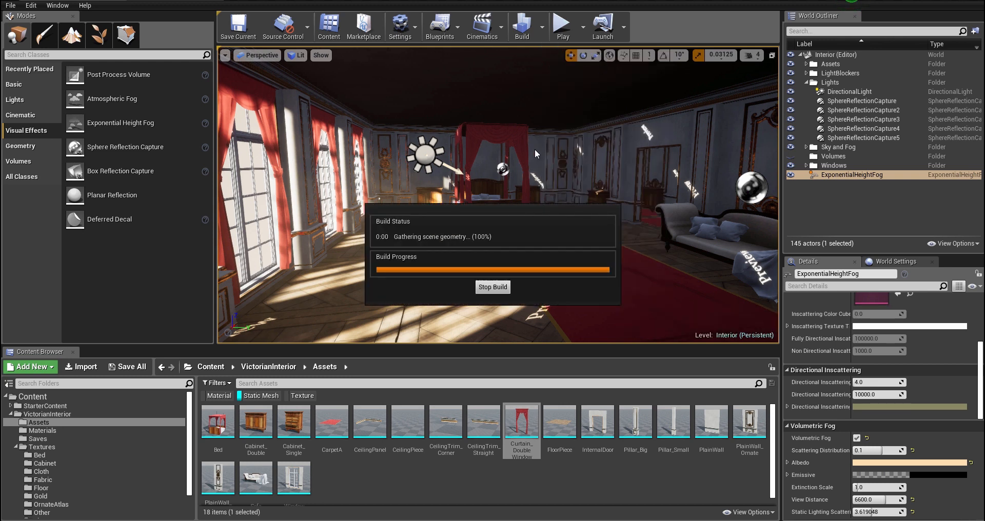
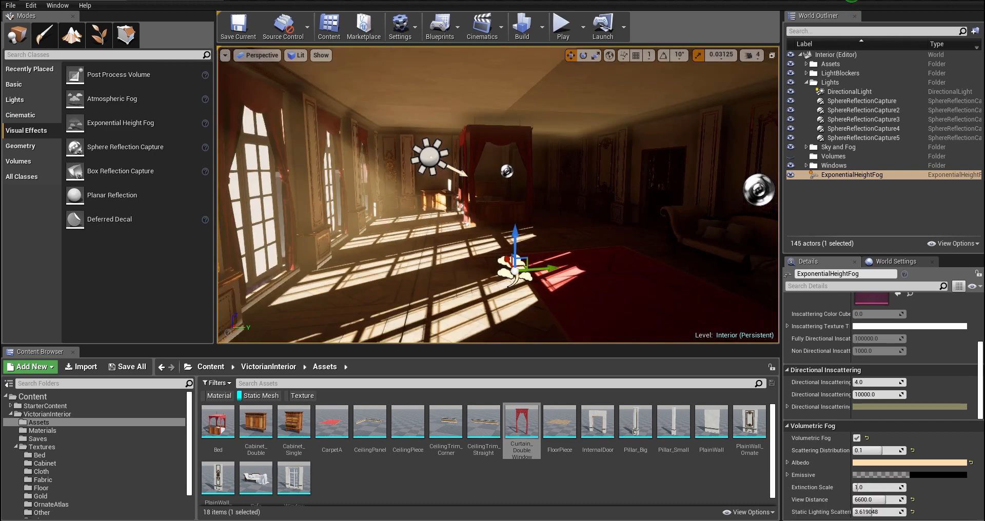
Examine the rebuilt lighting on the ceiling, ornate wall panels, doorway and floor around the carpet.
right_drag(520, 183, 444, 174)
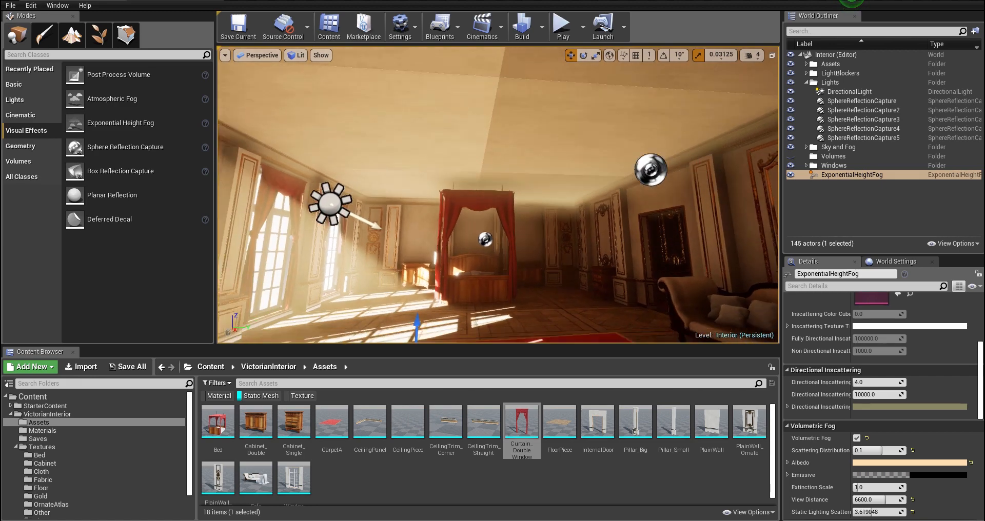
right_drag(445, 174, 360, 172)
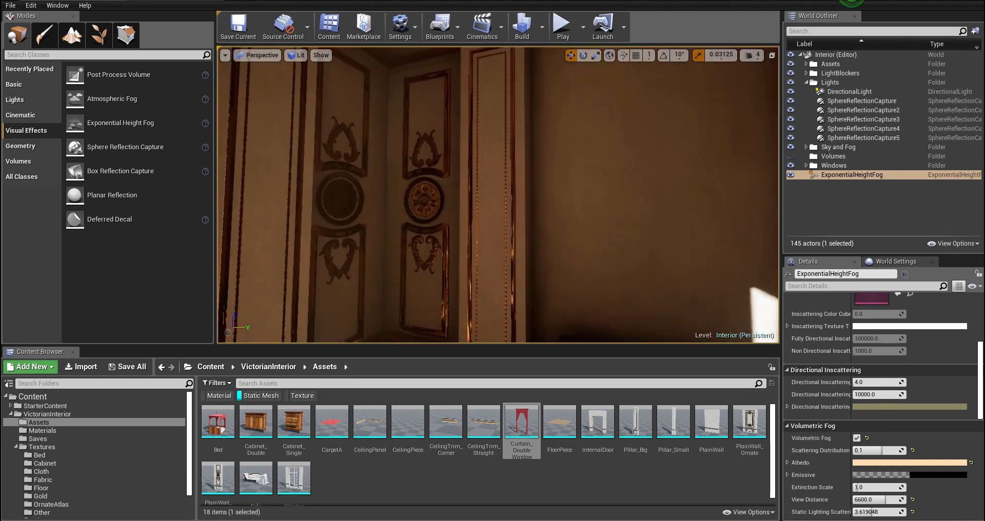
right_drag(498, 195, 498, 220)
key(w)
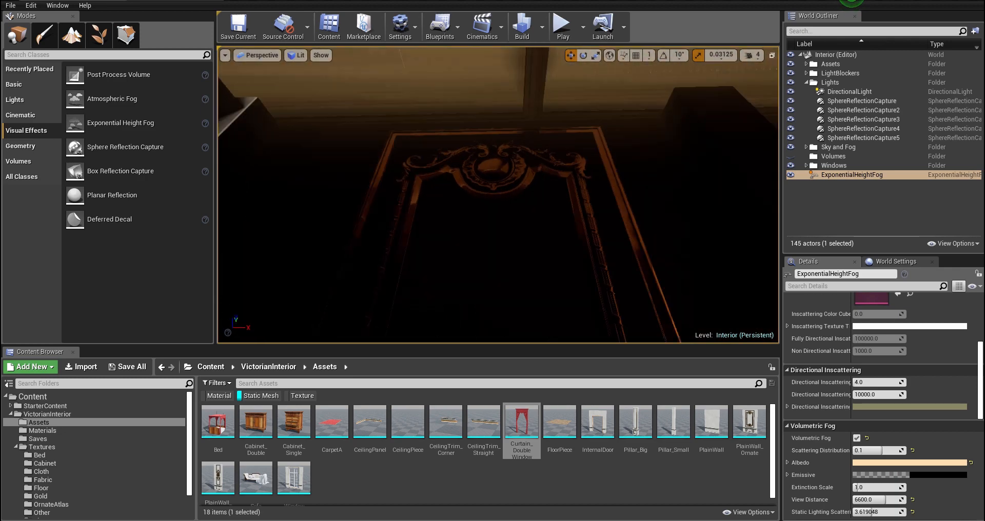
right_drag(498, 195, 355, 178)
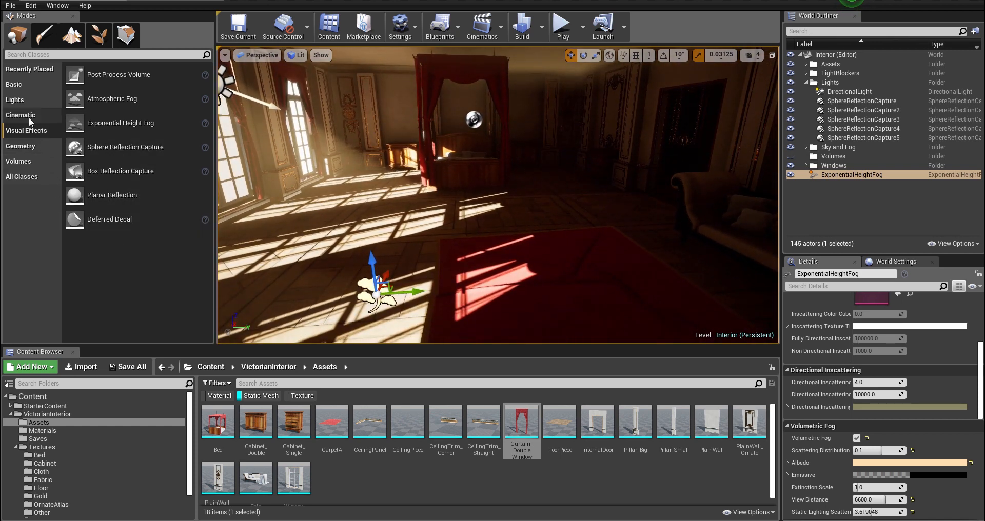
Place a Sky Light on the floor at the edge of the red carpet, between the bed and the sofa.
click(47, 100)
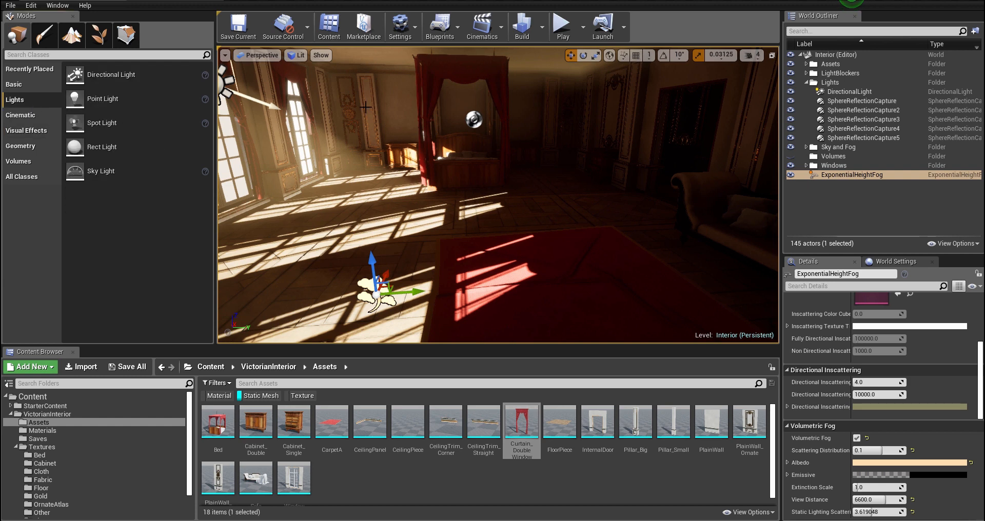
right_drag(365, 107, 390, 108)
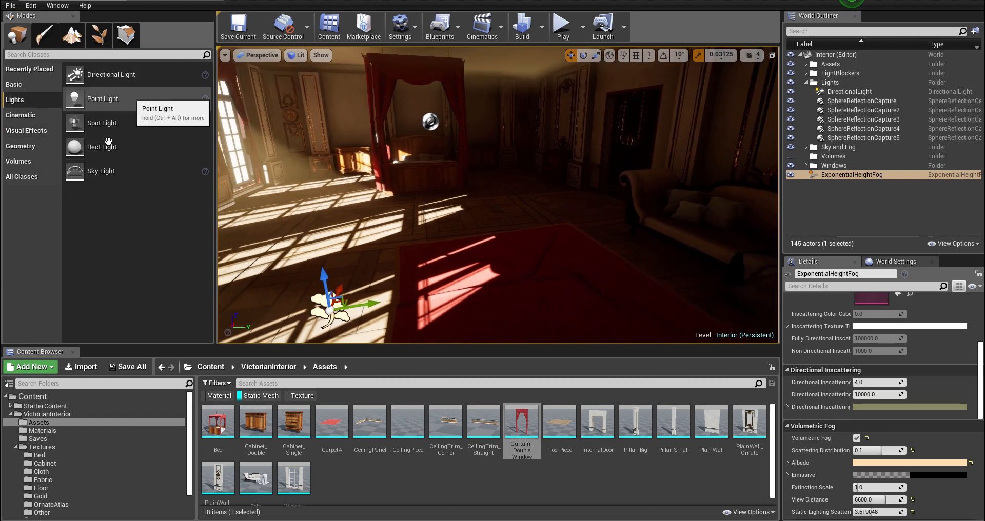
drag(82, 172, 542, 217)
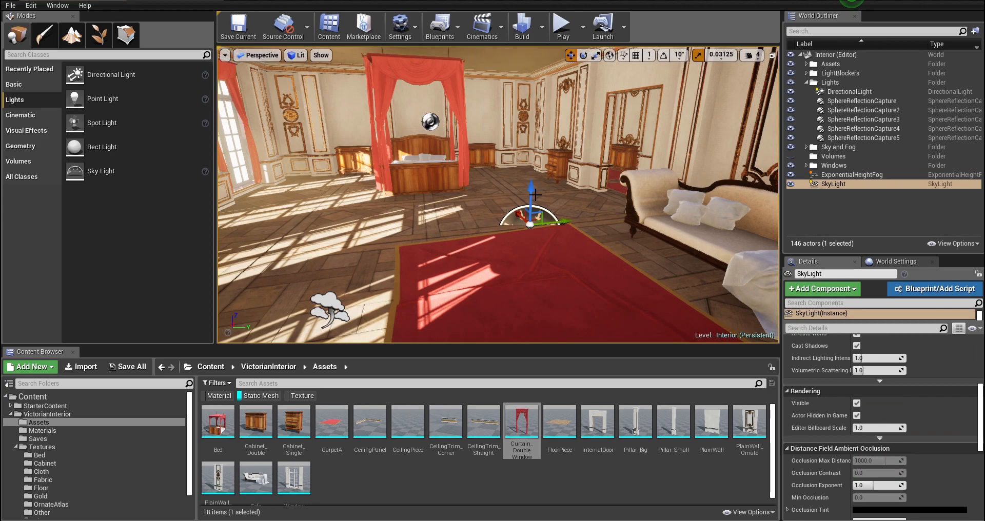
right_drag(484, 162, 519, 135)
key(f)
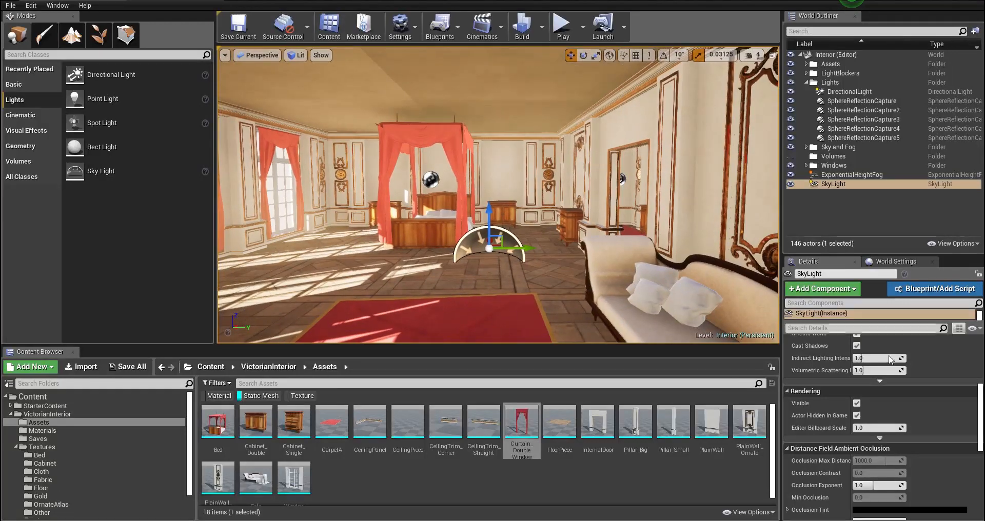
Try the Sky Light's Intensity at 0.1 and 0.2 cd/m2, comparing the room's brightness at each value.
scroll(916, 387, up, 5)
right_drag(590, 221, 476, 179)
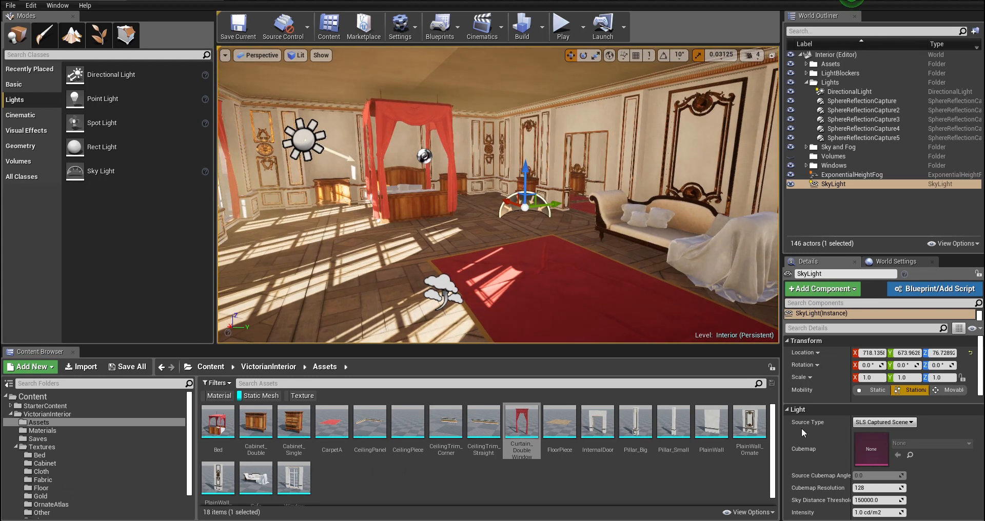
scroll(821, 426, down, 2)
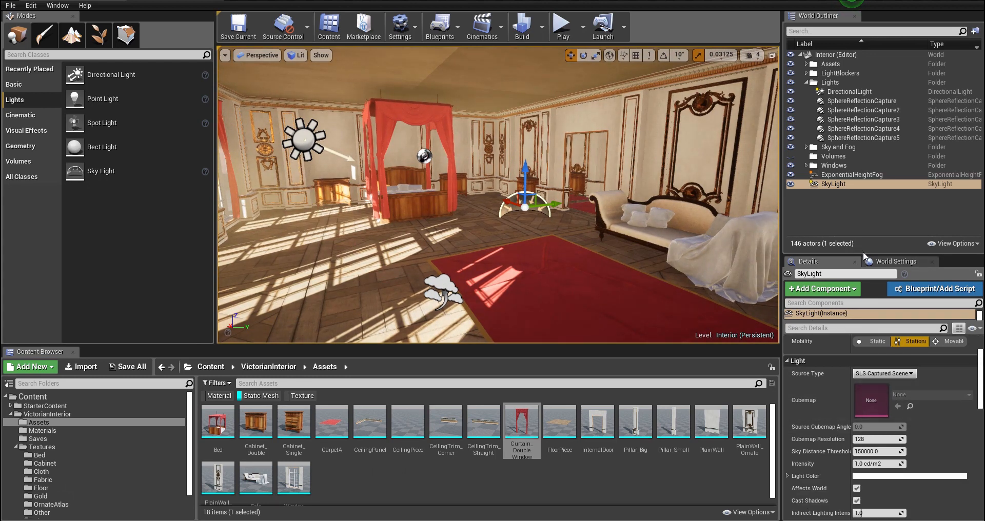
drag(863, 251, 863, 160)
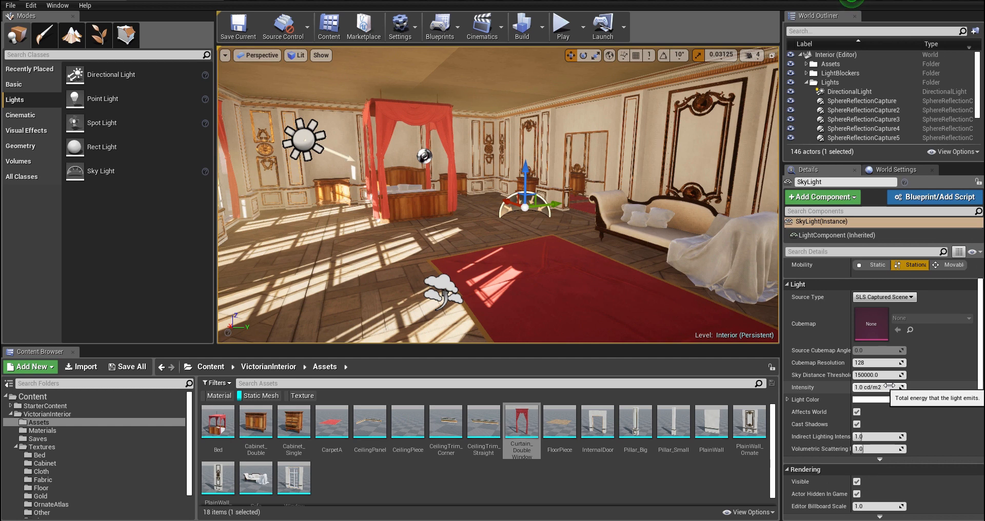
click(889, 385)
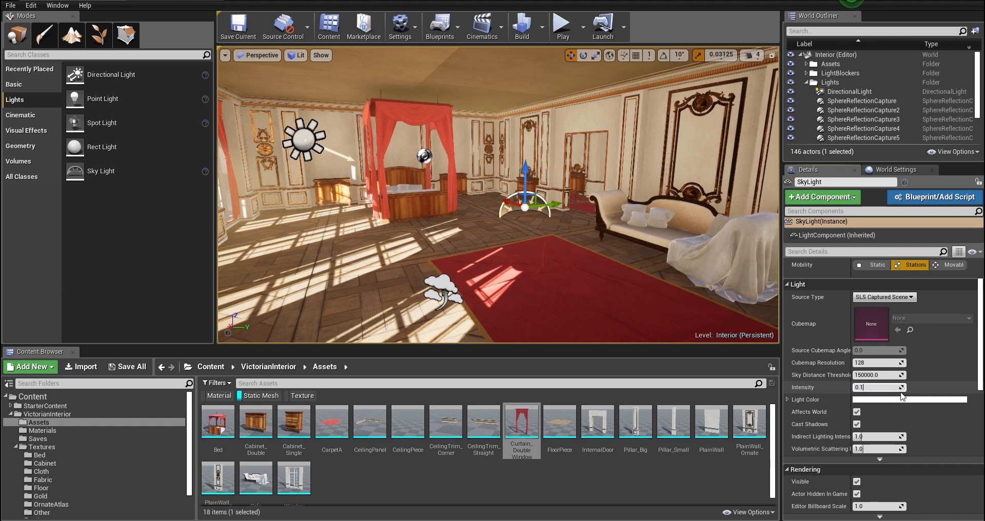
key(Return)
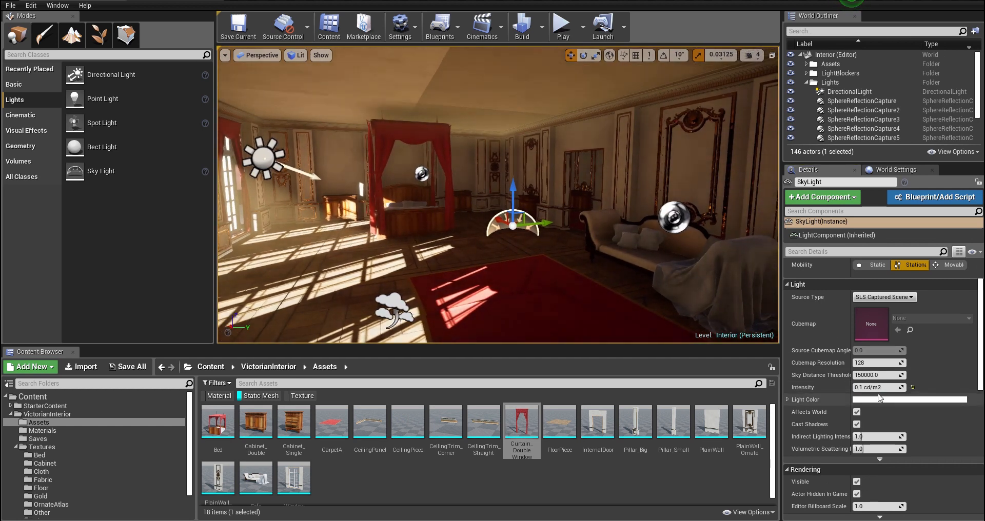
text(.2)
key(Return)
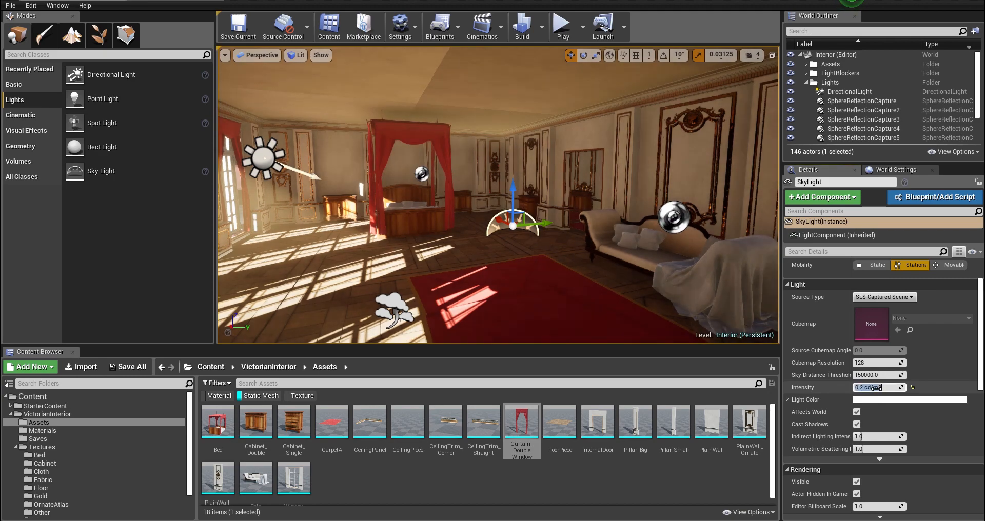
Set the Sky Light's Intensity to 0.15 cd/m2 and inspect the corridor, bed area and sofa.
key(d)
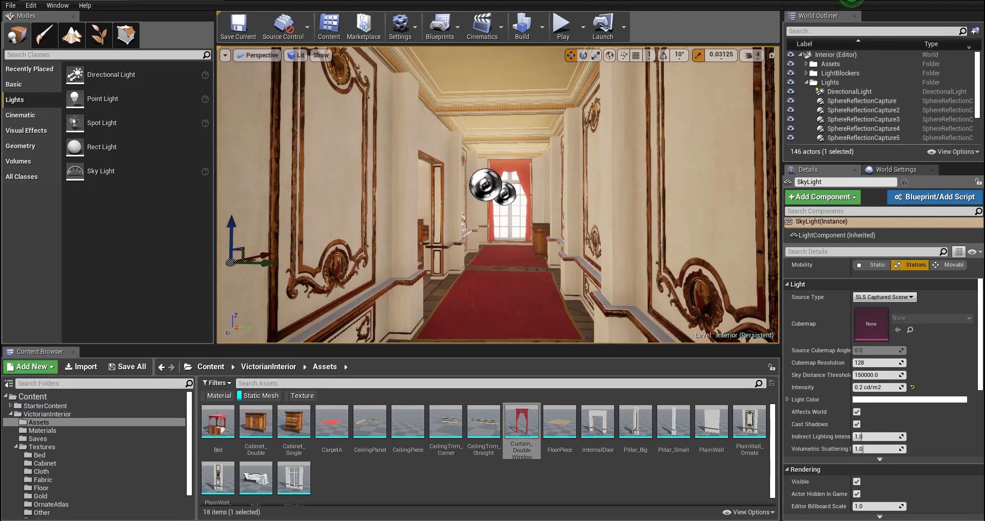
key(a)
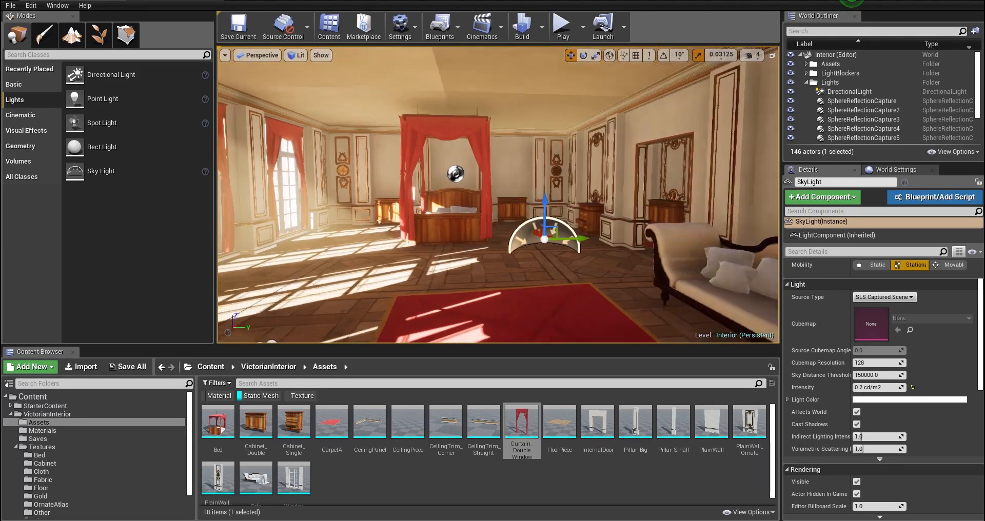
right_drag(498, 195, 501, 216)
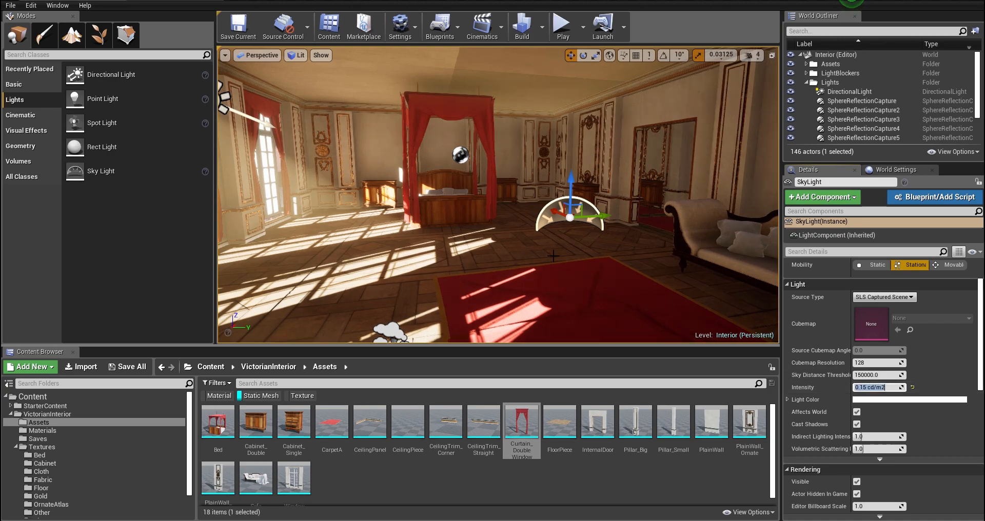
key(d)
right_drag(591, 277, 596, 275)
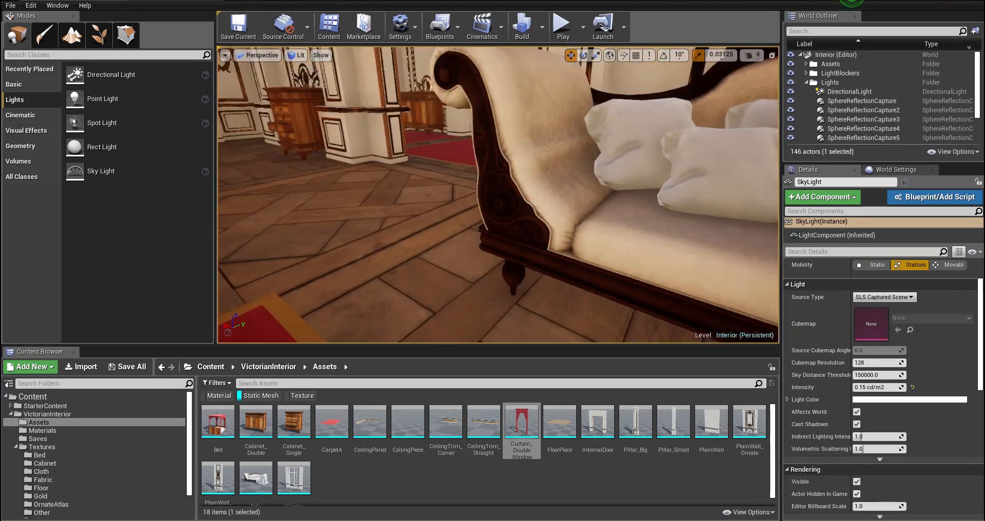
mouse_move(497, 206)
right_down()
mouse_move(477, 197)
mouse_move(485, 205)
right_up()
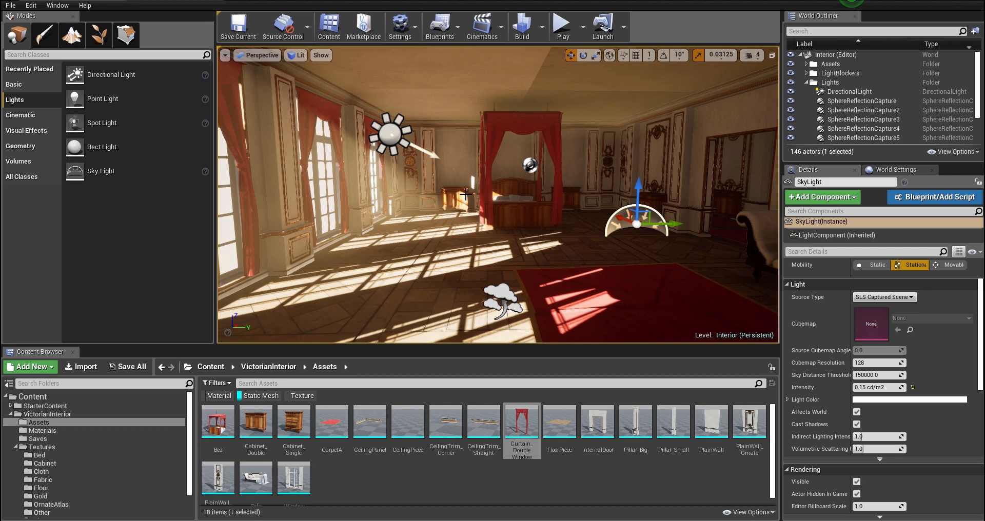
Select the ceiling piece near the bed canopy and list the Materials folder's contents without any type filter.
right_drag(501, 150, 549, 205)
click(485, 142)
click(537, 212)
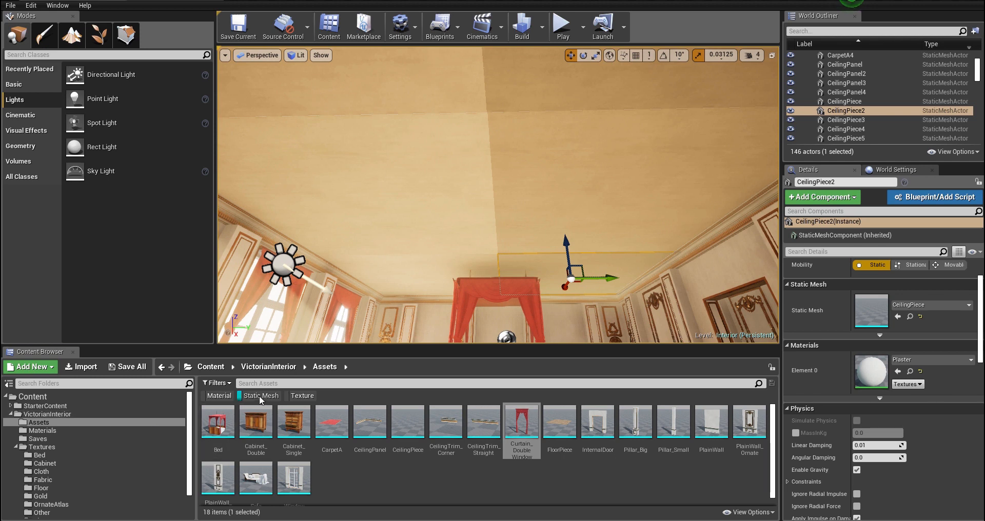
click(51, 431)
click(223, 395)
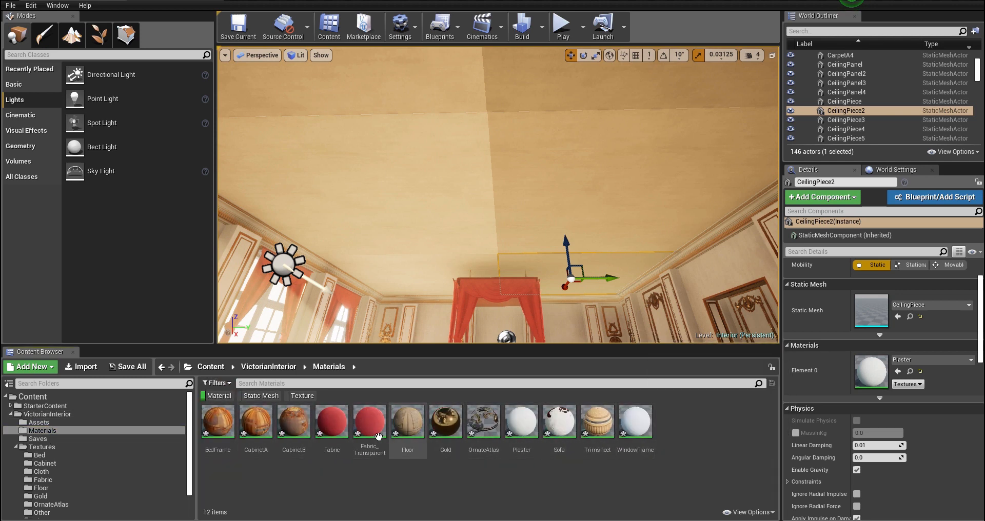
click(229, 397)
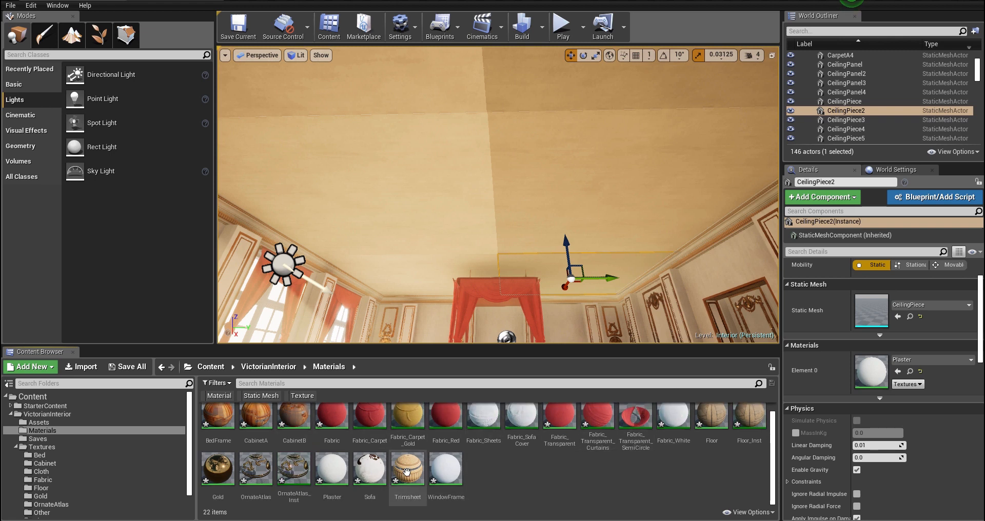
Delete the five separate ceiling pieces above the bedroom, starting with CeilingPiece2 near the bed canopy and ending with CeilingPiece8.
scroll(343, 471, up, 1)
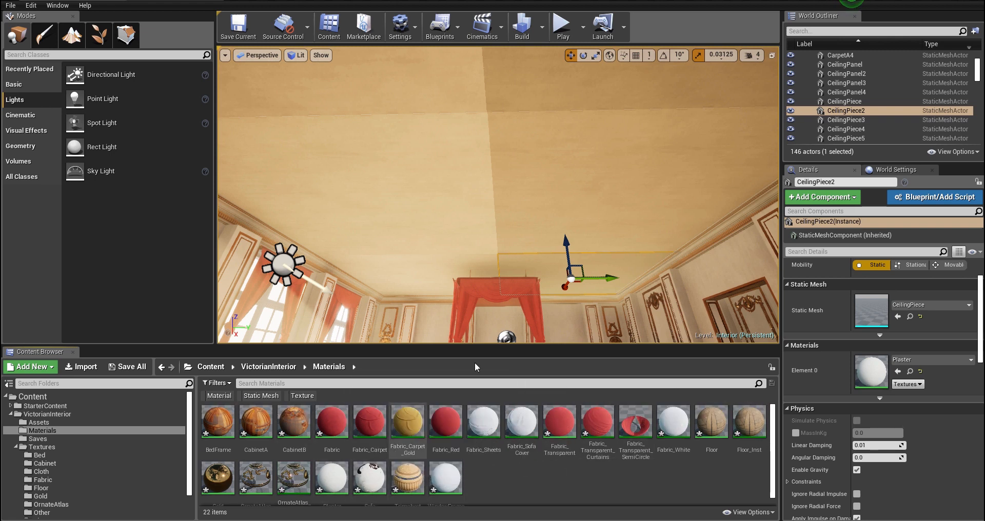
right_drag(498, 195, 523, 210)
key(Delete)
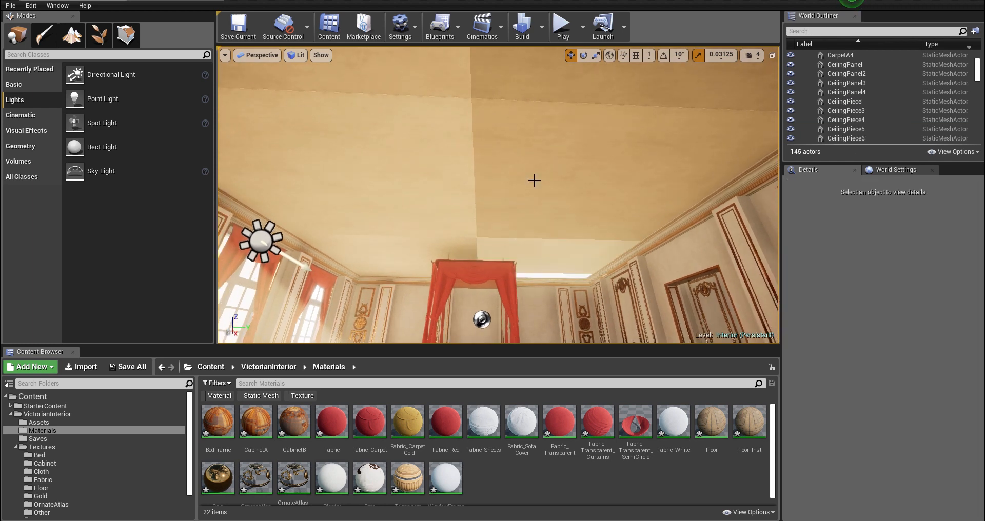
click(533, 181)
key(Delete)
click(394, 171)
key(Delete)
click(394, 75)
key(Delete)
click(576, 107)
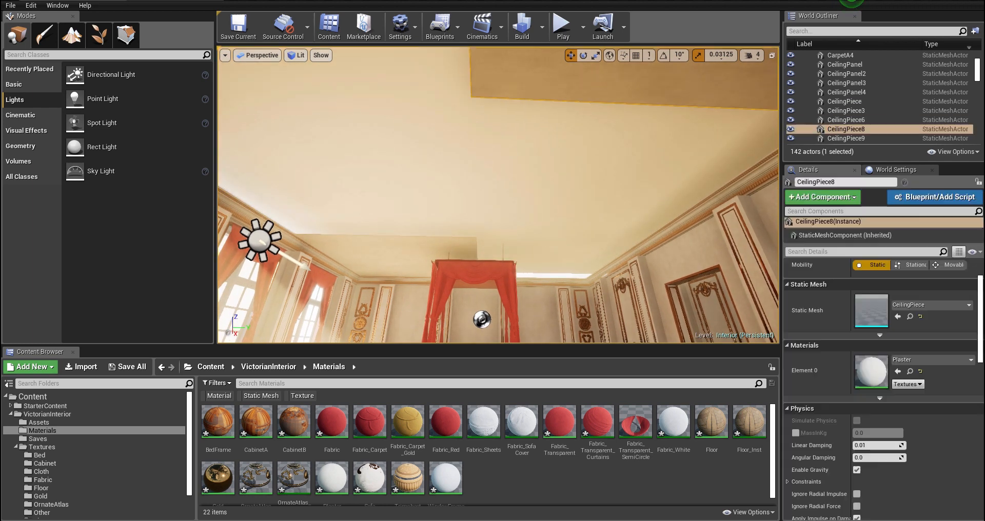
key(Delete)
Collapse the Assets folder in an enlarged World Outliner and hide the LightBlockers folder in the level.
scroll(875, 87, up, 4)
scroll(875, 82, up, 2)
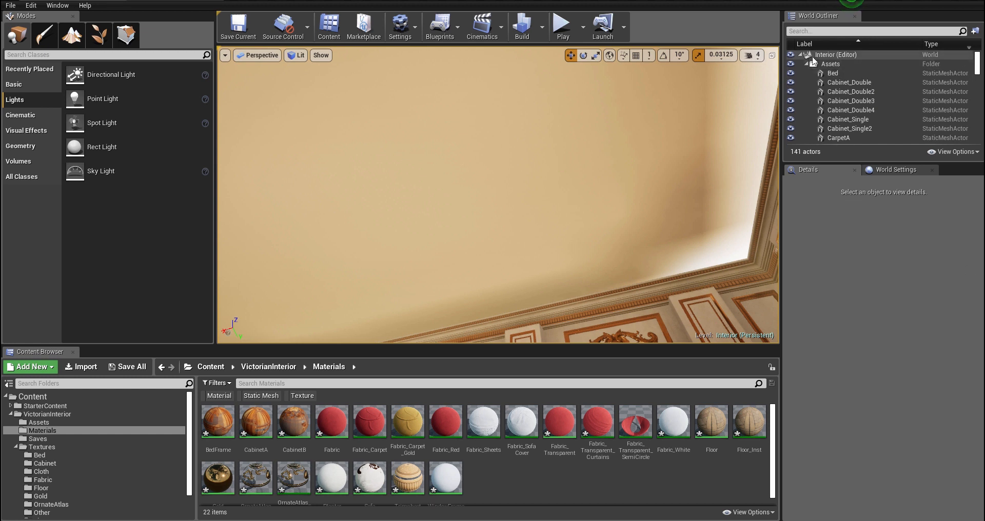
click(807, 63)
drag(835, 164, 847, 307)
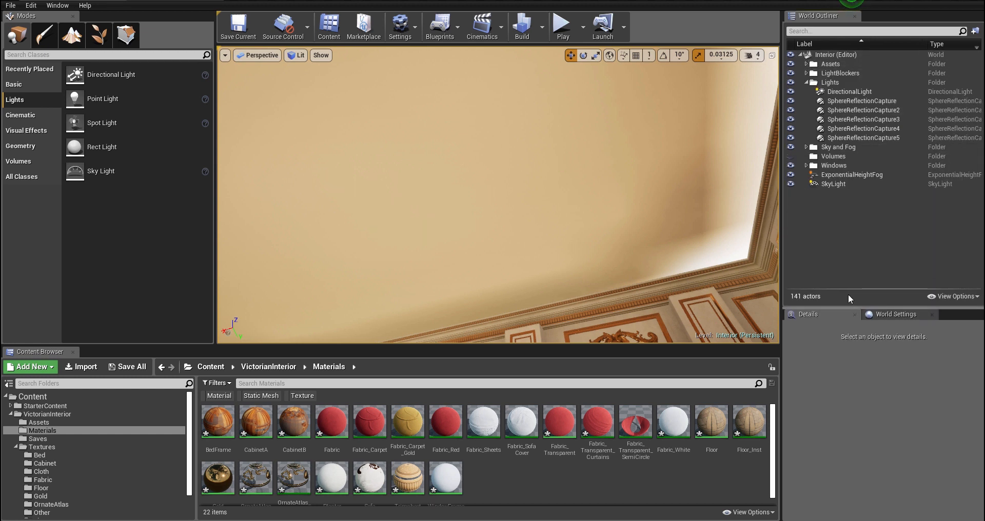
click(791, 73)
Delete the surplus ceiling pieces CeilingPiece9, CeilingPiece6 and CeilingPiece3, keeping only the one beside the bed canopy.
right_drag(638, 119, 556, 161)
key(w)
click(510, 170)
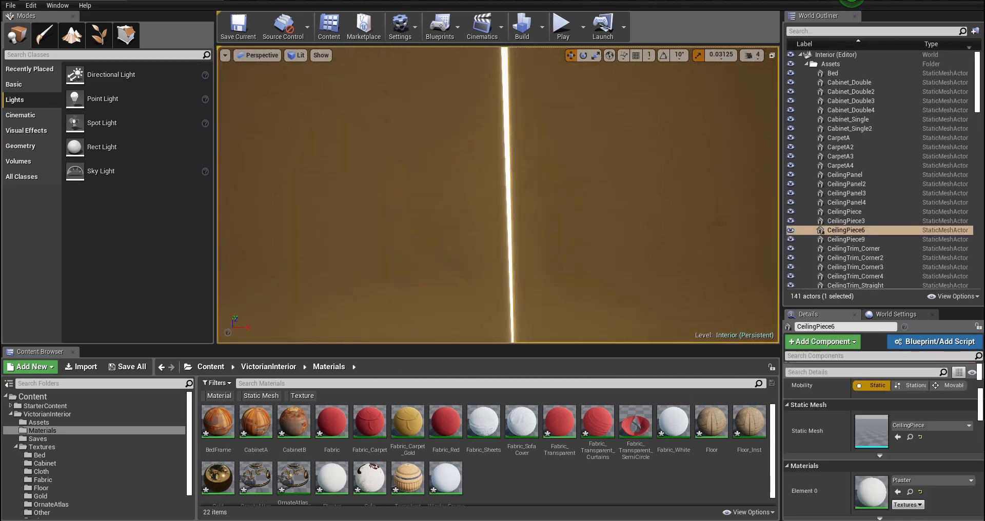
scroll(511, 169, down, 5)
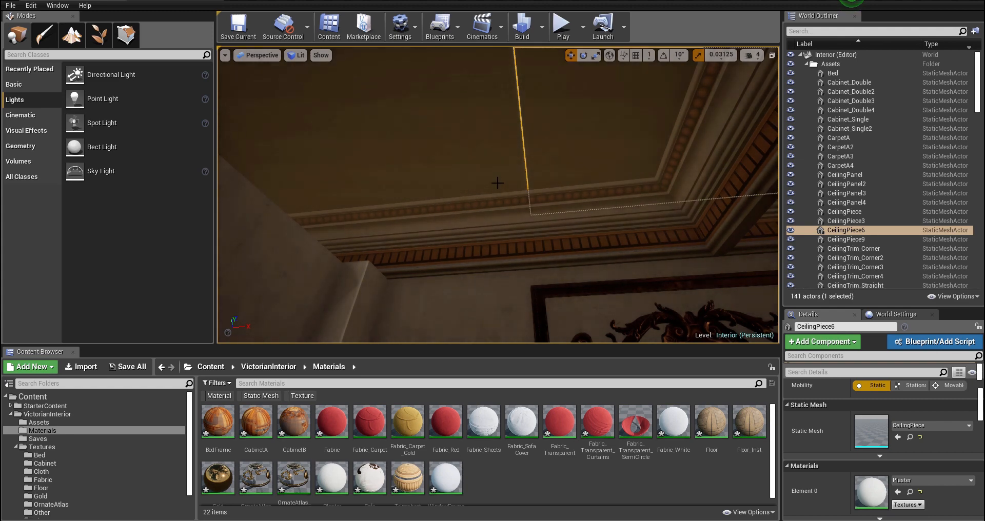
click(505, 191)
right_drag(504, 190, 606, 195)
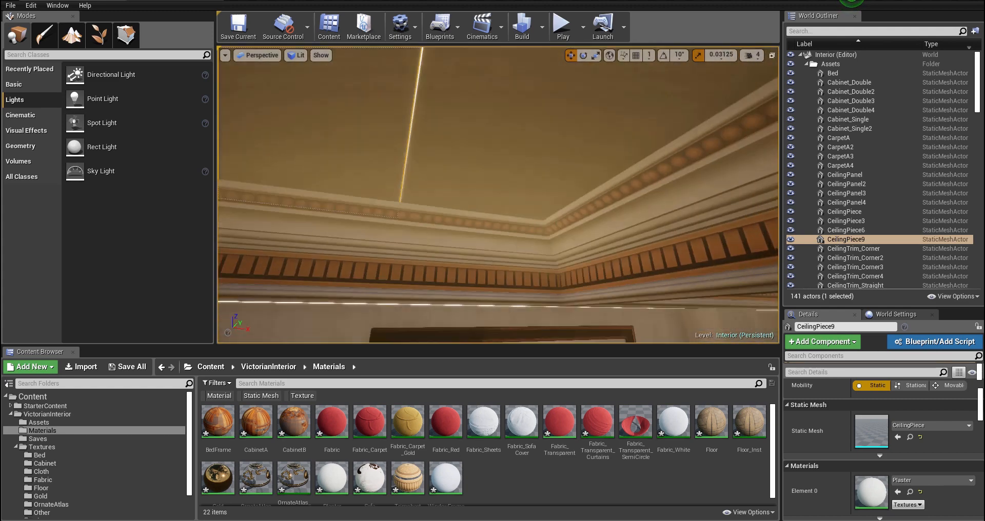
key(Delete)
click(703, 283)
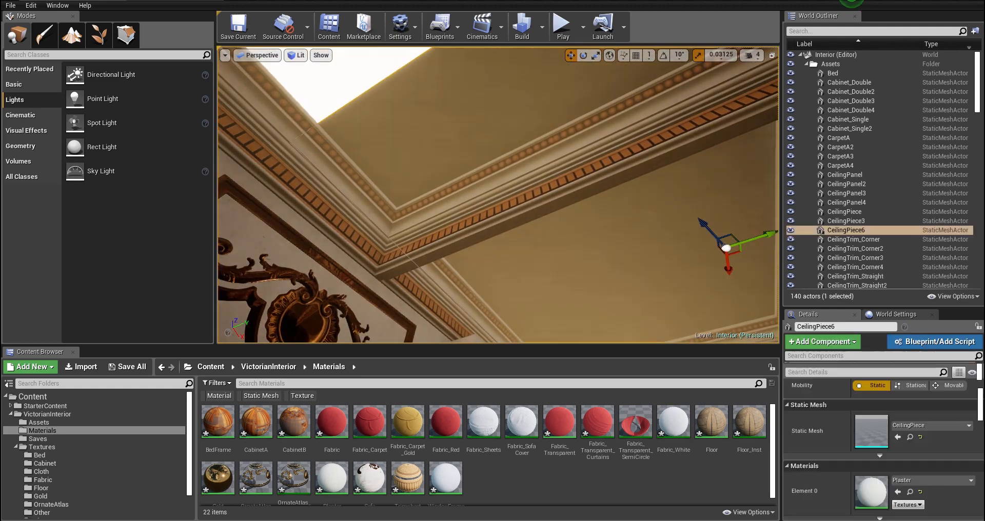
key(Delete)
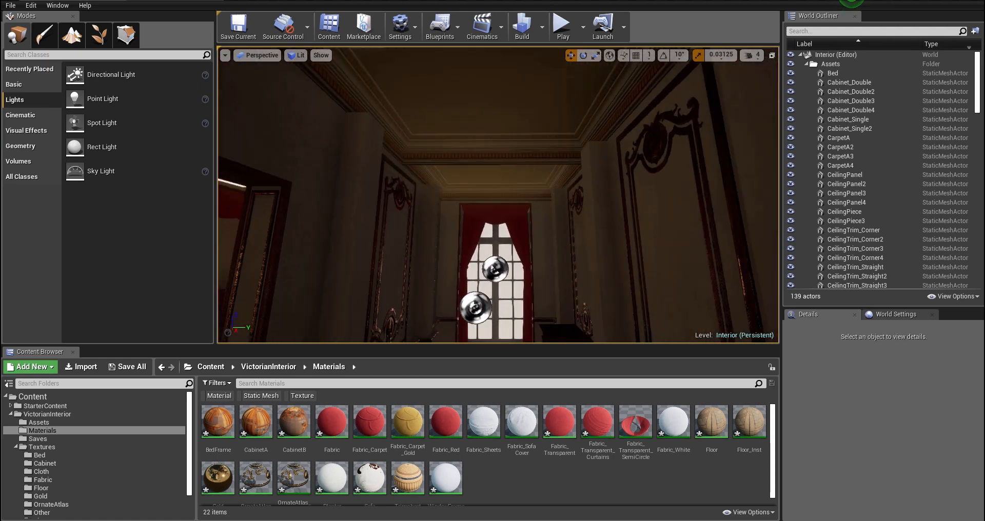
click(501, 103)
key(Delete)
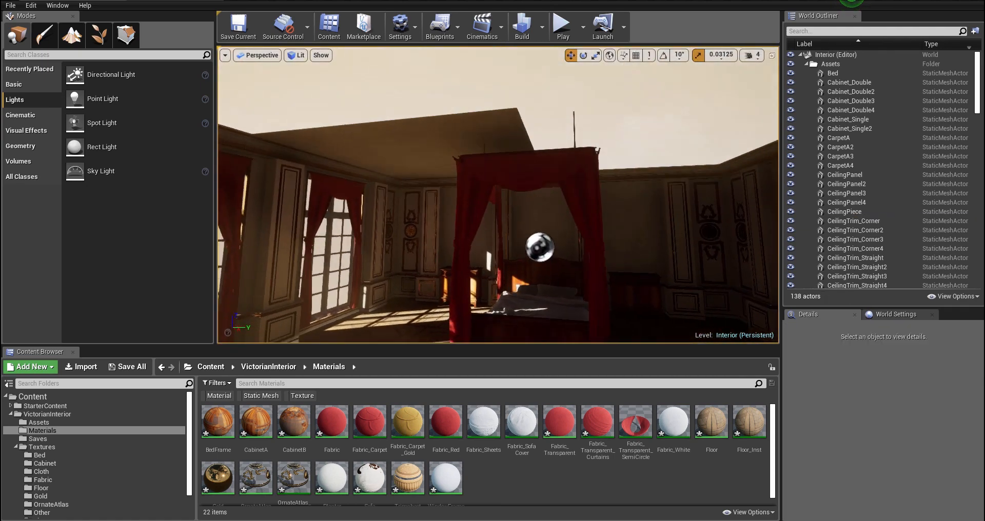
Scale up the remaining ceiling piece beside the bed and shift it along its X axis to cover the room.
click(486, 120)
key(f)
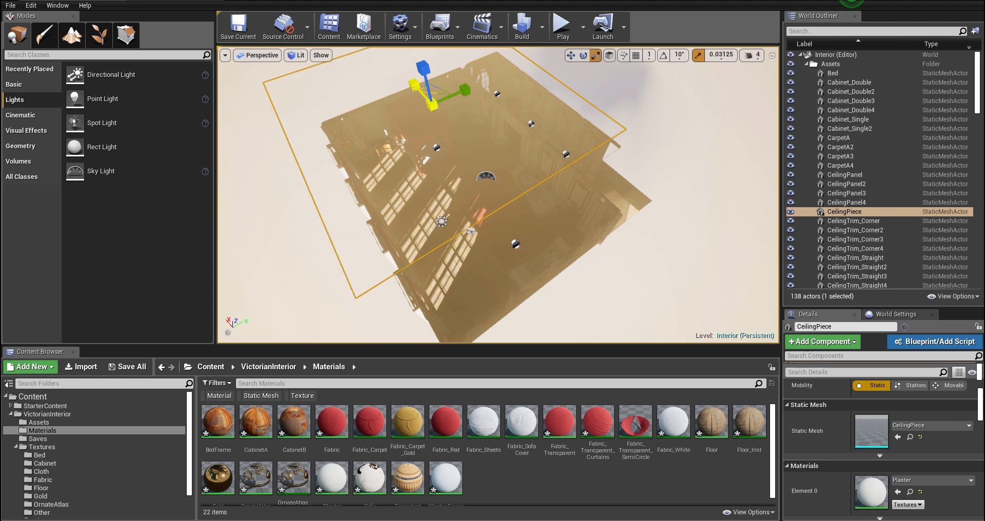
drag(414, 88, 456, 124)
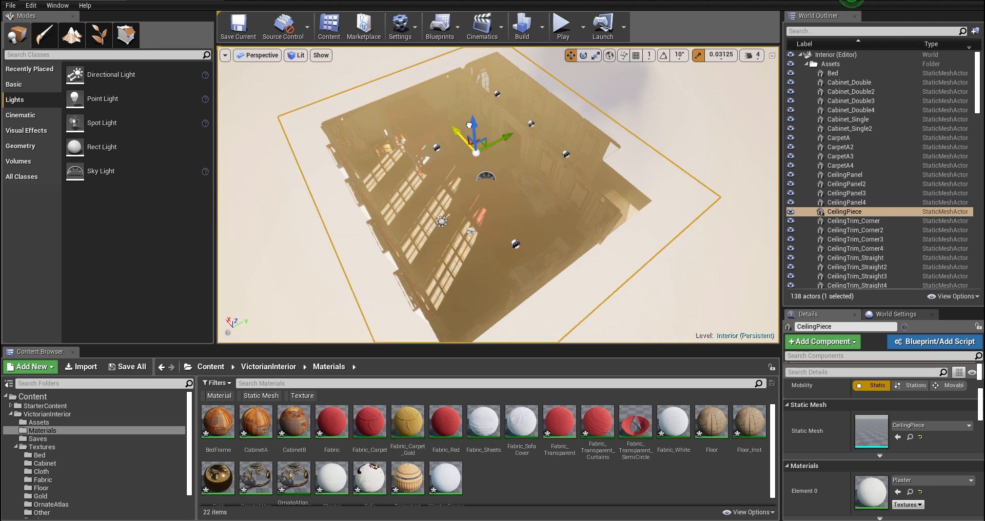
key(w)
right_drag(456, 125, 320, 152)
key(w)
key(w)
Try a small vertical shift of the enlarged ceiling piece from inside the corridor, and undo it.
drag(319, 153, 322, 148)
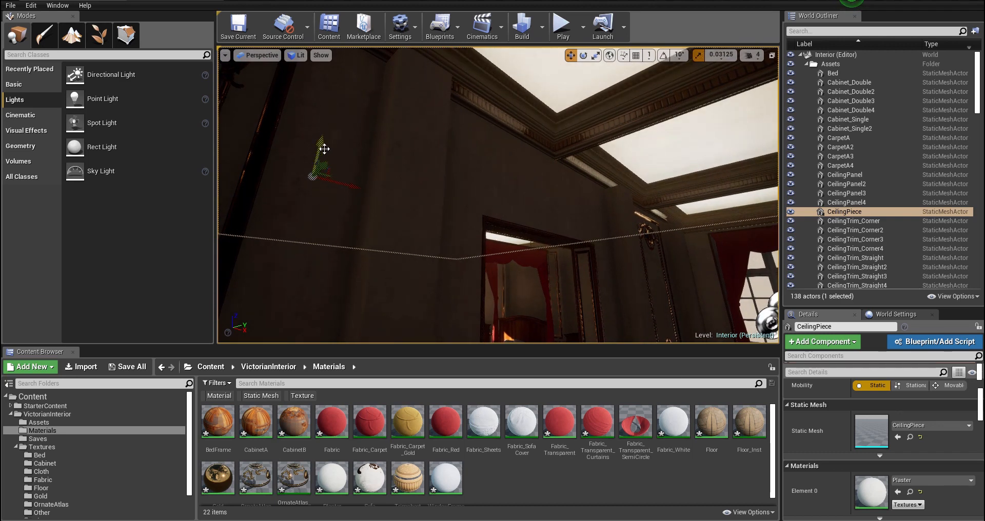
right_click(576, 149)
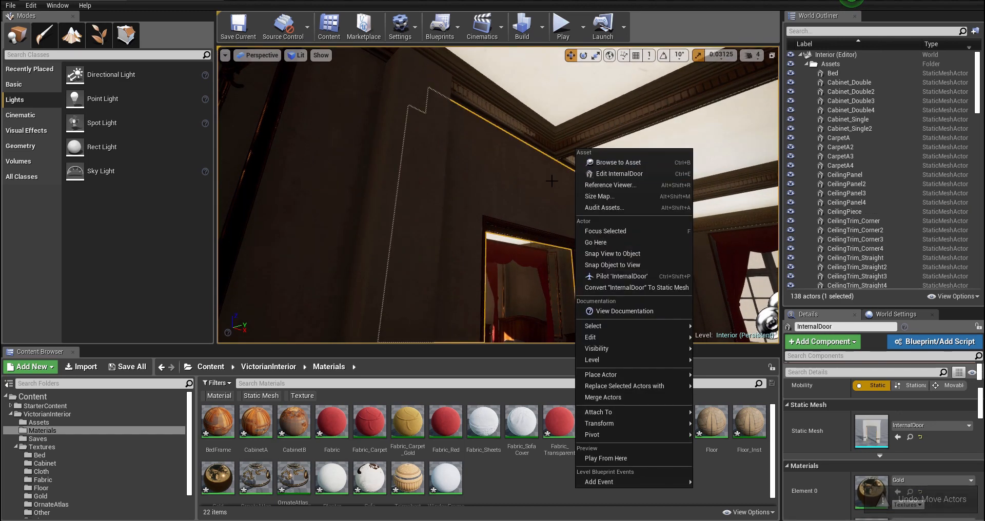
right_drag(502, 165, 554, 143)
key(ctrl+z)
key(ctrl+z)
key(ctrl+z)
Adjust the ceiling piece's scale along its Y axis and move it along Y to sit over the main bedroom.
key(r)
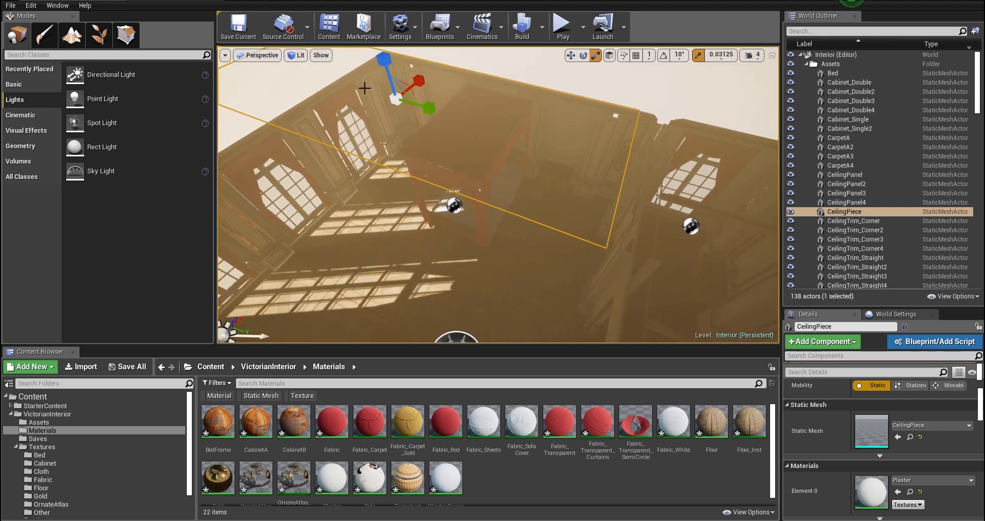
key(w)
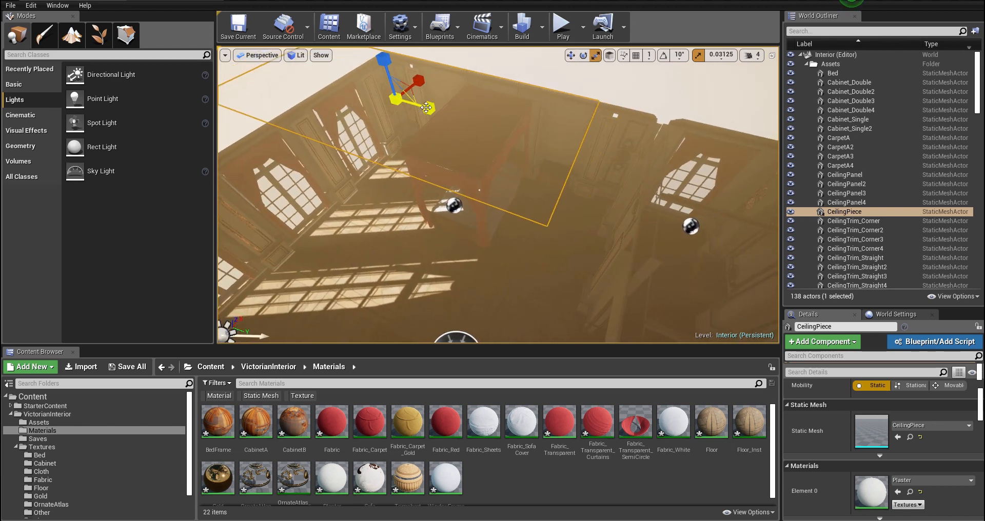
drag(427, 104, 481, 123)
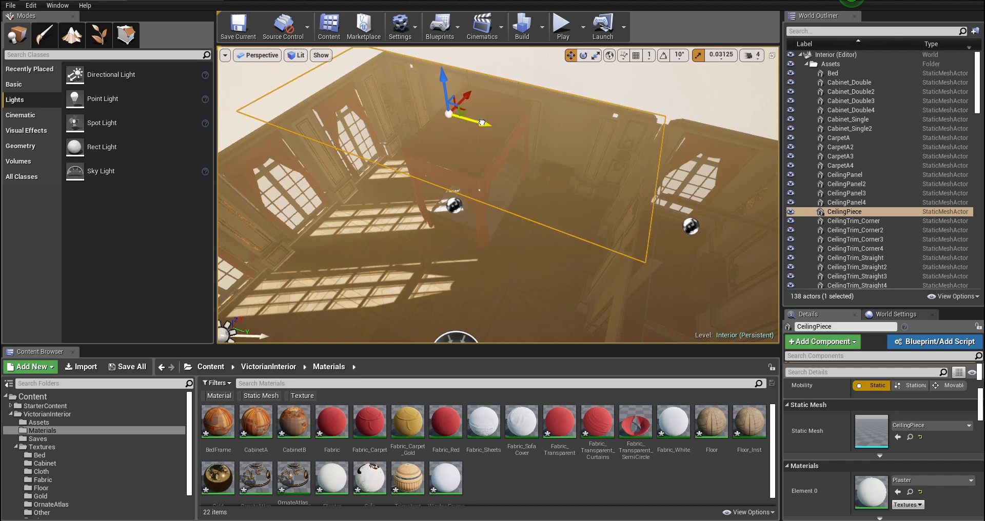
right_drag(481, 123, 467, 139)
key(r)
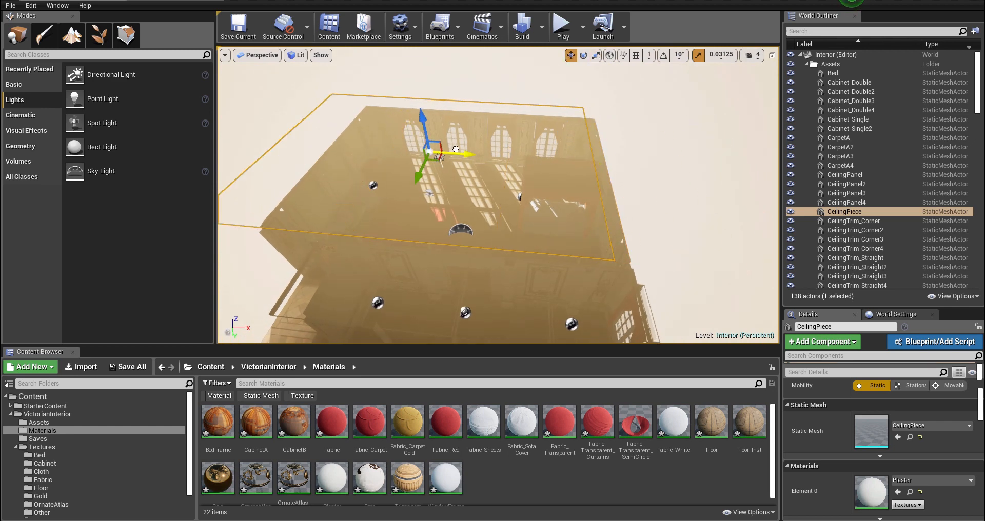
right_drag(500, 151, 496, 153)
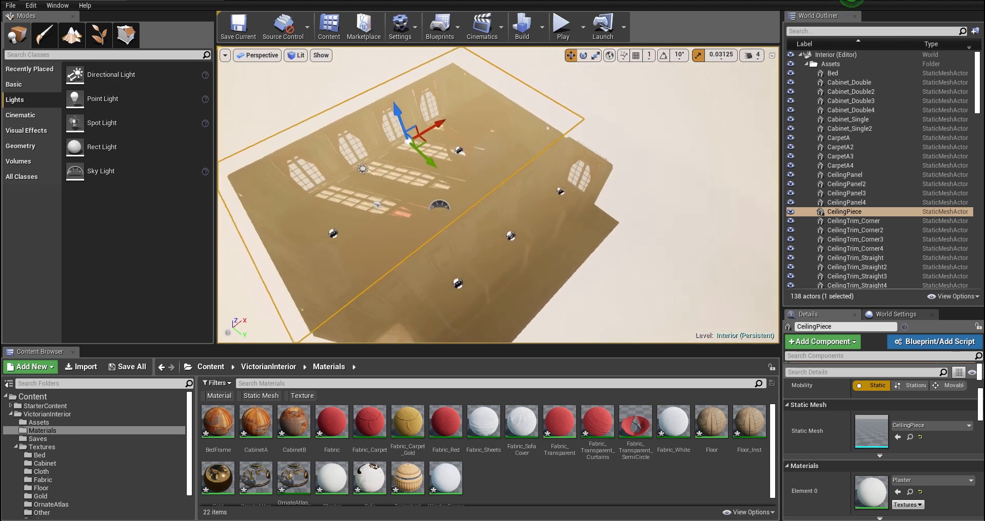
Duplicate the large ceiling piece along Y over the adjoining corridor and adjust the copy's height to fit the trim.
alt+drag(421, 147, 410, 149)
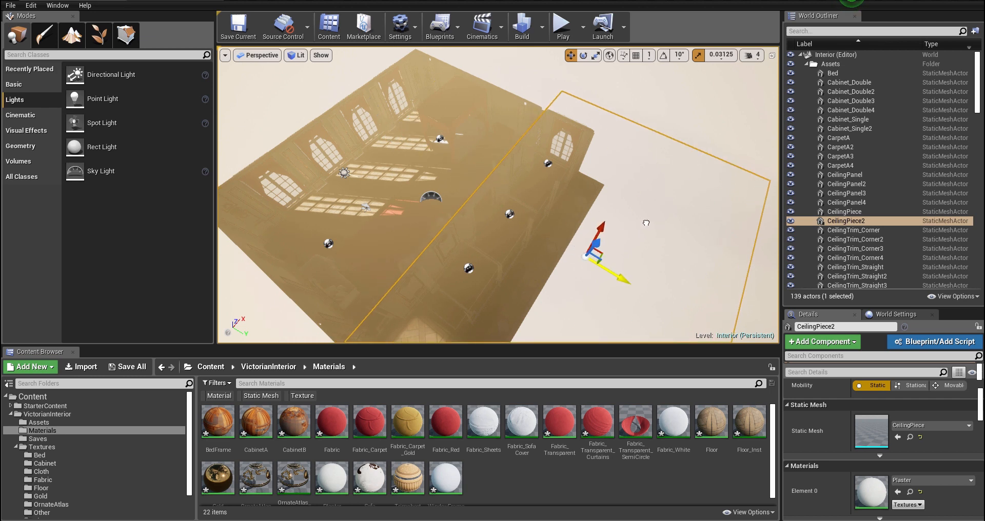
right_drag(498, 195, 568, 199)
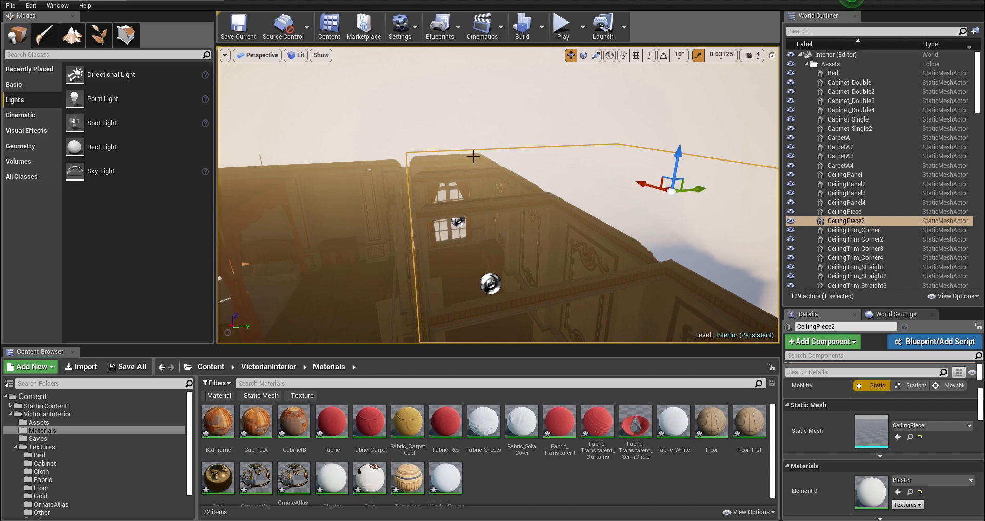
right_drag(409, 182, 670, 196)
right_drag(656, 144, 667, 159)
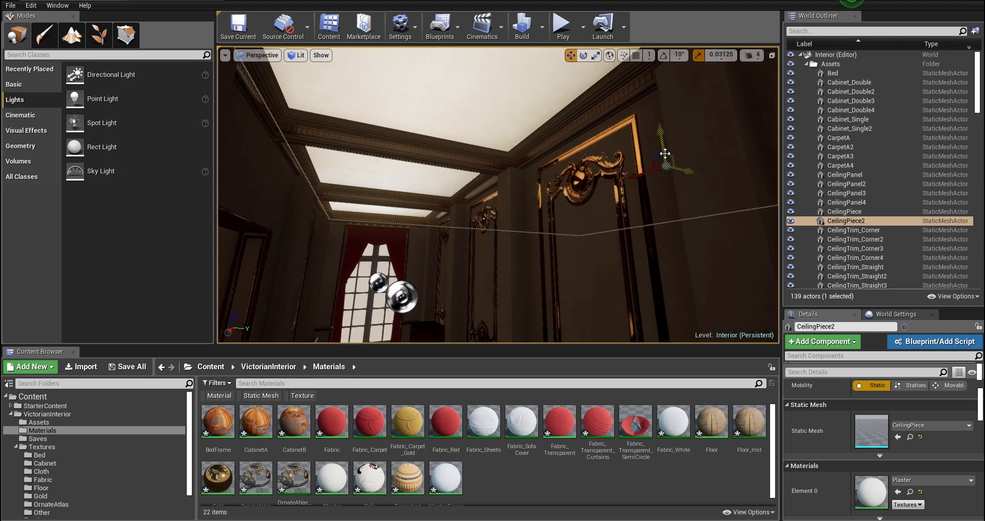
drag(662, 148, 661, 144)
right_drag(661, 148, 554, 164)
Switch the viewport to Unlit shading and select the large ceiling piece above the bed to check its plaster texture.
click(298, 55)
click(310, 88)
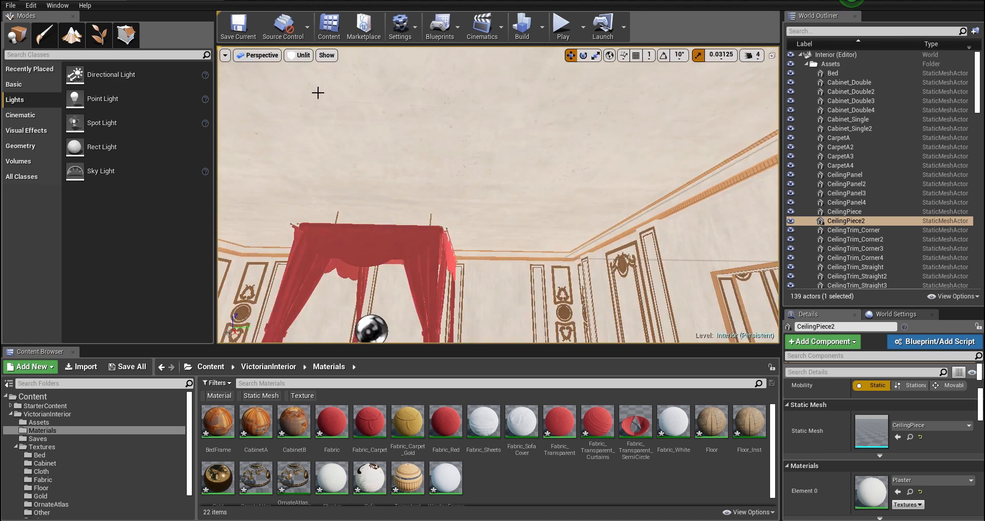
right_drag(319, 92, 319, 41)
click(528, 226)
right_drag(498, 195, 282, 200)
right_drag(452, 216, 528, 211)
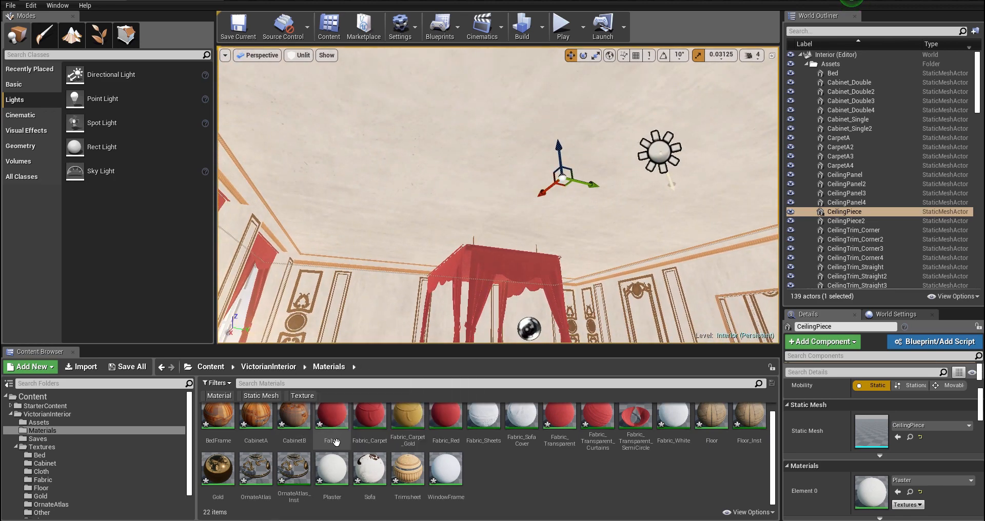
Open the Plaster material and add a TextureCoordinate node in the empty graph area before the texture samples.
double_click(332, 477)
right_drag(249, 124, 481, 157)
scroll(481, 158, down, 3)
right_drag(327, 125, 385, 204)
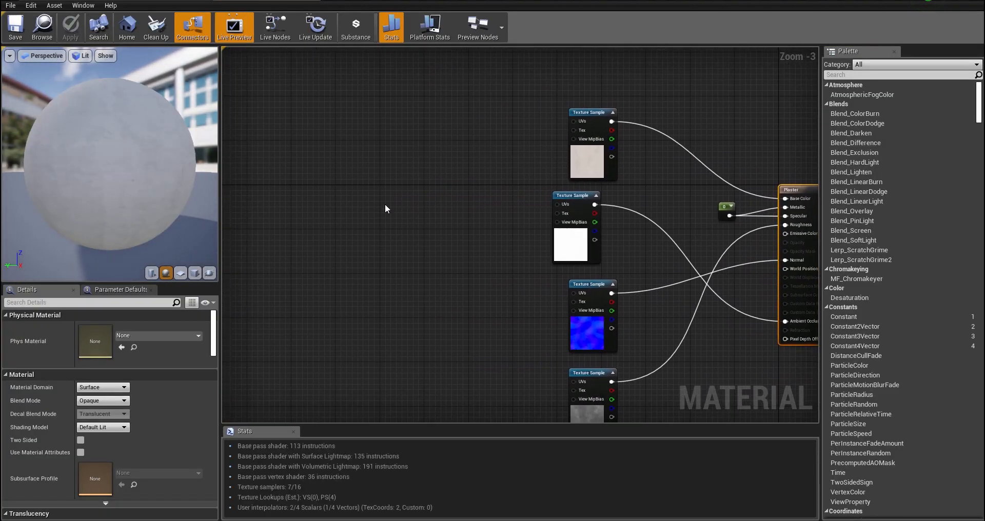
right_click(359, 220)
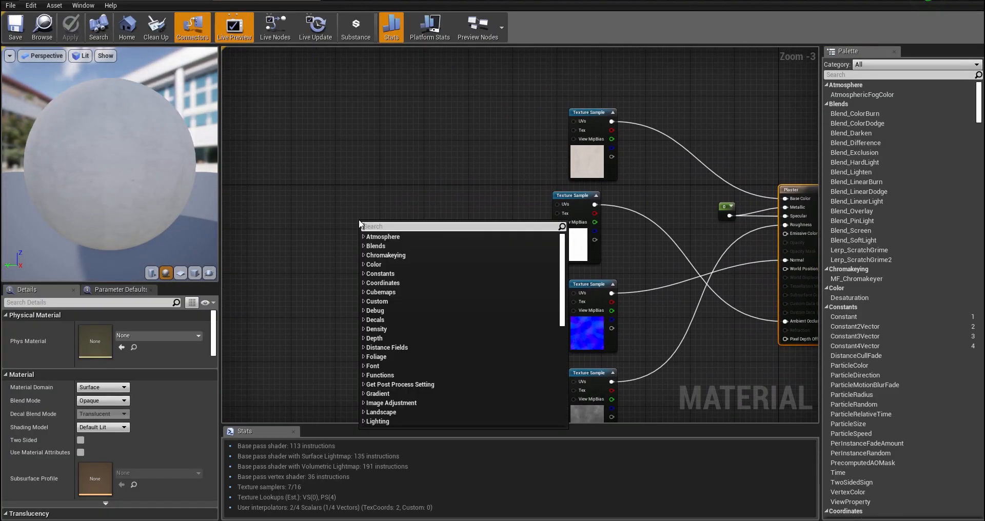
text(tex)
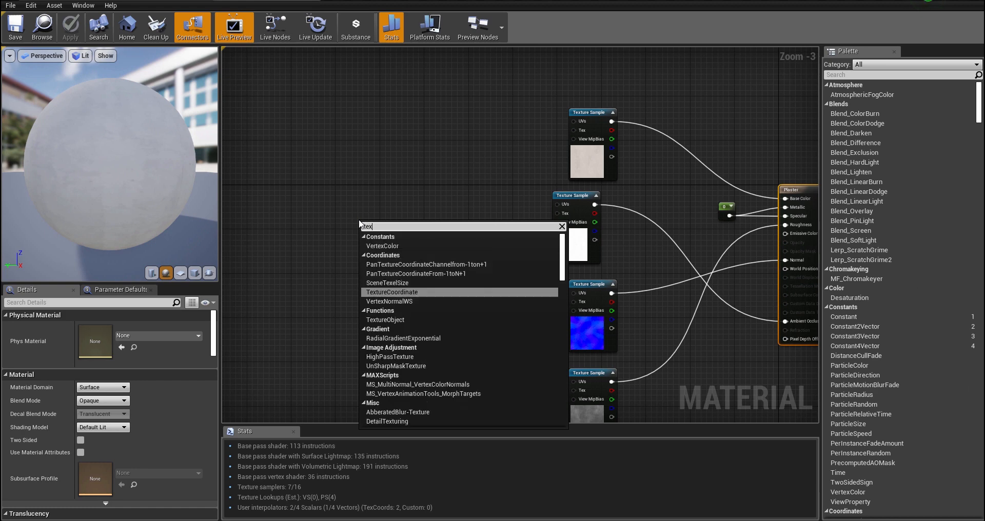
key(Return)
drag(370, 221, 359, 160)
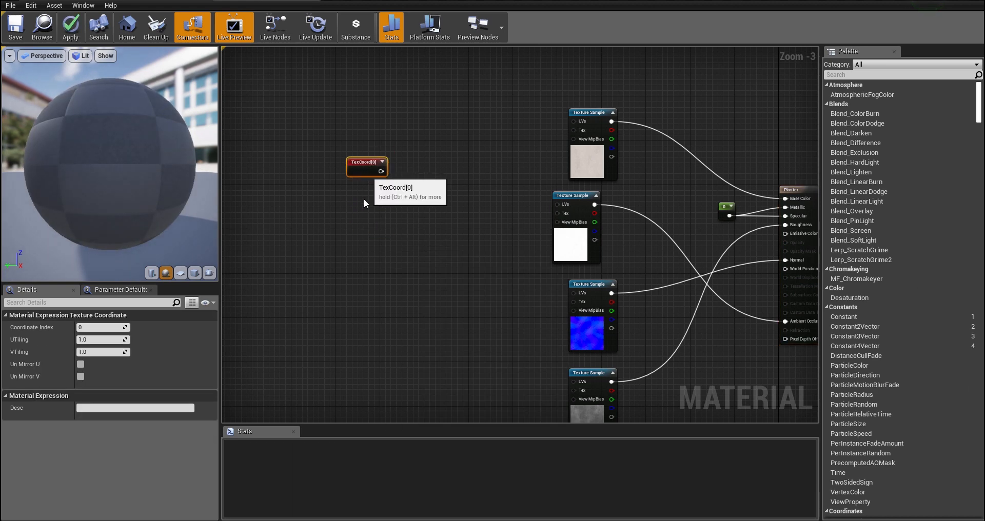
Add a scalar parameter named TilingH and place it below the TexCoord node.
right_click(352, 214)
text(scal)
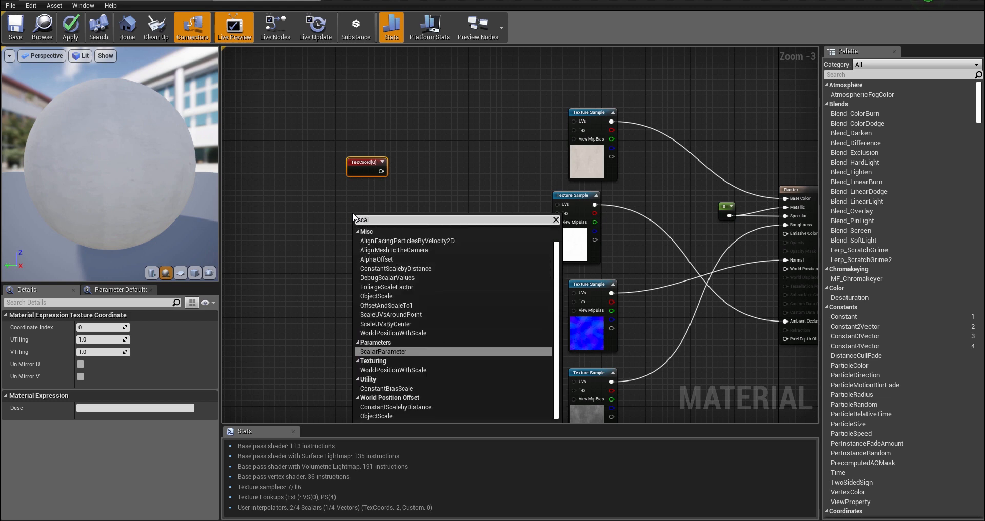
key(Return)
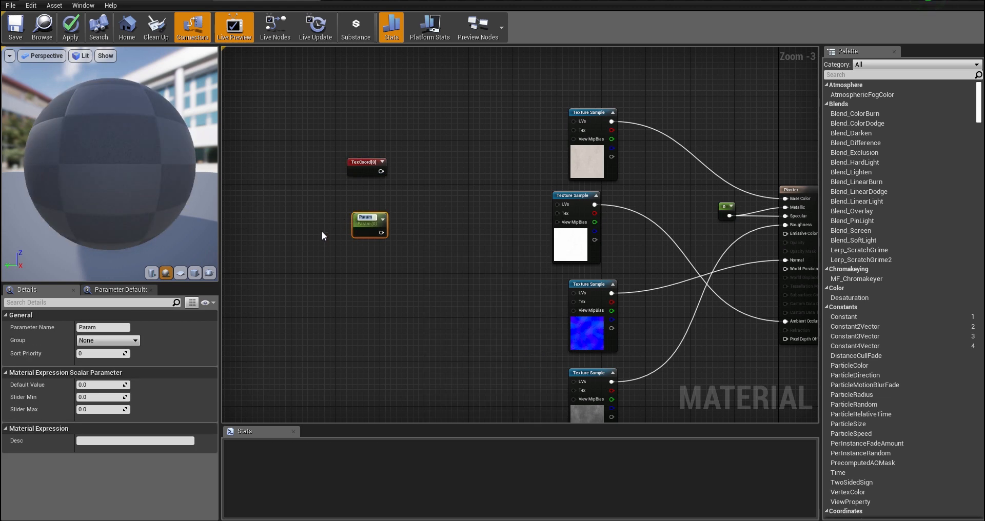
text(Tiling)
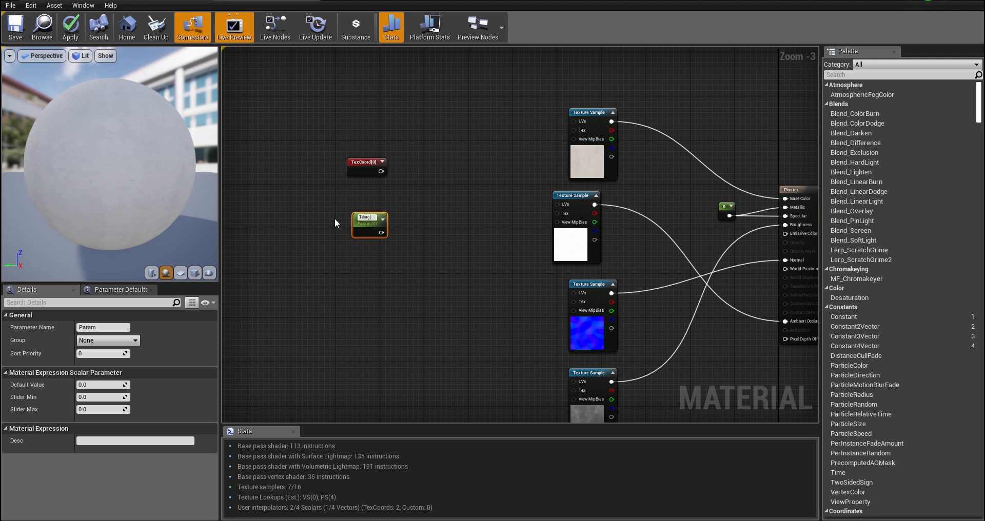
text(H)
key(Return)
drag(376, 220, 326, 209)
Duplicate the TilingH parameter, place the copy directly beneath it and rename it TilingV.
key(ctrl+w)
drag(323, 243, 318, 237)
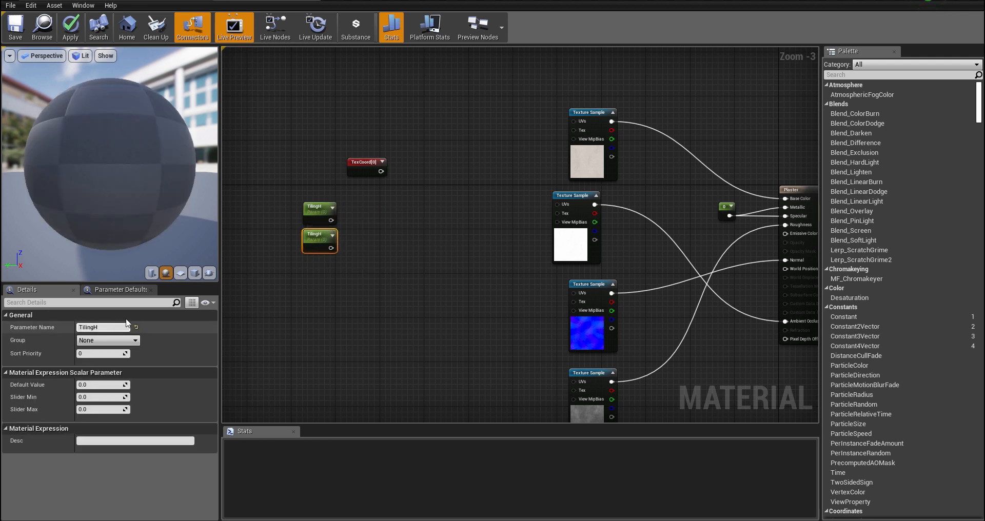
click(125, 327)
key(BackSpace)
text(V)
key(Return)
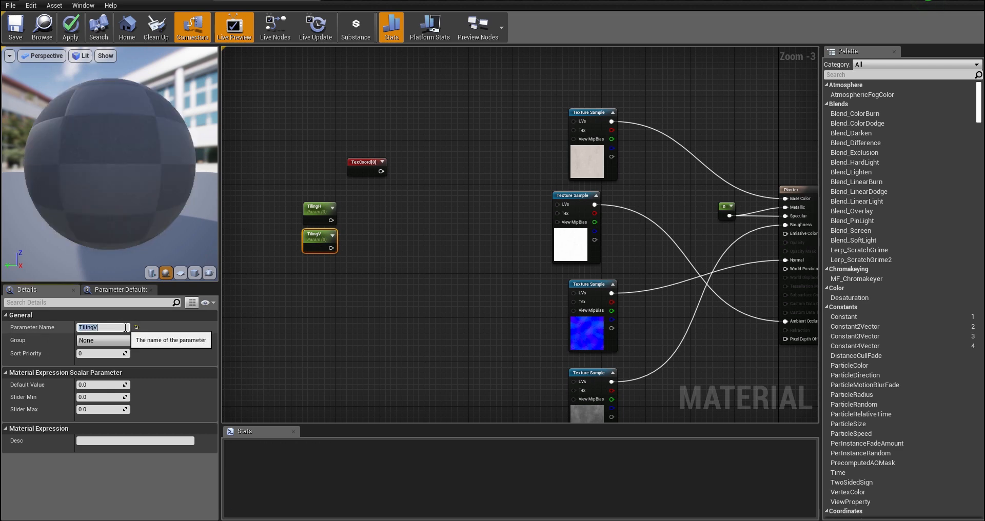
scroll(456, 264, up, 3)
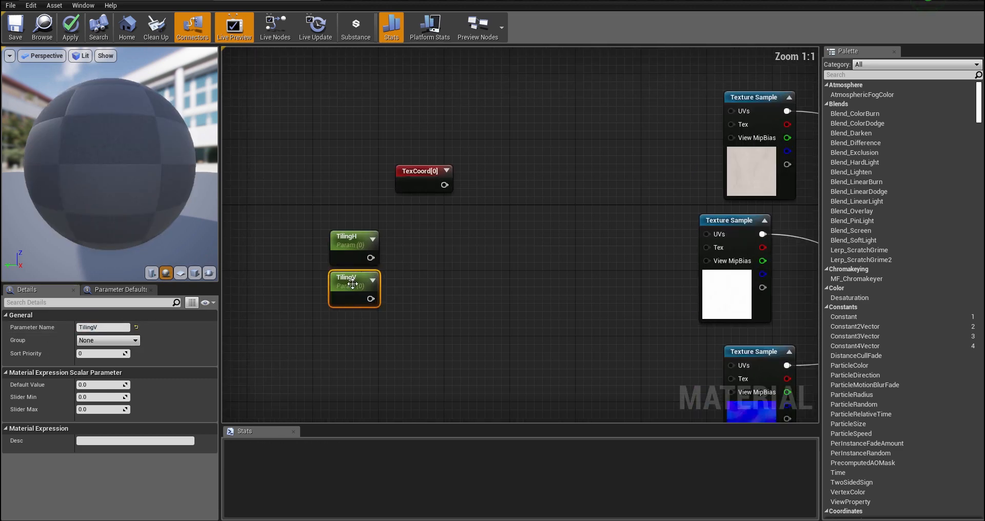
Move the TexCoord node up slightly and add a Multiply node between the tiling parameters and the texture samples.
drag(424, 177, 399, 161)
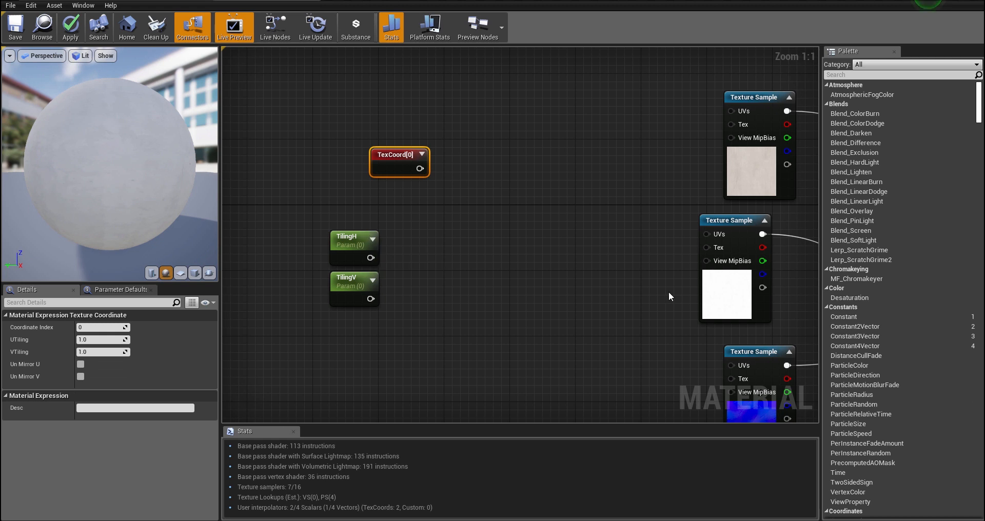
right_click(480, 254)
text(multi)
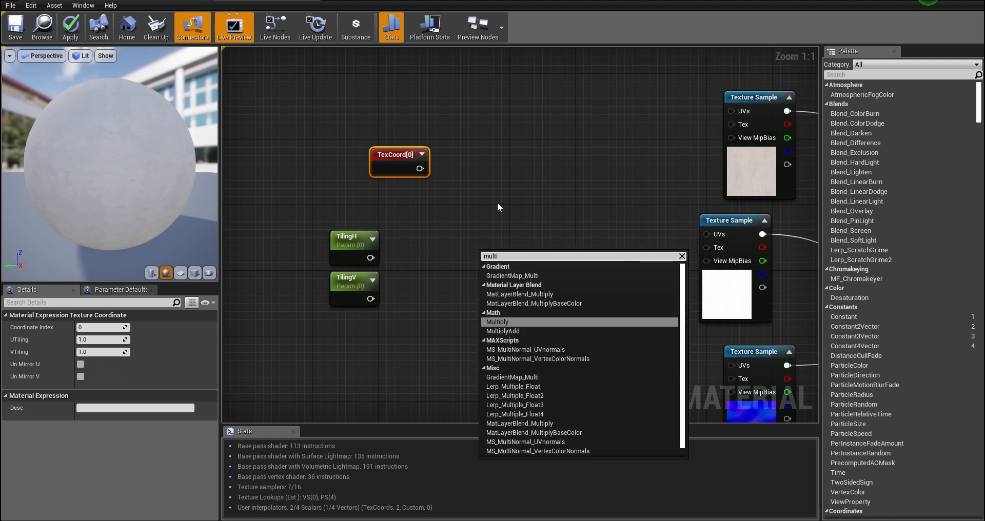
key(Return)
drag(485, 254, 565, 237)
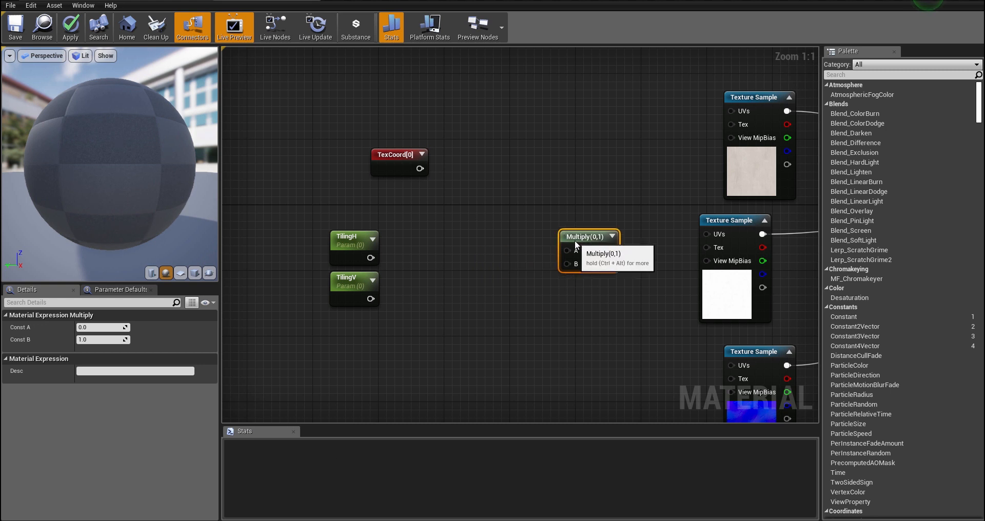
Add an AppendVector node beside the tiling parameters, connecting TilingH to its A input and TilingV to its B input.
right_click(431, 251)
text(app)
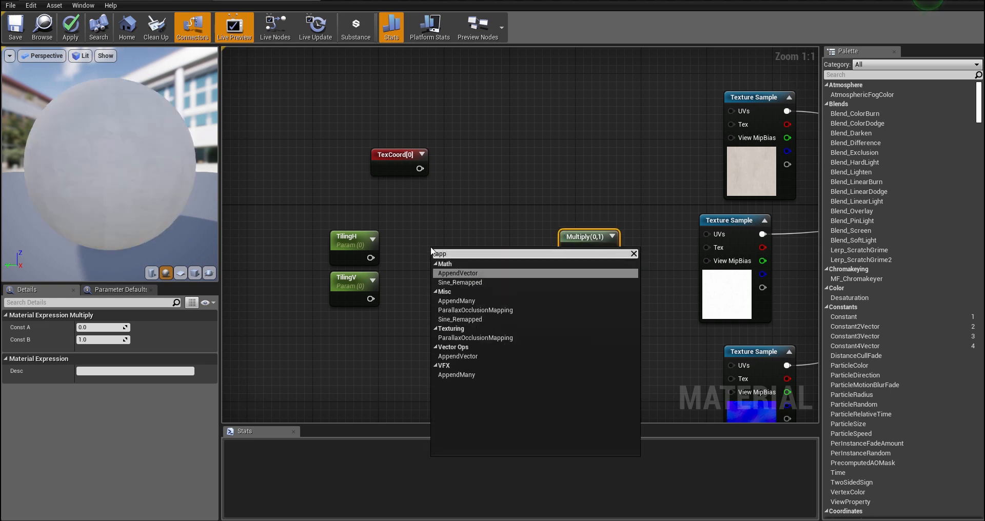
key(Return)
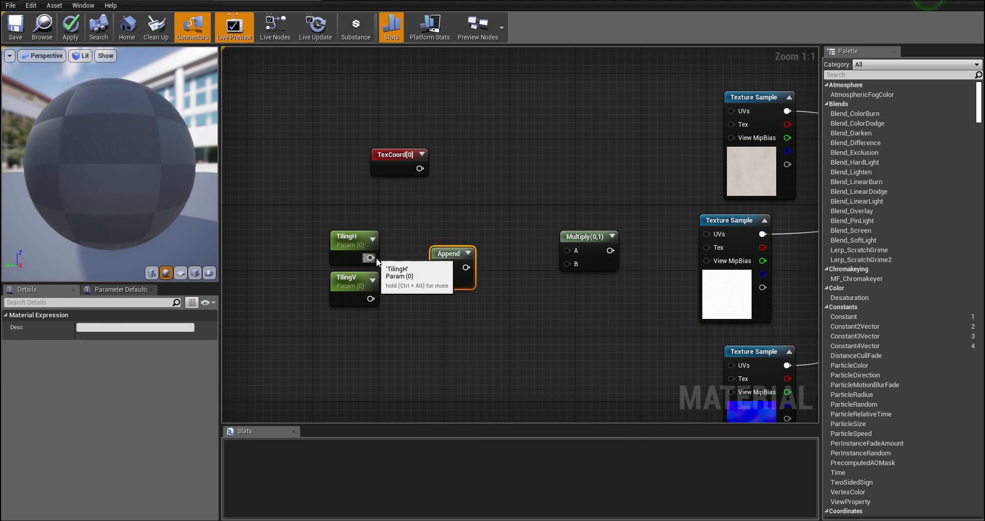
drag(371, 258, 439, 267)
drag(367, 300, 440, 281)
Set the default value of both the TilingV and TilingH parameters to 1.
click(340, 286)
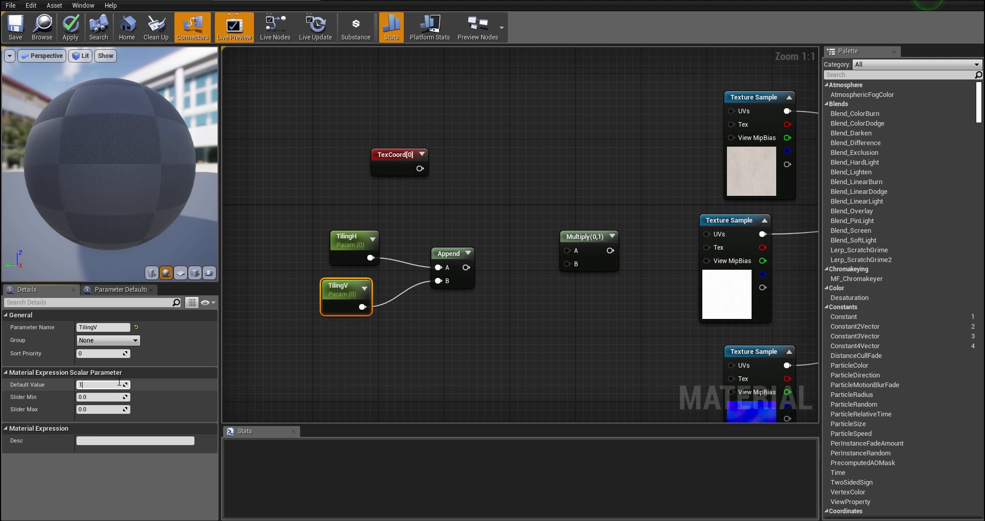
click(119, 382)
text(1)
key(Return)
click(354, 242)
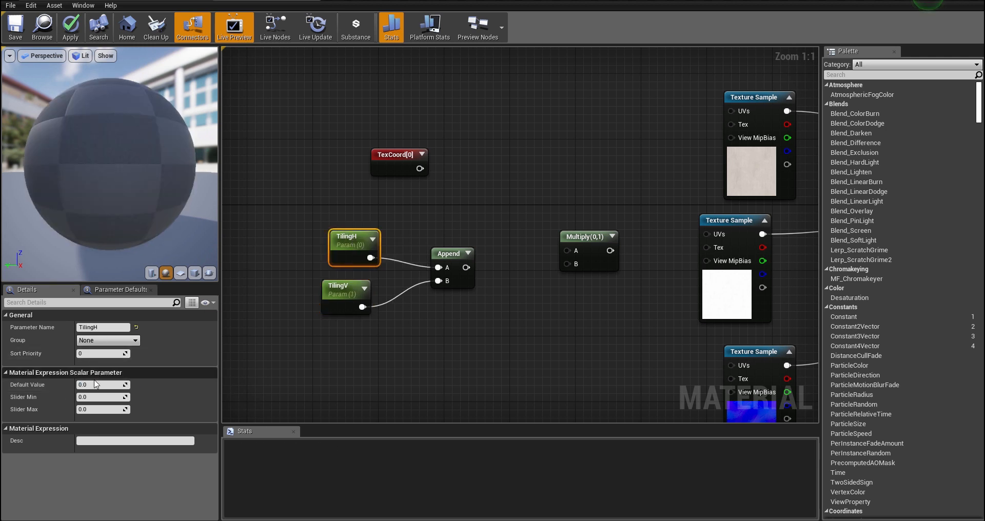
click(95, 384)
text(1)
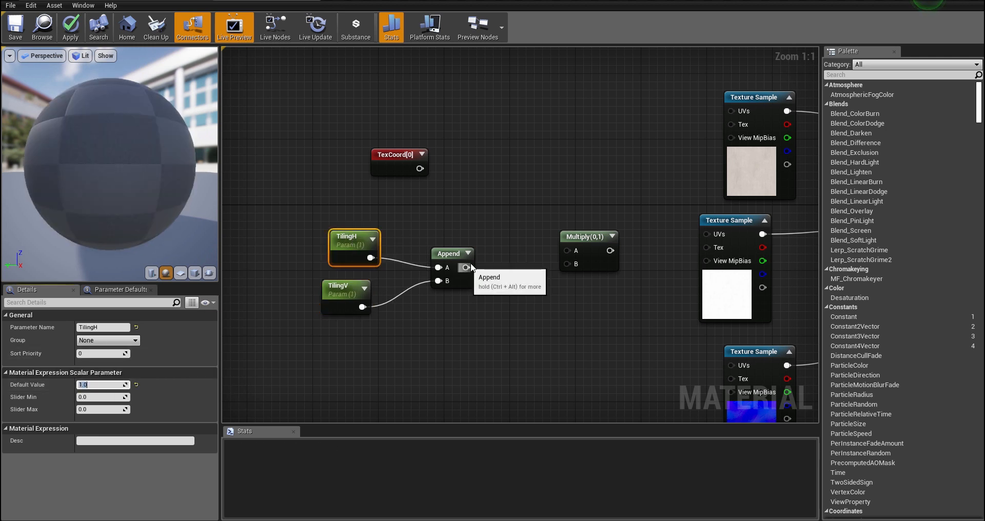
Connect the Append output to the Multiply node's B input and the TexCoord output to its A input.
drag(466, 268, 567, 265)
drag(428, 172, 465, 178)
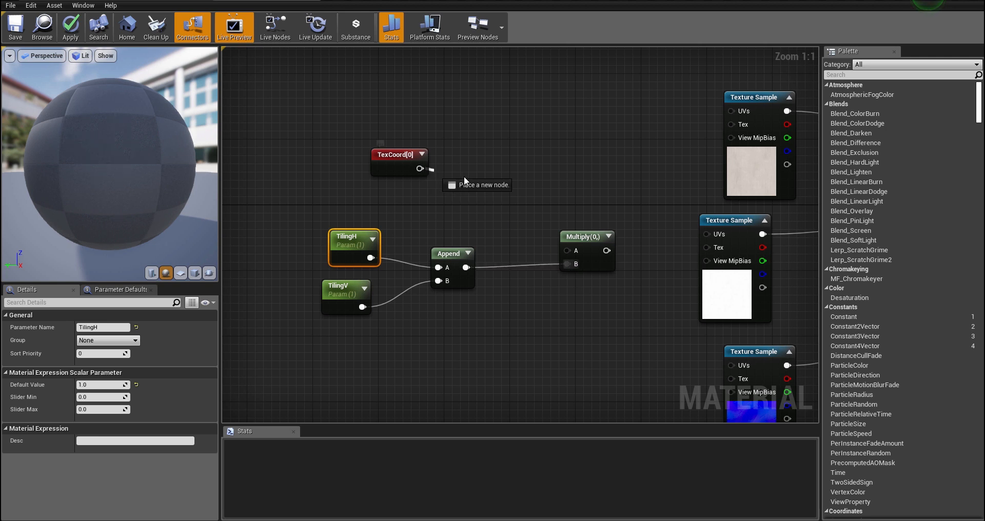
drag(593, 251, 575, 249)
Connect the Multiply output to the UVs of all four Texture Samples and save the Plaster material.
scroll(492, 211, down, 2)
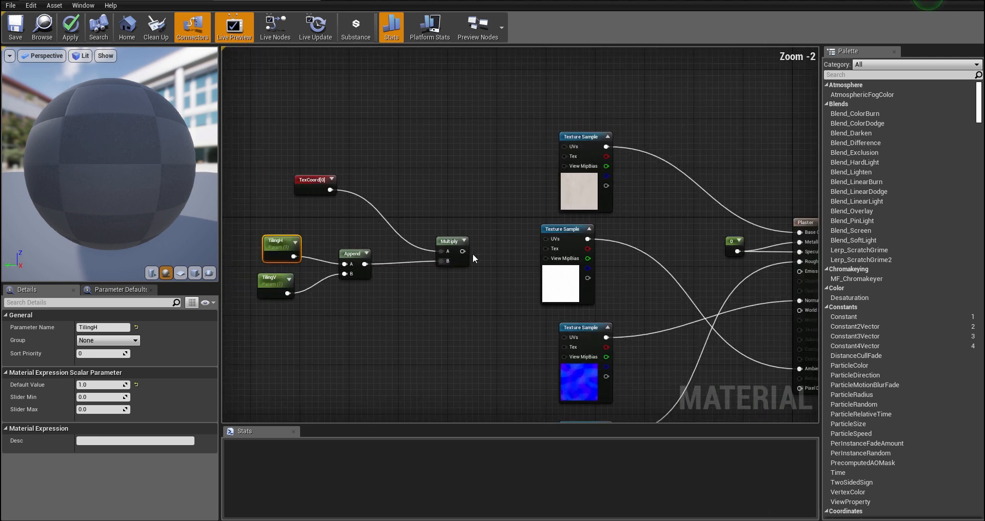
mouse_move(466, 251)
mouse_down()
mouse_move(564, 147)
mouse_move(460, 251)
mouse_up()
drag(552, 236, 553, 237)
right_drag(529, 272, 485, 147)
drag(420, 126, 530, 214)
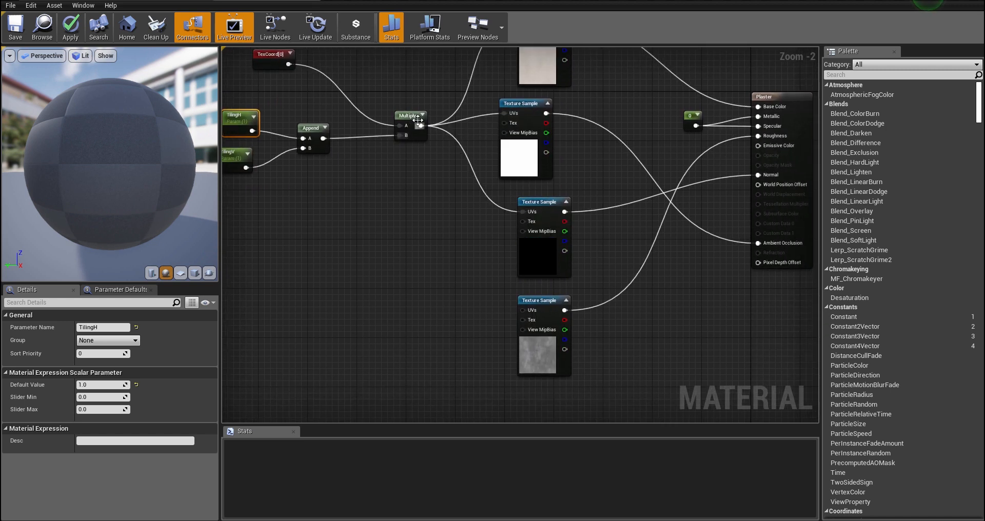
drag(422, 125, 529, 314)
right_drag(264, 147, 366, 208)
scroll(336, 120, down, 2)
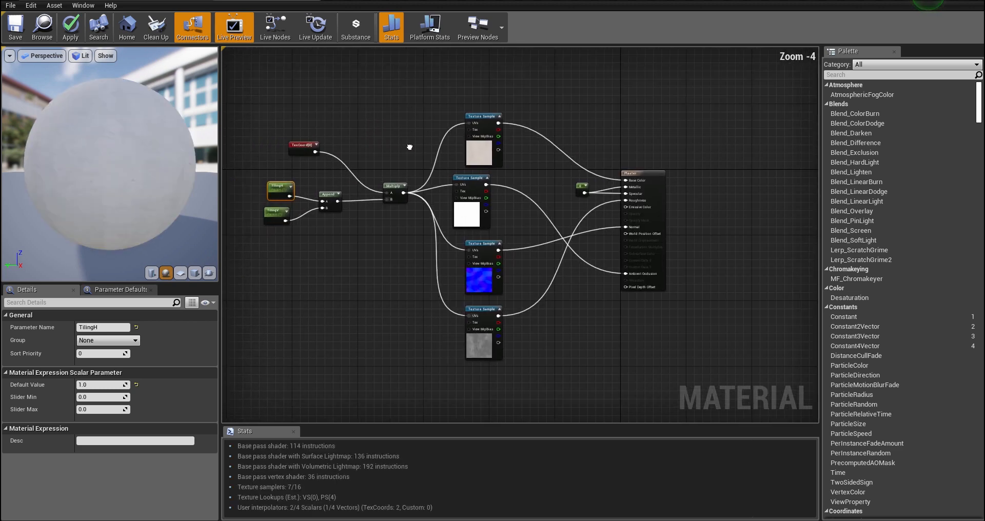
click(24, 32)
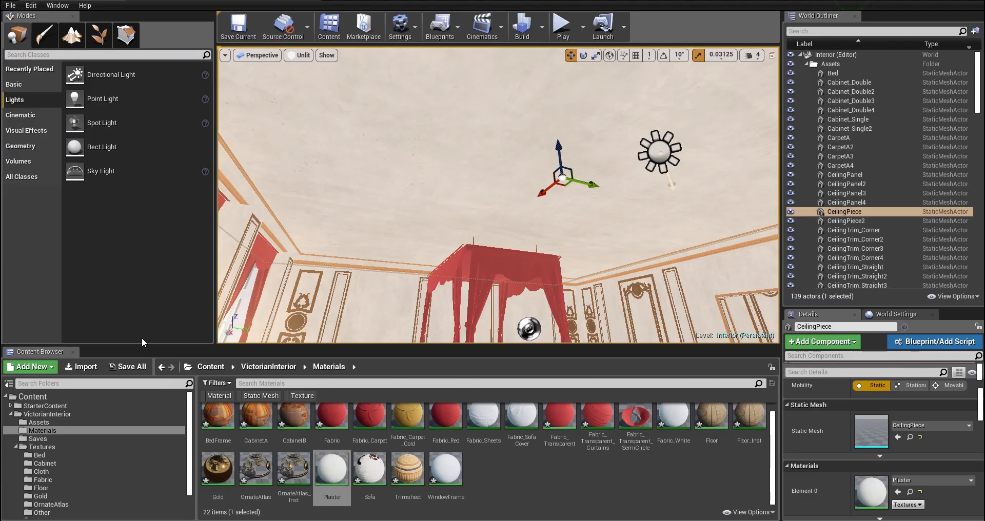
Create a material instance from Plaster and apply it to both large ceiling pieces.
right_click(334, 458)
click(390, 472)
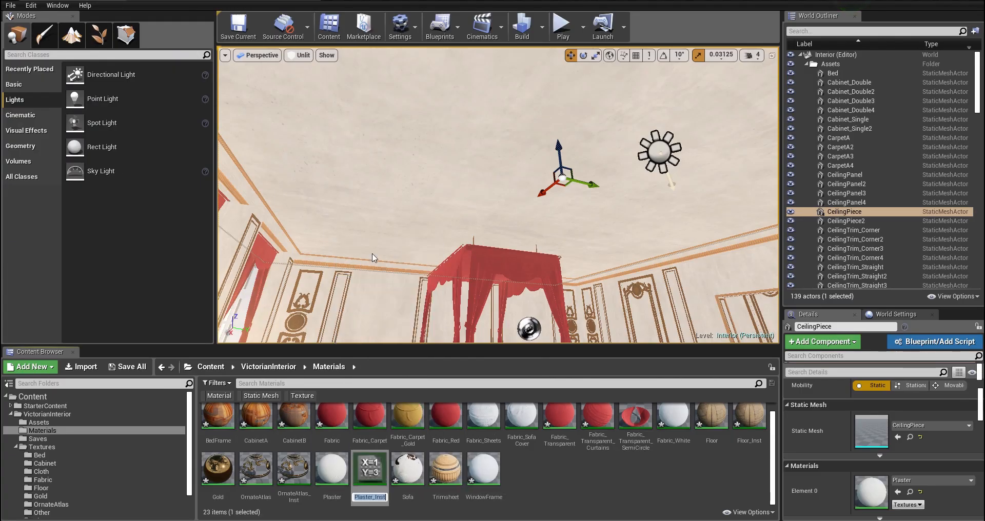
drag(384, 467, 441, 152)
right_drag(442, 152, 393, 154)
drag(376, 461, 513, 182)
right_drag(514, 182, 464, 158)
right_drag(513, 267, 507, 305)
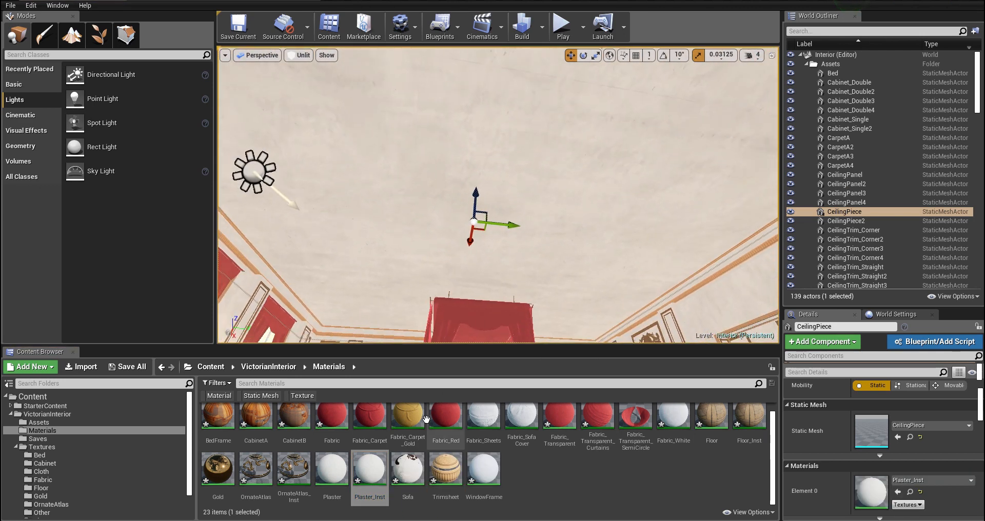
In the Plaster_Inst material instance, enable the TilingH and TilingV overrides and set them to 2 and 3.
double_click(370, 469)
click(774, 122)
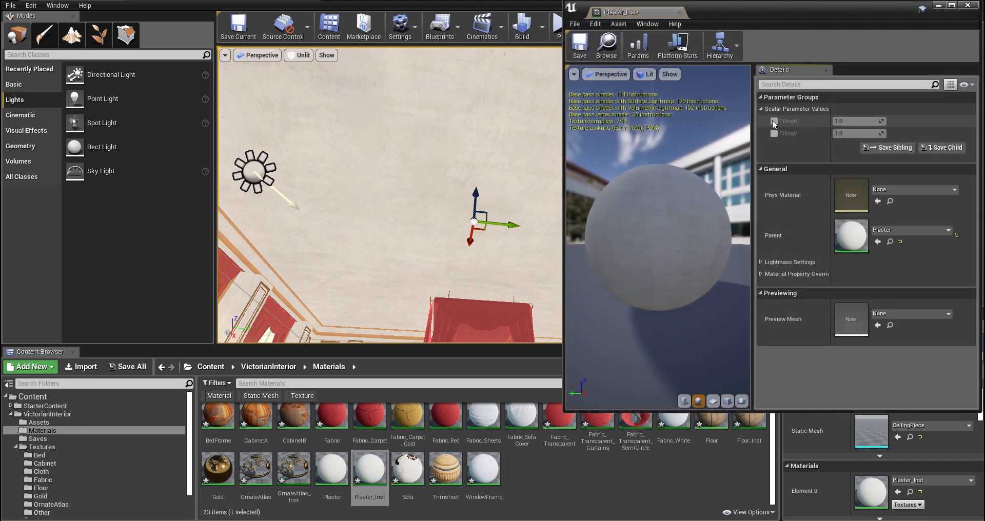
click(774, 134)
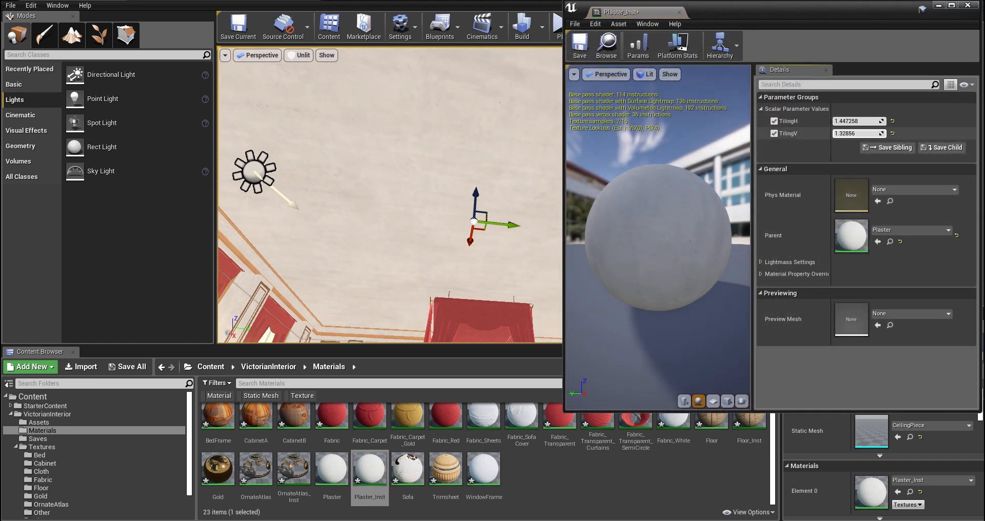
drag(841, 134, 839, 130)
text(2.0)
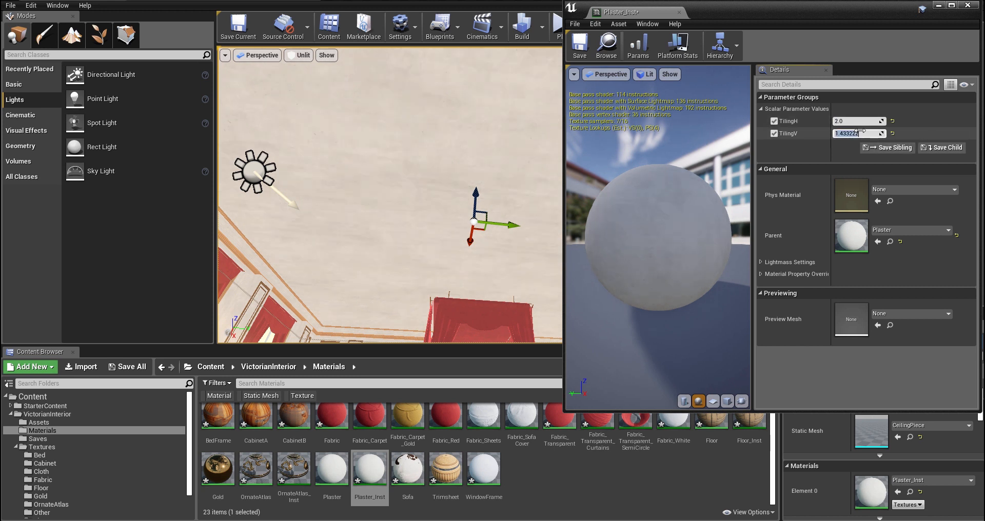
key(Return)
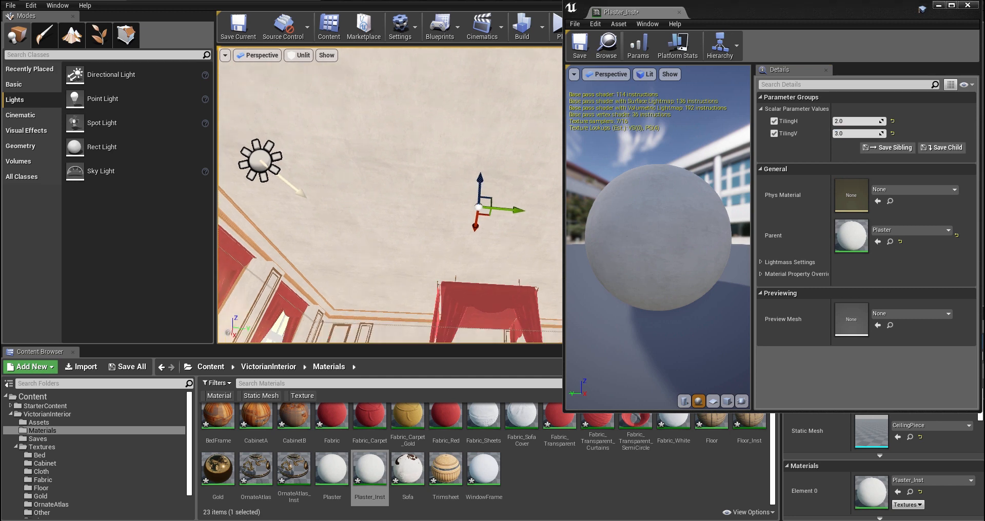
Try a TilingH of 4 on the ceiling plaster, testing TilingV at 5 and then back at 3.
click(852, 123)
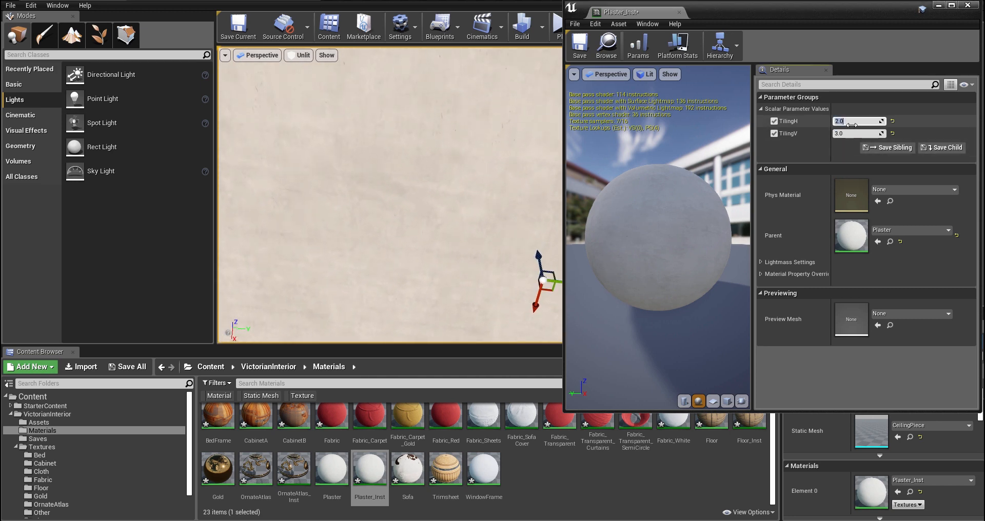
text(4)
key(Return)
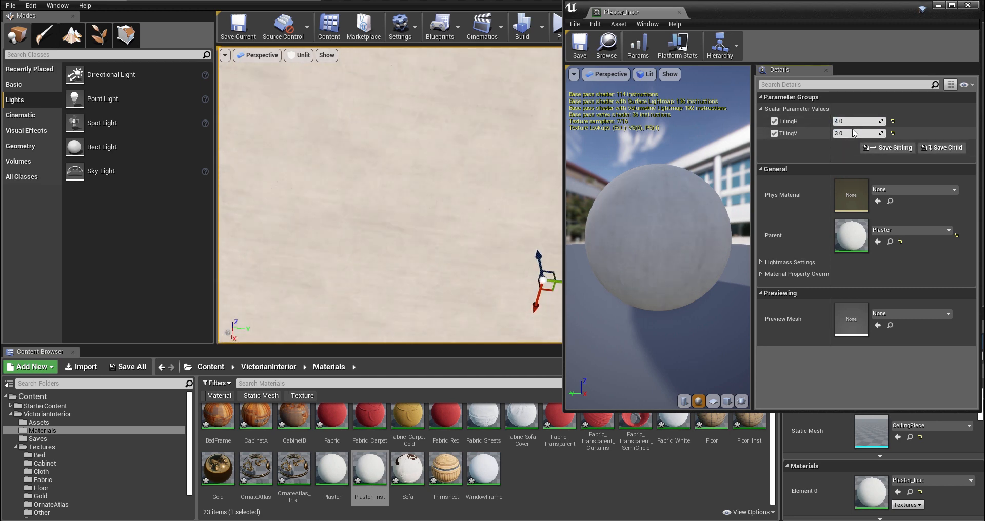
mouse_move(508, 165)
right_down()
mouse_move(505, 187)
mouse_move(505, 174)
right_up()
key(s)
key(w)
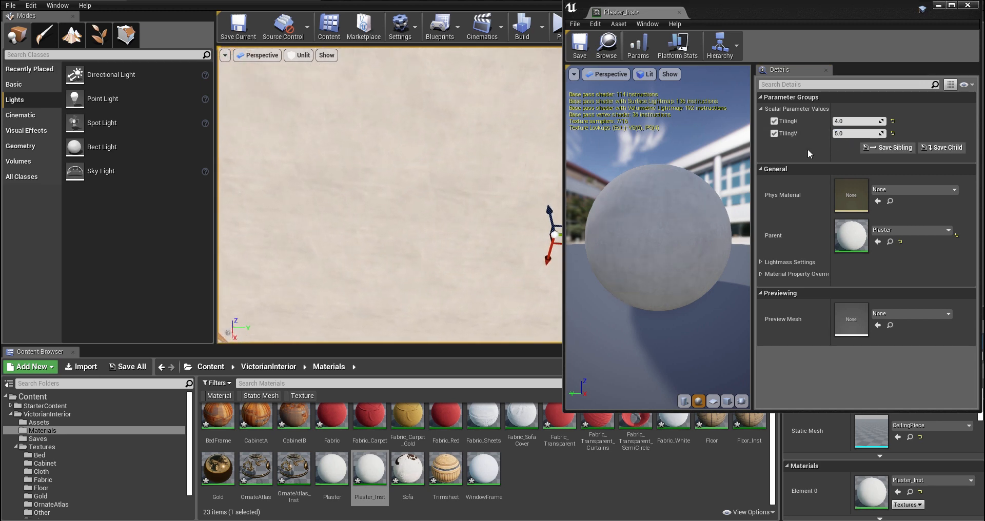
click(858, 134)
key(Return)
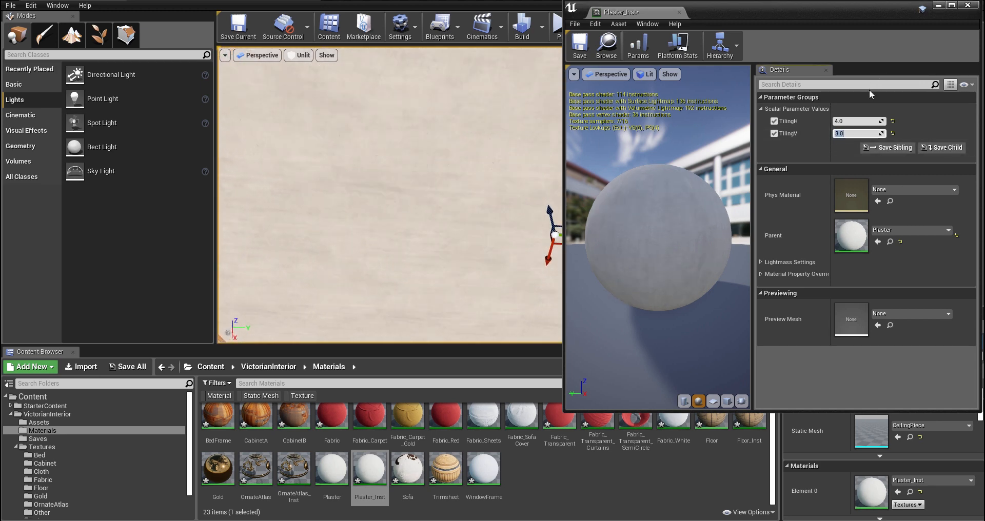
Set TilingH to 5 and TilingV to 4, check the ceiling, then save and close the material instance.
text(5)
key(Return)
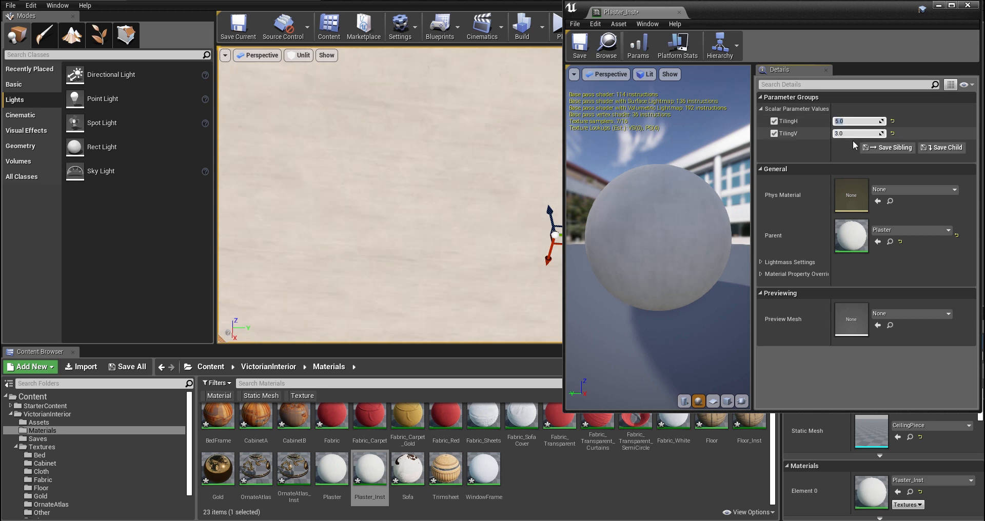
key(Return)
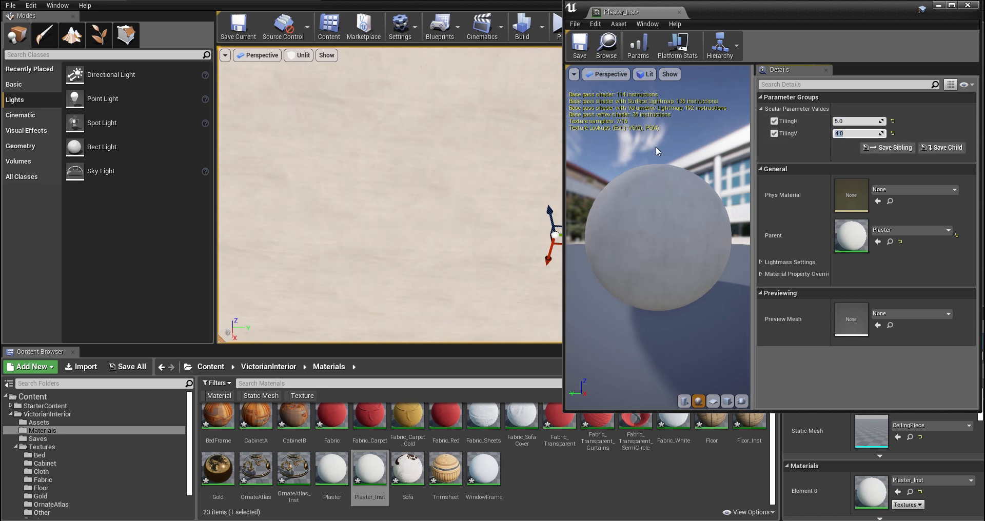
right_drag(457, 133, 508, 57)
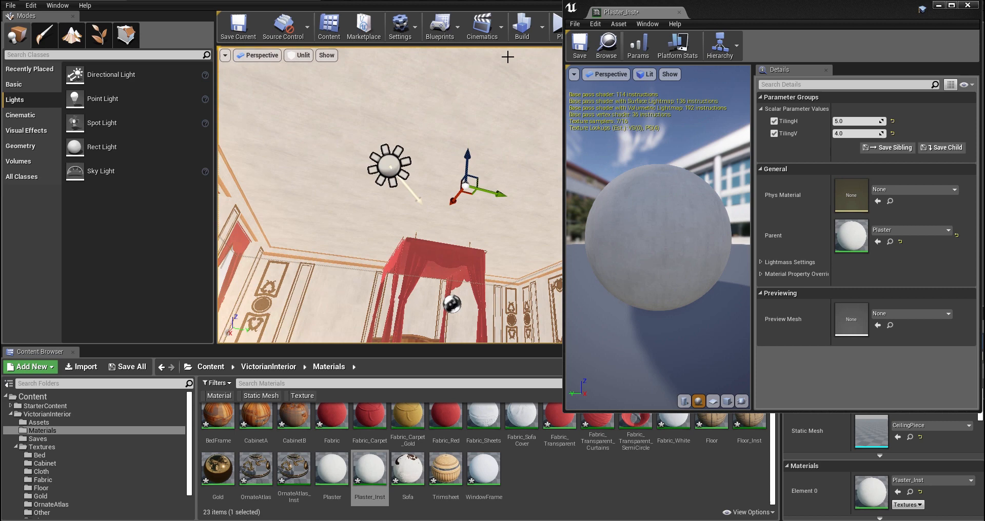
click(580, 47)
click(679, 12)
Switch the viewport back to Lit shading and frame the bed, sofa and carpet.
right_drag(405, 77, 405, 77)
click(300, 55)
click(320, 76)
right_drag(405, 153, 421, 175)
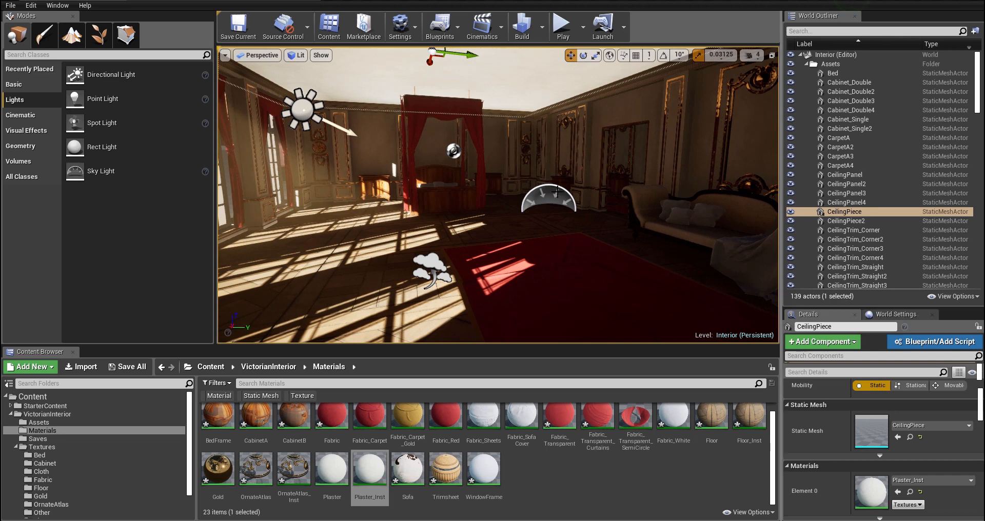
Select the Sky Light, enlarge the properties area and check the Lightmass settings in World Settings.
click(556, 191)
drag(834, 306, 835, 141)
click(894, 148)
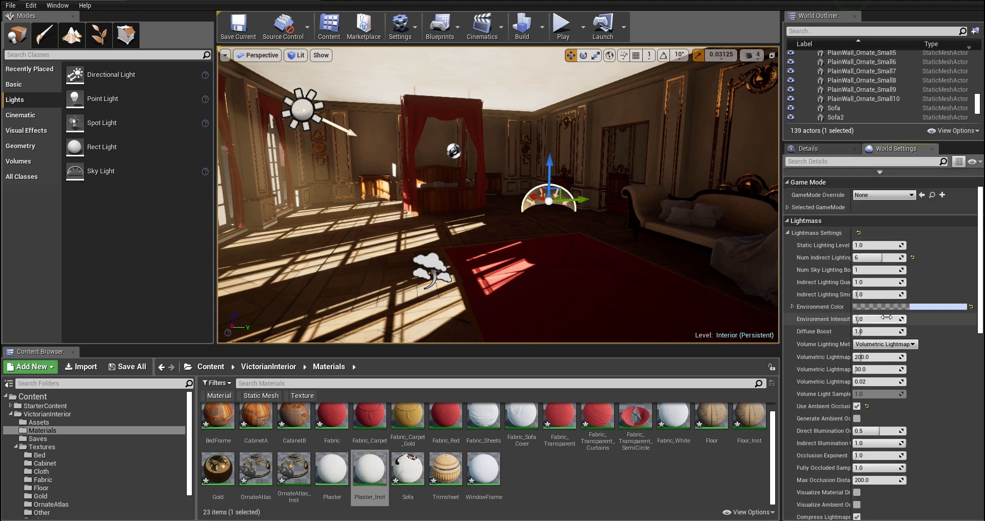
Reframe the room slightly and save all modified assets in the project.
right_drag(662, 277, 572, 262)
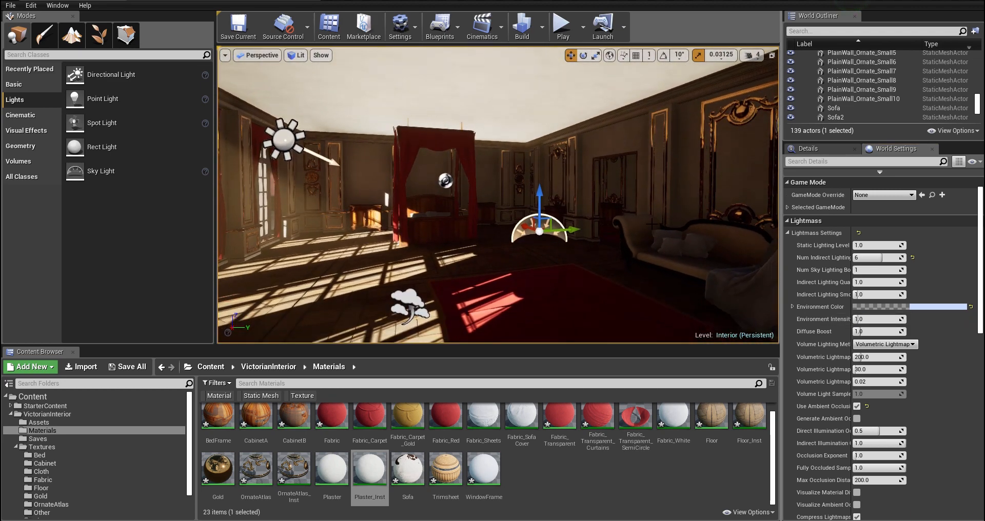
click(128, 367)
click(583, 355)
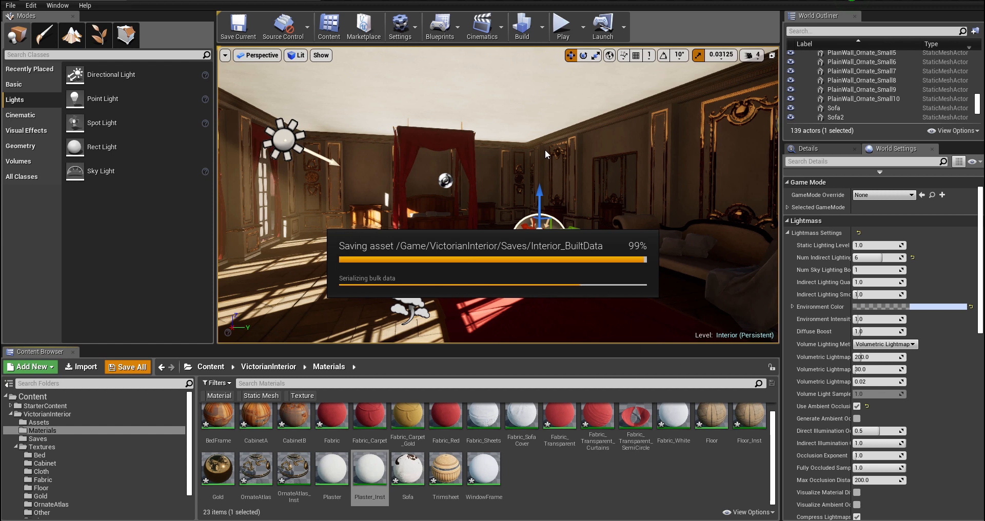
Enlarge the viewport by shrinking the Content Browser and the Modes area, and select the Sky Light.
drag(579, 148, 536, 56)
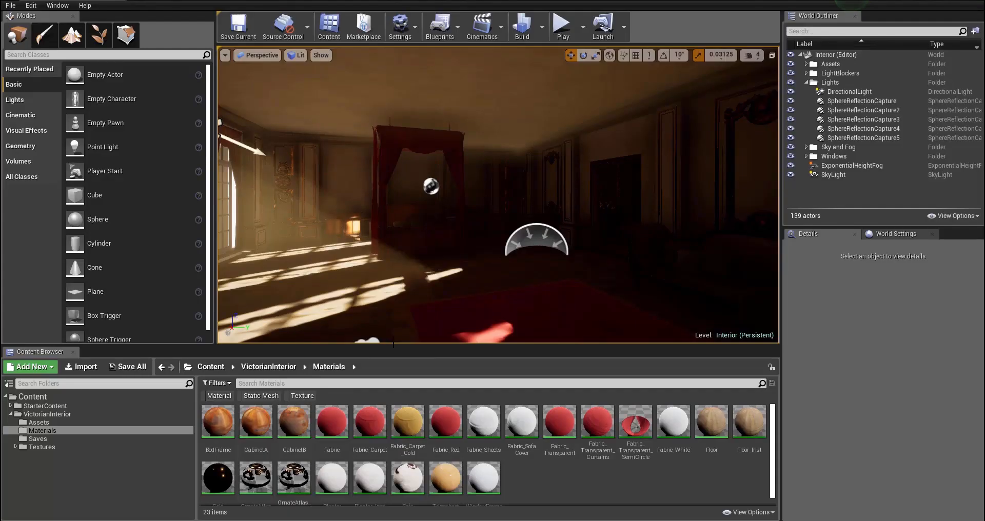
drag(391, 374, 391, 376)
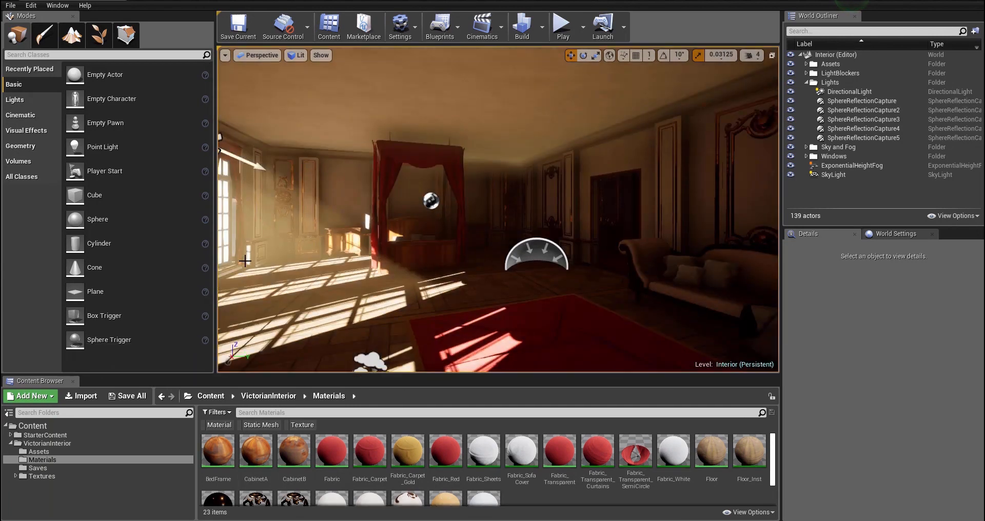
drag(215, 251, 157, 252)
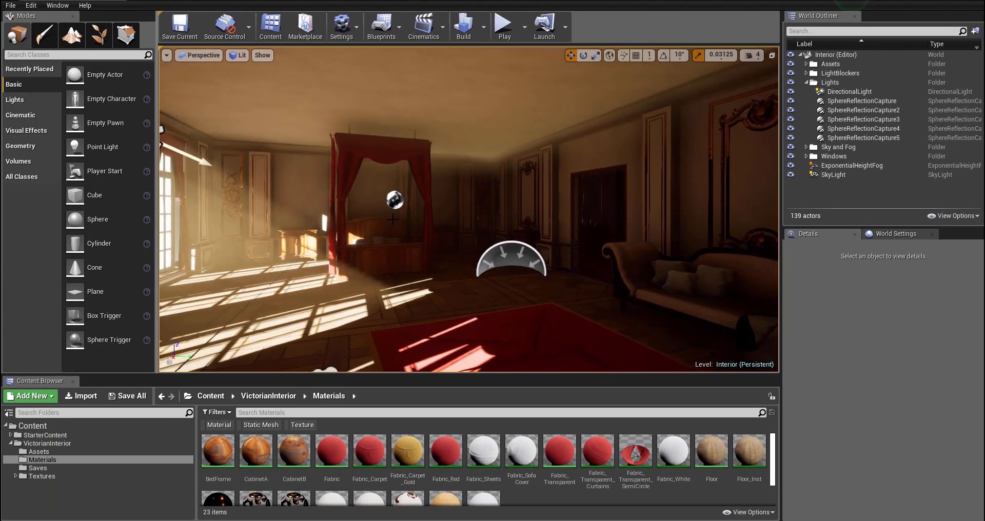
click(505, 245)
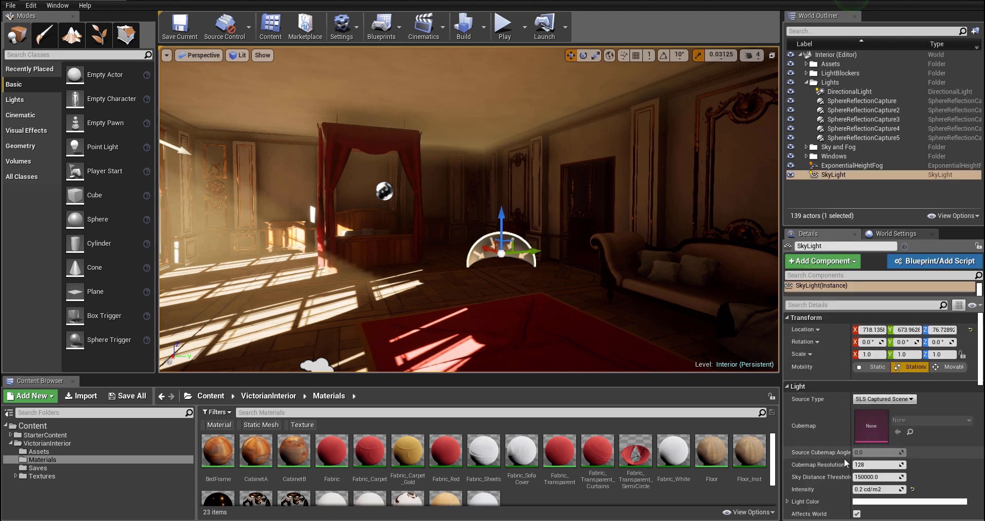
Set the SkyLight's intensity to 0.7 cd/m2.
click(882, 487)
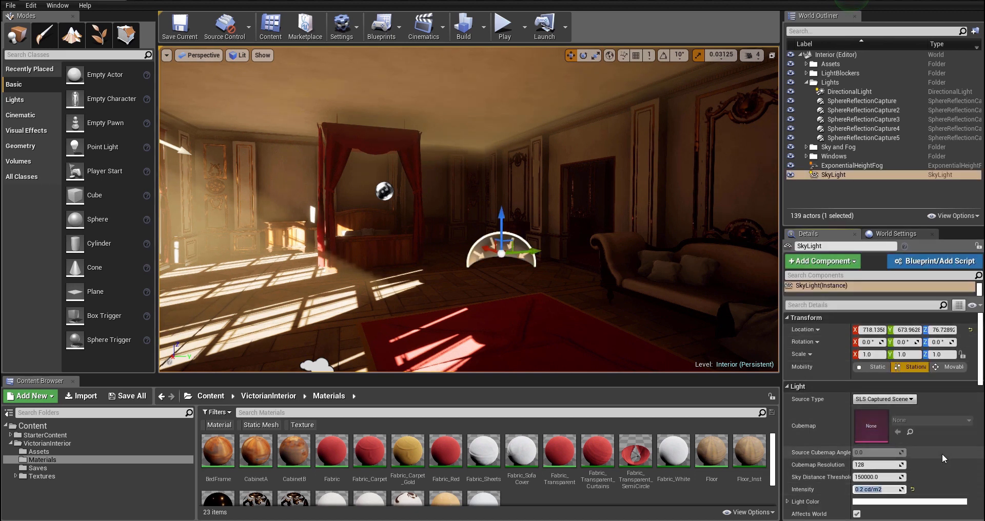
text(0.7)
key(Return)
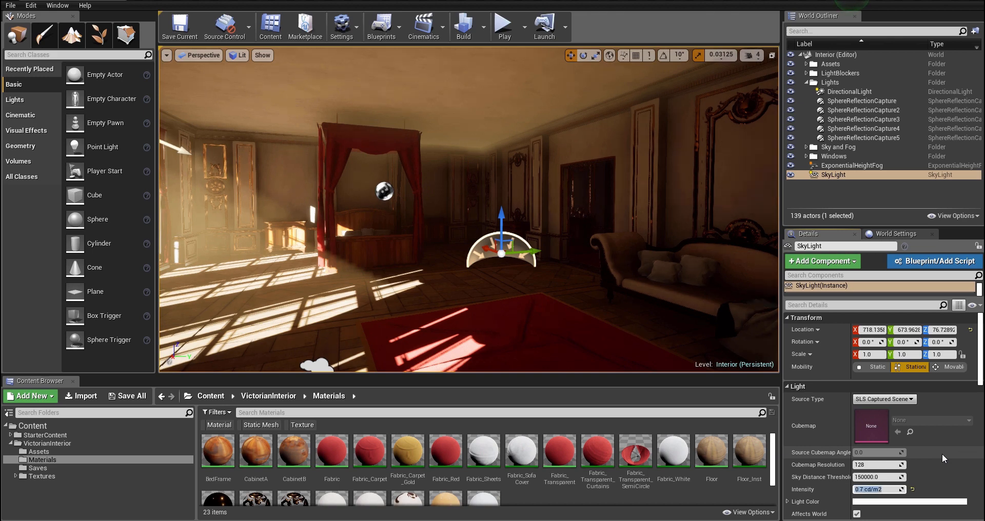
mouse_move(570, 145)
right_down()
mouse_move(524, 138)
mouse_move(641, 146)
mouse_move(538, 149)
mouse_move(564, 148)
right_up()
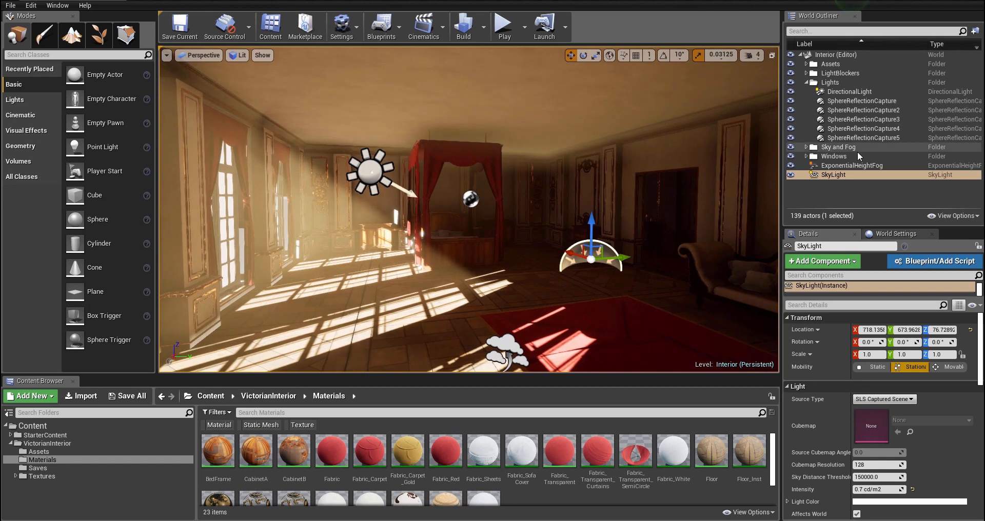
Select ExponentialHeightFog and set its volumetric fog View Distance to about 3314.
click(834, 165)
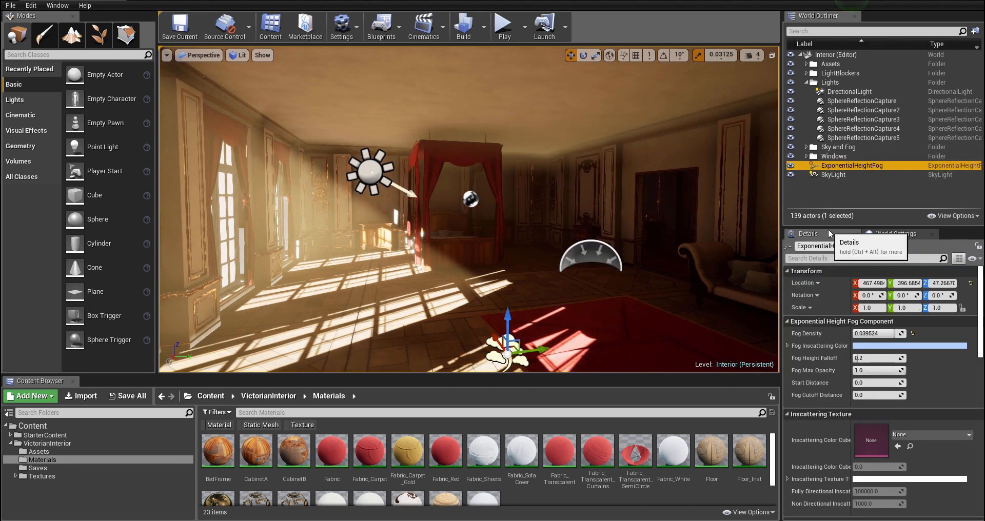
drag(827, 226, 826, 141)
scroll(888, 386, down, 6)
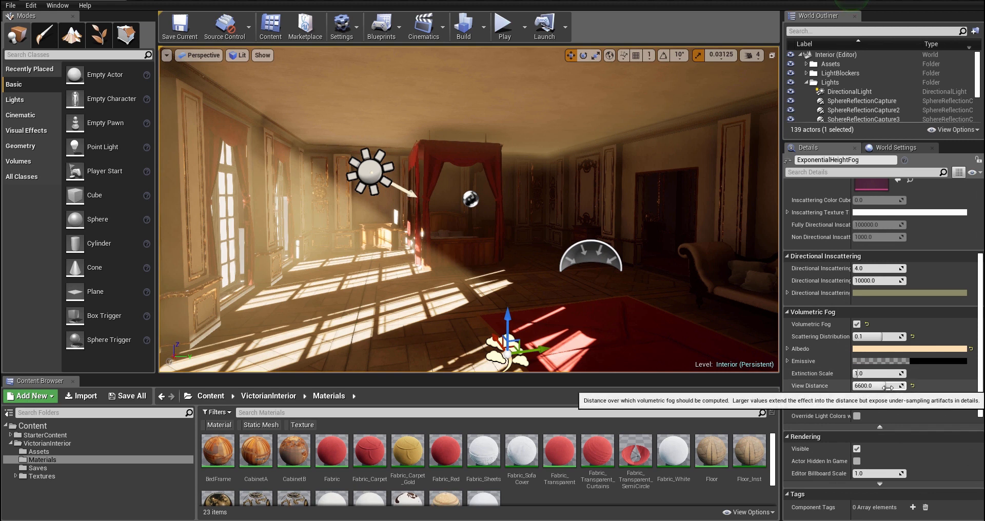
drag(888, 388, 862, 387)
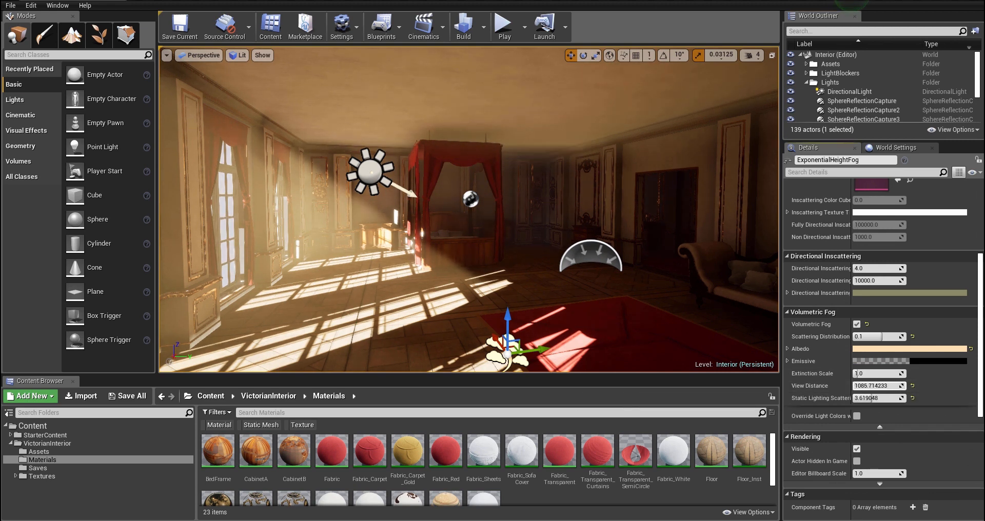
drag(863, 387, 872, 388)
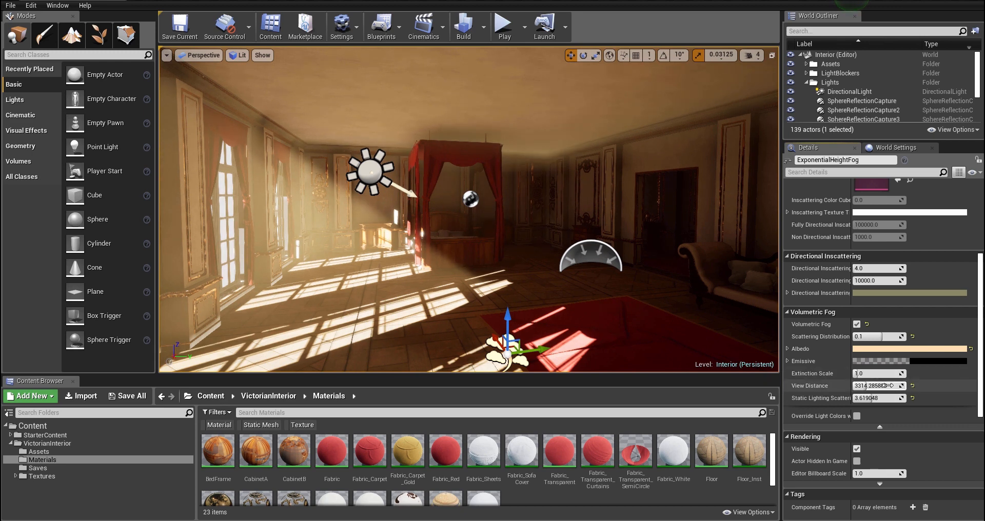
Try a fog Scattering Distribution of 1.0, and restore it to 0.1.
drag(877, 337, 874, 336)
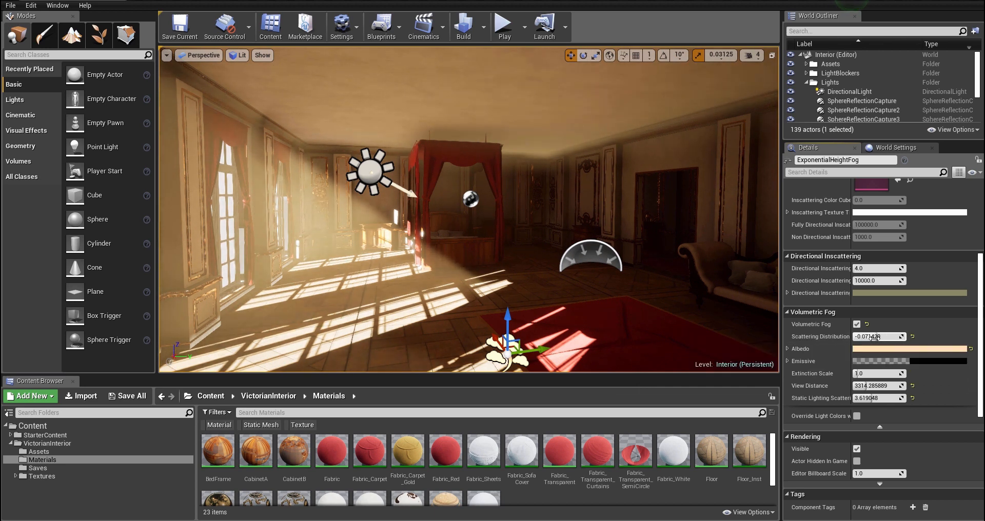
click(875, 336)
text(1)
key(Return)
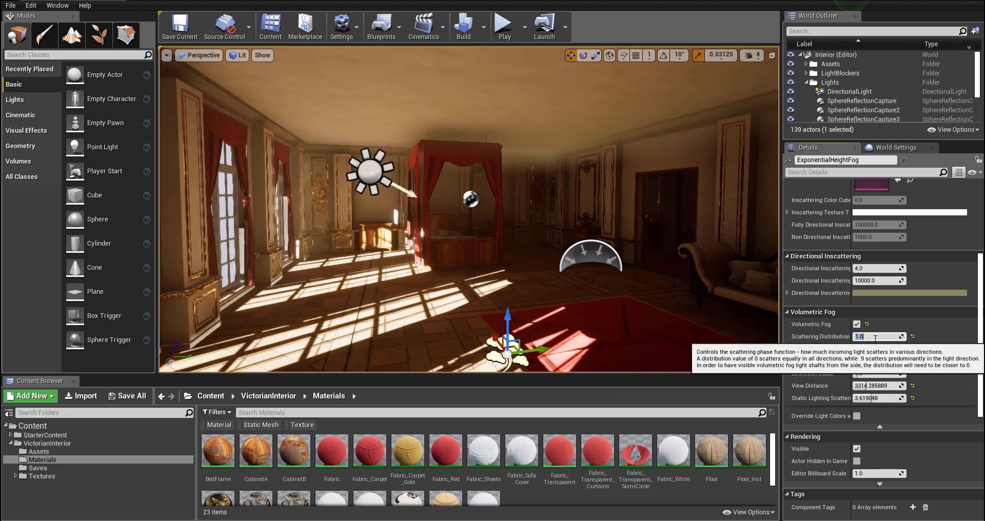
text(0.1)
key(Return)
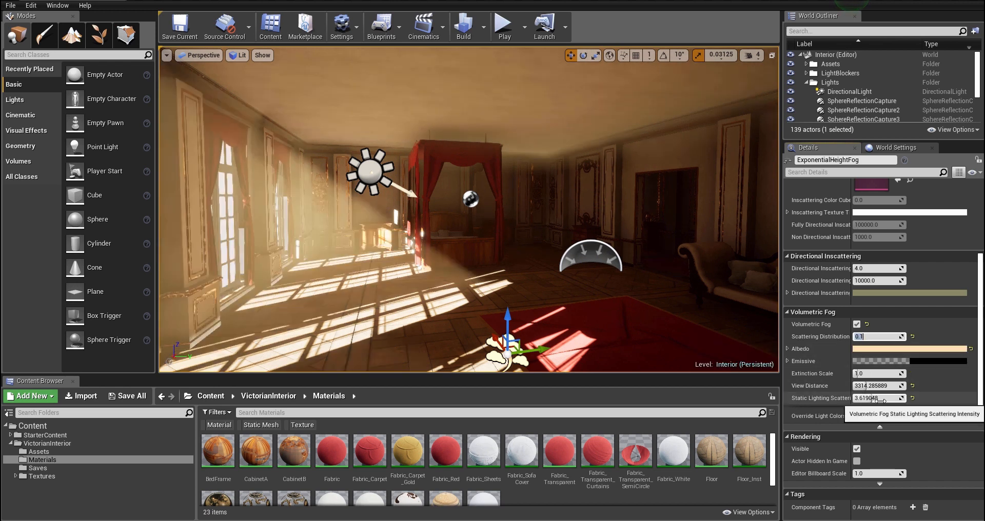
Set the fog's Static Lighting Scattering Intensity to 0.1.
mouse_move(882, 400)
mouse_down()
mouse_move(893, 400)
mouse_move(862, 399)
mouse_up()
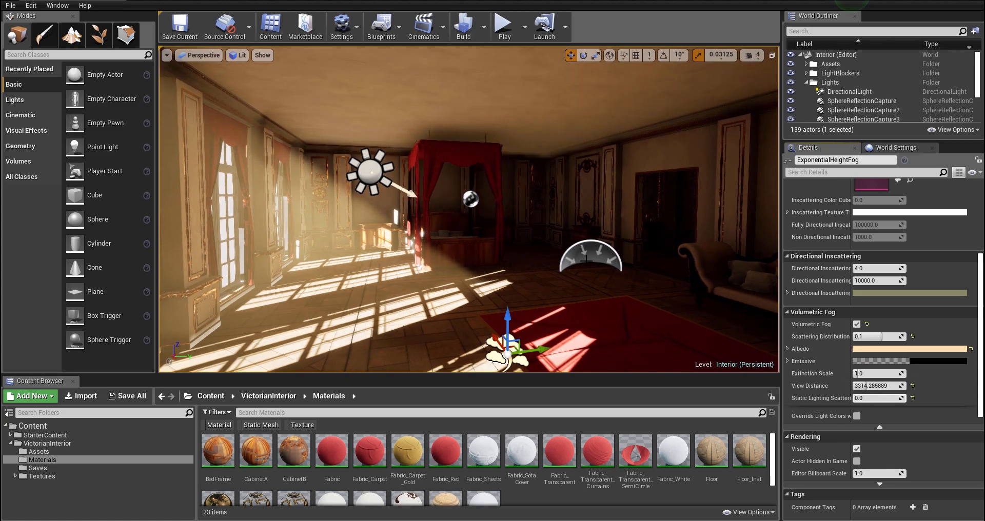
key(w)
right_drag(587, 261, 474, 261)
key(s)
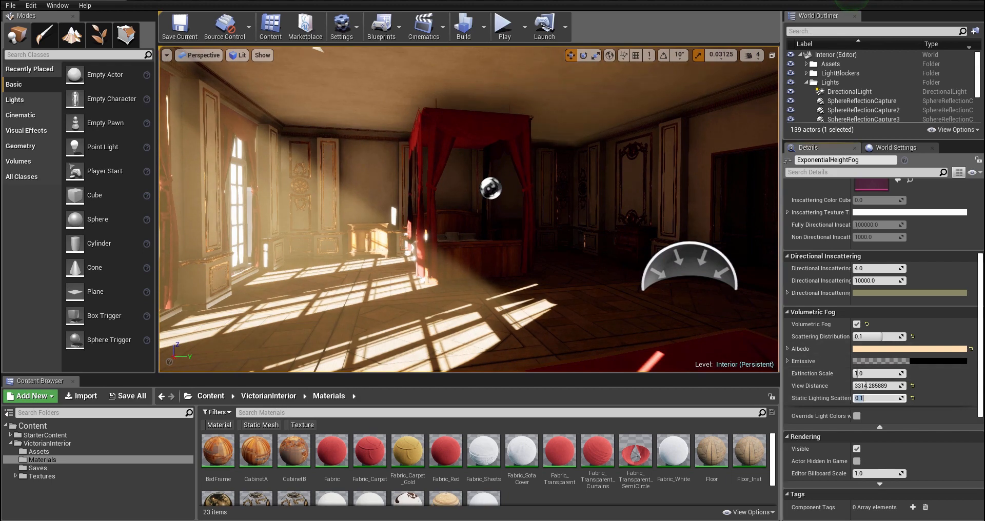
key(d)
mouse_move(739, 267)
right_down()
mouse_move(749, 267)
mouse_move(729, 267)
right_up()
key(a)
Set the volumetric fog's Extinction Scale to 0.7.
mouse_move(872, 376)
mouse_down()
mouse_move(904, 375)
mouse_move(871, 374)
mouse_up()
key(d)
right_drag(719, 267, 722, 267)
key(a)
key(s)
key(w)
click(871, 371)
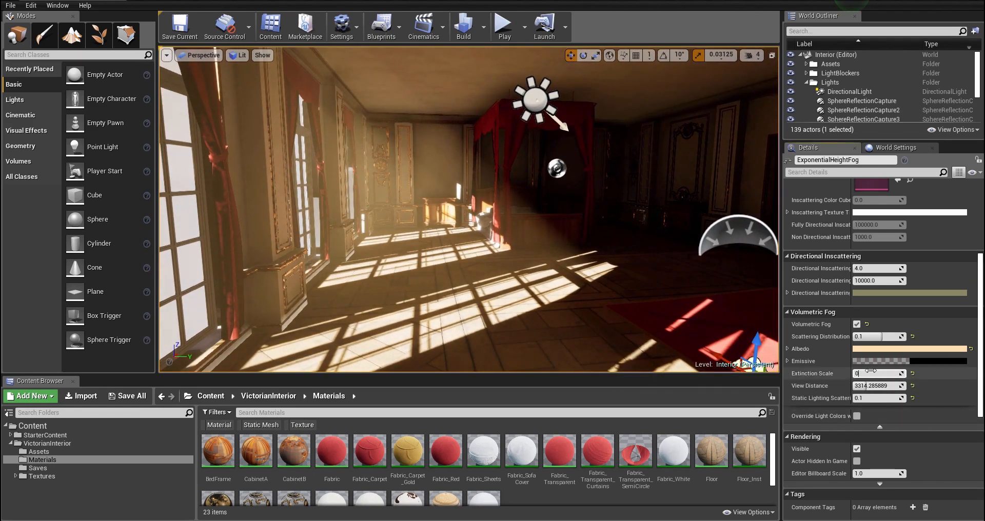
Examine the fog and light in the room from the windows, bed and sofa sides.
right_drag(718, 303, 707, 261)
key(d)
key(w)
key(w)
key(a)
key(s)
key(s)
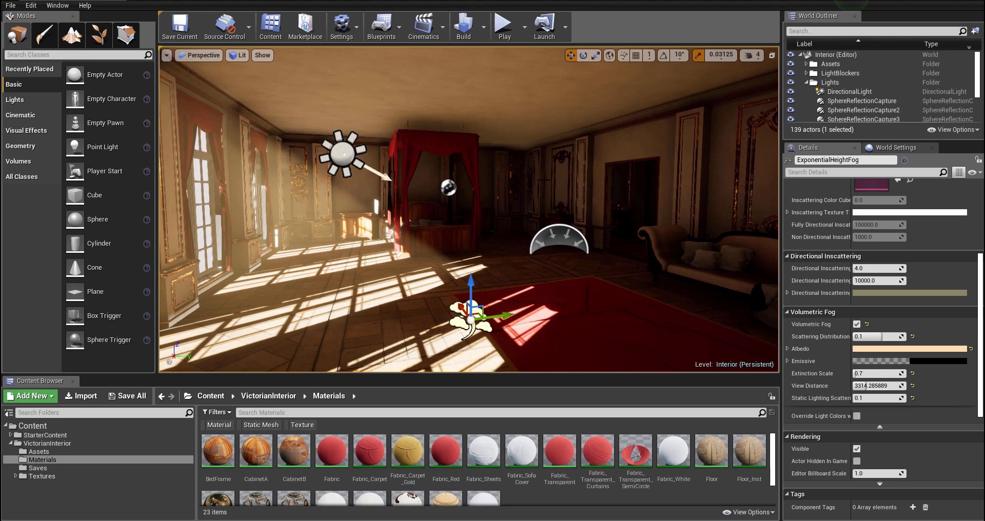
right_drag(545, 179, 574, 181)
key(d)
key(w)
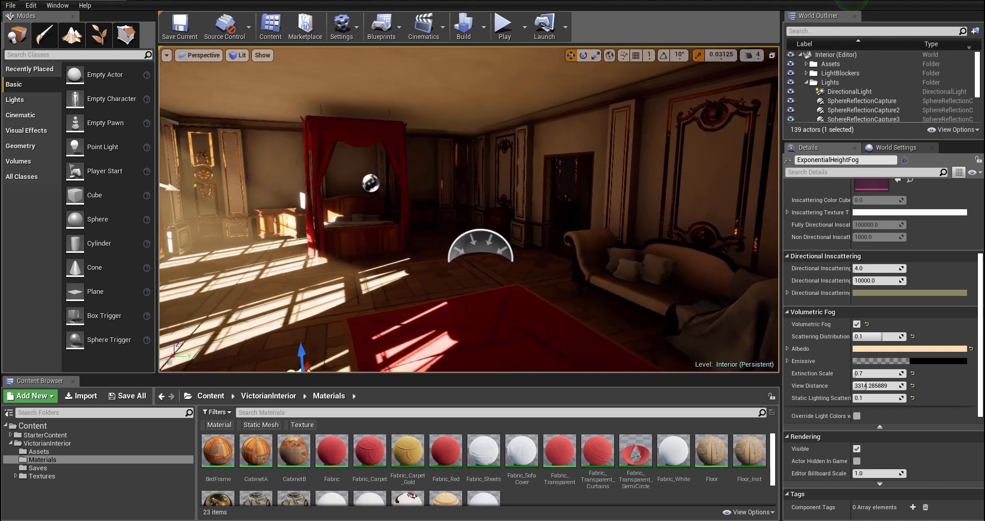
Review the Lightmass options in the World Settings and check the room's overall lighting.
scroll(842, 313, down, 4)
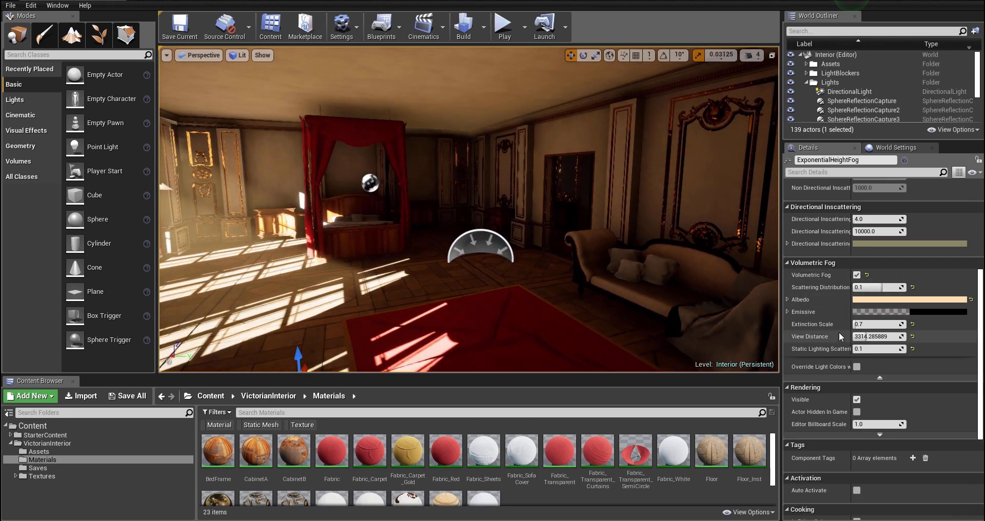
click(883, 148)
scroll(823, 272, down, 4)
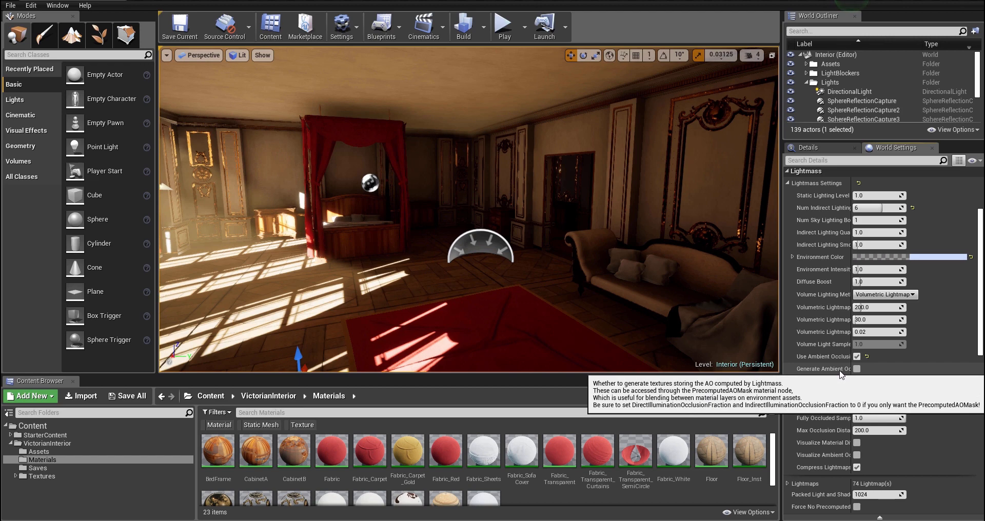
right_drag(539, 220, 536, 251)
key(s)
key(w)
key(s)
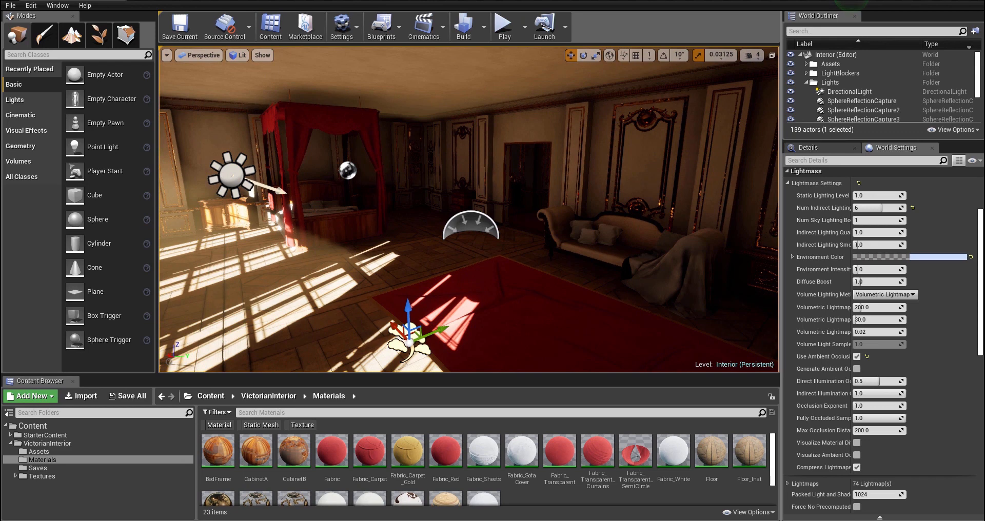
Rebuild the level's reflection captures and its lighting.
click(484, 29)
click(513, 125)
click(485, 32)
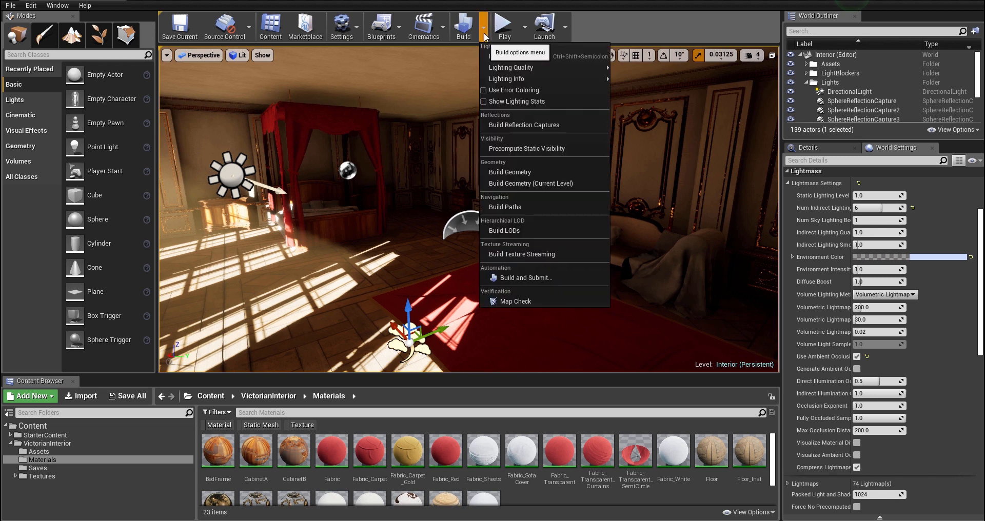
click(516, 55)
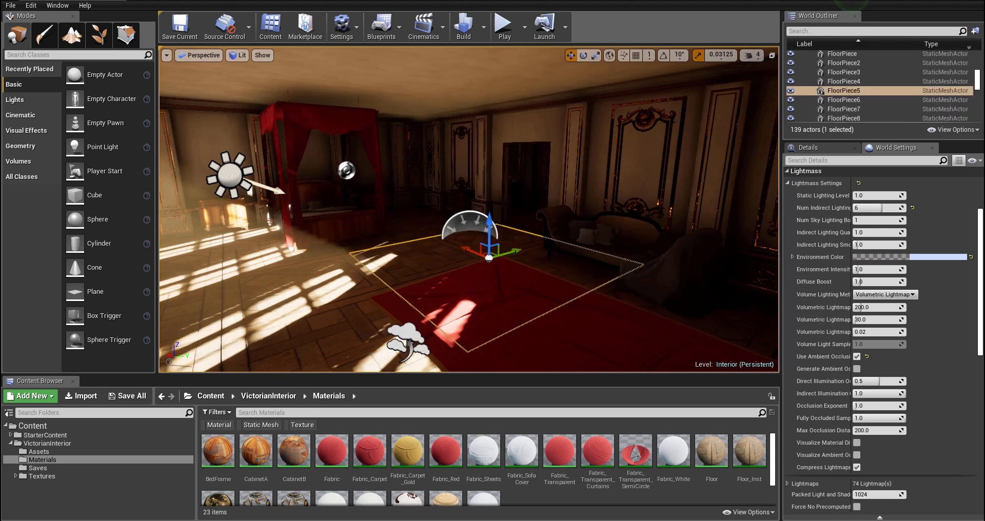
mouse_move(469, 209)
right_down()
mouse_move(500, 210)
mouse_move(441, 205)
mouse_move(519, 206)
mouse_move(444, 206)
mouse_move(463, 214)
right_up()
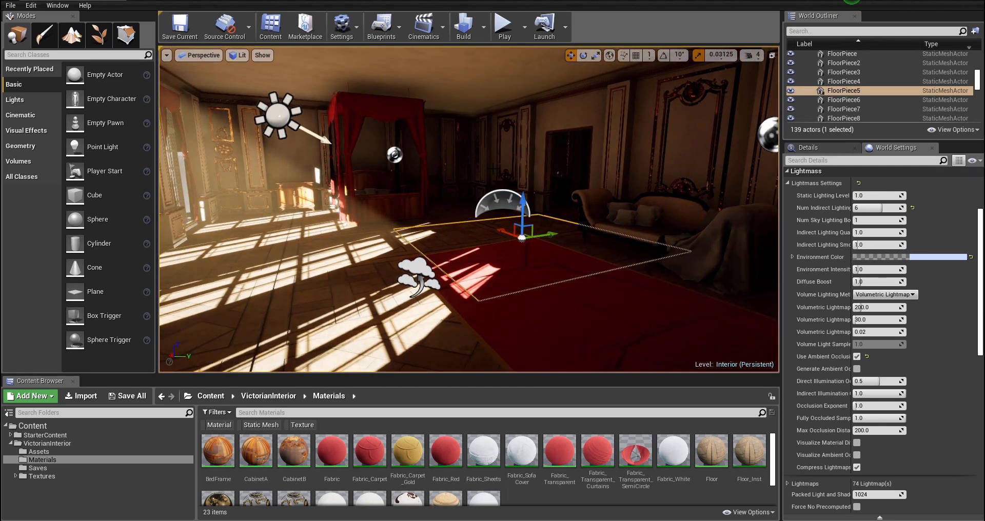
right_drag(494, 168, 521, 161)
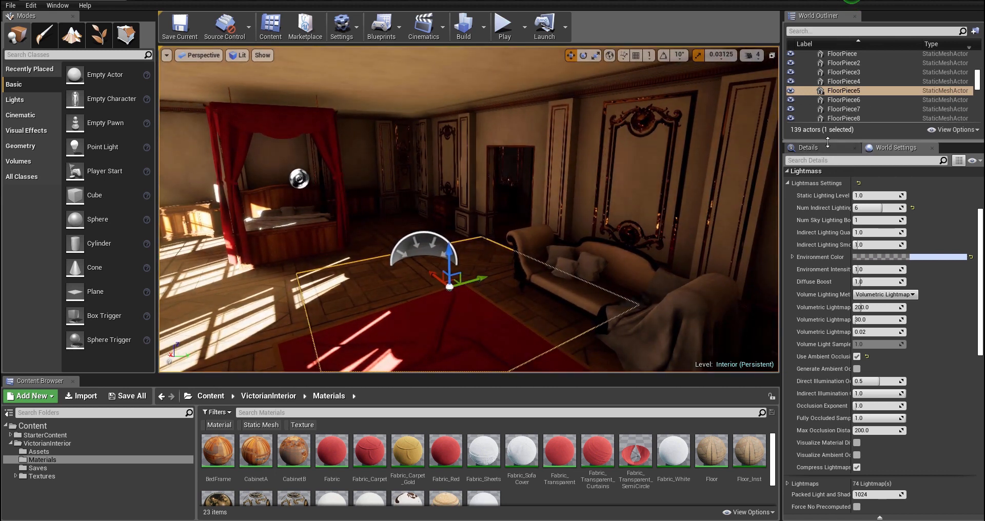
Enlarge the World Outliner, select the Lights folder in it and bring up the Details.
drag(827, 140, 842, 308)
scroll(908, 116, up, 10)
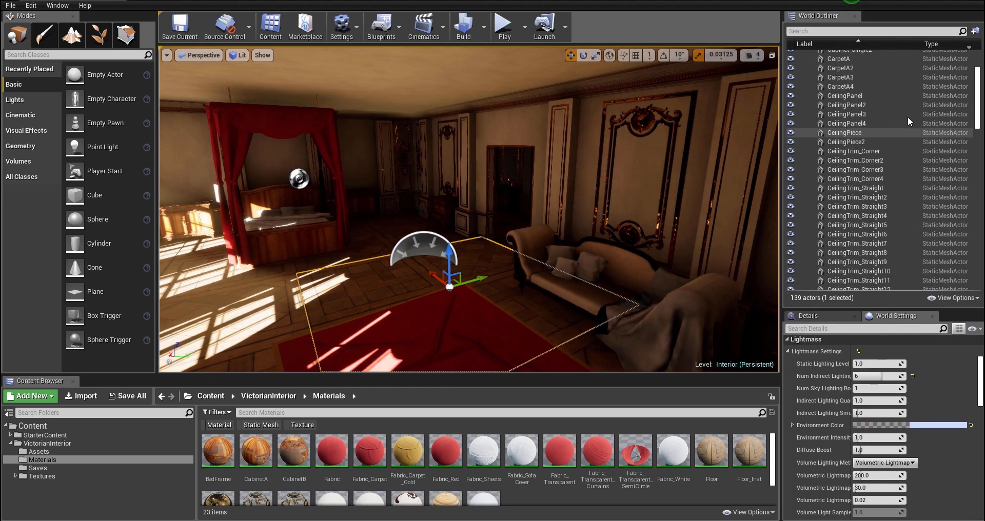
click(806, 64)
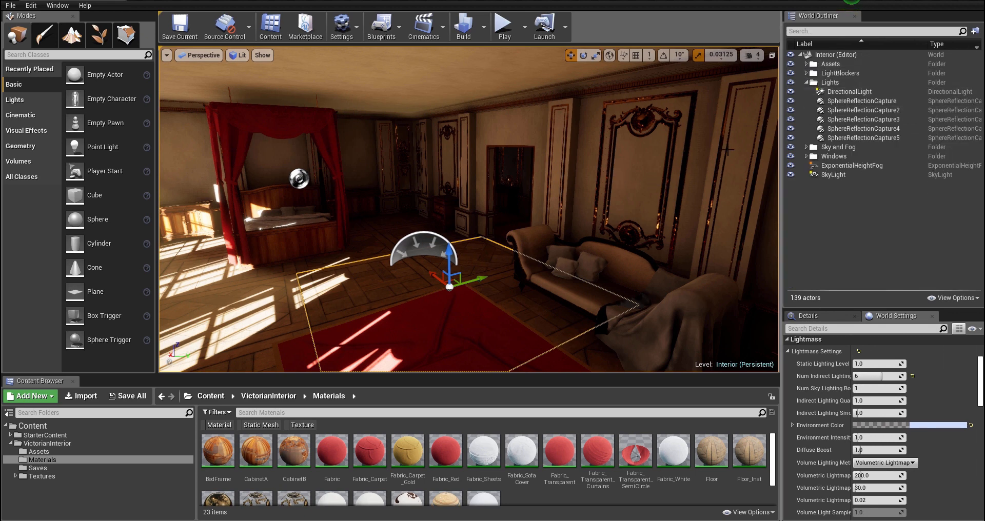
click(830, 83)
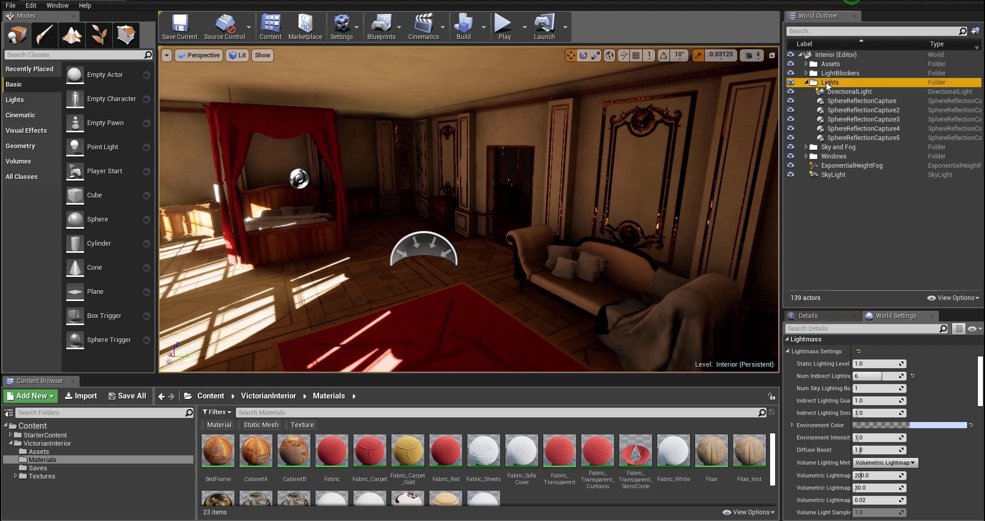
click(825, 314)
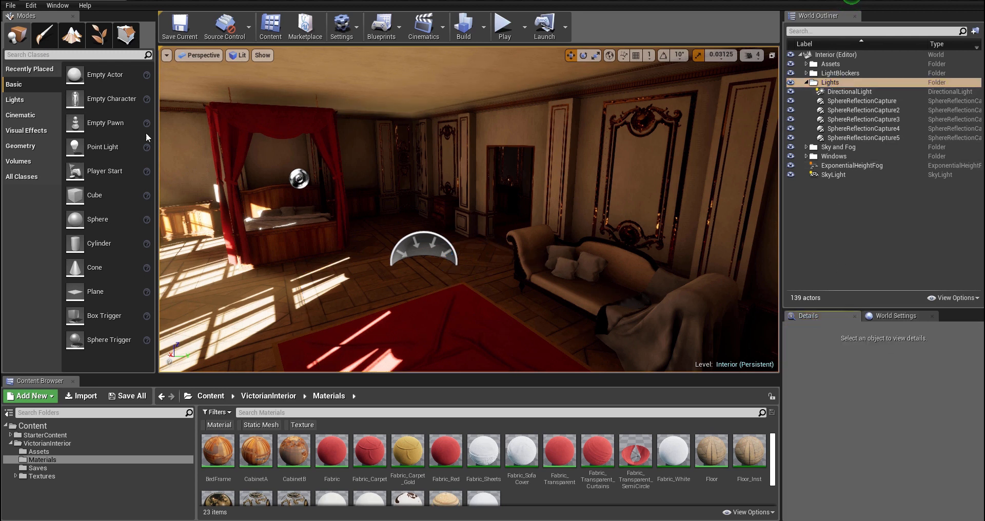
Place a Post Process Volume on the floor between the red carpet and the sofa.
click(26, 130)
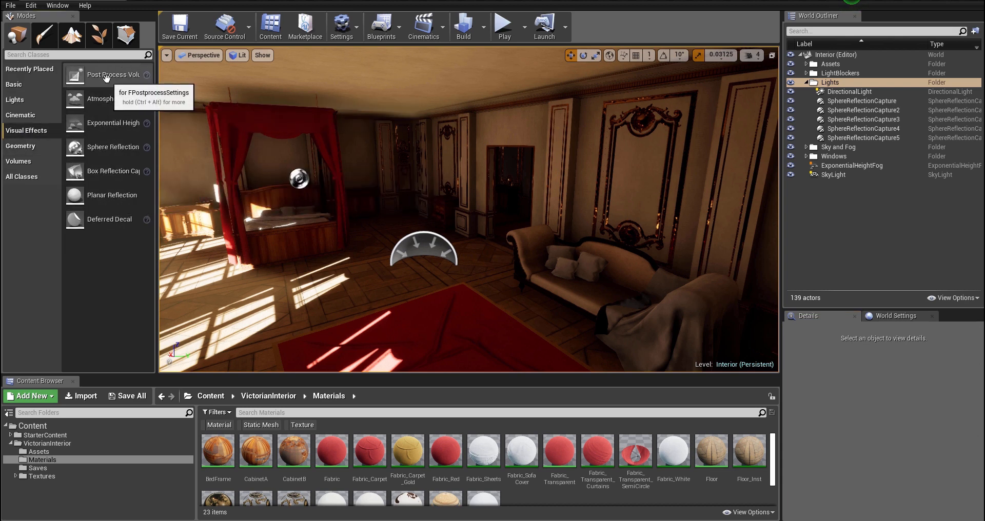
drag(107, 77, 462, 285)
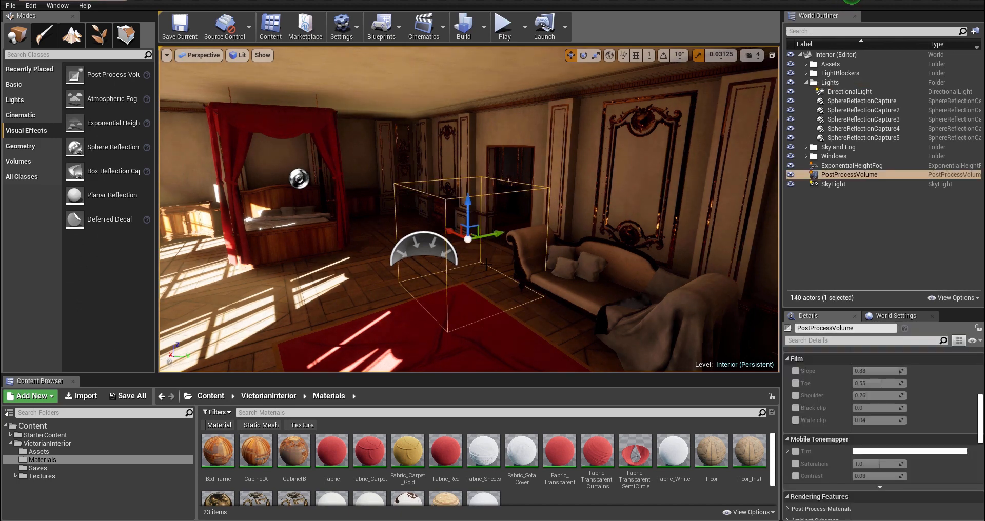
mouse_move(461, 285)
right_down()
mouse_move(426, 282)
mouse_move(457, 284)
right_up()
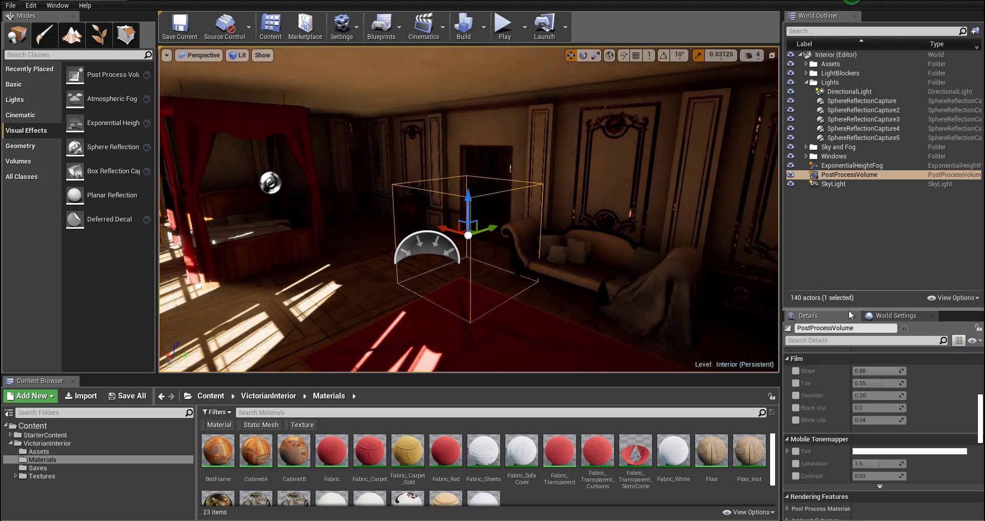
Set the Post Process Volume's box brush size to 5000 in X, Y and Z.
drag(811, 307, 812, 144)
scroll(839, 272, up, 4)
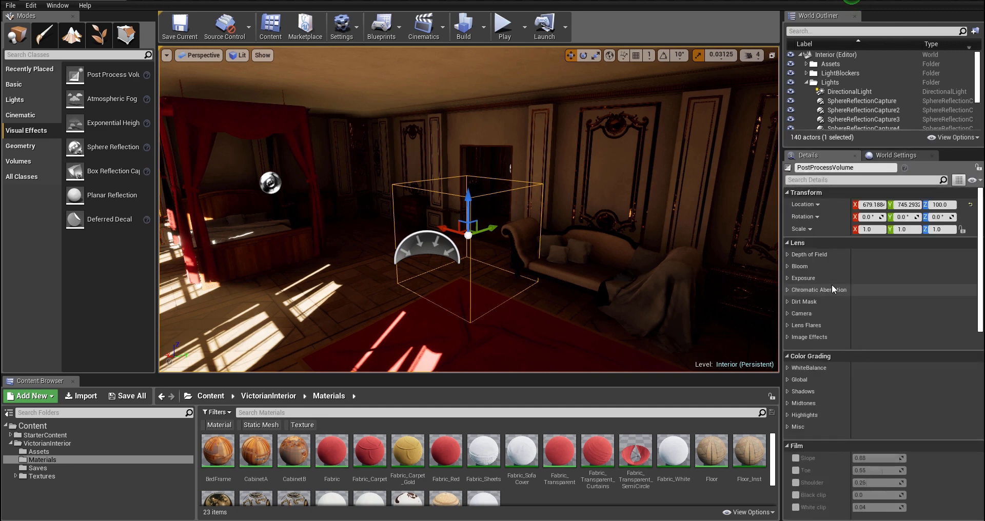
scroll(826, 306, down, 10)
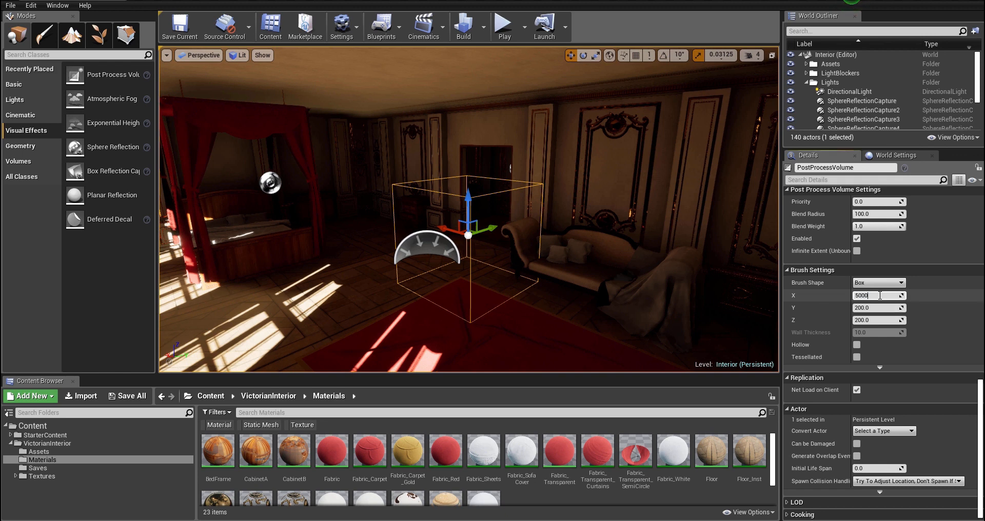
key(Tab)
text(5000)
key(Tab)
text(5)
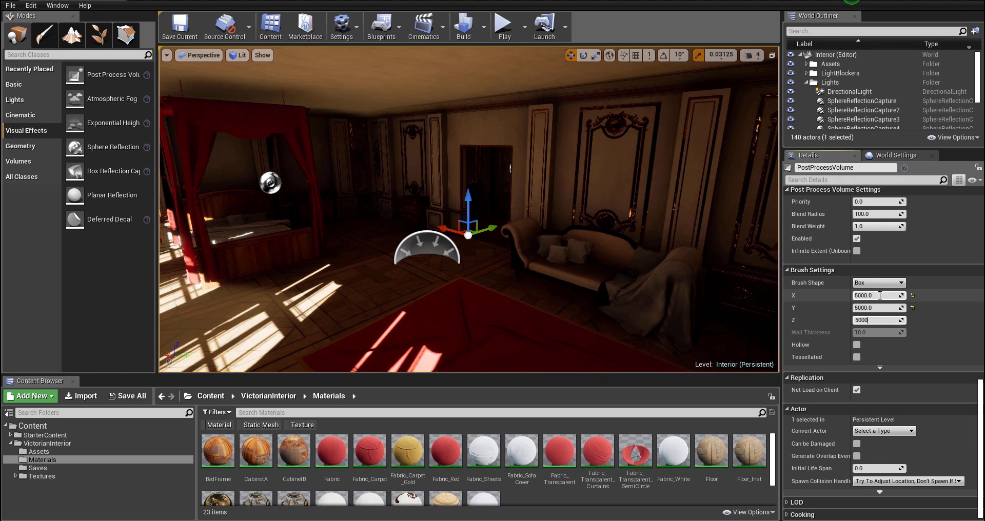
Examine the room from several angles and look over the Post Process Volume's Lens and Color Grading categories.
key(s)
right_drag(561, 205, 583, 162)
key(a)
key(w)
key(w)
scroll(790, 267, up, 10)
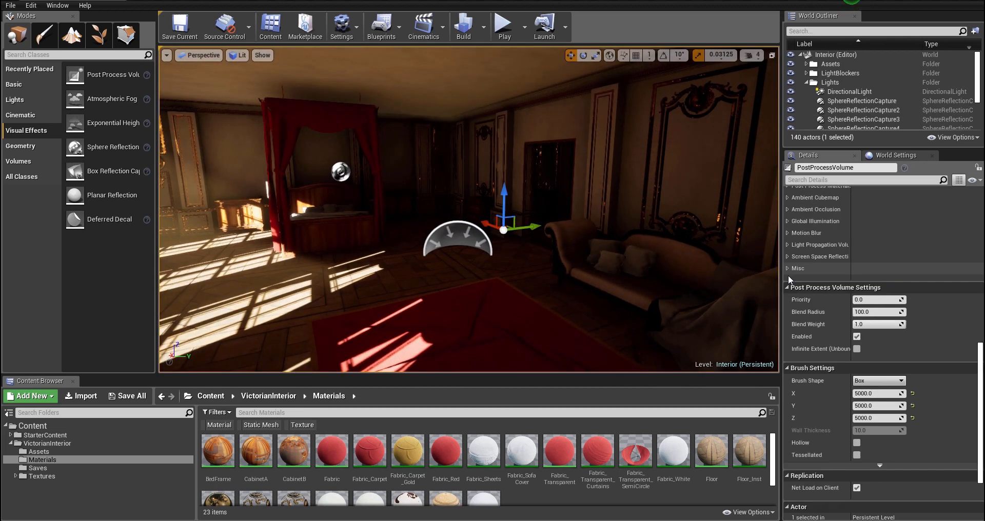
scroll(821, 400, up, 10)
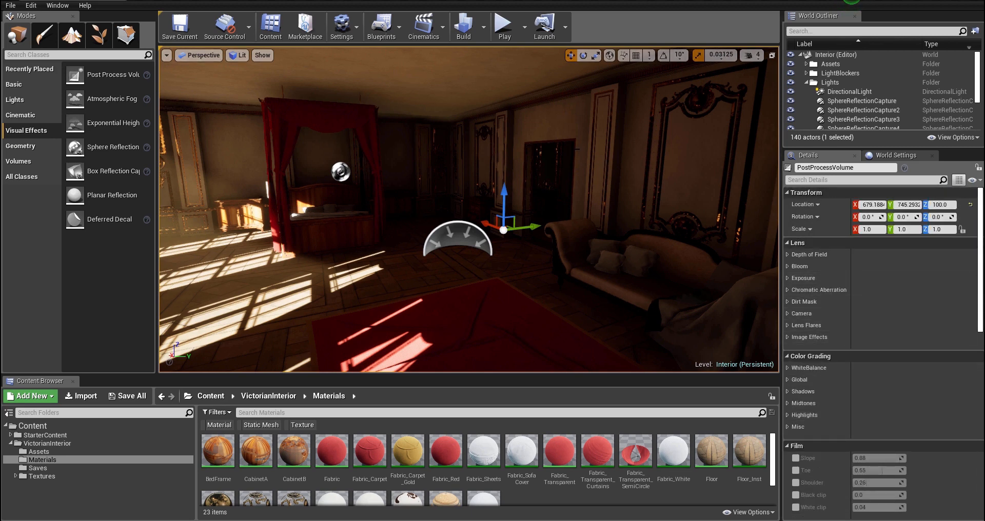
right_drag(579, 148, 552, 150)
key(w)
mouse_move(354, 291)
right_down()
mouse_move(344, 290)
mouse_move(355, 273)
right_up()
key(w)
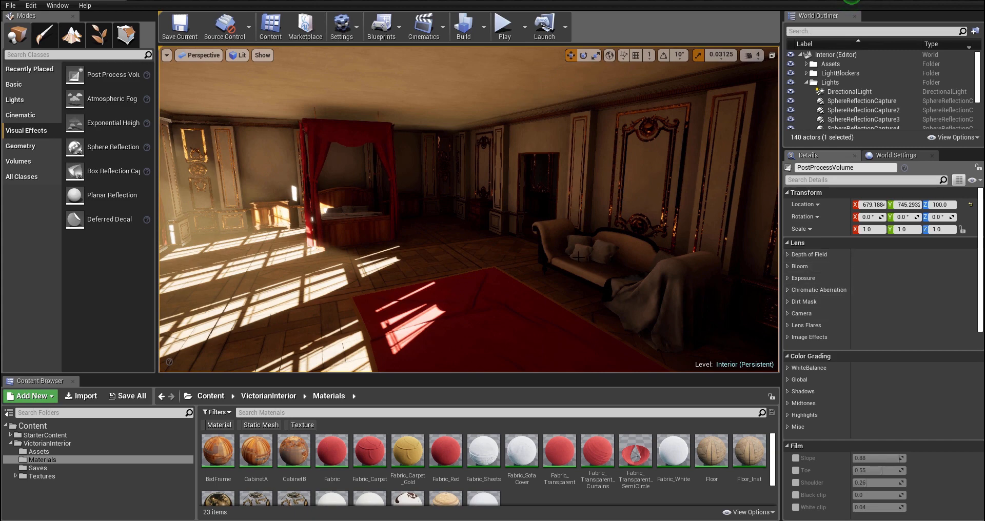
Inspect the bed and sofa areas of the room and skim the Post Process Volume's settings, including the Color Grading Misc group.
key(s)
right_drag(623, 190, 535, 189)
key(d)
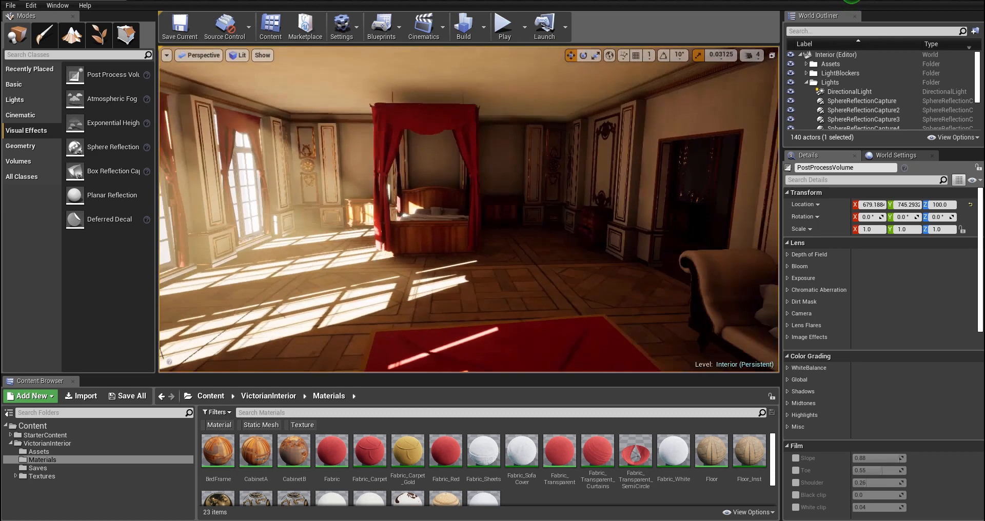
key(s)
mouse_move(599, 180)
right_down()
mouse_move(570, 181)
mouse_move(599, 181)
right_up()
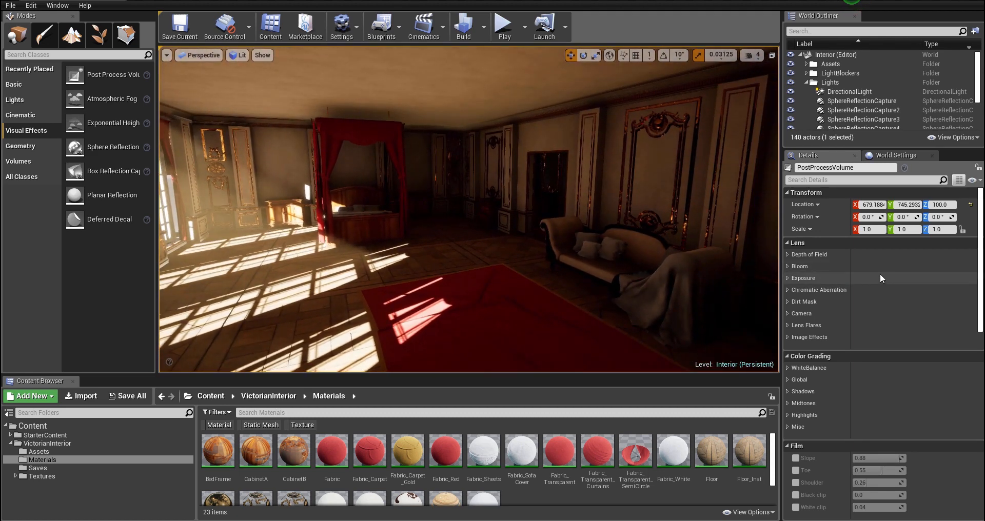
scroll(879, 273, down, 5)
scroll(900, 294, down, 6)
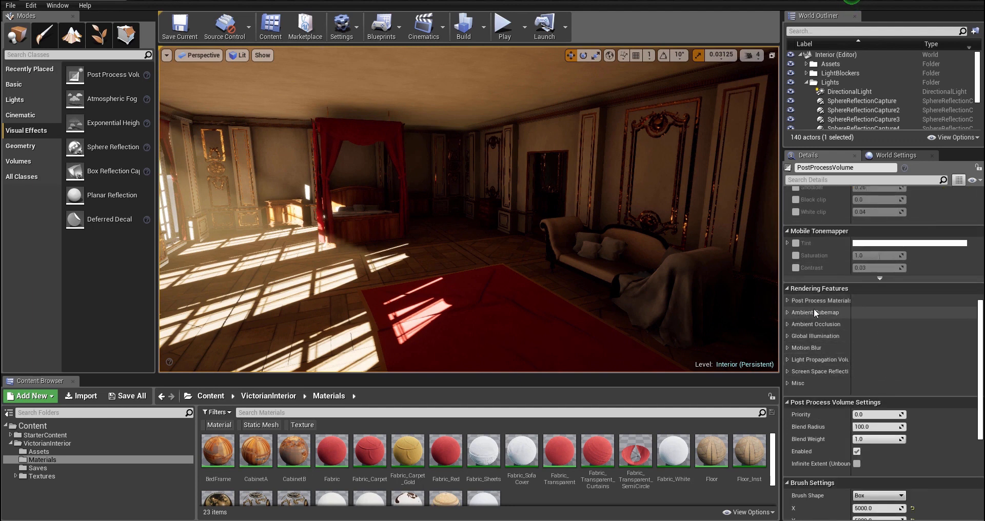
scroll(820, 331, down, 1)
scroll(791, 338, up, 8)
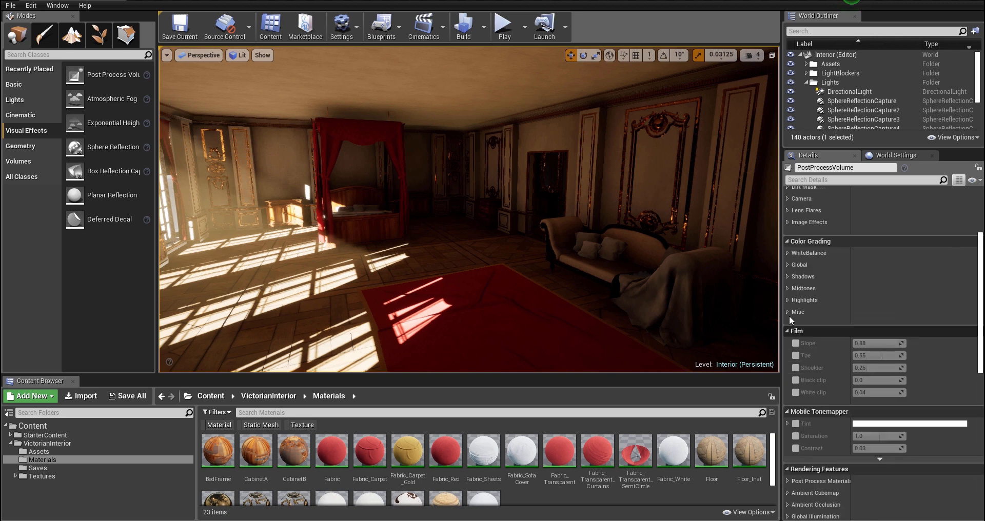
click(788, 361)
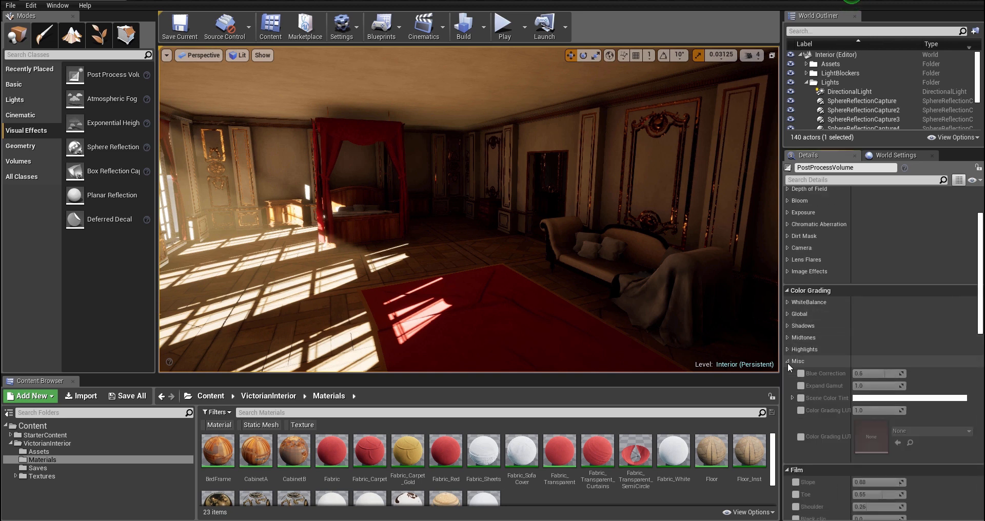
click(788, 362)
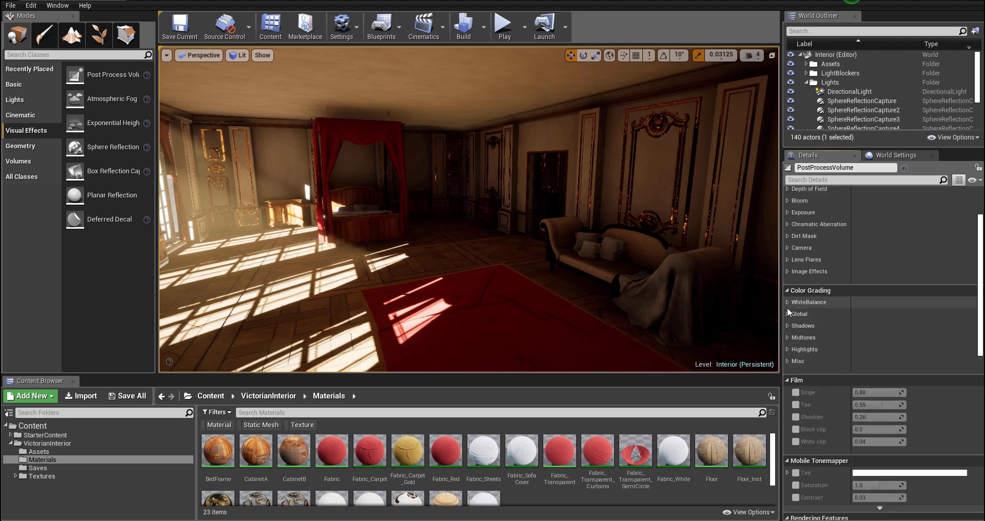
scroll(785, 303, up, 2)
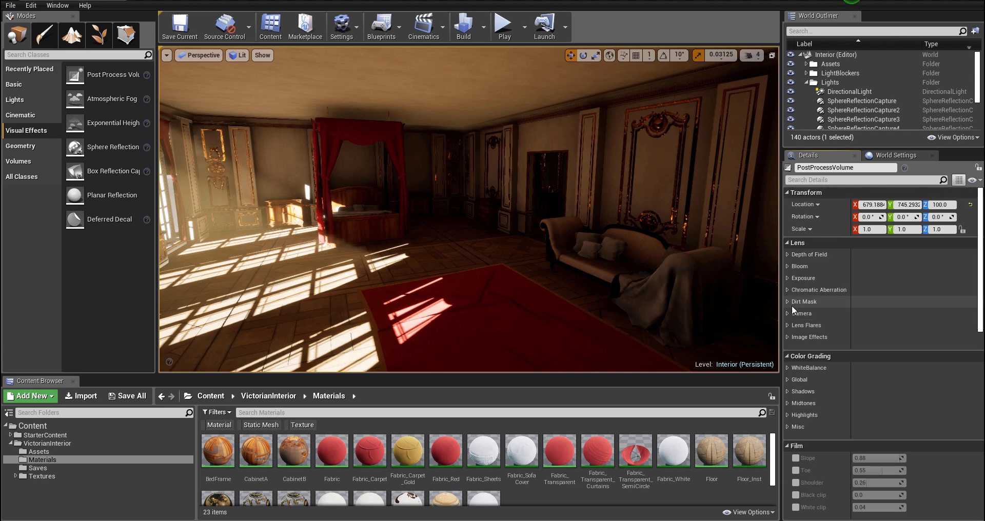
Look over the Depth of Field, Bloom, Exposure, Lens Flares and Image Effects groups in the Lens category.
click(790, 255)
click(790, 256)
click(789, 266)
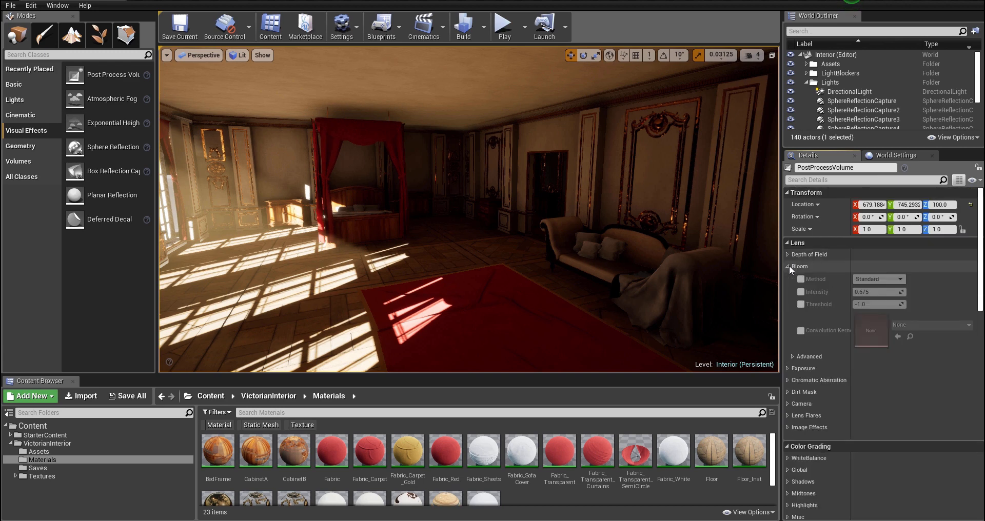
click(789, 266)
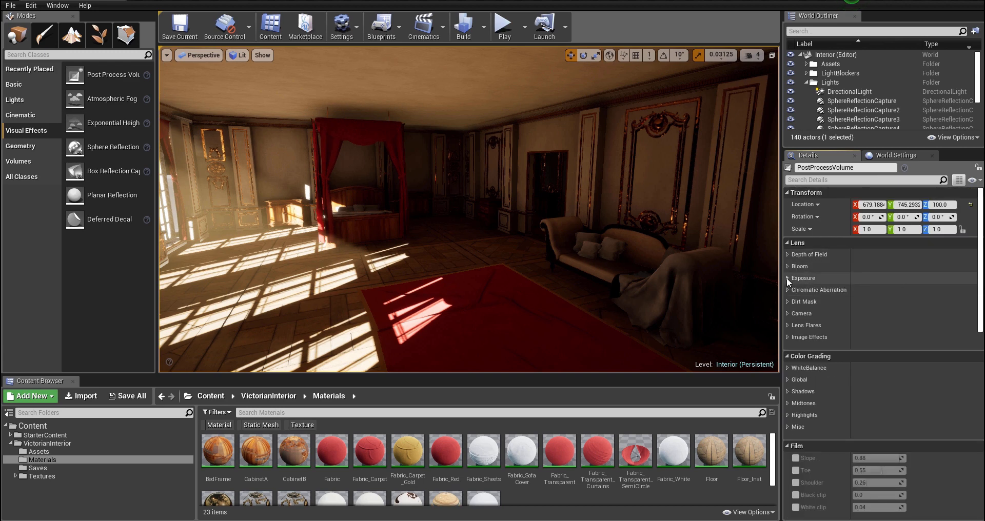
click(788, 278)
click(788, 278)
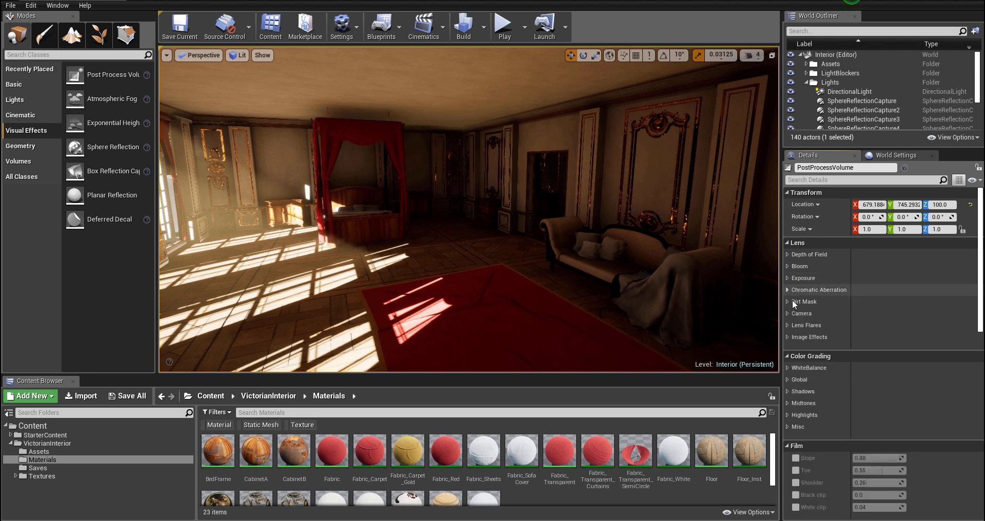
click(787, 327)
click(786, 326)
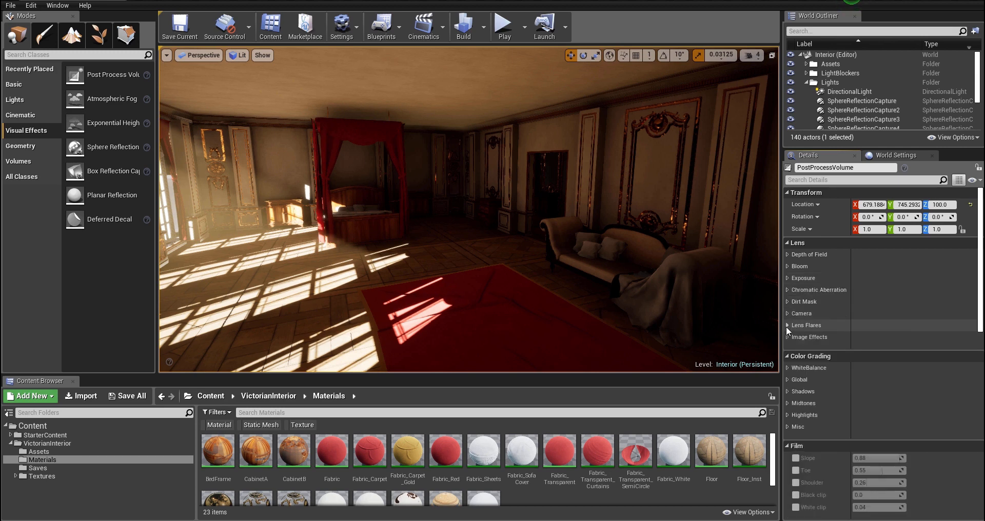
click(789, 337)
click(790, 337)
Look over the Highlights, Midtones and Shadows groups in the Color Grading category.
scroll(788, 337, down, 4)
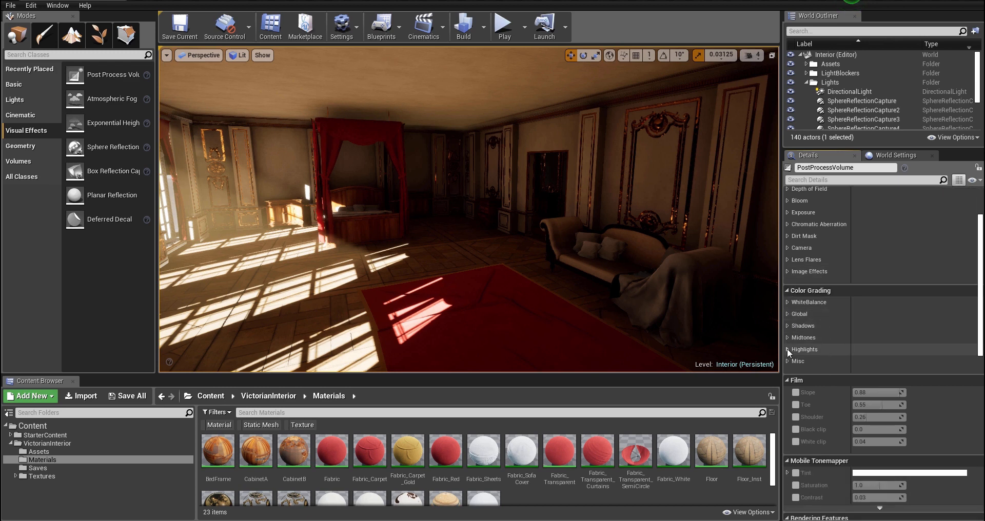
click(787, 349)
click(788, 350)
click(787, 337)
click(788, 337)
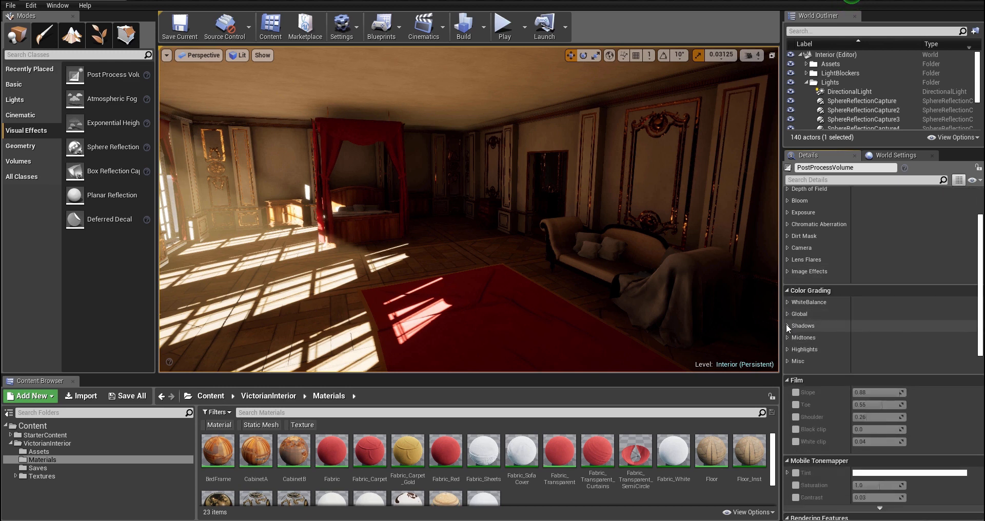
click(787, 325)
click(787, 326)
Look over the Rendering Features groups, including Post Process Materials, Ambient Cubemap, Global Illumination, Light Propagation Volume, Screen Space Reflections and Misc.
scroll(791, 328, down, 4)
scroll(794, 336, down, 7)
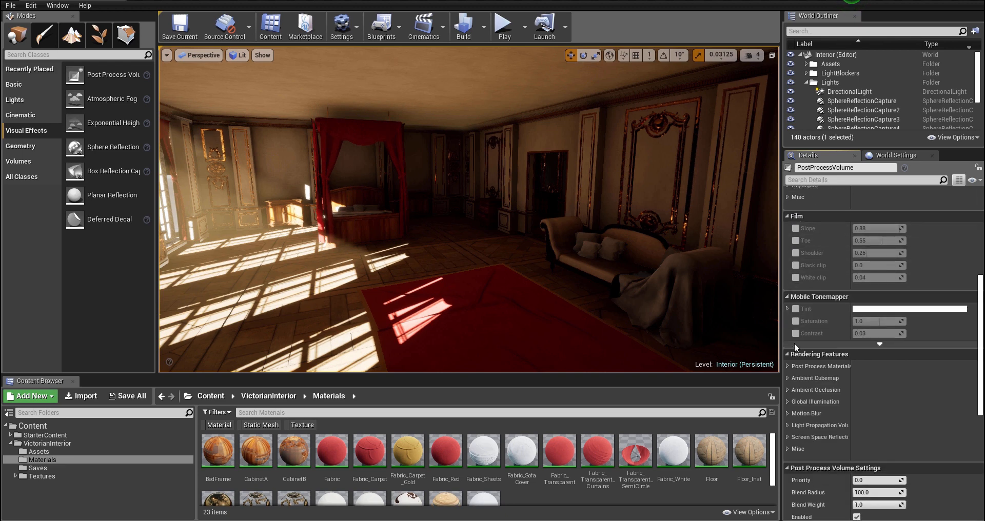
scroll(822, 342, down, 2)
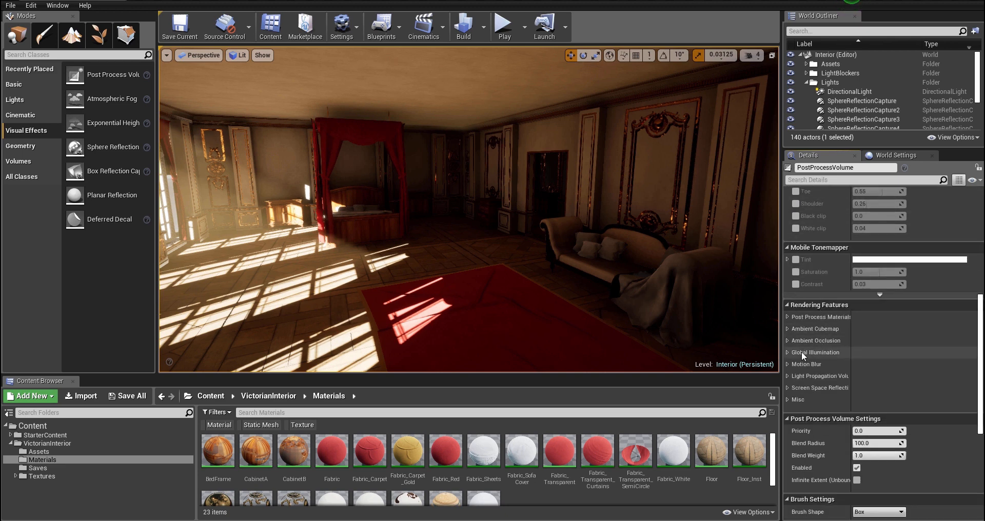
click(785, 319)
click(786, 318)
click(786, 329)
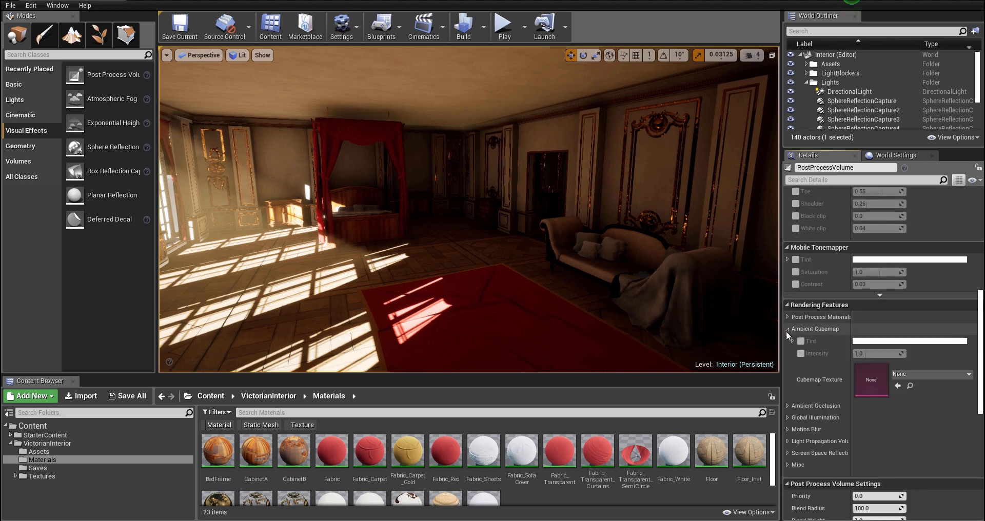
click(787, 329)
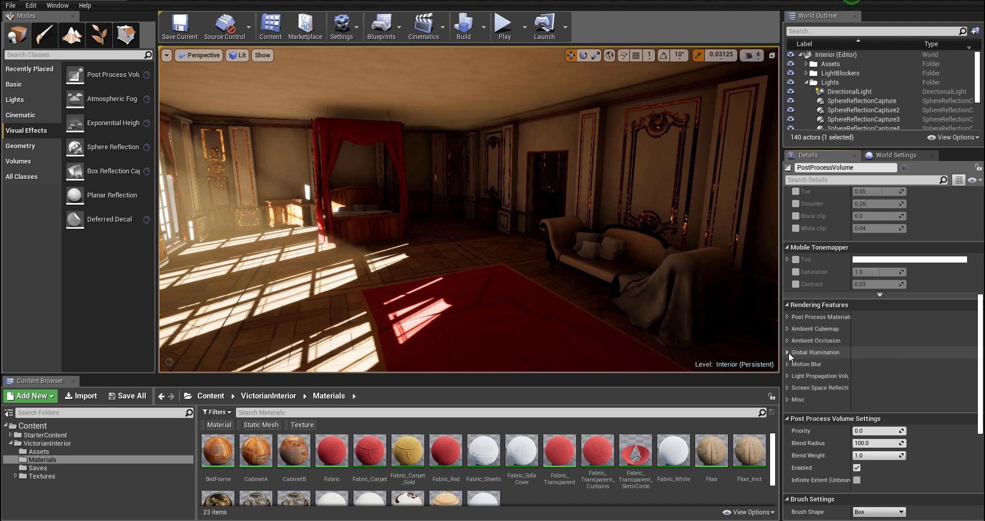
click(789, 352)
click(789, 353)
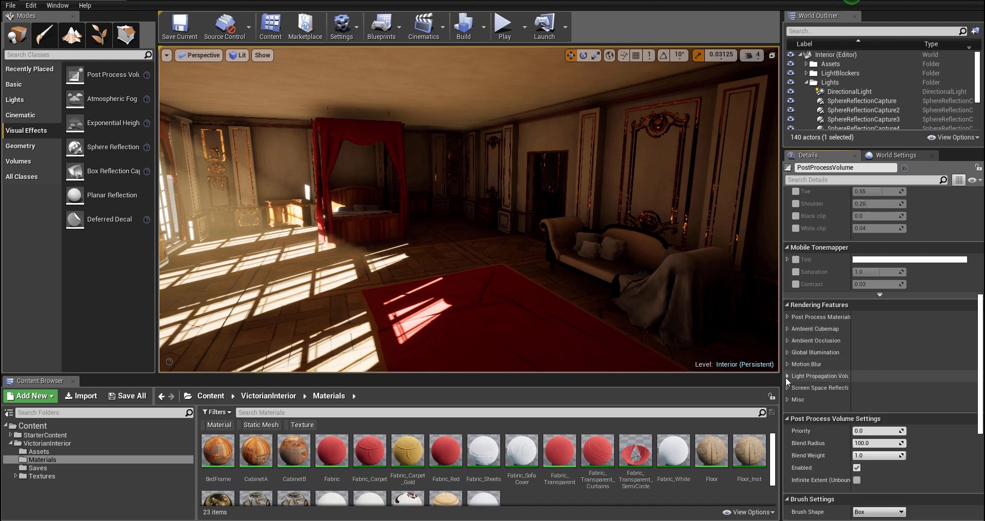
click(787, 377)
click(788, 377)
click(788, 389)
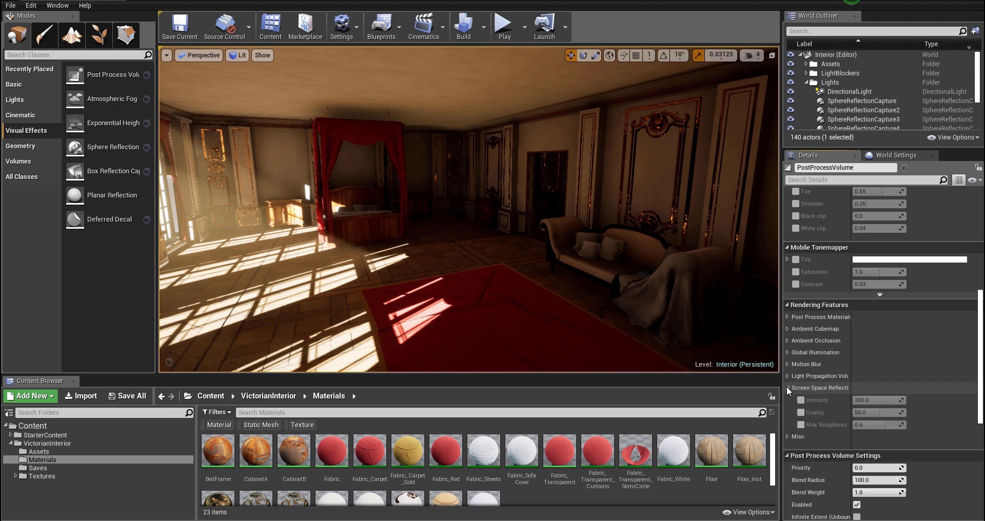
click(788, 389)
click(788, 398)
click(788, 399)
Expand the Misc, Highlights, Midtones, Shadows and Global groups in the Color Grading category.
scroll(839, 371, up, 4)
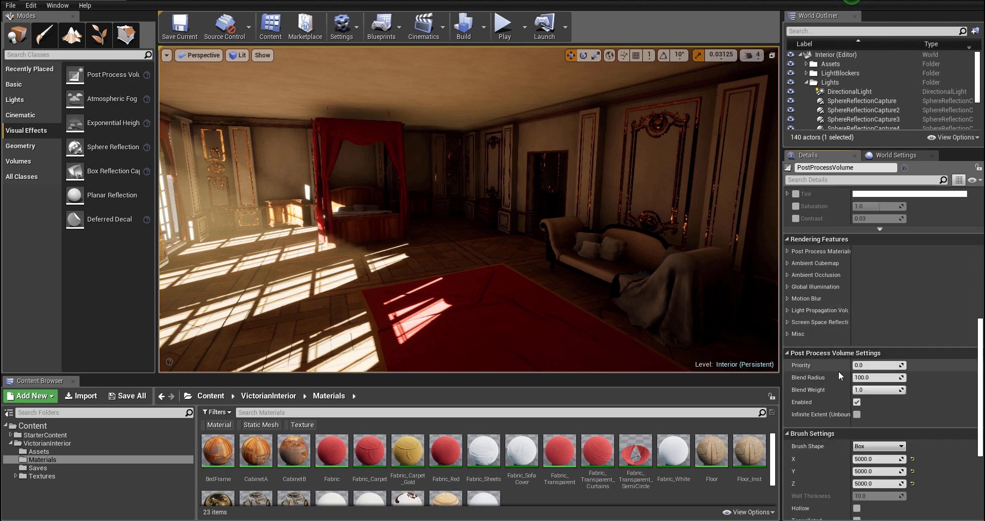
scroll(836, 346, up, 2)
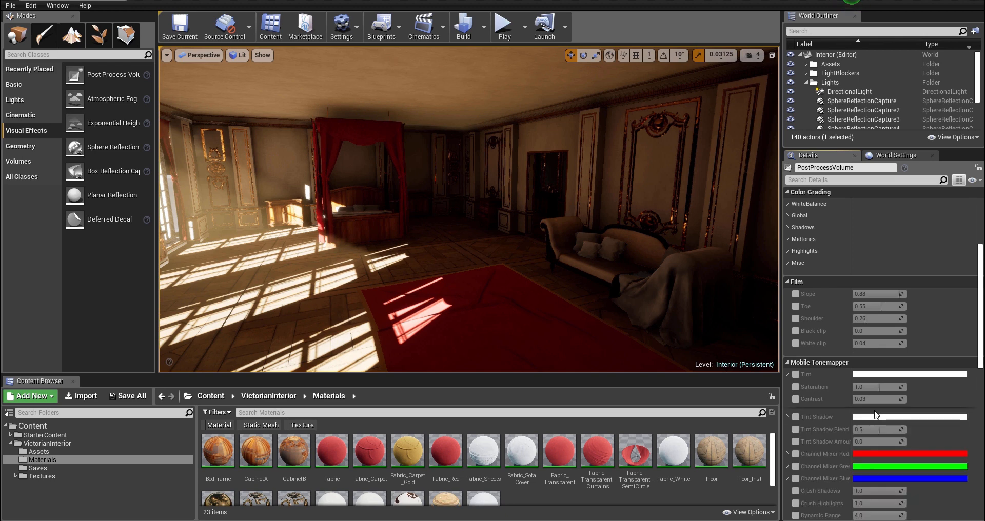
scroll(870, 409, up, 5)
click(789, 362)
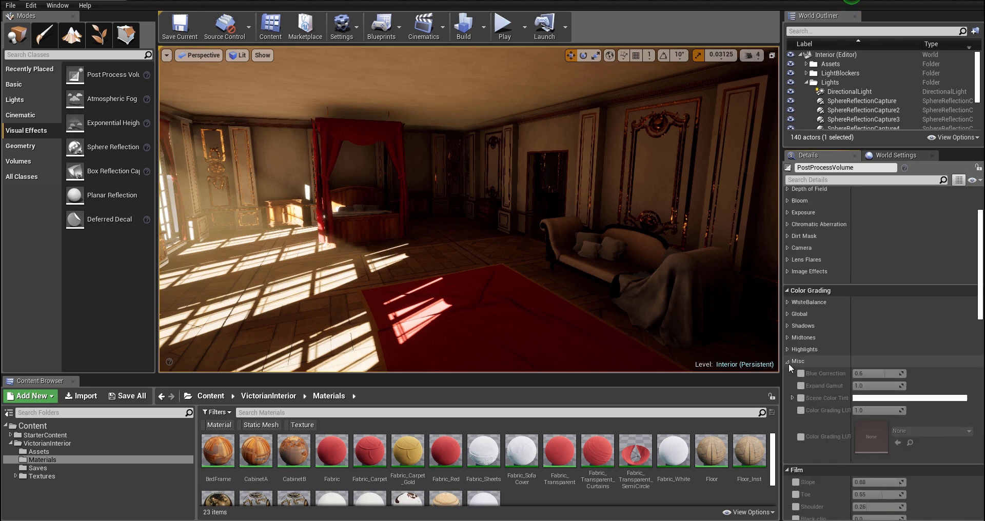
click(787, 349)
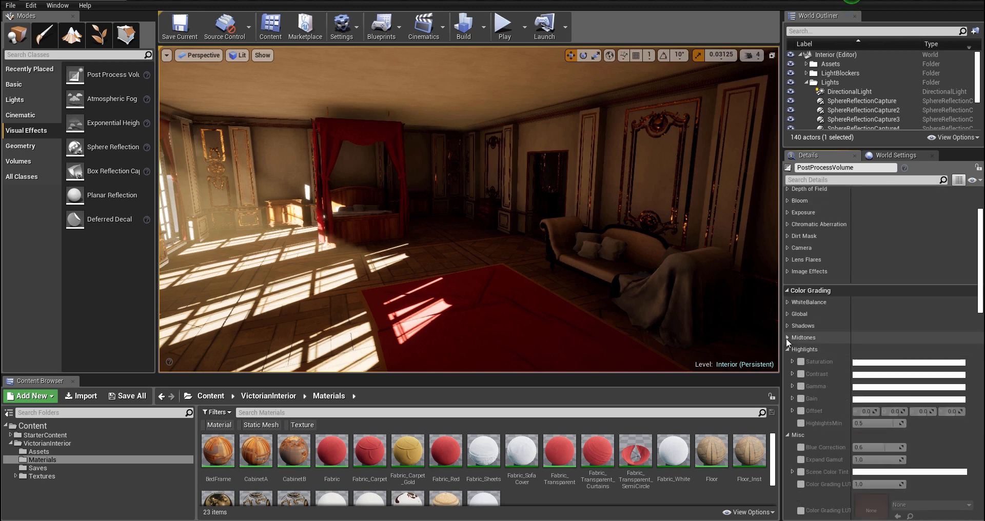
click(787, 338)
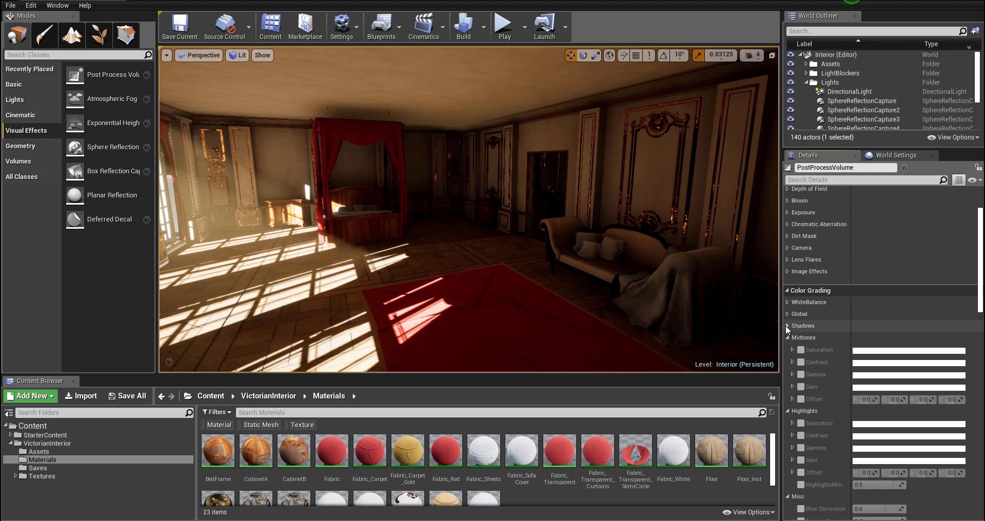
click(786, 326)
click(787, 313)
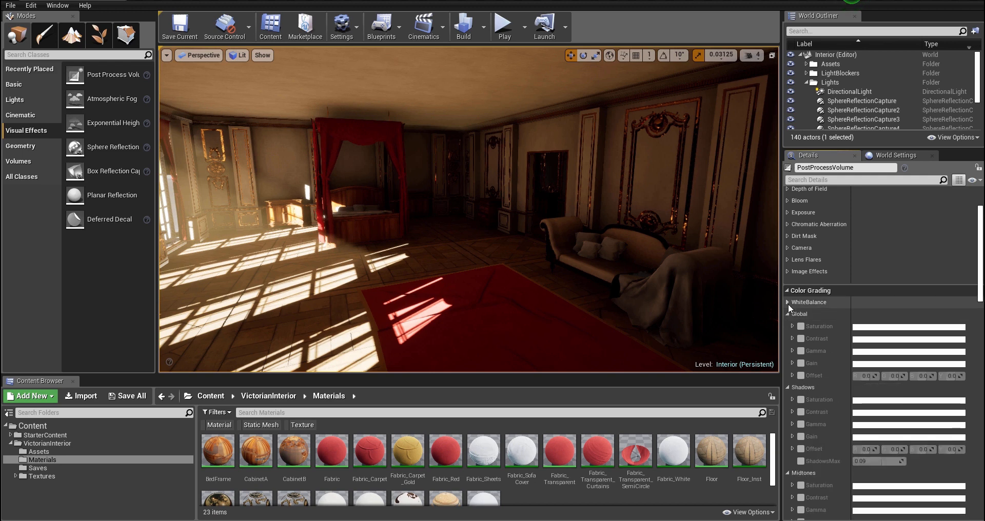
click(788, 302)
Expand the Image Effects, Lens Flares, Camera, Dirt Mask and Chromatic Aberration groups in the Lens category.
scroll(787, 302, up, 2)
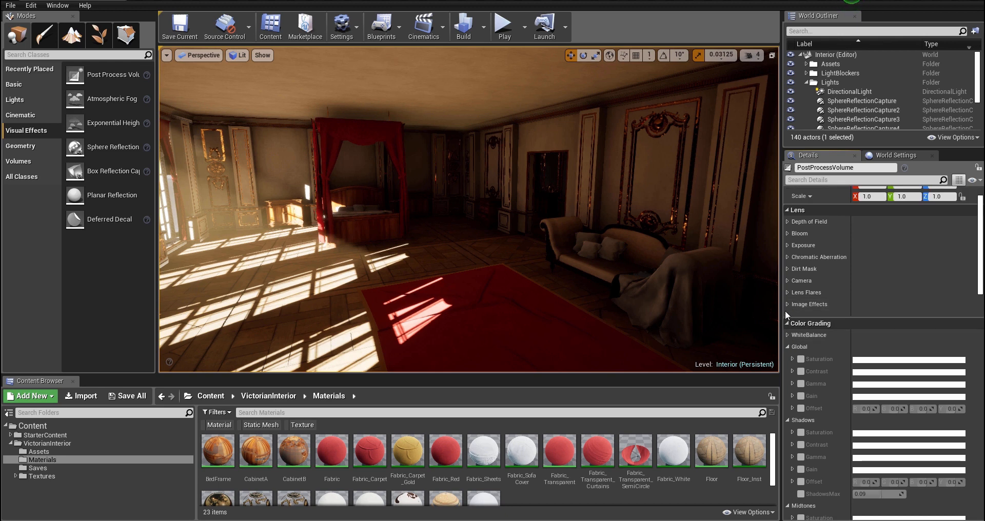
click(787, 302)
click(789, 291)
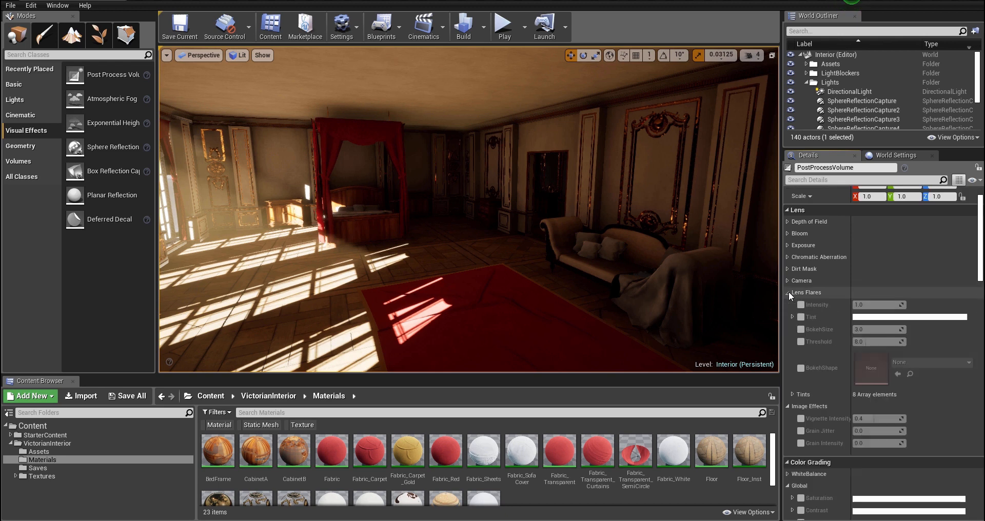
click(787, 281)
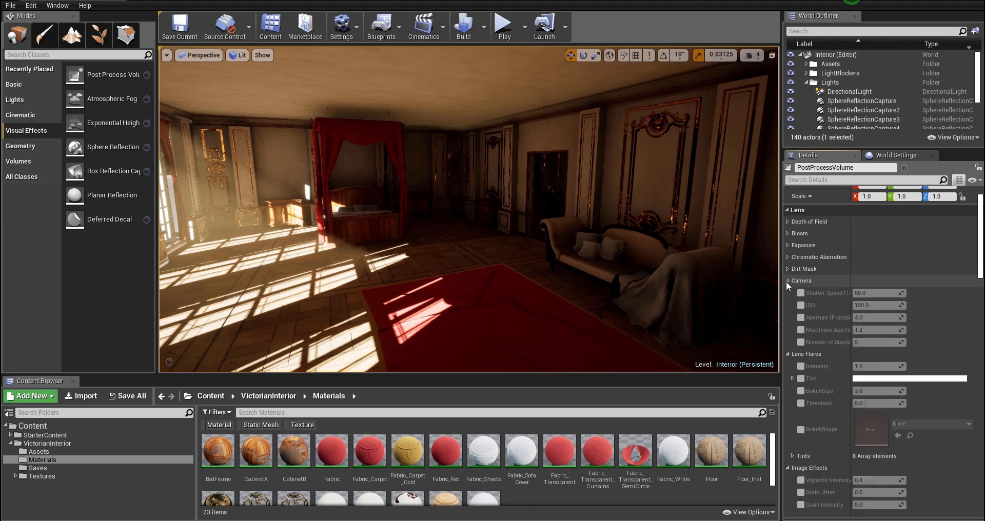
scroll(790, 282, up, 2)
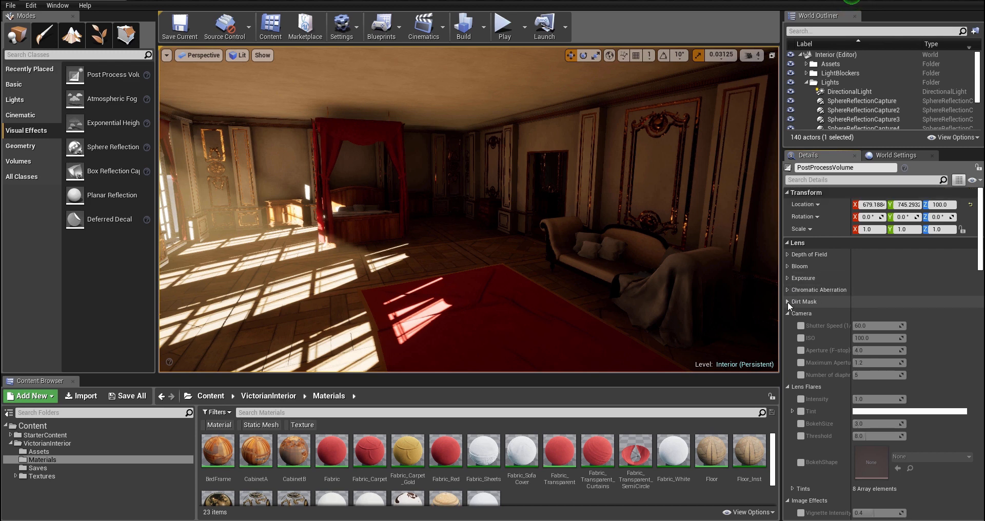
click(788, 302)
click(788, 289)
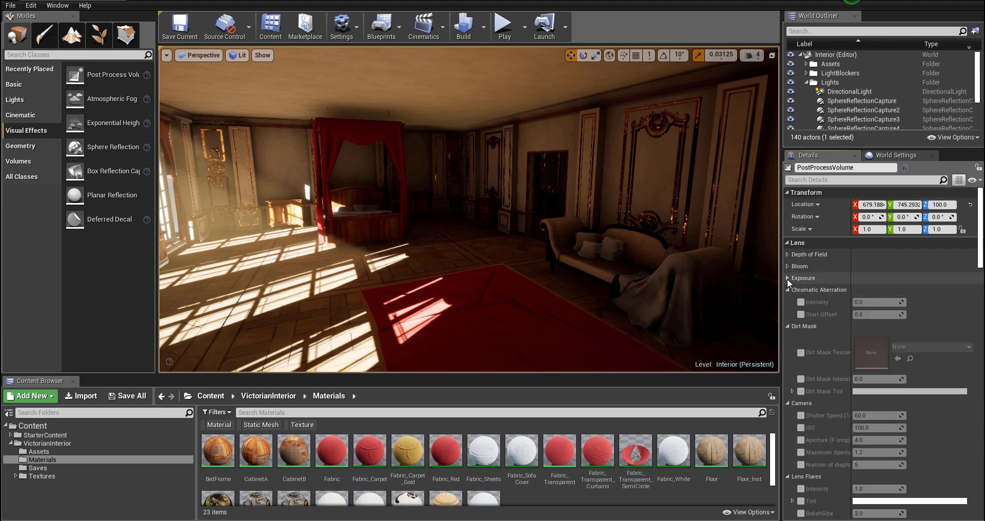
Enable the Min Brightness and Max Brightness overrides under the Lens category's Exposure and set both to 1.0.
click(787, 278)
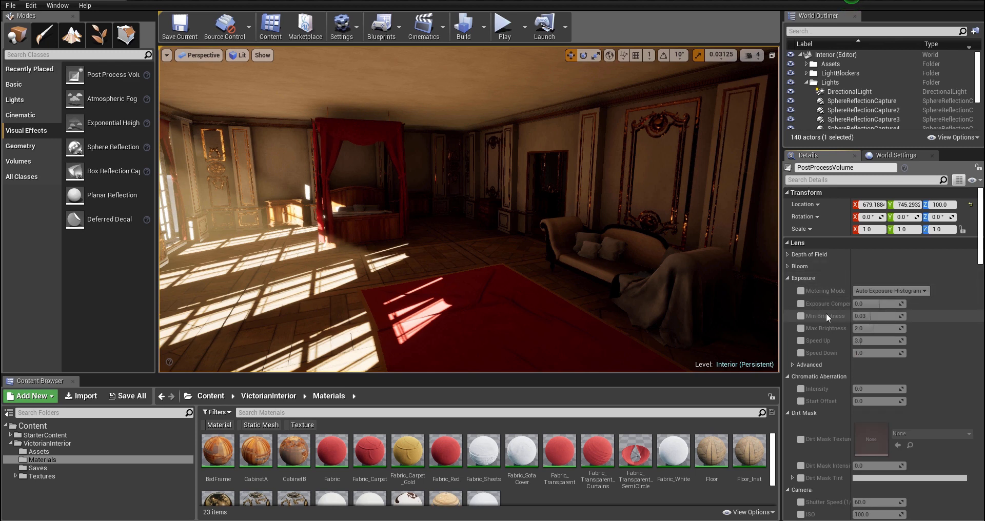
click(801, 316)
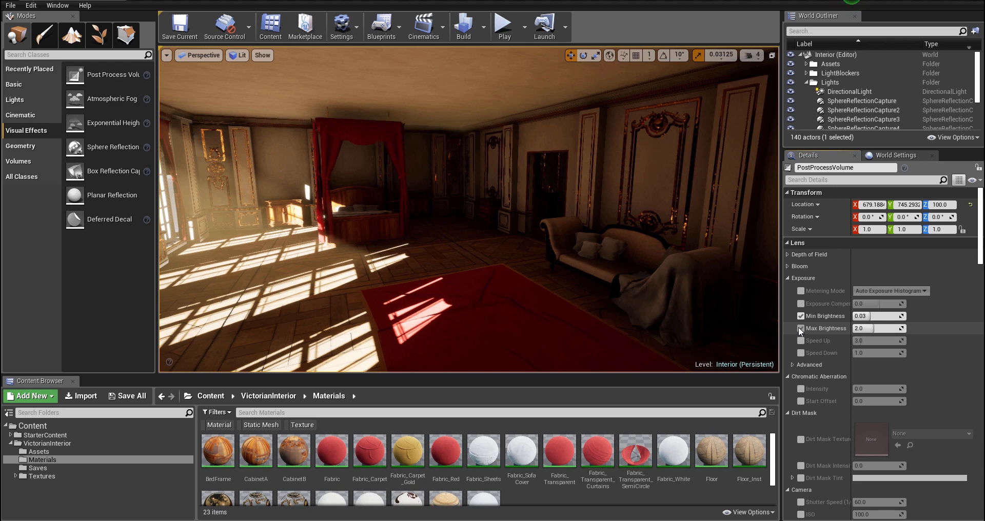
click(801, 329)
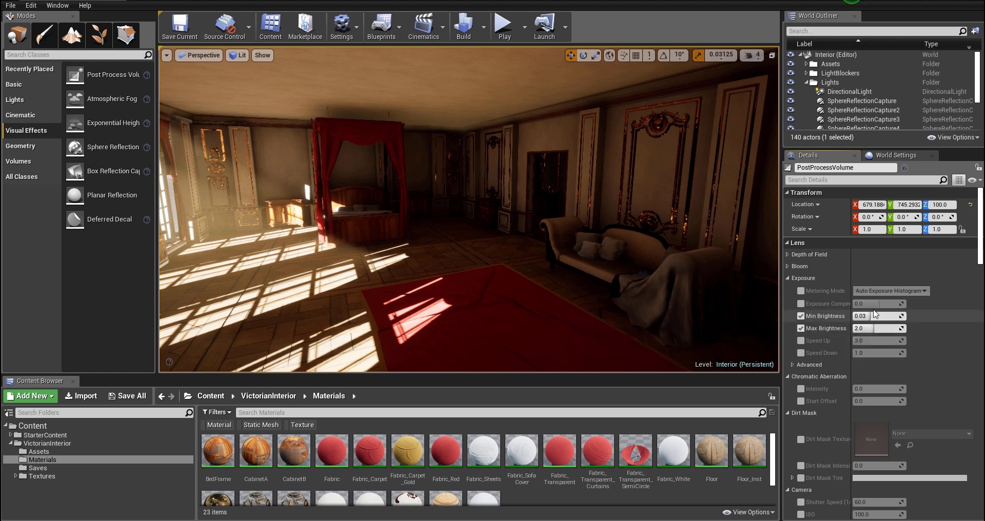
click(876, 315)
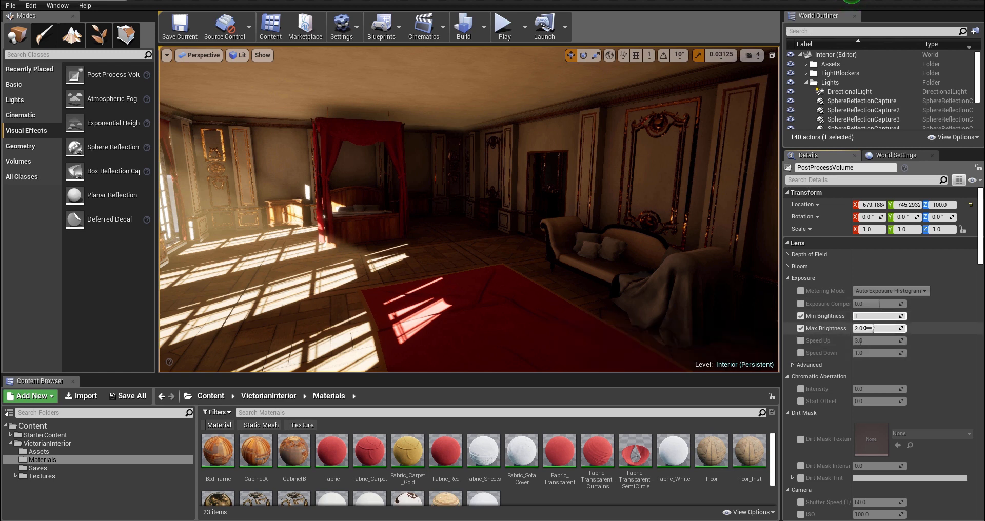
click(870, 328)
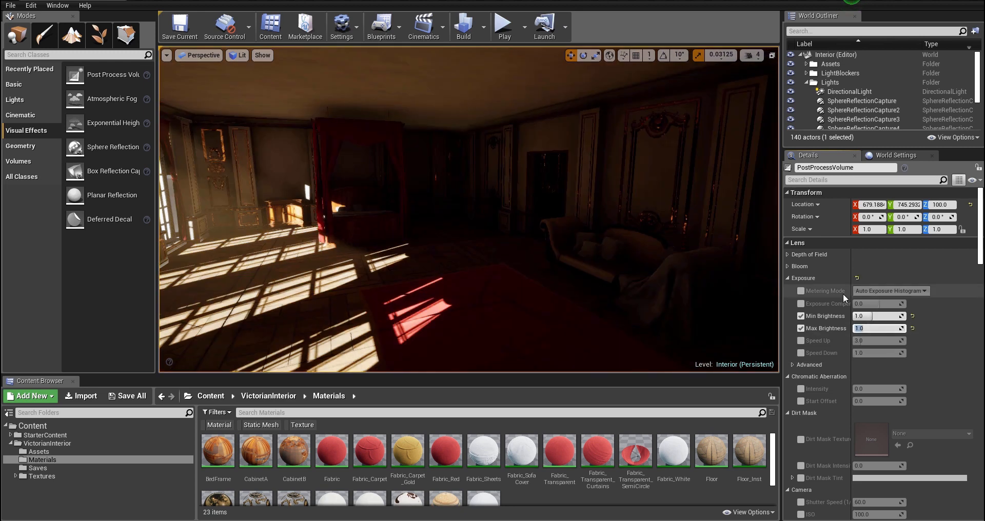
Set both Min Brightness and Max Brightness under Exposure to 0.5.
click(879, 316)
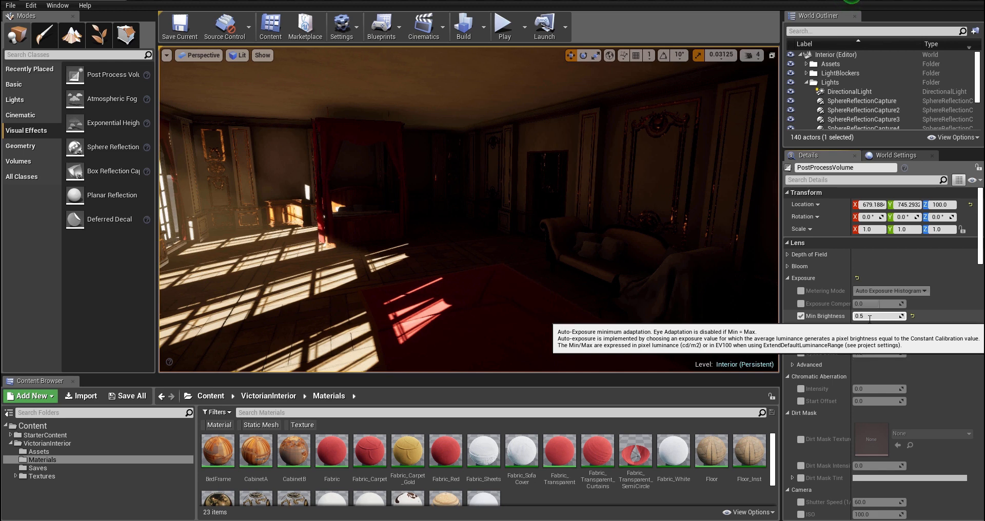
click(871, 327)
text(0)
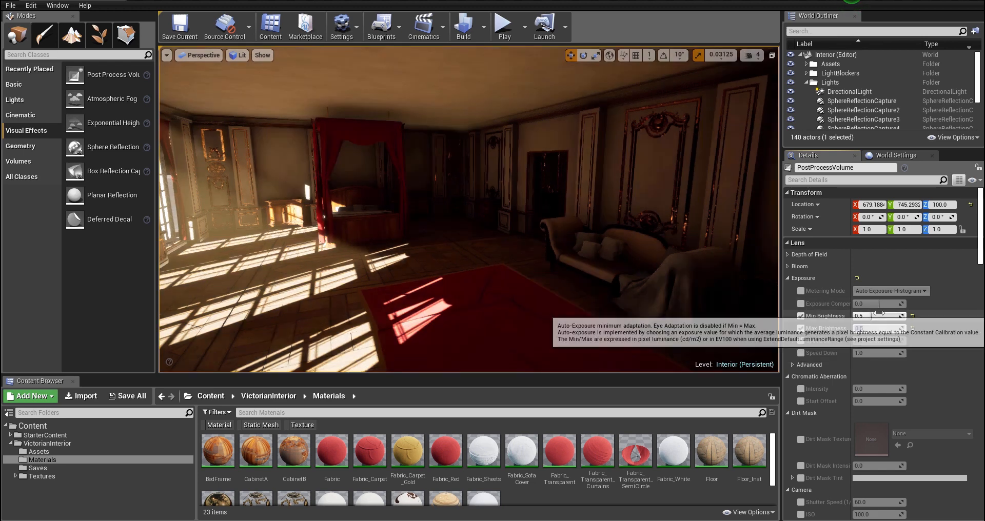
Lower the Exposure Min Brightness and Max Brightness to 0.2 and check the room's lighting.
click(880, 315)
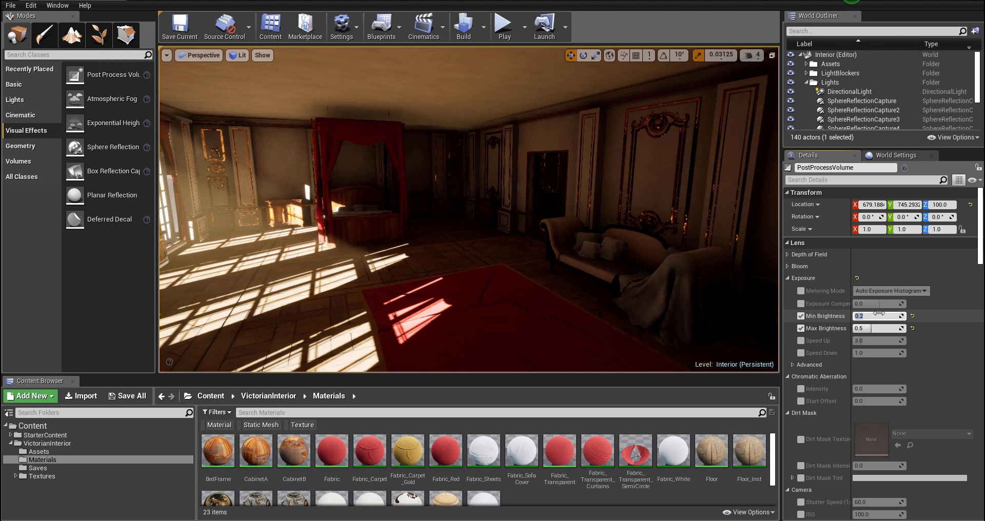
click(871, 331)
text(0)
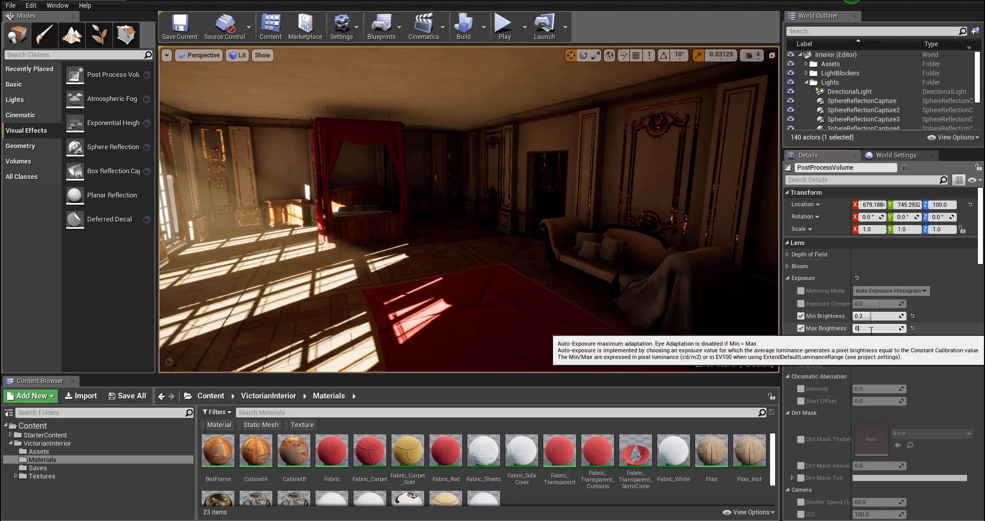
text(.2)
key(Return)
right_drag(563, 218, 616, 253)
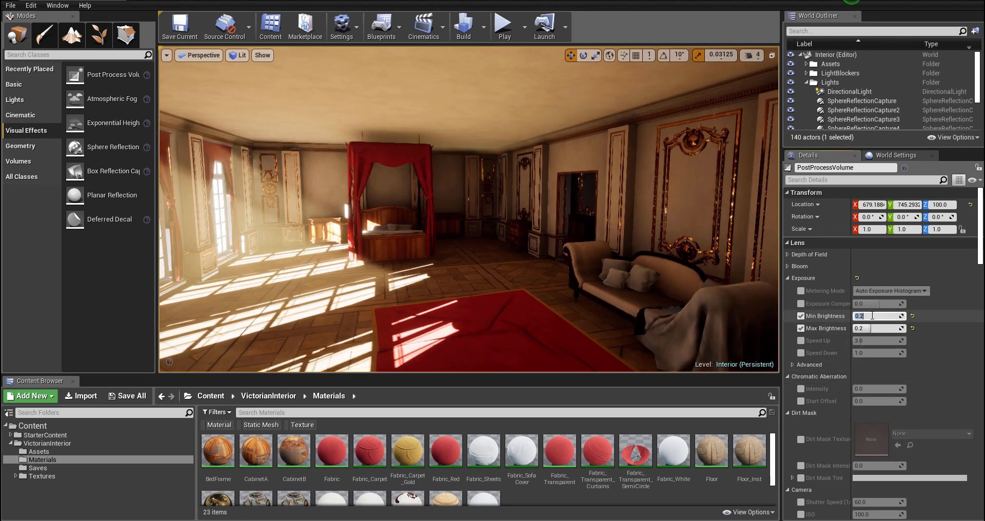
Set the Exposure Min Brightness and Max Brightness to 0.25 and check the room again.
text(25)
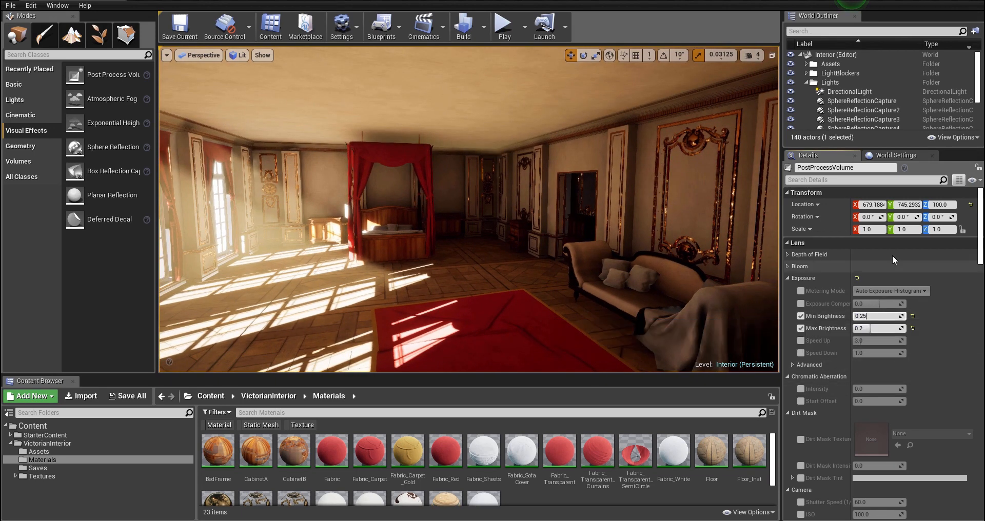
click(879, 328)
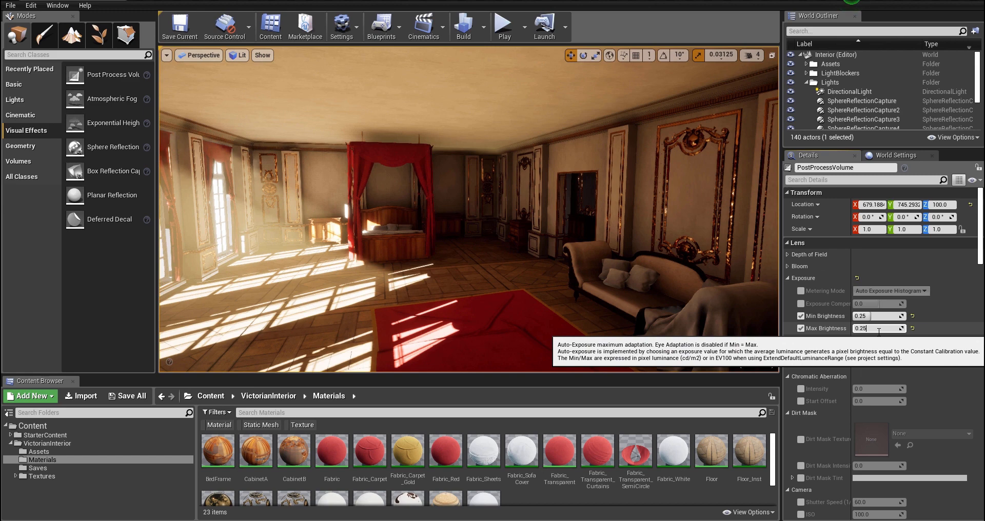
key(Return)
right_drag(709, 331, 652, 333)
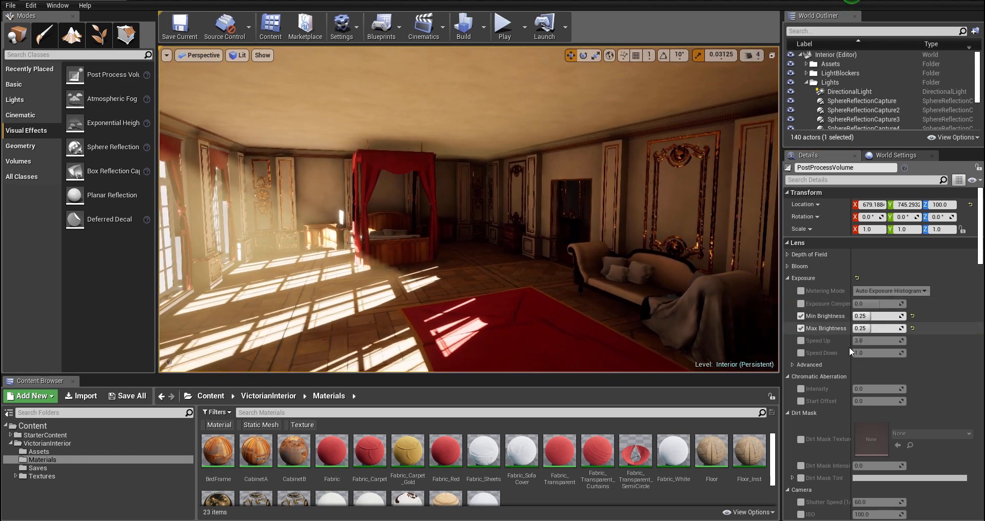
Collapse the Exposure, Chromatic Aberration, Dirt Mask, Camera, Lens Flares and Image Effects groups in the Lens category.
click(789, 279)
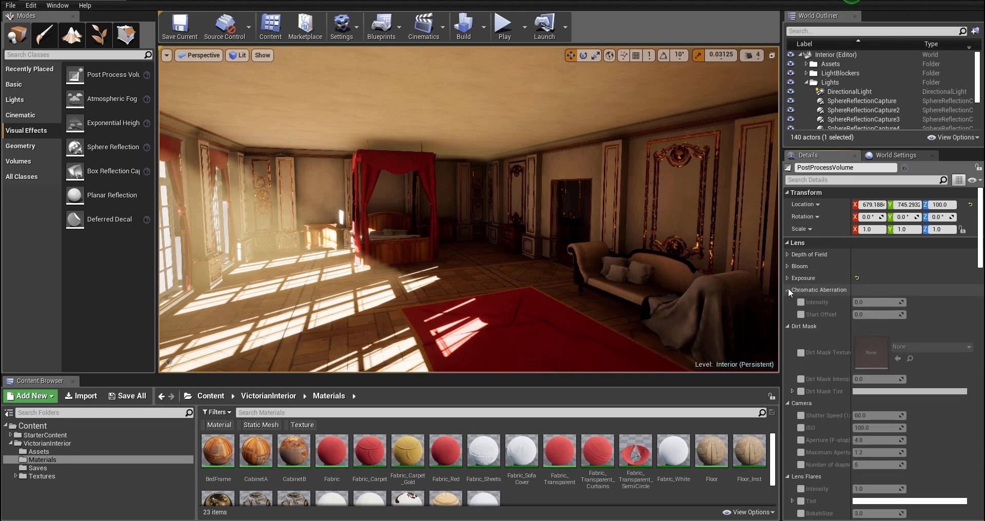
click(788, 289)
click(788, 302)
click(790, 313)
click(789, 325)
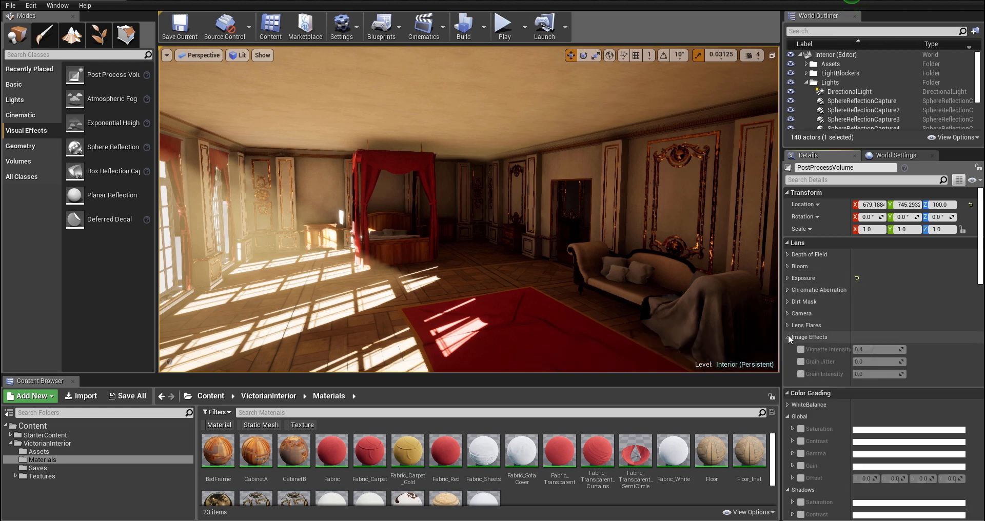
click(789, 337)
In Depth of Field, override Focal Distance at about 5619 and turn on the high quality Gaussian option.
click(788, 254)
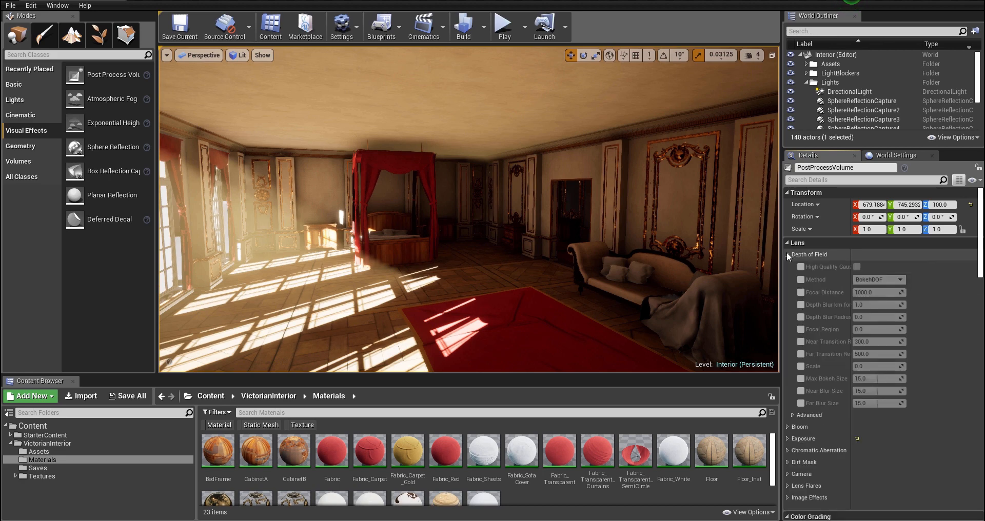
right_drag(585, 257, 564, 262)
key(w)
key(s)
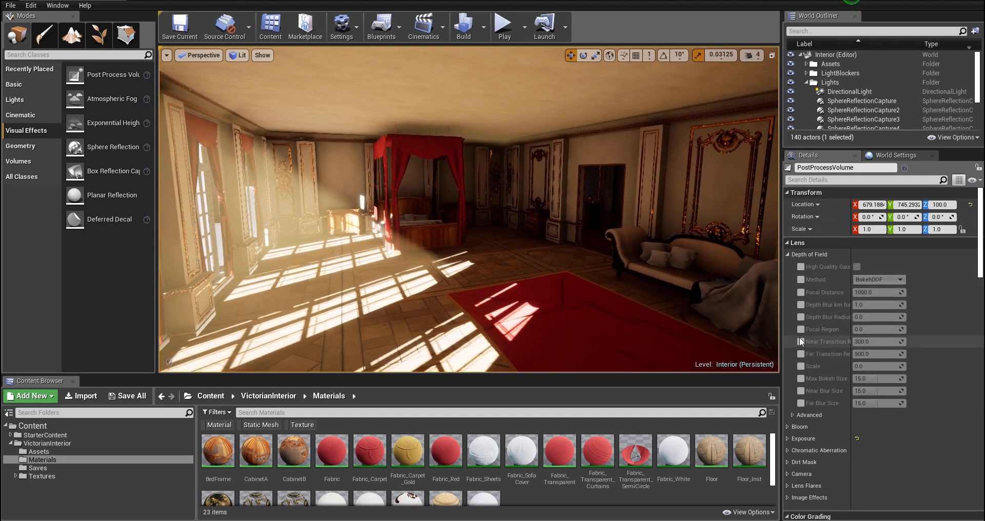
click(801, 293)
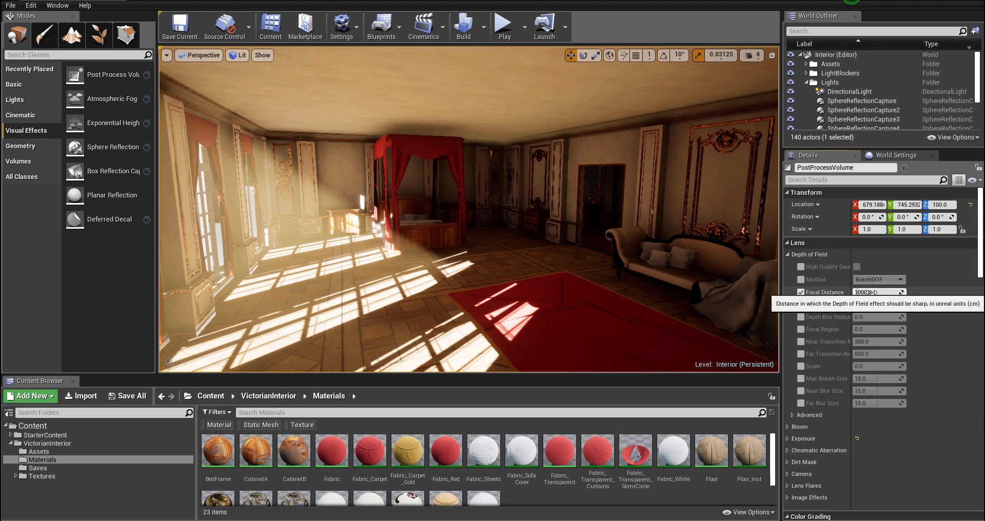
drag(869, 292, 892, 293)
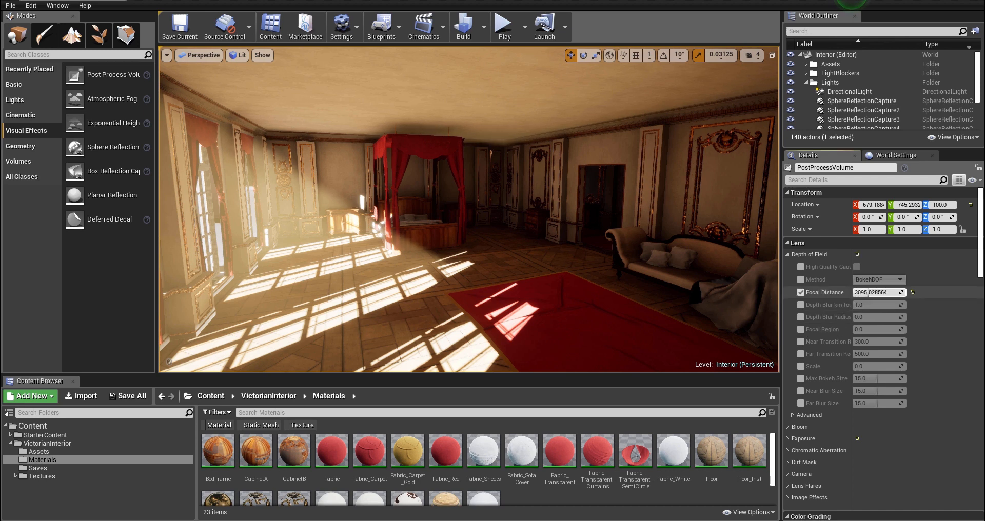
click(801, 265)
click(857, 267)
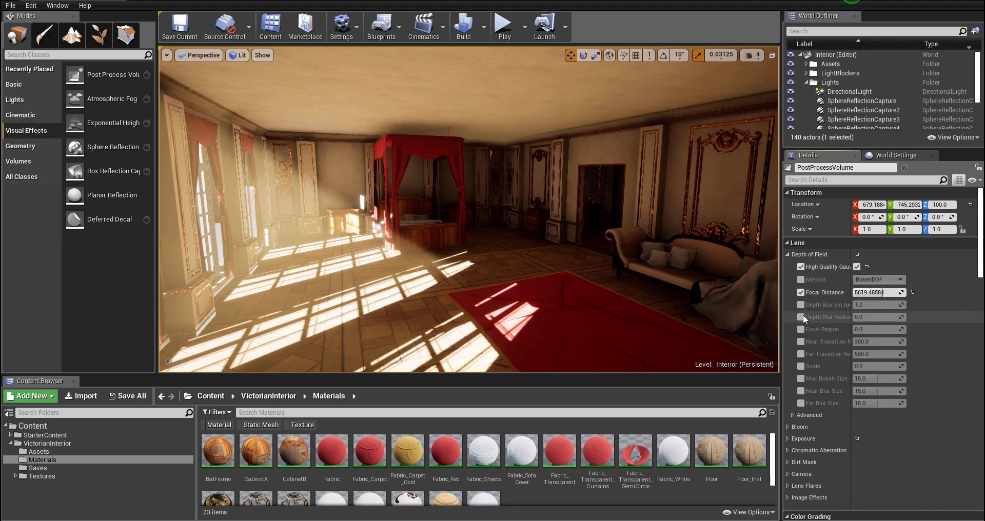
Override the Depth of Field Scale at about 0.038 and try a Focal Distance of about 2572.
click(802, 329)
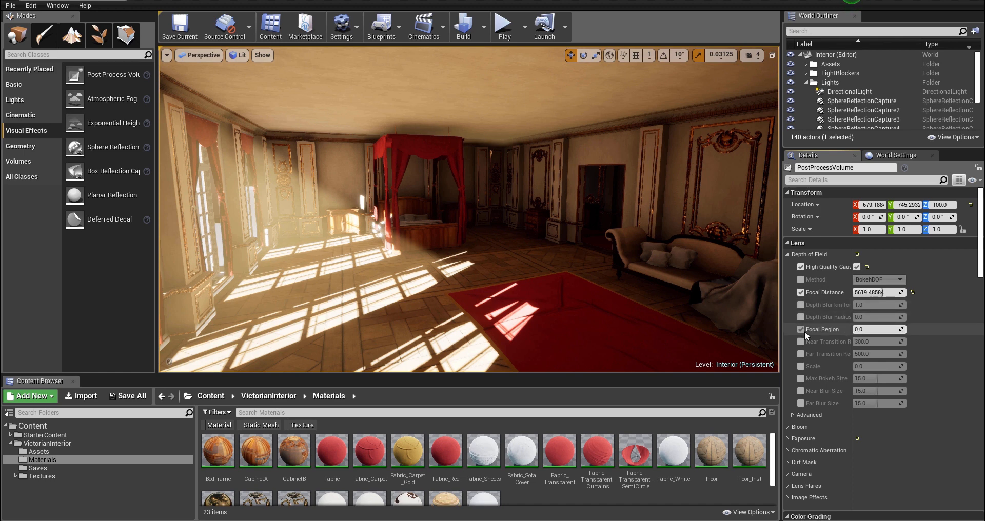
click(802, 330)
click(801, 366)
drag(867, 367, 854, 366)
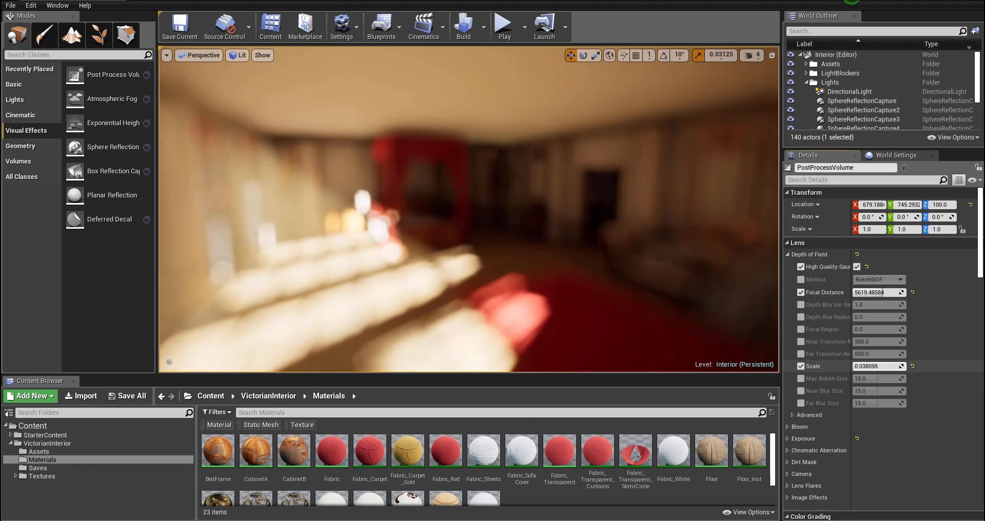
drag(866, 292, 868, 292)
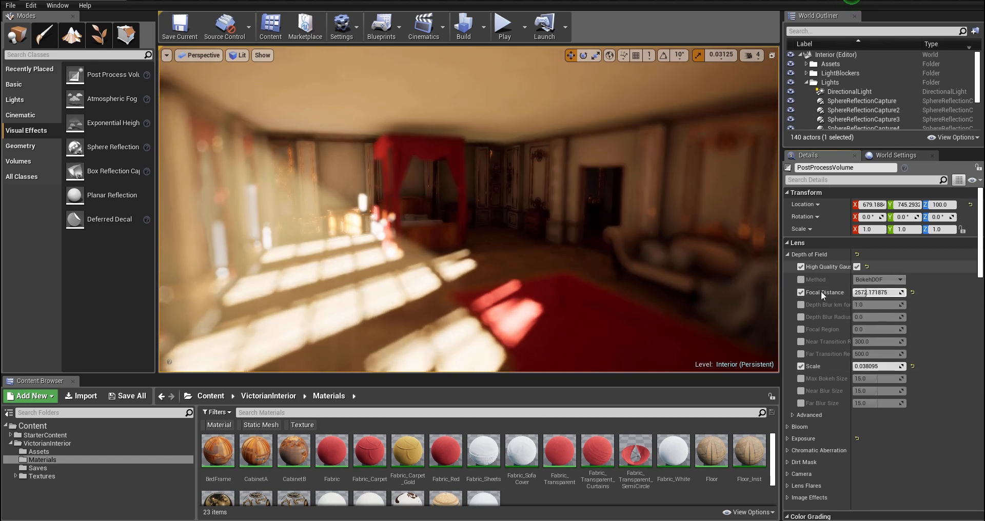
Disable the high quality Gaussian, Focal Distance and Scale overrides and collapse the Depth of Field group.
click(801, 267)
click(801, 292)
click(801, 367)
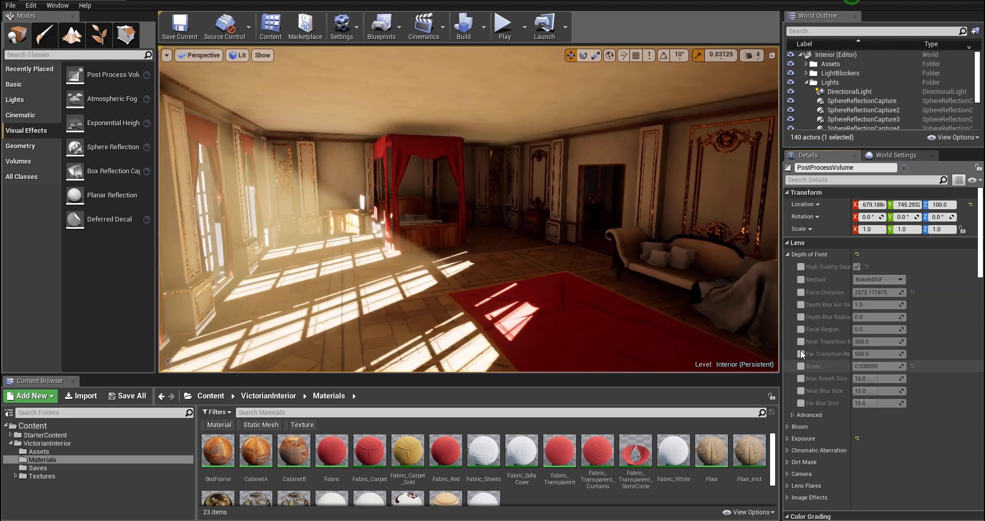
click(788, 254)
Enable the Bloom Intensity and Threshold overrides and try an Intensity of about 7.075 in the room.
click(787, 267)
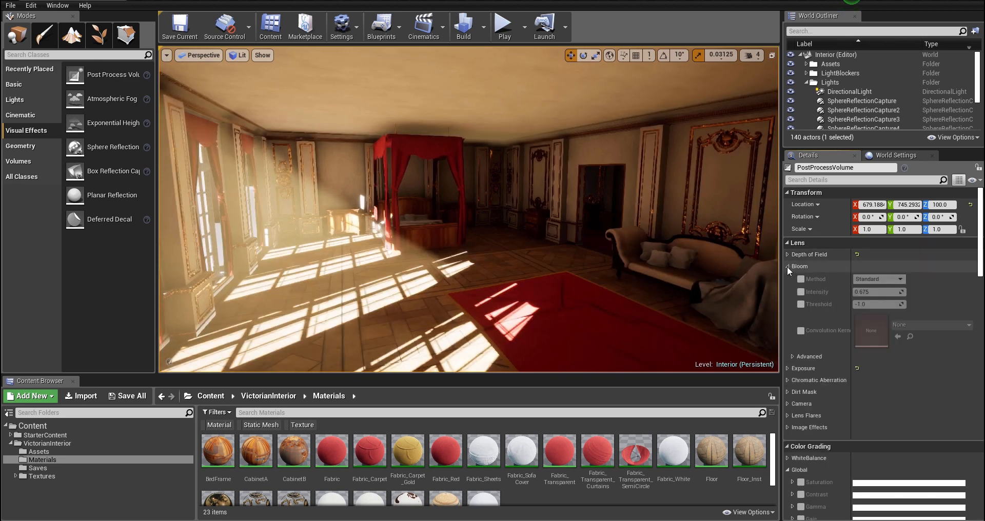
click(801, 292)
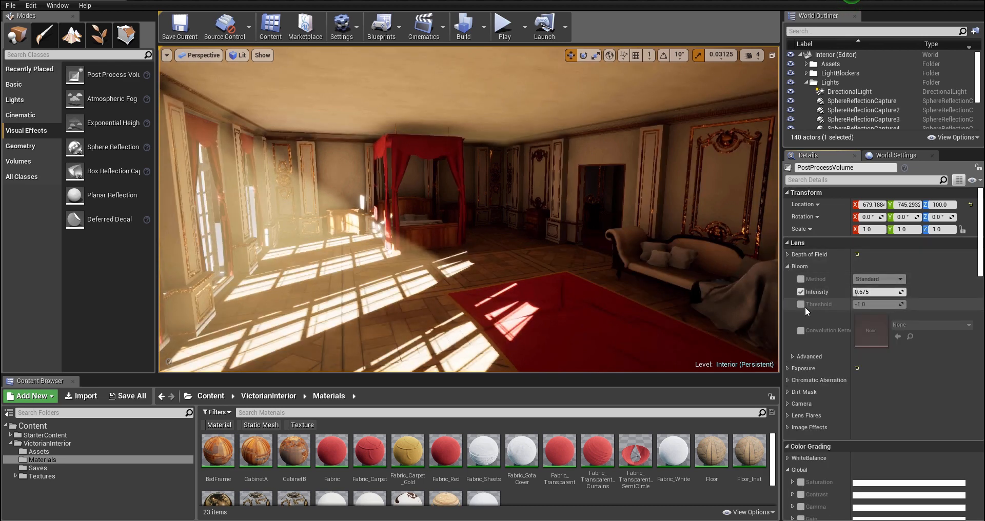
click(801, 304)
drag(873, 292, 901, 292)
right_drag(719, 278, 763, 287)
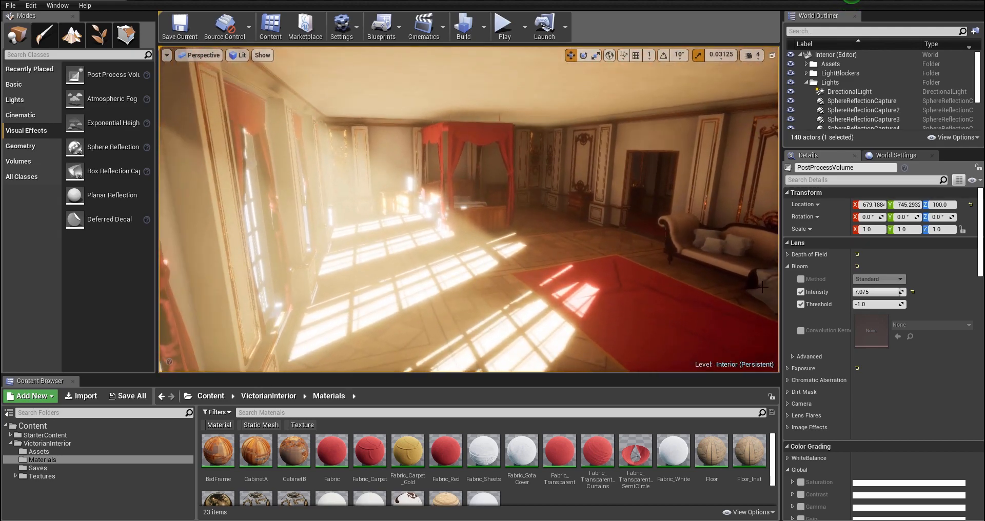
Set the Bloom Intensity to 1.5, look over the room and collapse the Bloom group.
drag(887, 290, 837, 291)
right_drag(565, 231, 531, 222)
drag(855, 293, 861, 292)
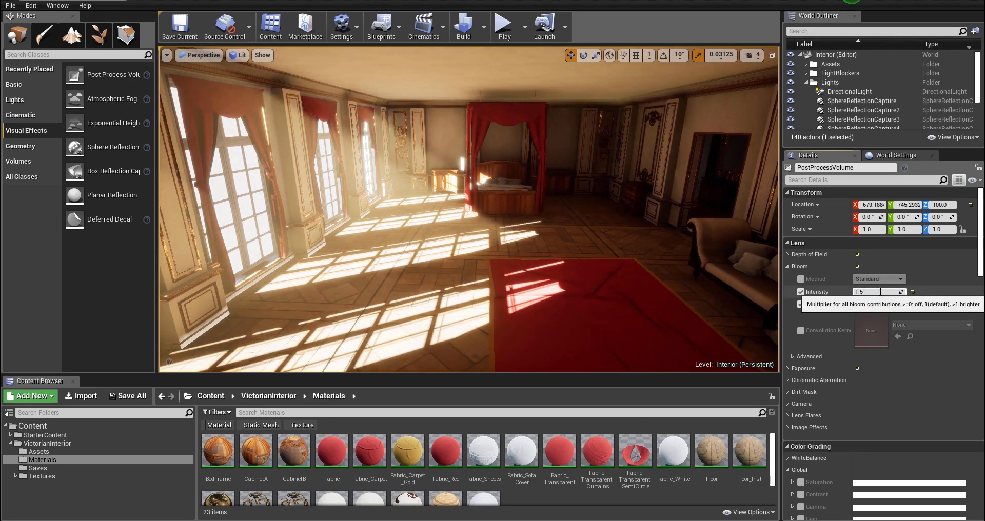
right_drag(513, 221, 559, 222)
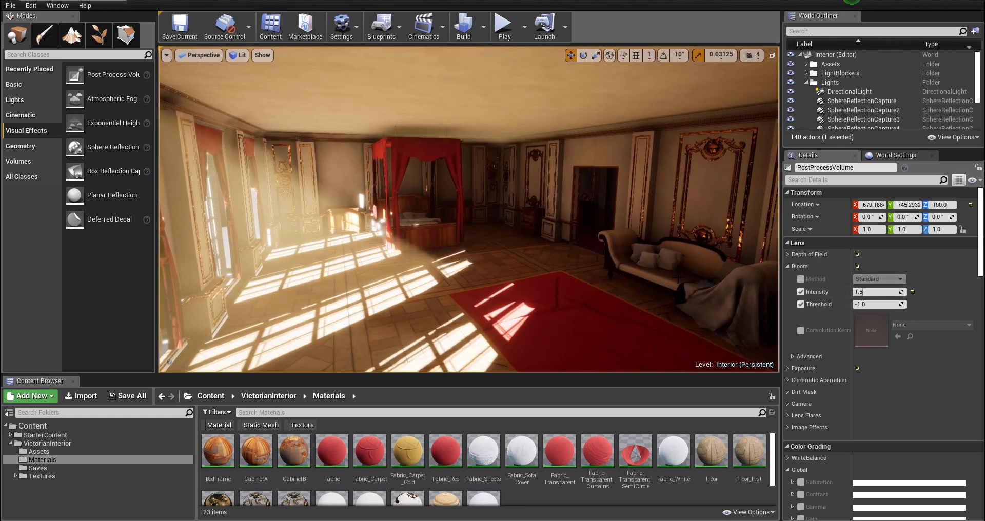
mouse_move(678, 277)
right_down()
mouse_move(744, 277)
mouse_move(667, 277)
right_up()
click(787, 266)
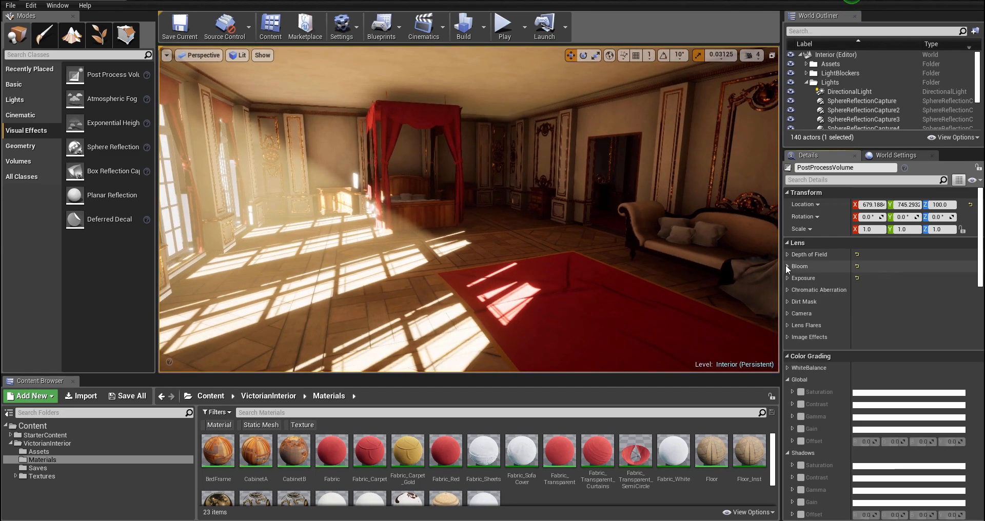
Try a Chromatic Aberration Intensity of about 4.8, return it to 0.0 and collapse the group.
click(787, 279)
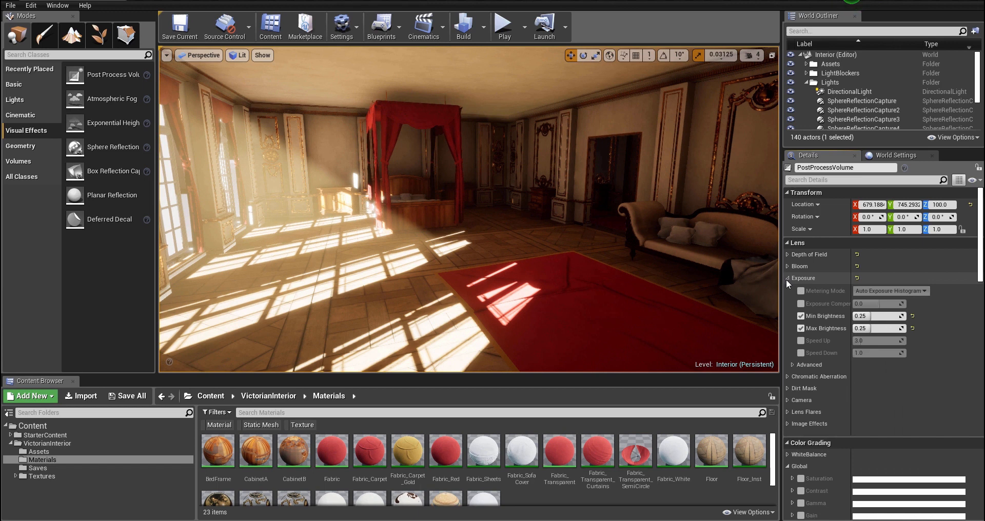
click(787, 279)
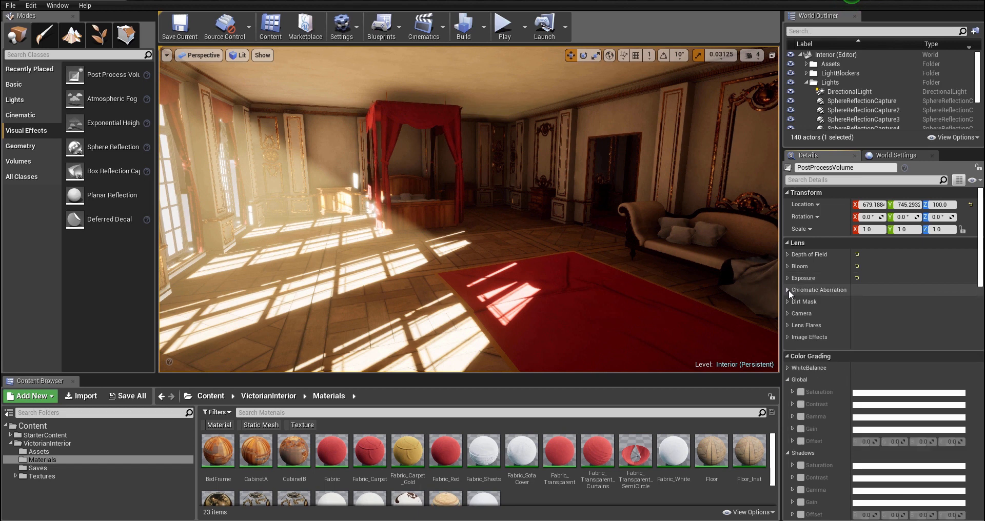
click(789, 291)
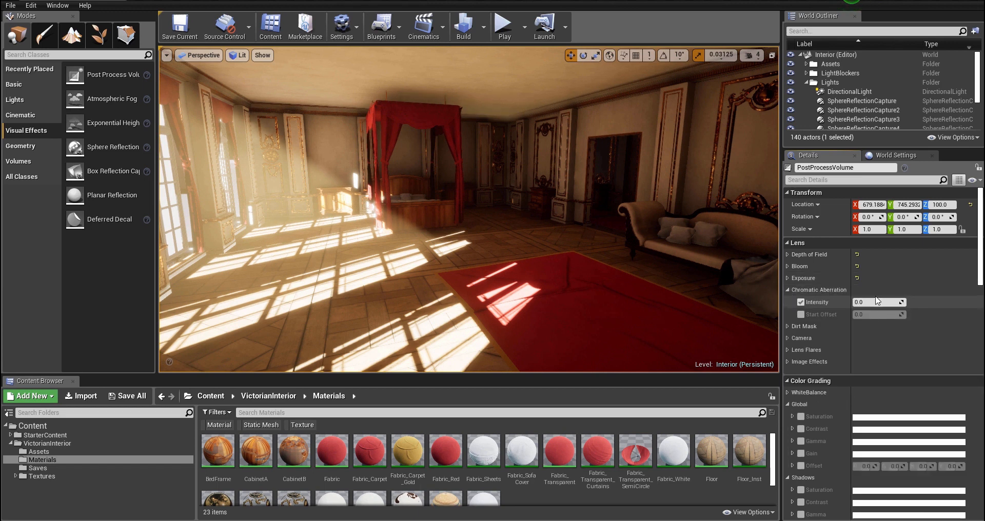
drag(868, 303, 905, 303)
right_drag(523, 162, 463, 181)
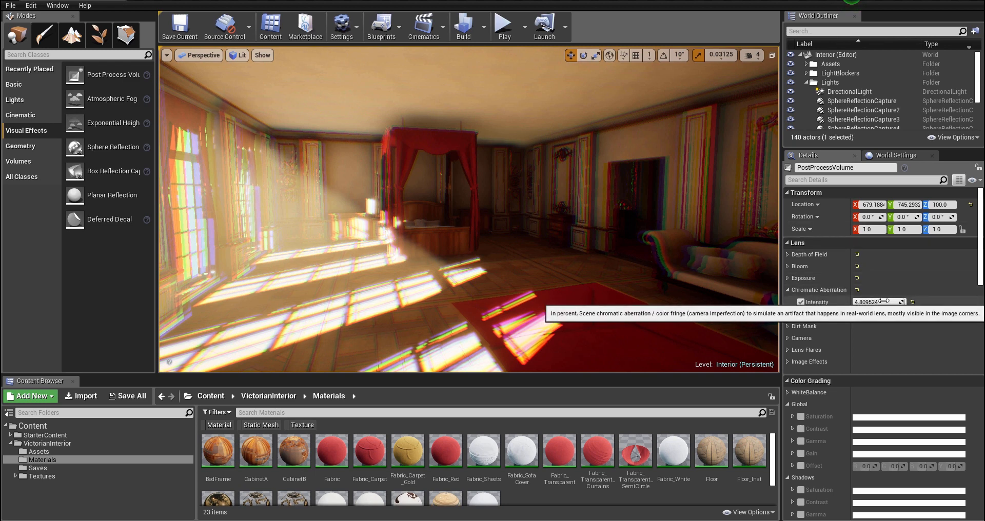
drag(878, 302, 846, 302)
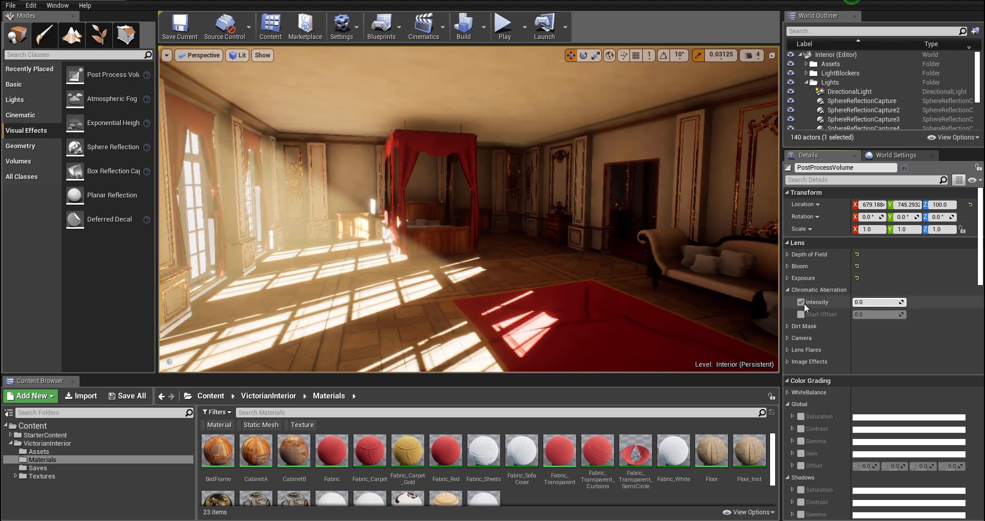
click(787, 291)
Look over the settings in the Dirt Mask, Camera and Lens Flares groups of the Lens category.
click(787, 303)
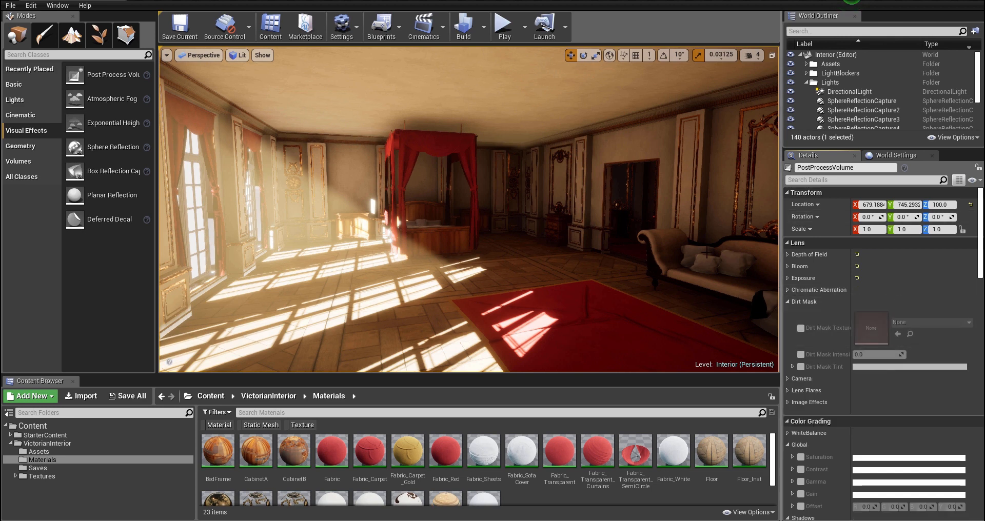
click(788, 303)
click(786, 313)
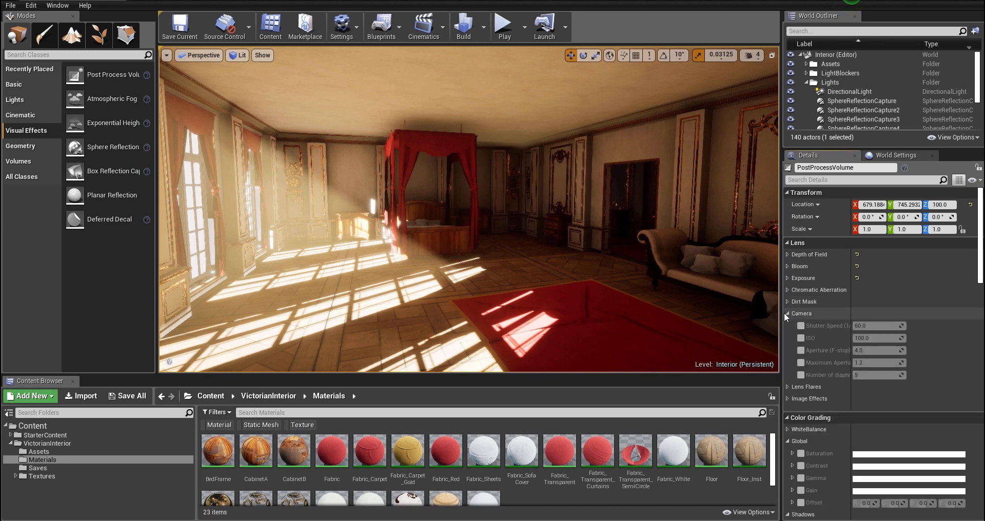
click(802, 339)
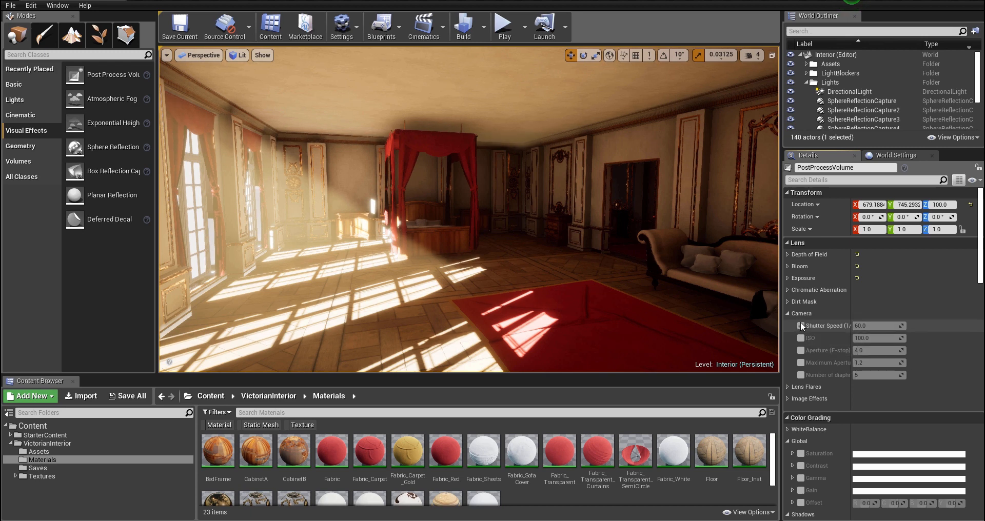
click(801, 350)
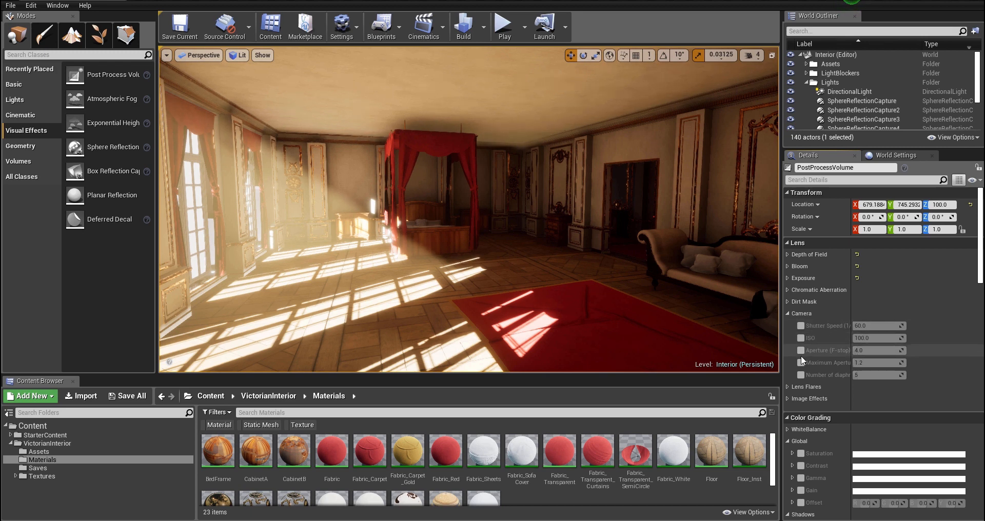
click(789, 313)
click(789, 325)
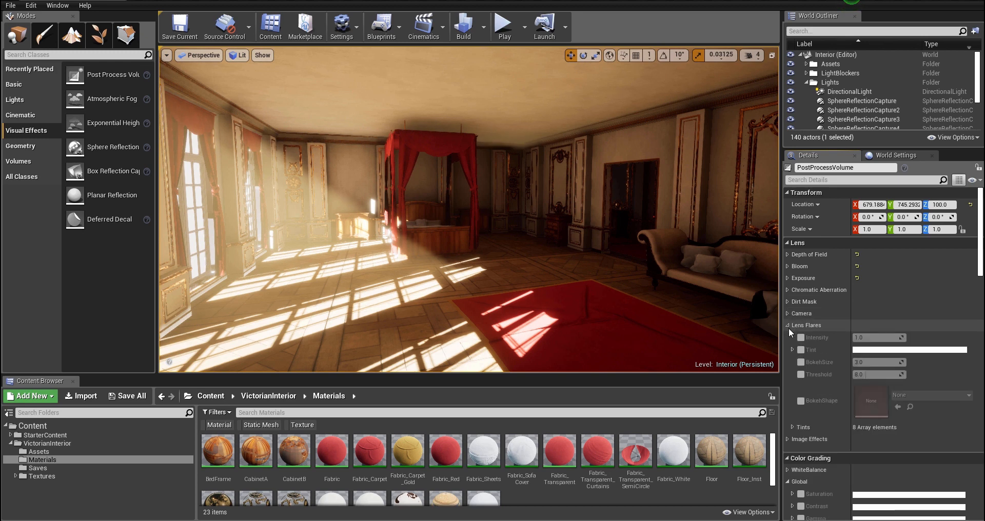
Collapse Lens Flares, enable the Vignette Intensity override in Image Effects, set it to 0.5 and look over the room.
click(789, 328)
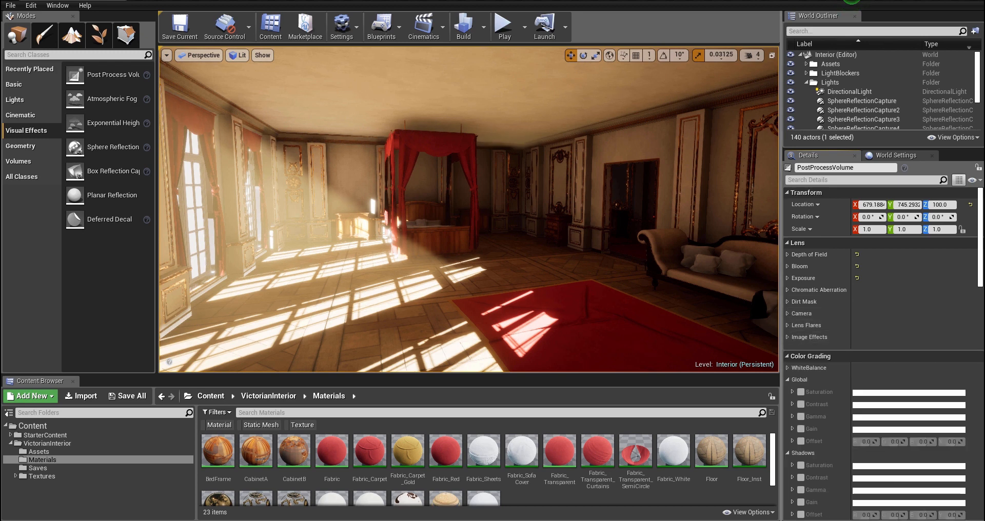
right_drag(513, 206, 642, 236)
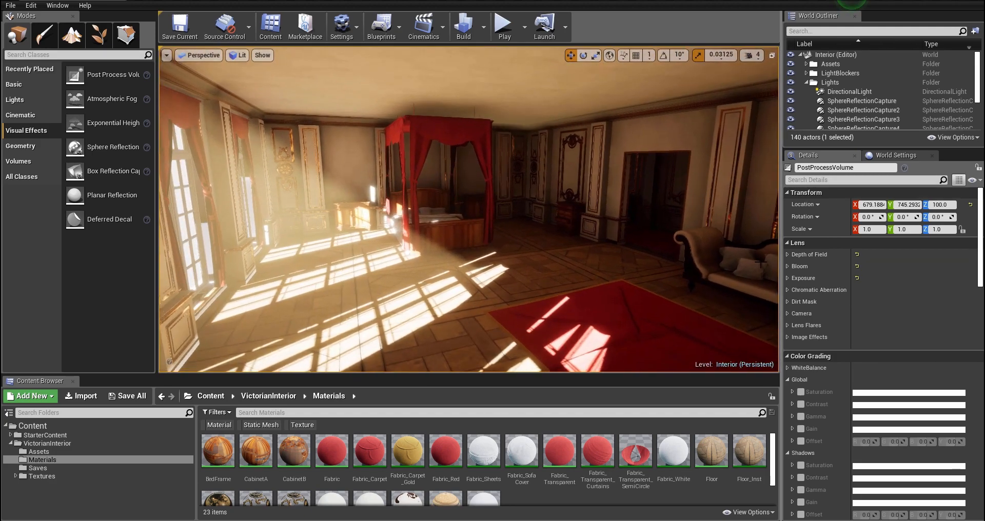
click(787, 337)
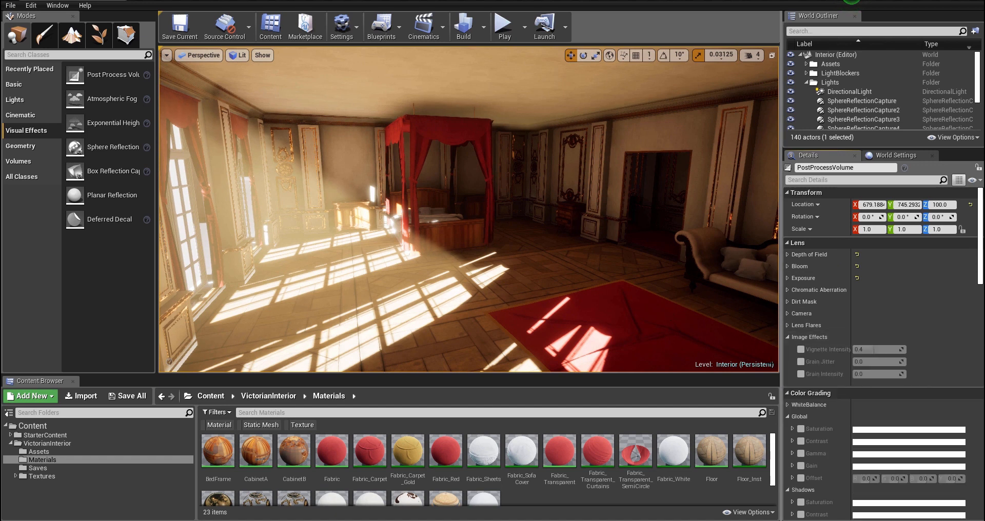
click(801, 349)
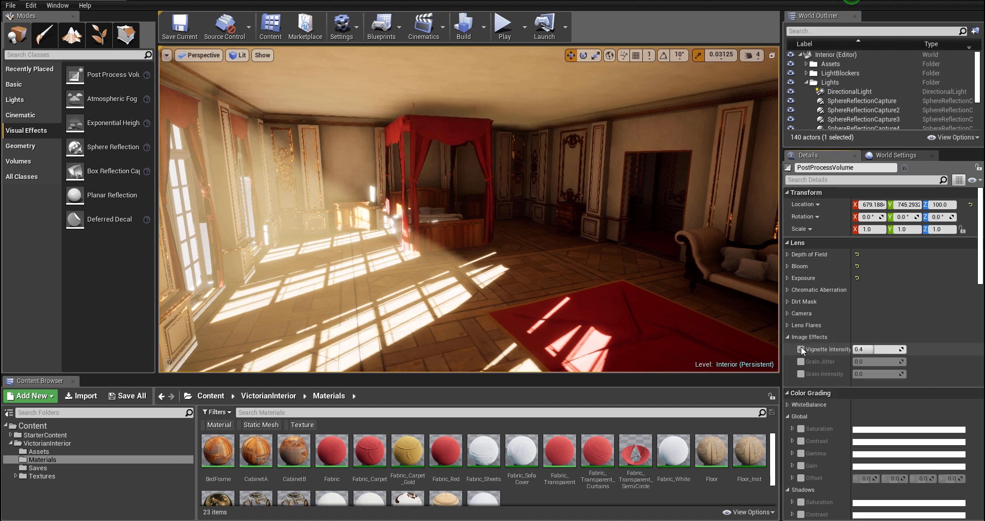
drag(871, 350, 903, 350)
right_drag(544, 211, 565, 205)
mouse_move(872, 349)
mouse_down()
mouse_move(844, 350)
mouse_move(878, 350)
mouse_up()
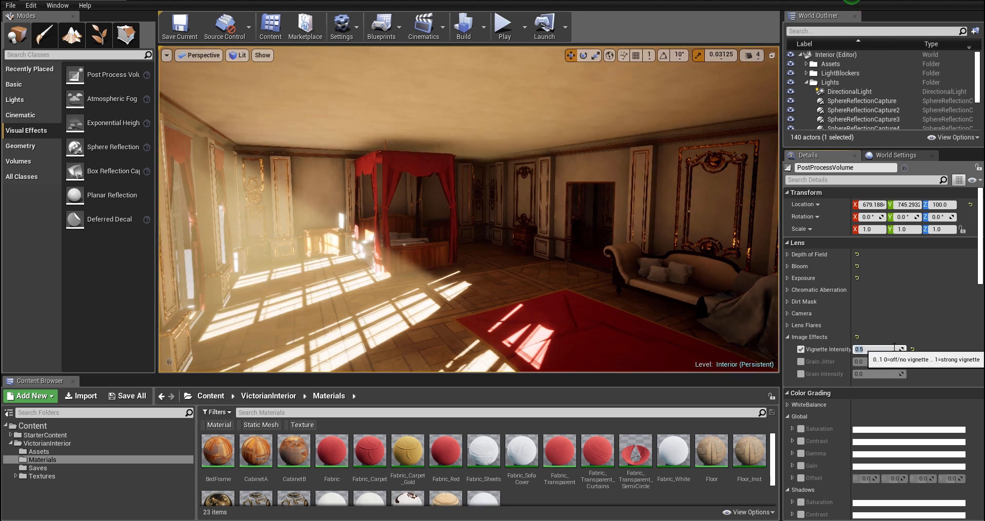
right_drag(551, 278, 553, 282)
key(d)
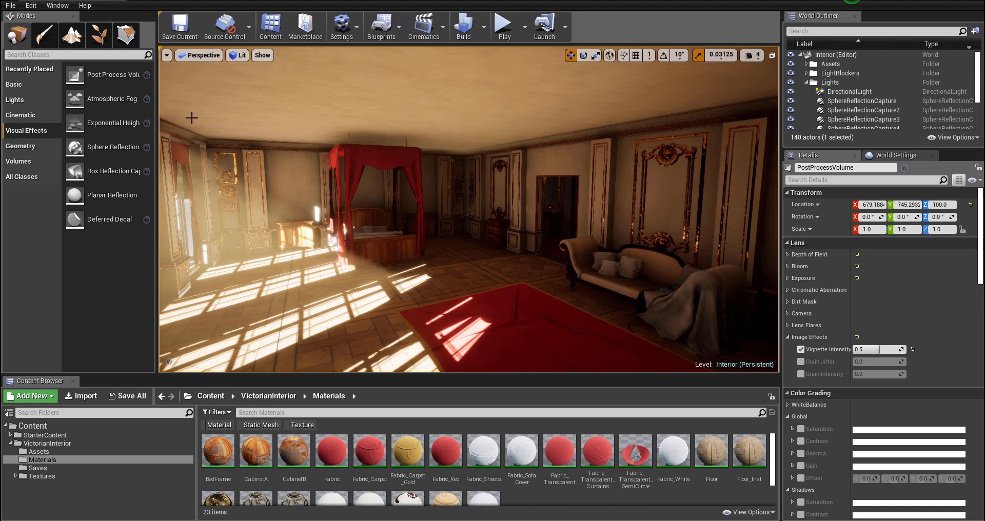
key(w)
right_drag(266, 319, 269, 319)
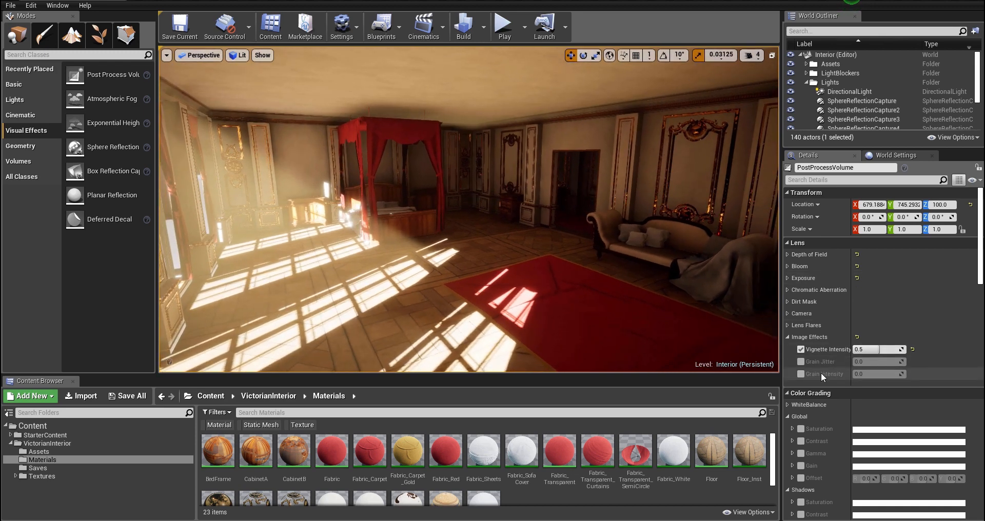
Enable the Grain Jitter and Grain Intensity overrides, try an Intensity of 1.0, and reduce it to about 0.114 with Jitter at about 0.381.
click(801, 374)
click(802, 361)
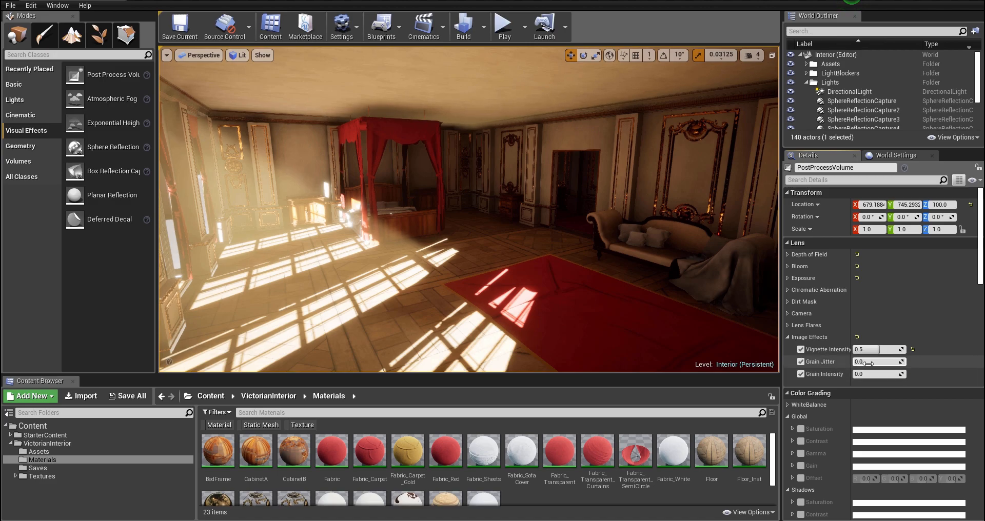
drag(862, 376, 906, 376)
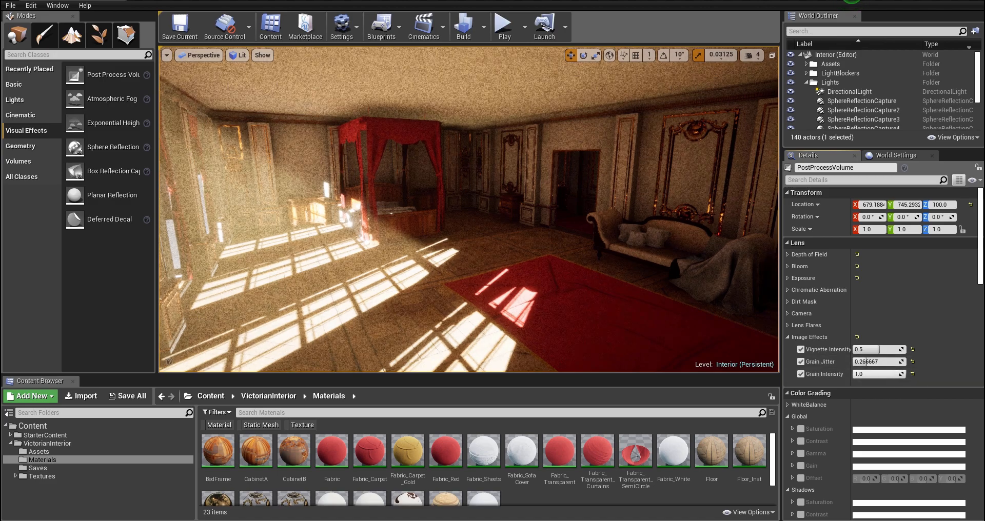
mouse_move(667, 246)
right_down()
mouse_move(639, 240)
mouse_move(652, 240)
right_up()
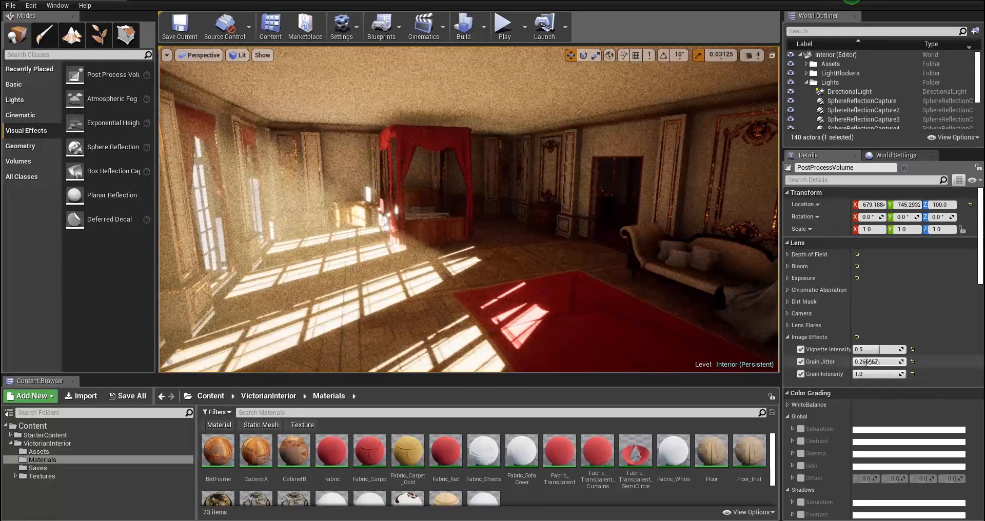
drag(868, 363, 855, 375)
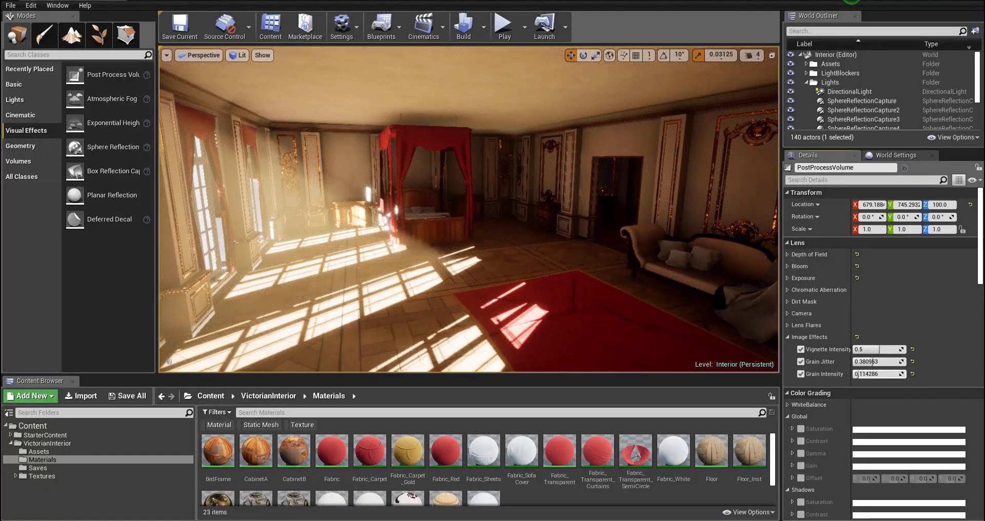
Try a Grain Intensity of 0.05, raise it to 0.07 with Grain Jitter at about 0.543, and collapse Image Effects.
right_drag(590, 273, 613, 266)
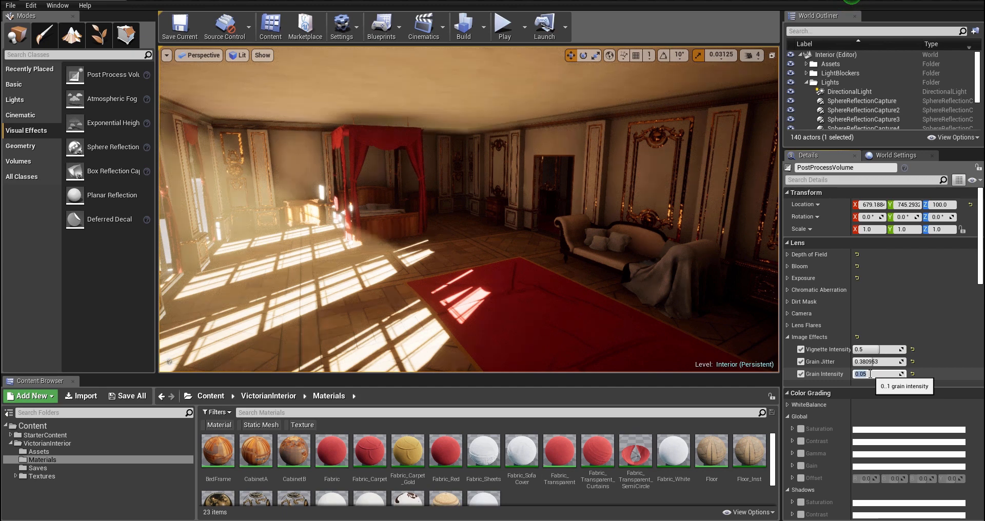
right_drag(482, 236, 485, 238)
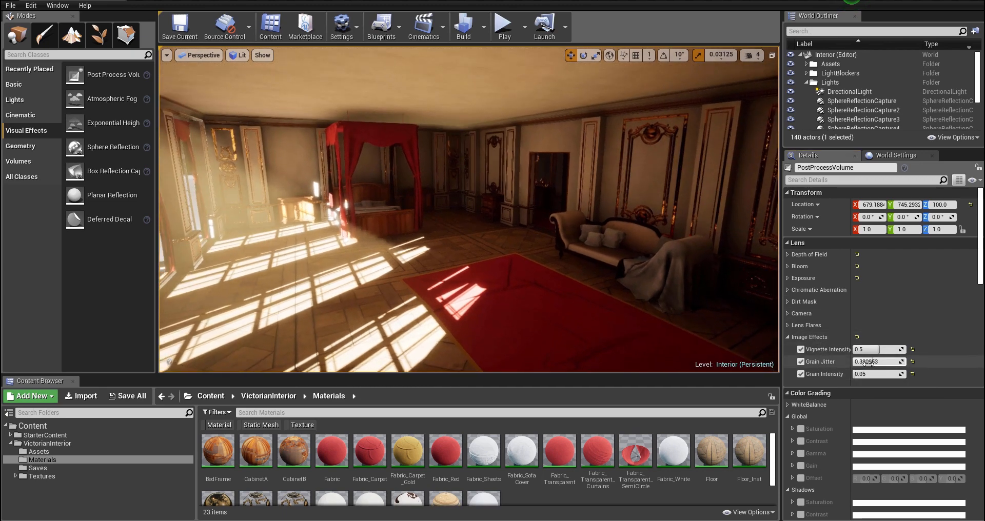
drag(874, 362, 882, 361)
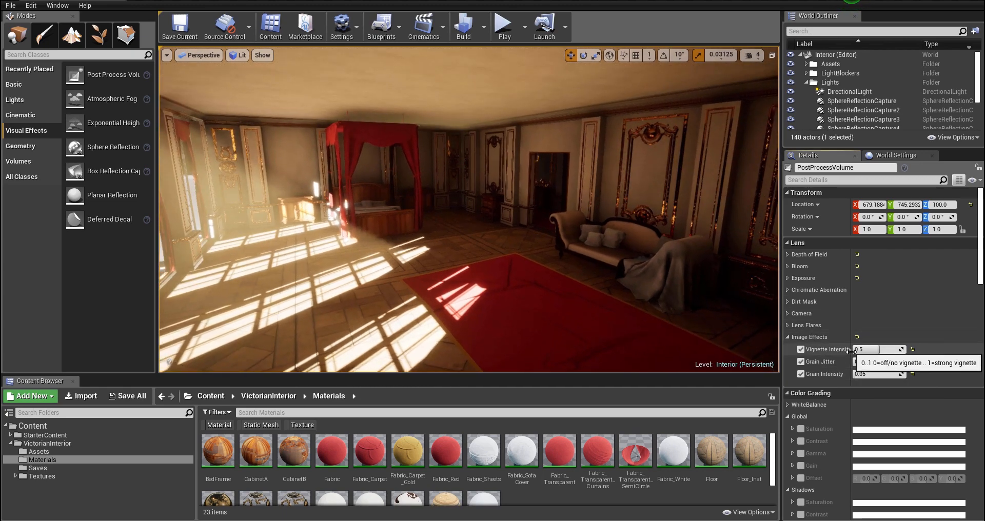
click(875, 374)
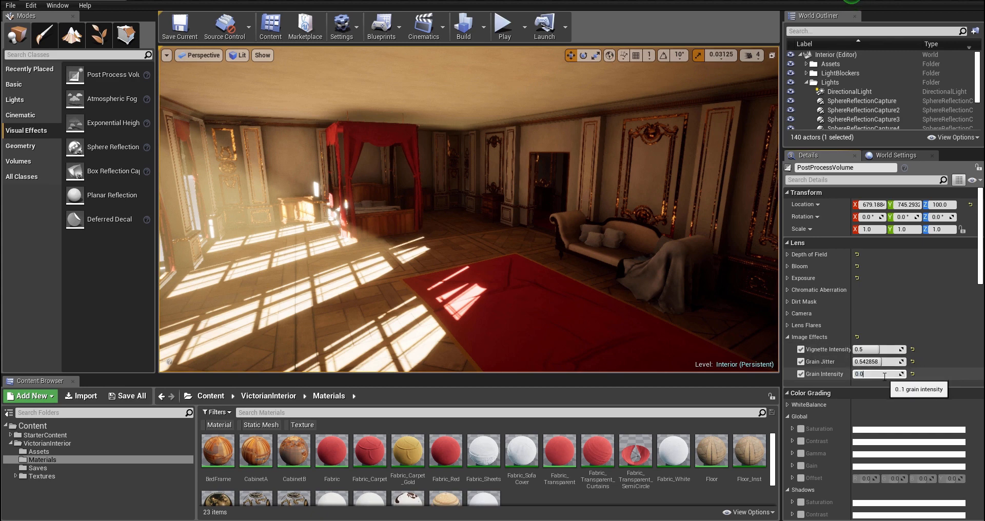
mouse_move(606, 257)
right_down()
mouse_move(579, 257)
mouse_move(611, 257)
right_up()
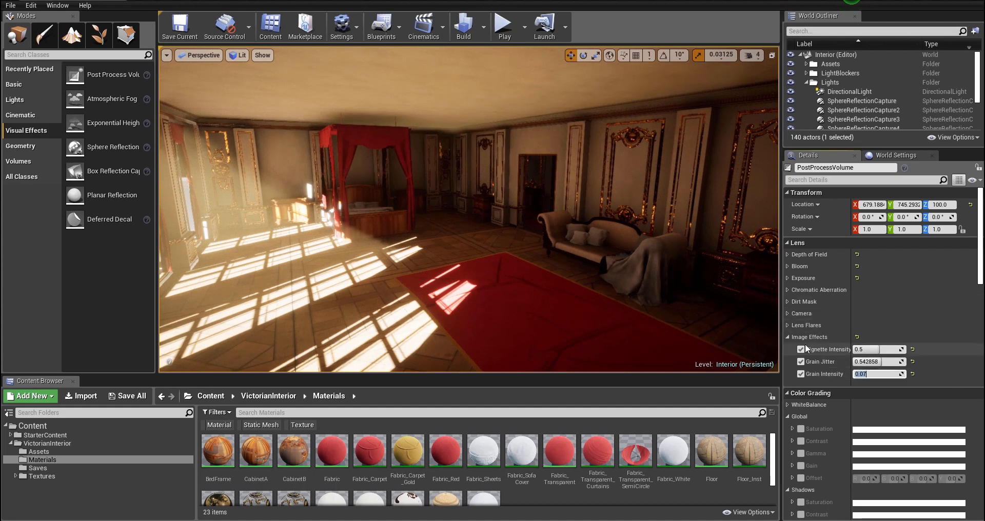
click(789, 335)
Collapse the open Color Grading groups from Global to Misc and look over the Misc settings.
scroll(801, 344, down, 2)
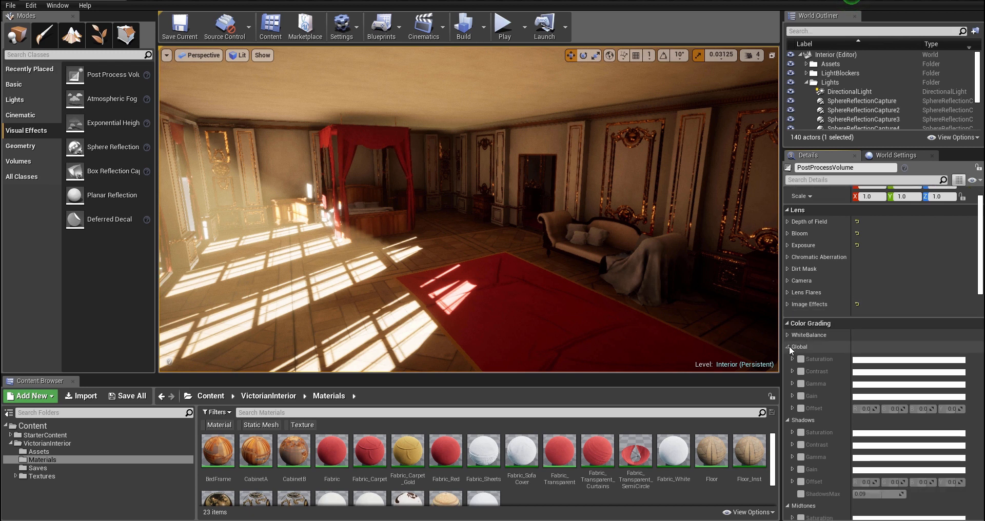
click(789, 347)
click(787, 359)
click(790, 370)
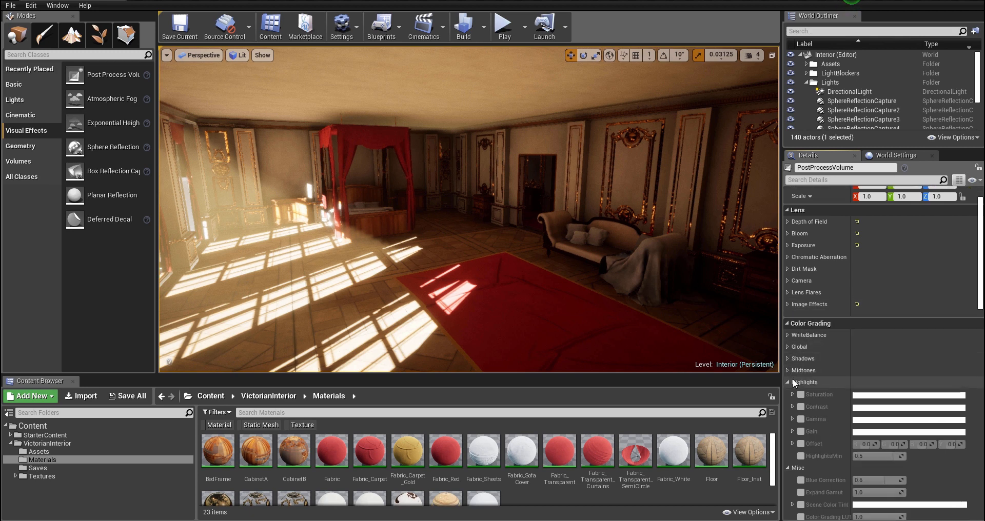
click(792, 383)
click(789, 391)
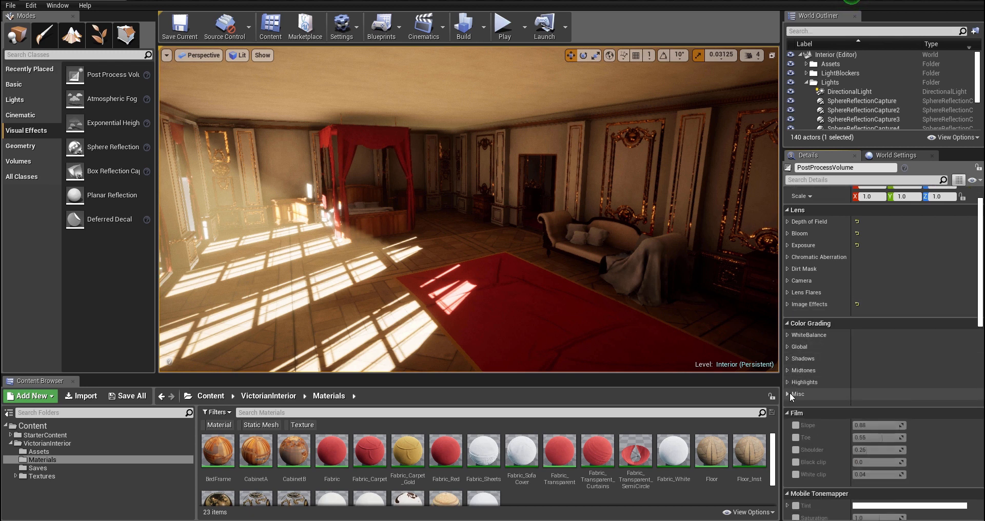
click(790, 393)
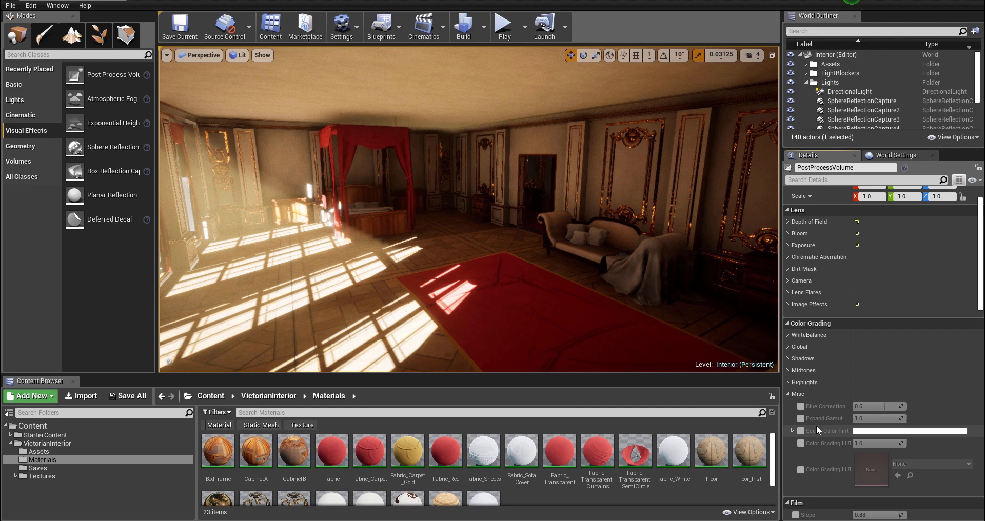
click(790, 393)
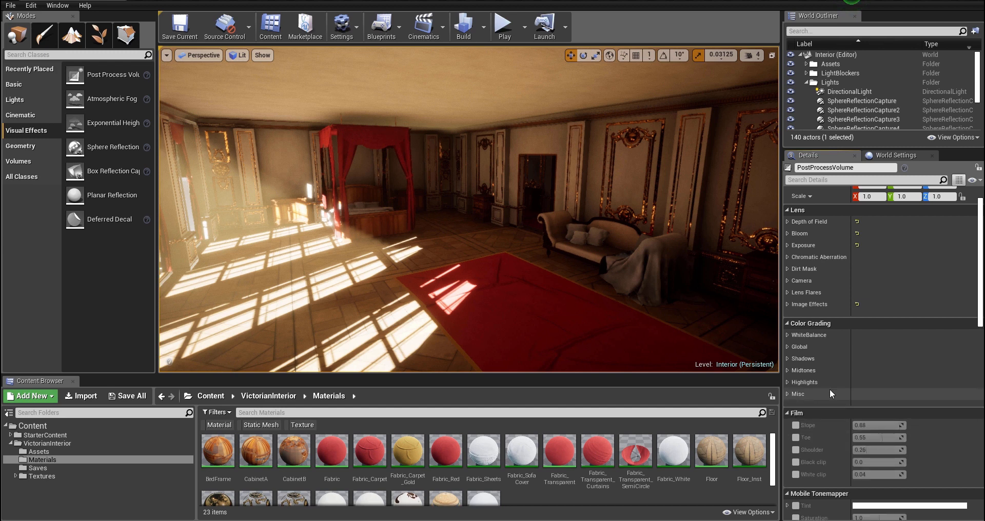
Look over the Film and Mobile Tonemapper settings and hide the advanced Mobile Tonemapper options.
scroll(828, 391, down, 3)
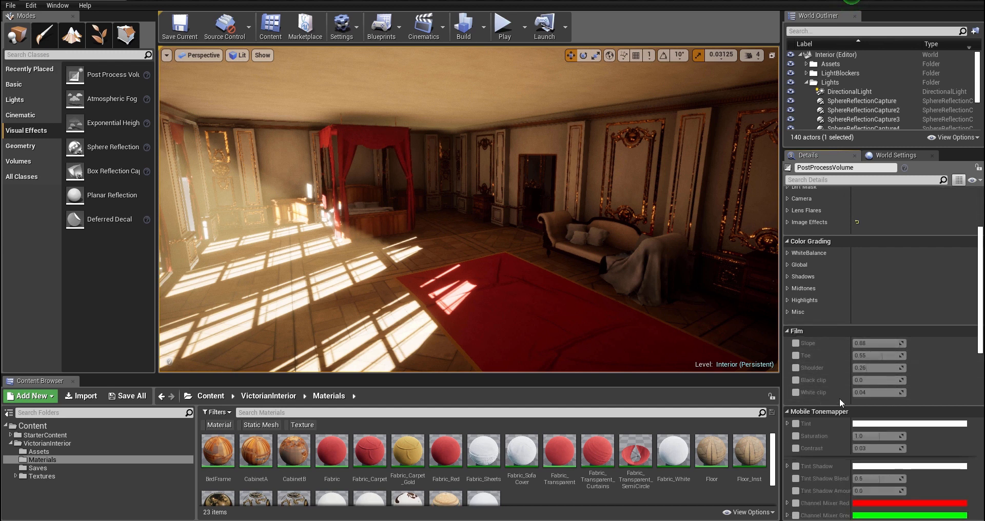
scroll(839, 399, down, 1)
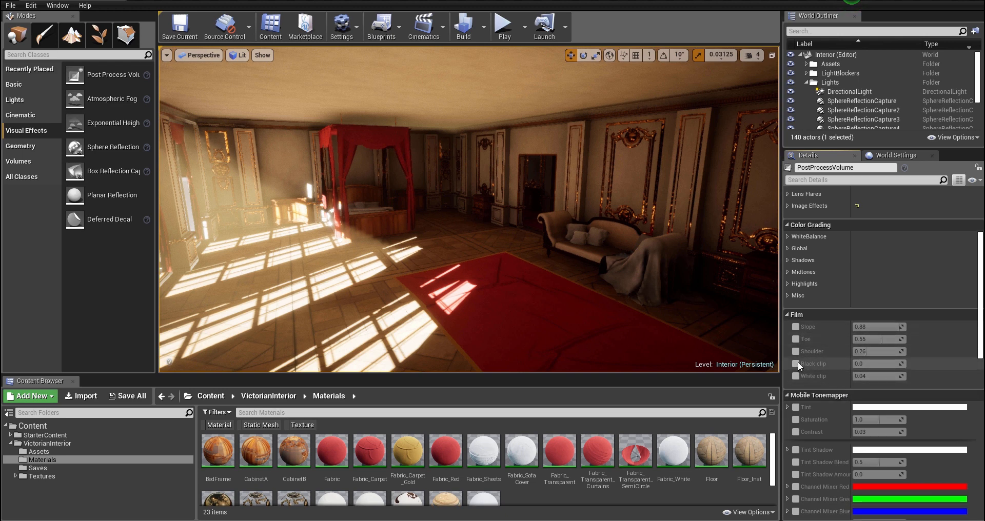
scroll(807, 346, up, 6)
scroll(816, 346, down, 12)
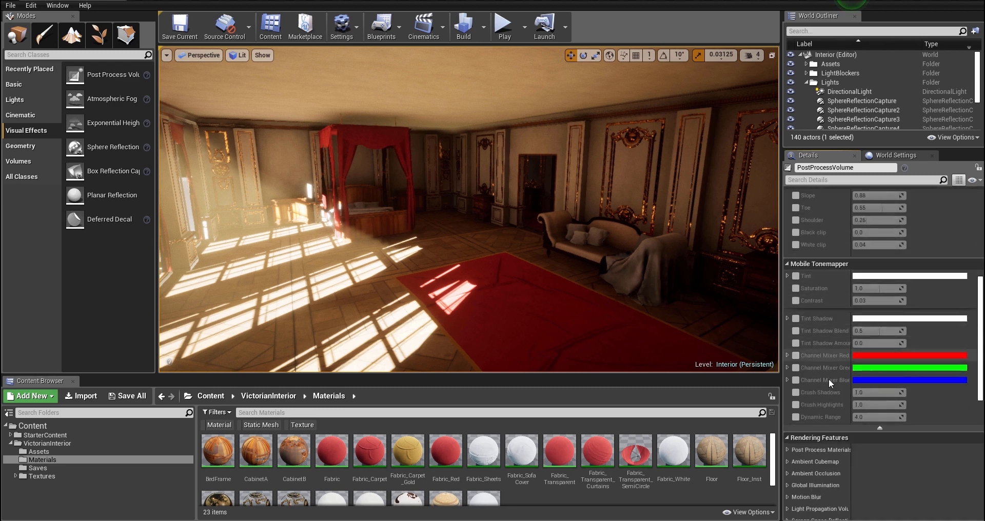
click(879, 427)
scroll(829, 387, up, 3)
scroll(828, 387, up, 4)
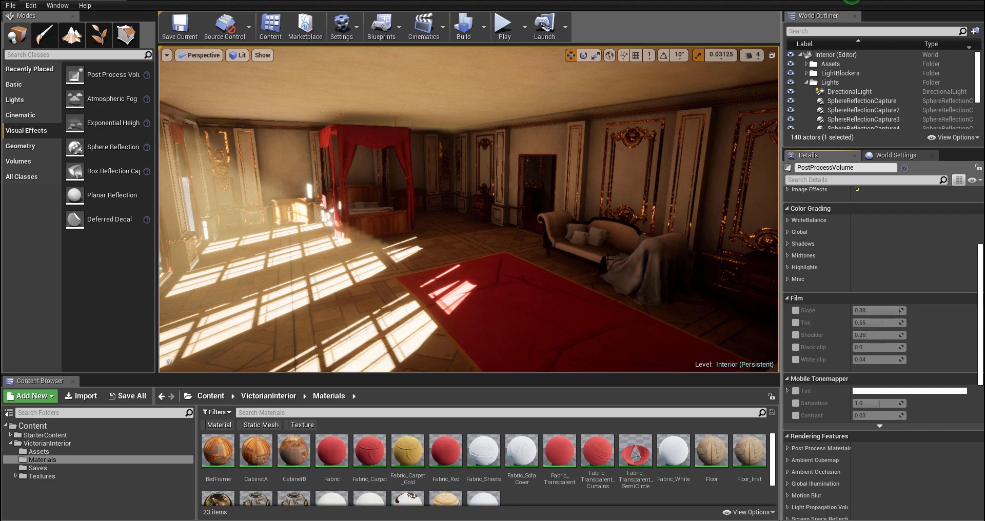
Try a higher Black clip and a White clip of about 0.448 in Film, restore both values and disable their overrides.
right_drag(609, 260, 635, 274)
click(796, 347)
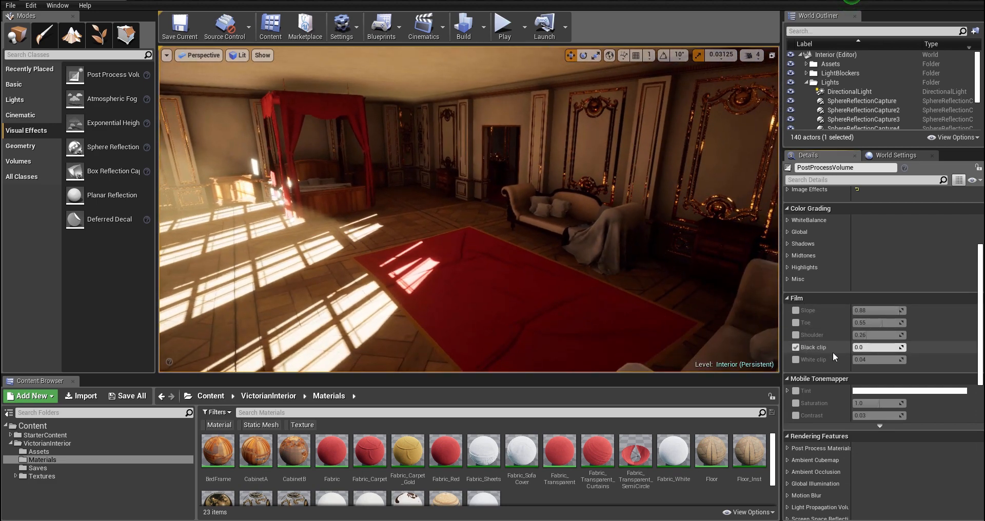
drag(872, 348, 888, 347)
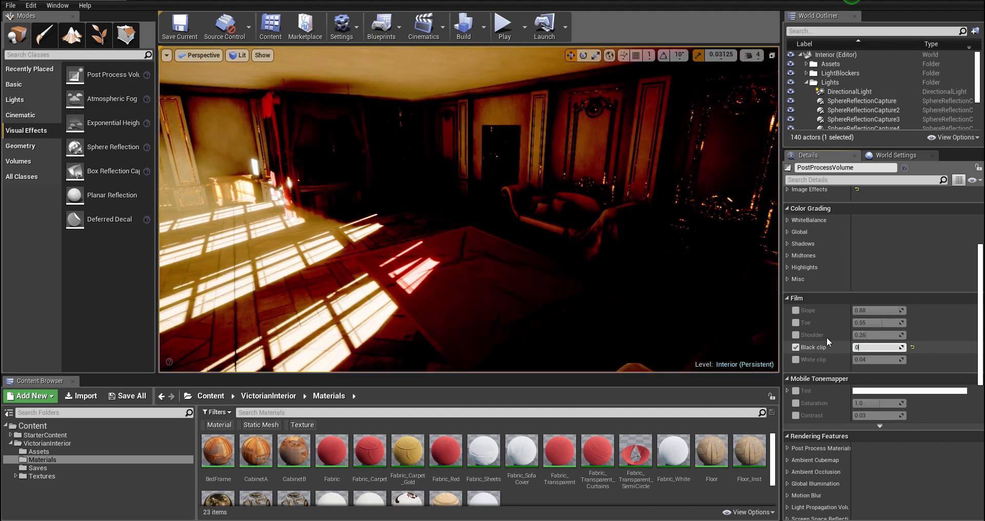
key(Return)
click(796, 359)
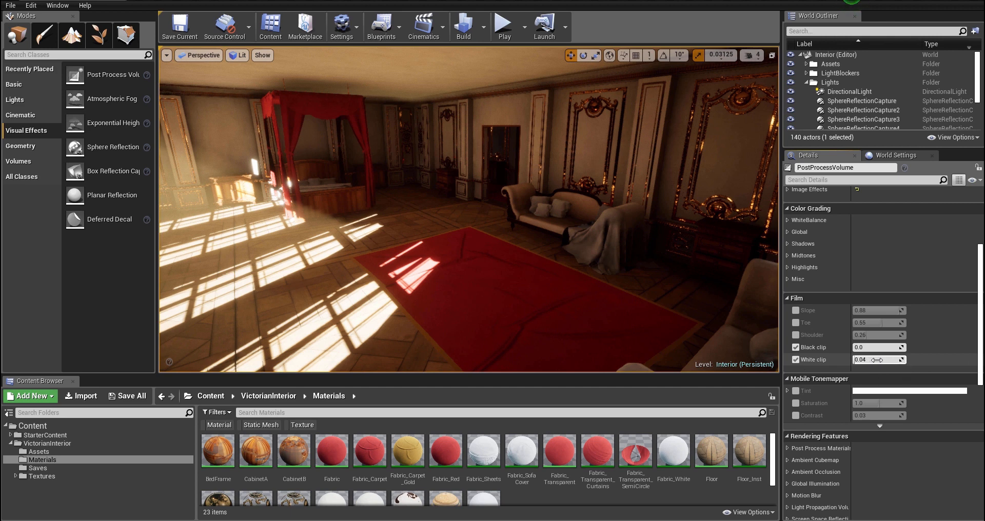
key(ctrl+z)
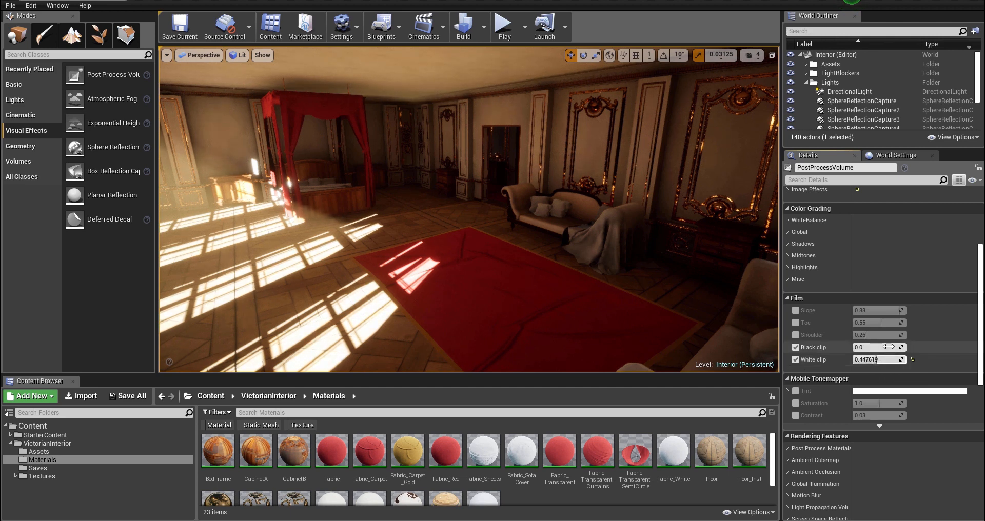
click(796, 360)
click(796, 347)
Enable the film Shoulder override, try a different value, undo the change and disable the override.
click(796, 336)
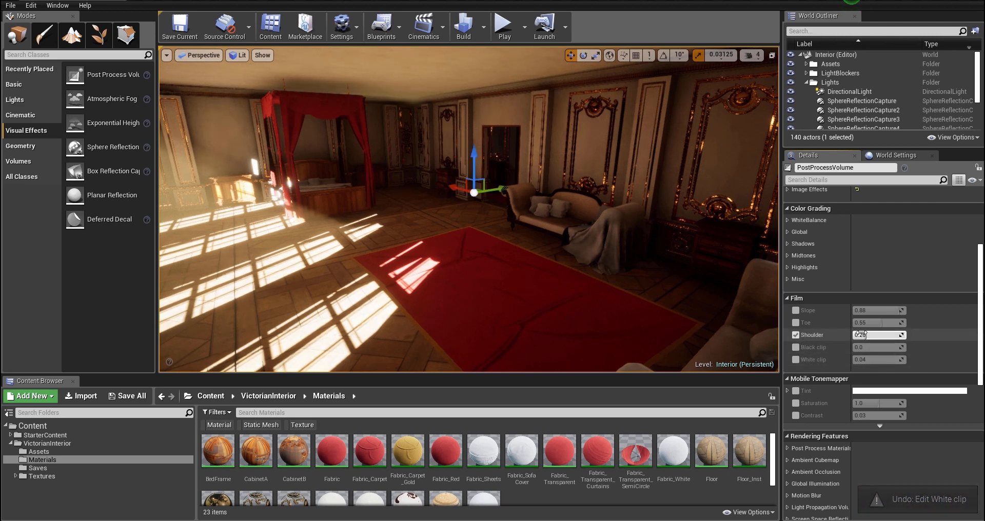
drag(862, 335, 871, 336)
key(ctrl+z)
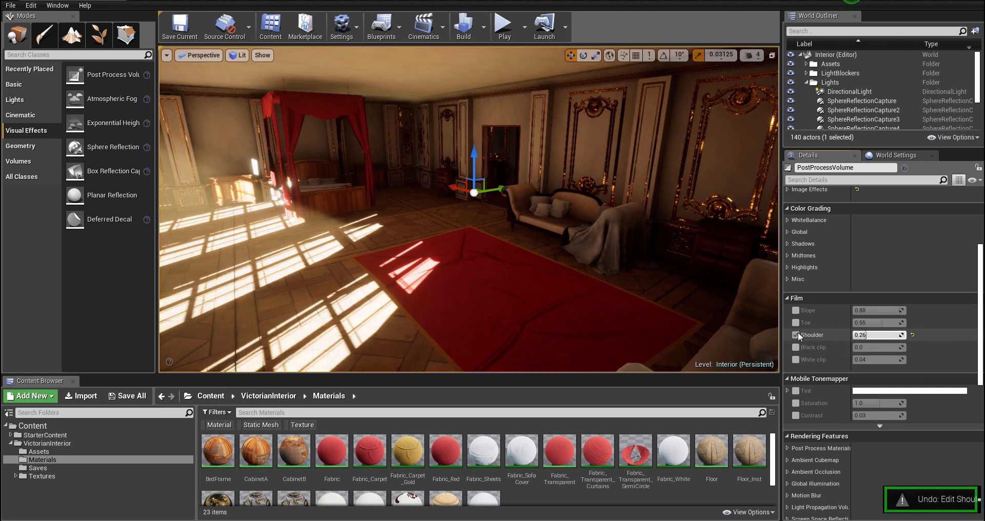
click(796, 335)
Enable the film Toe override, test different values against the room and lower it to about 0.312.
click(796, 323)
mouse_move(867, 324)
mouse_down()
mouse_move(877, 324)
mouse_move(852, 324)
mouse_up()
right_drag(708, 267, 694, 259)
key(ctrl+z)
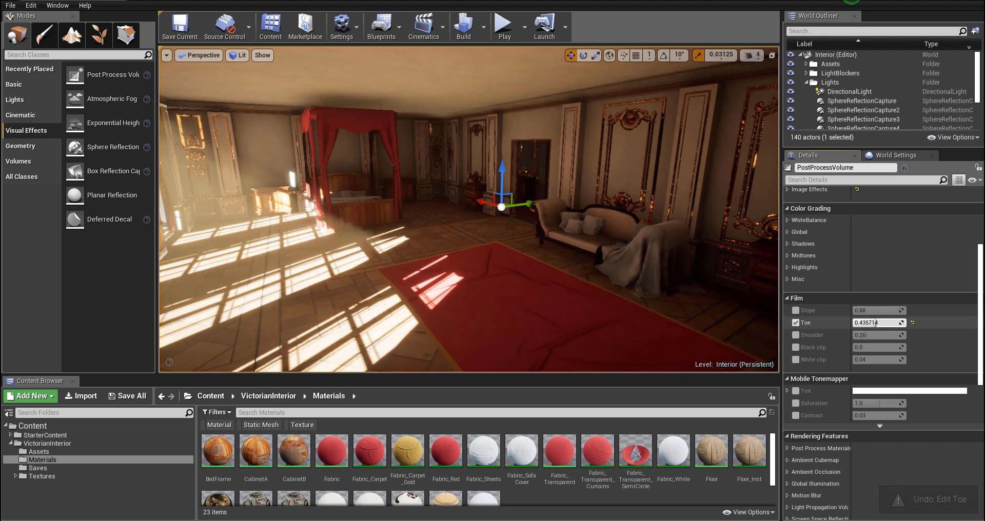
drag(877, 323, 897, 335)
Try a film Shoulder of about 0.848, undo the change and disable the Shoulder override again.
click(796, 335)
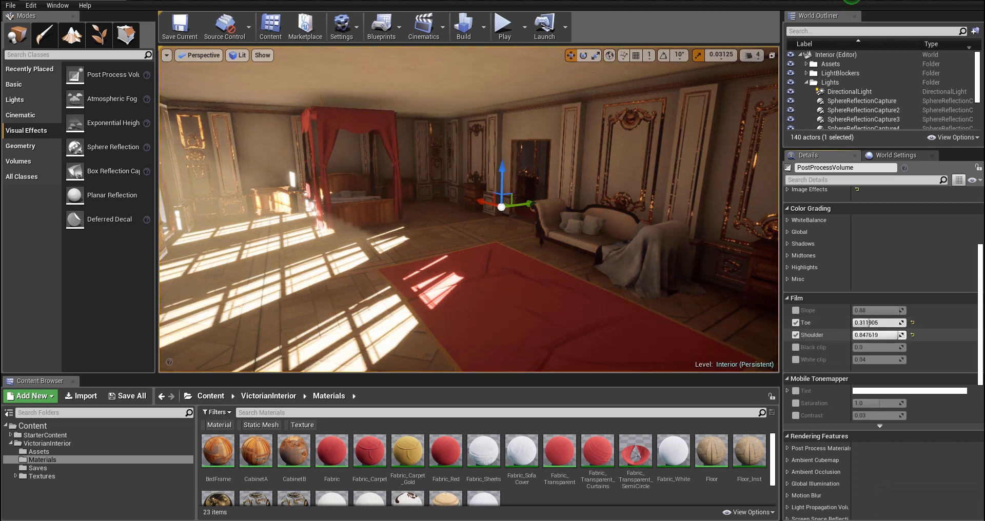
key(ctrl+z)
click(796, 334)
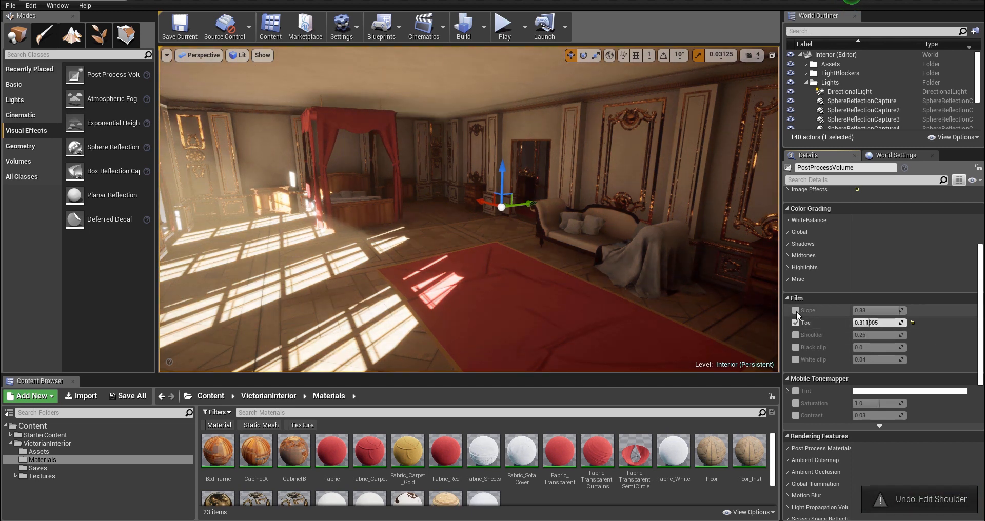
Enable the film Slope override, try and undo a different Slope, and lower the Toe to about 0.305.
click(796, 311)
mouse_move(872, 310)
mouse_down()
mouse_move(881, 323)
mouse_move(905, 323)
mouse_move(868, 323)
mouse_up()
key(ctrl+z)
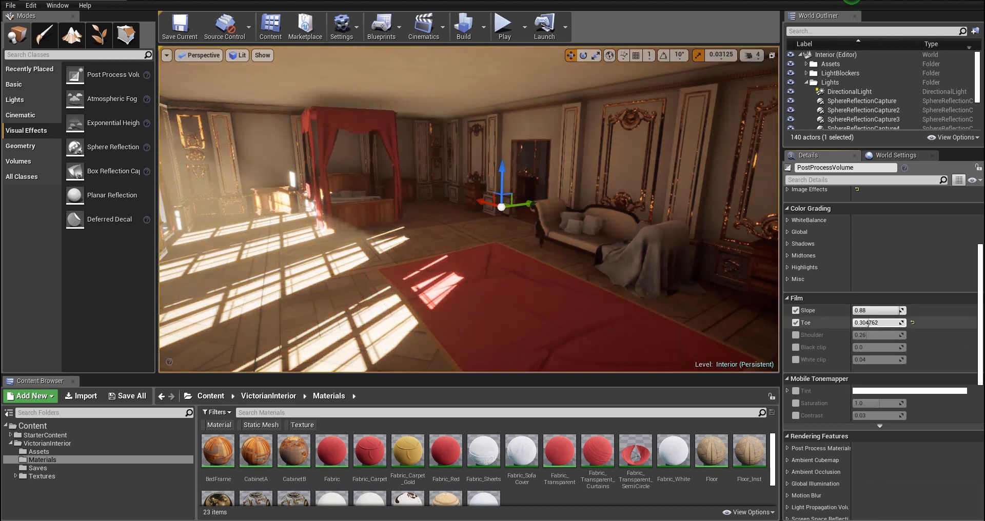
Undo the last film Toe change, test a lower value against the room and set the Toe to 0.3.
key(ctrl+z)
click(796, 325)
click(796, 323)
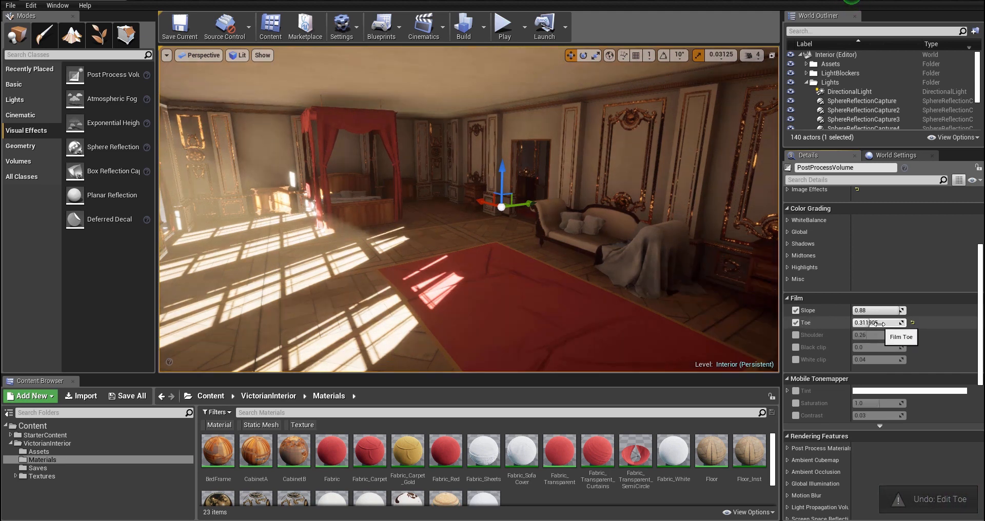
drag(878, 323, 859, 323)
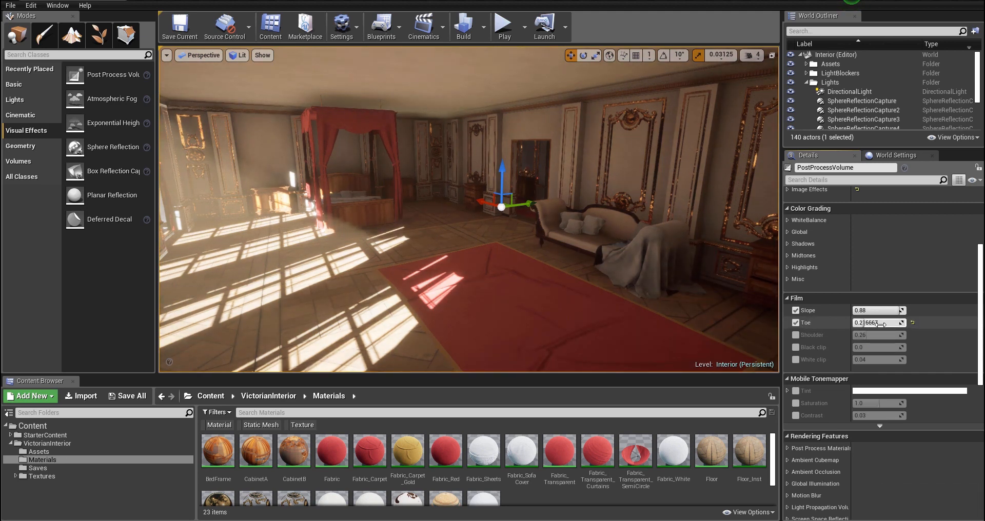
text(0.3)
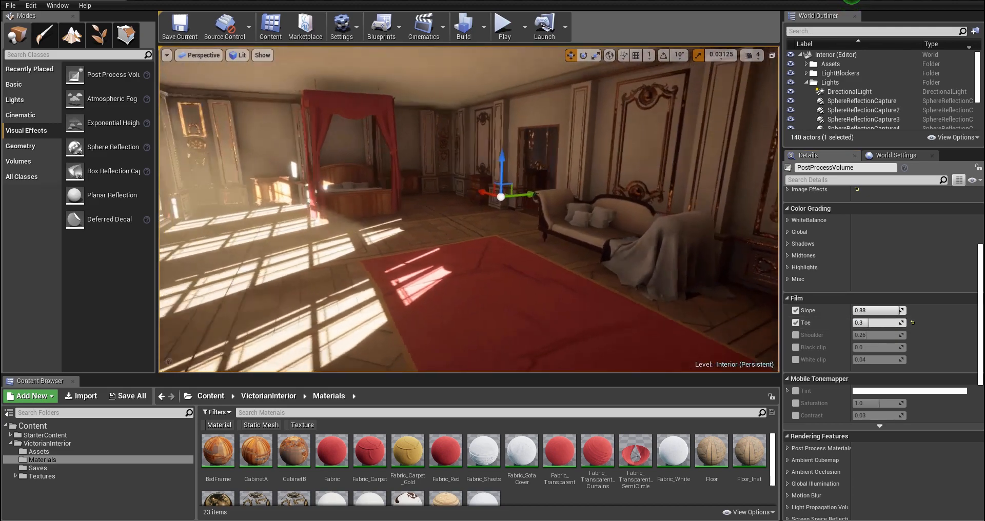
right_drag(469, 210, 490, 193)
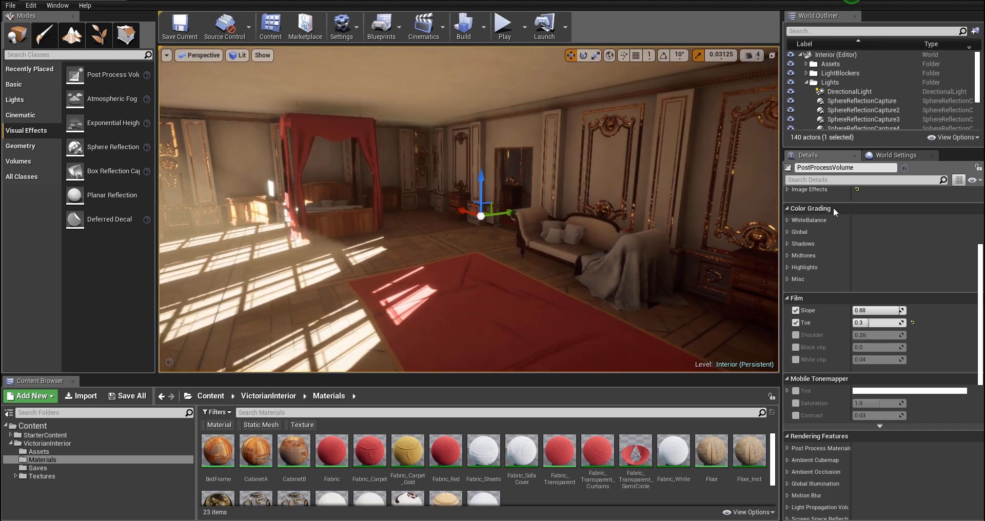
Collapse the Film and Mobile Tonemapper settings and look through the Post Process Materials and Ambient Cubemap options.
click(788, 298)
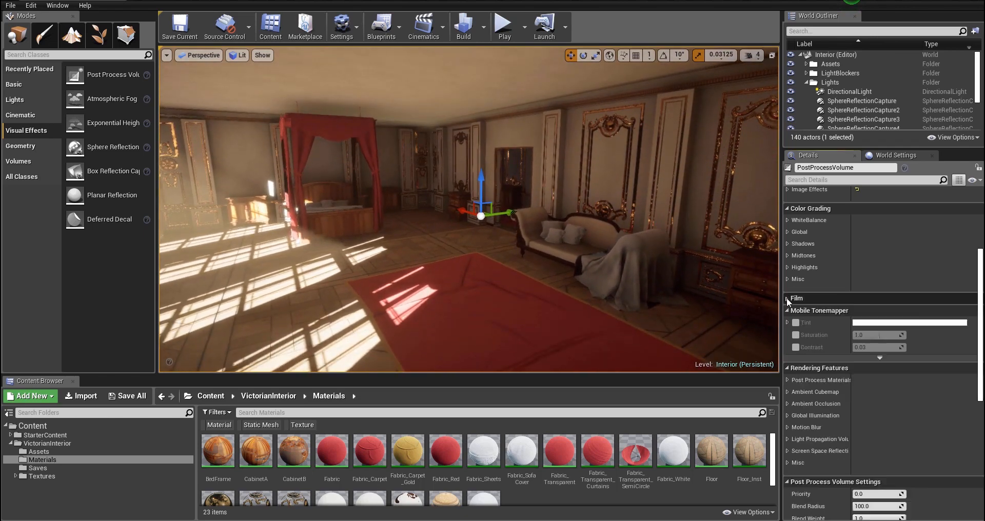
click(787, 311)
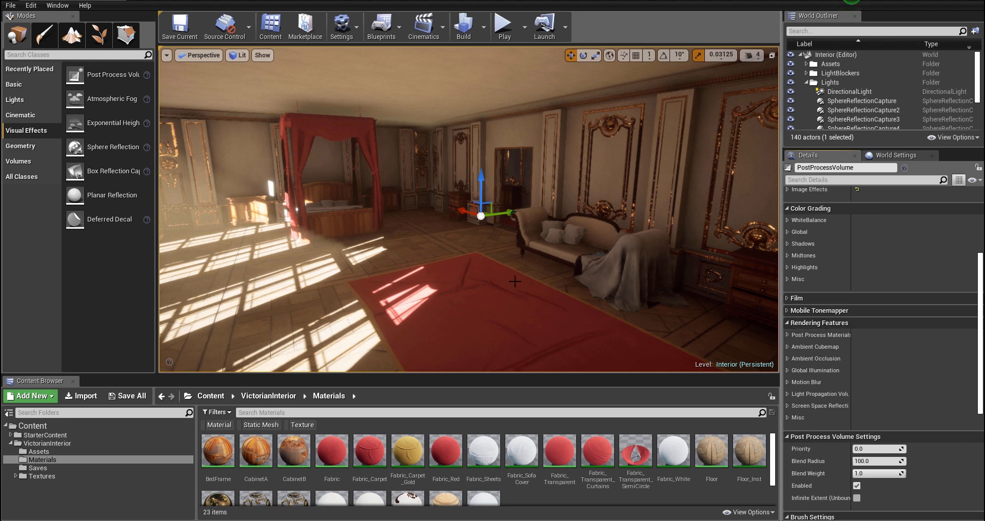
scroll(866, 322, down, 2)
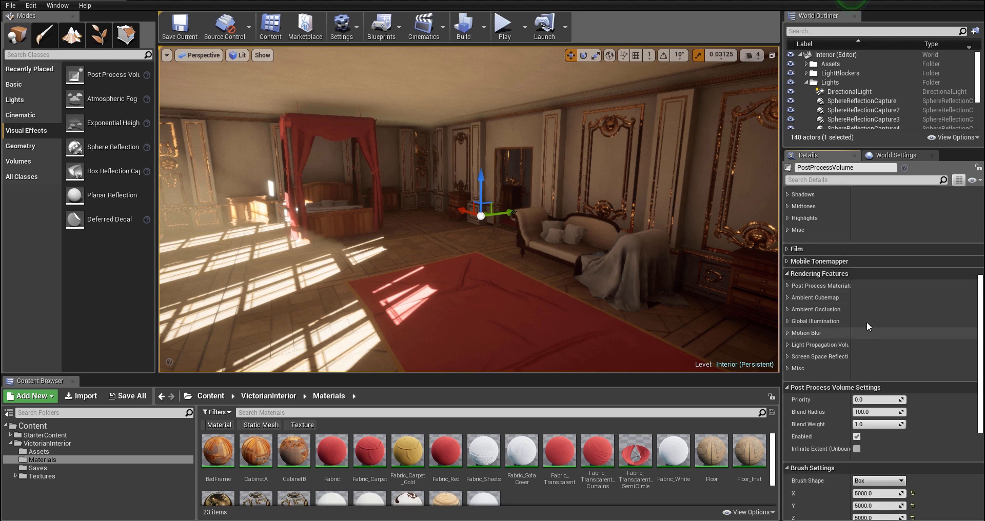
click(789, 286)
click(788, 286)
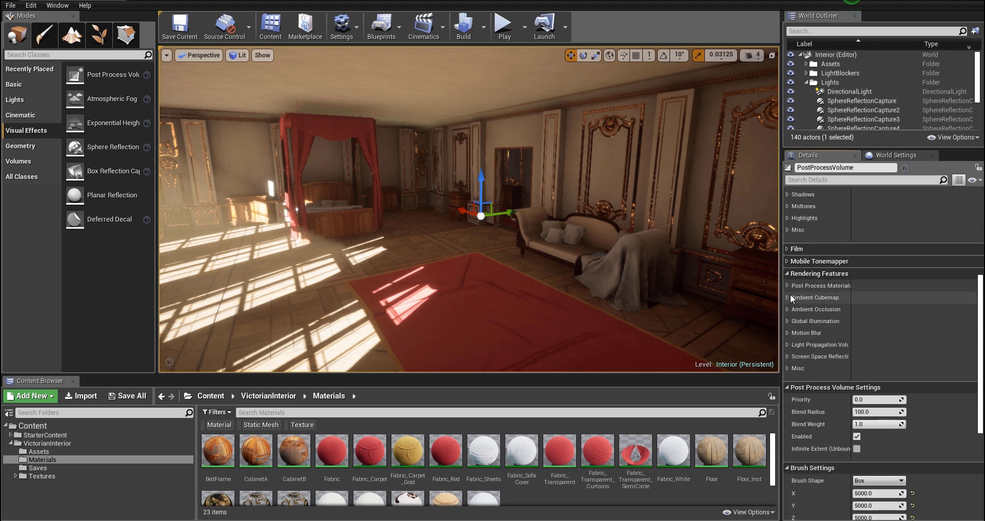
click(789, 297)
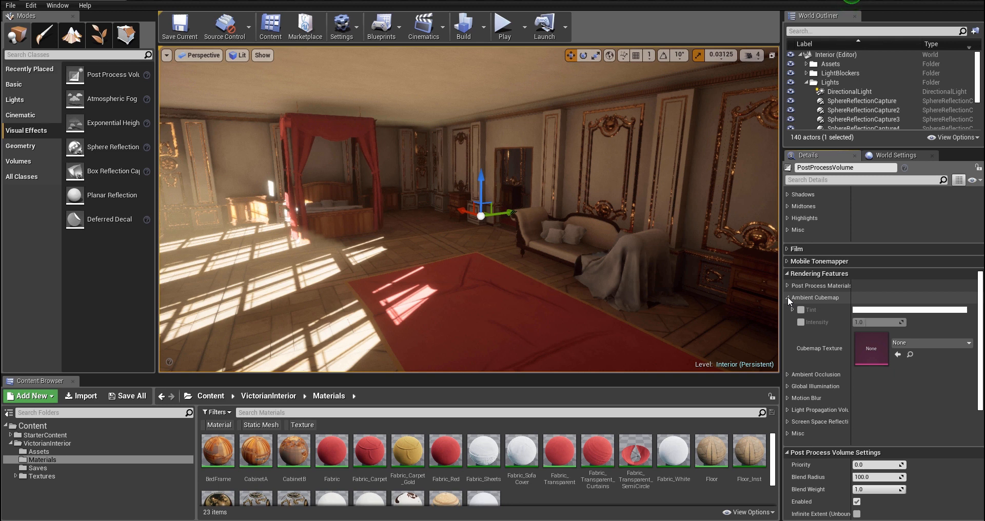
click(788, 297)
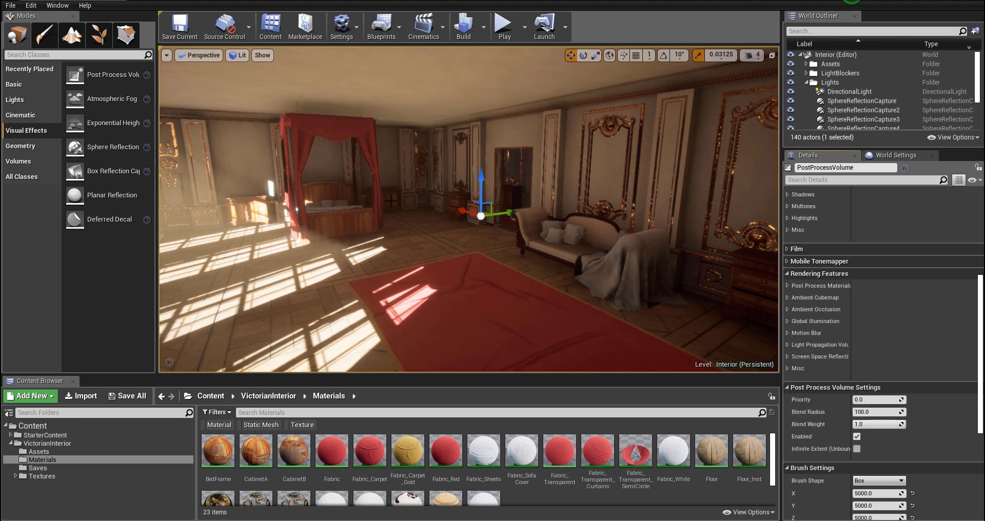
scroll(423, 180, down, 2)
key(g)
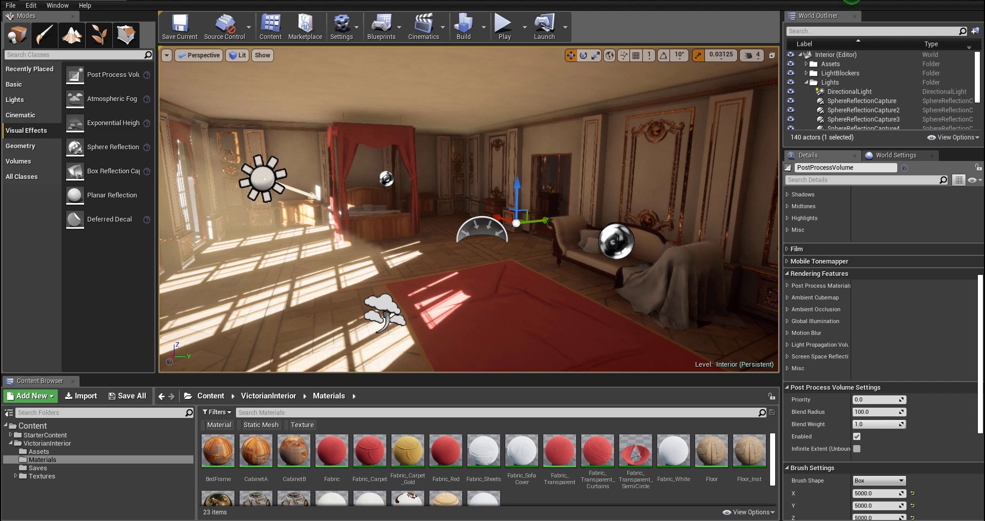
key(g)
Enable the Ambient Occlusion Intensity and Radius overrides, raise the intensity to about 0.99 and set the radius to 100.
click(789, 309)
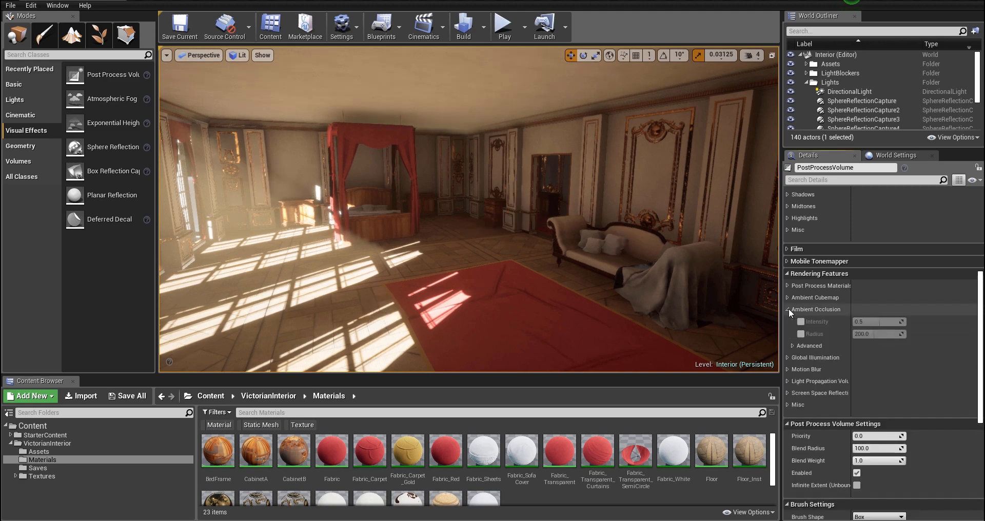
click(803, 332)
key(w)
right_drag(765, 275, 776, 270)
mouse_move(868, 321)
mouse_down()
mouse_move(895, 321)
mouse_move(833, 334)
mouse_move(865, 334)
mouse_up()
click(866, 334)
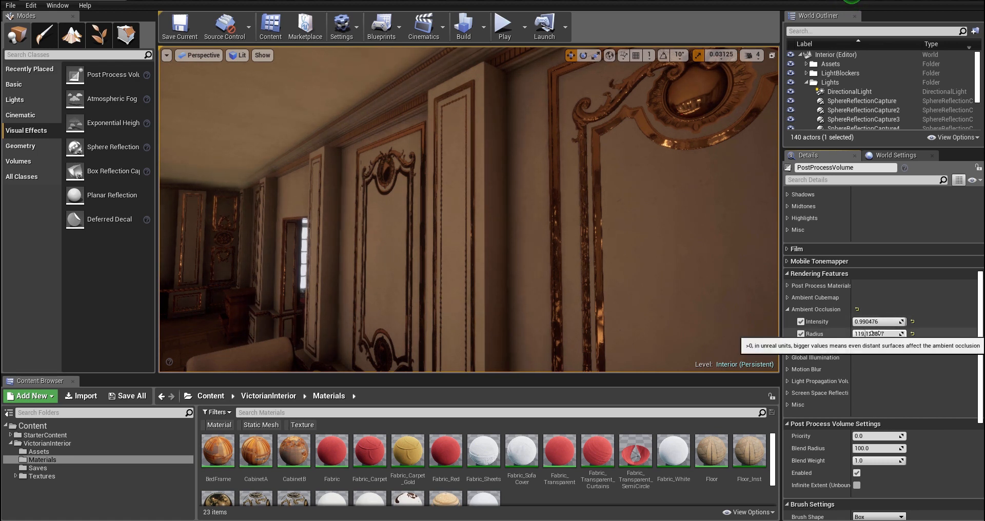
text(100)
key(Return)
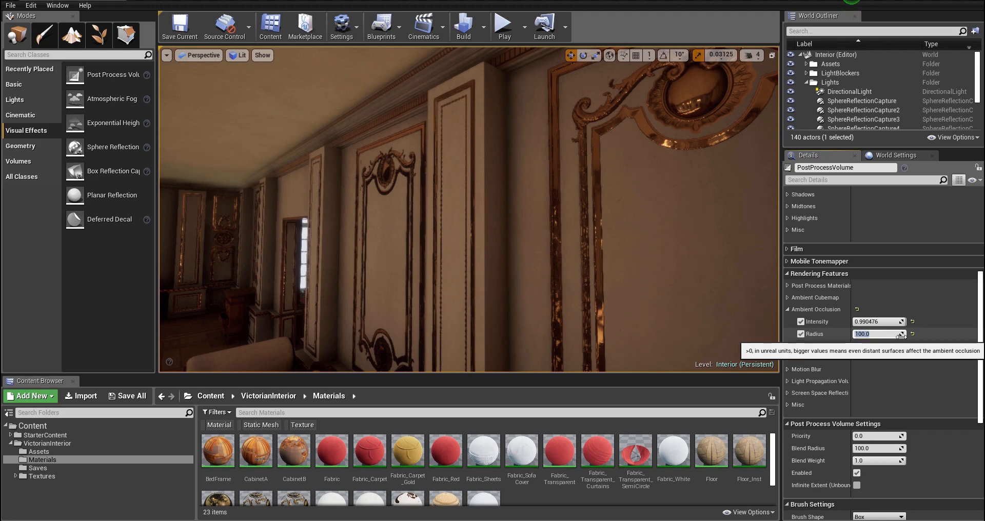
Test weaker Ambient Occlusion intensities, including 0.5, against the room's furniture and walls, and set the intensity to 0.6.
right_drag(677, 246, 698, 263)
key(w)
key(s)
drag(856, 321, 832, 322)
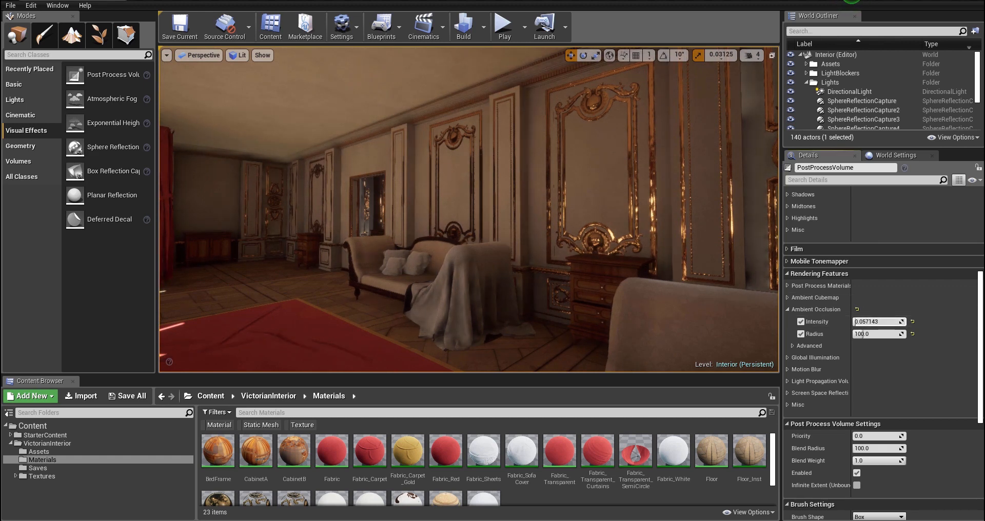
click(882, 322)
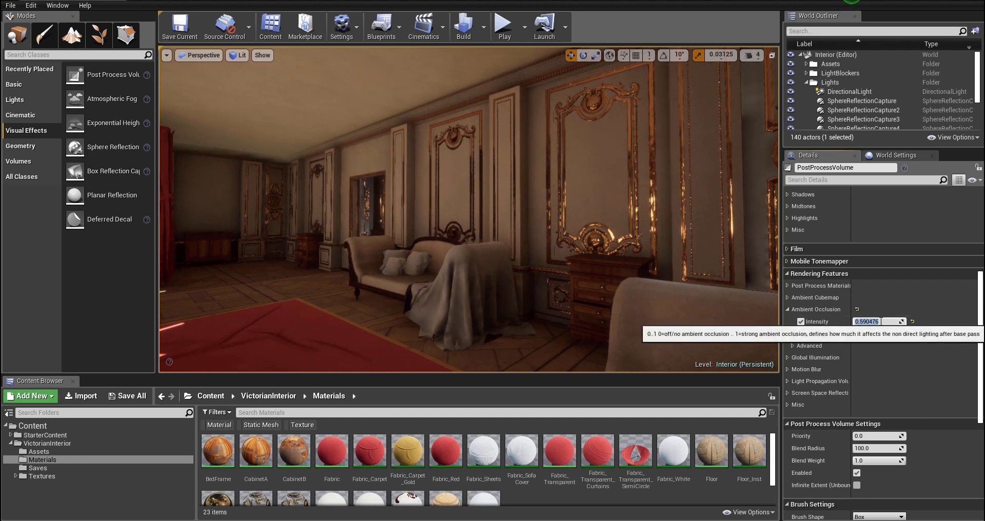
right_drag(645, 201, 533, 207)
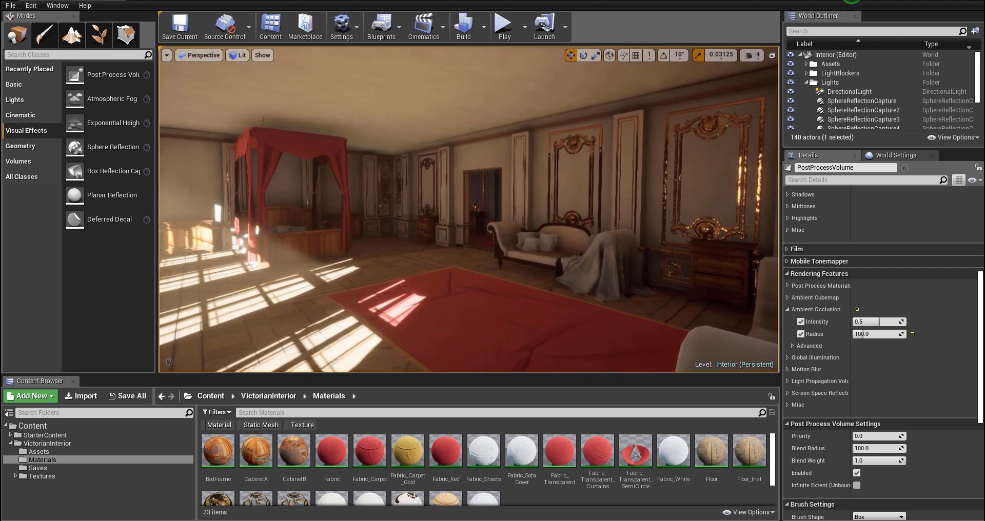
click(880, 321)
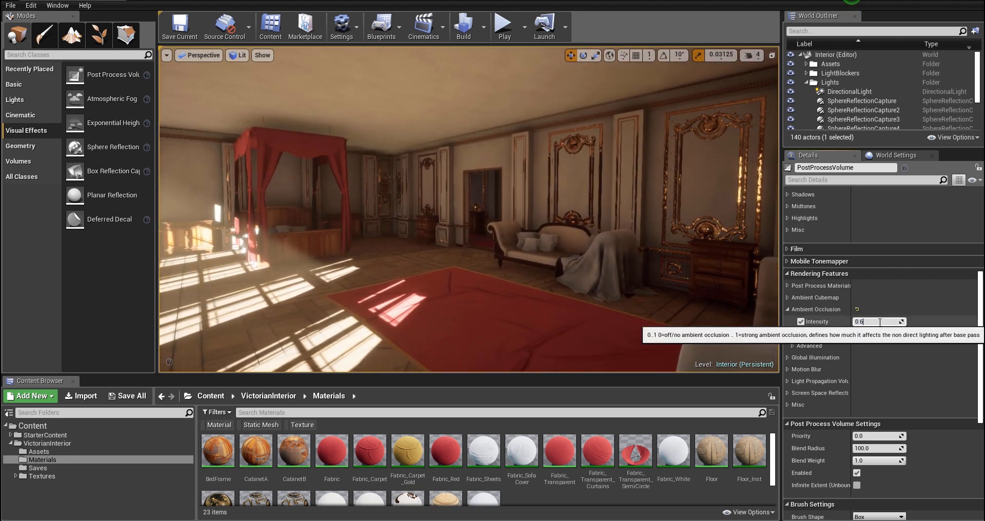
key(Return)
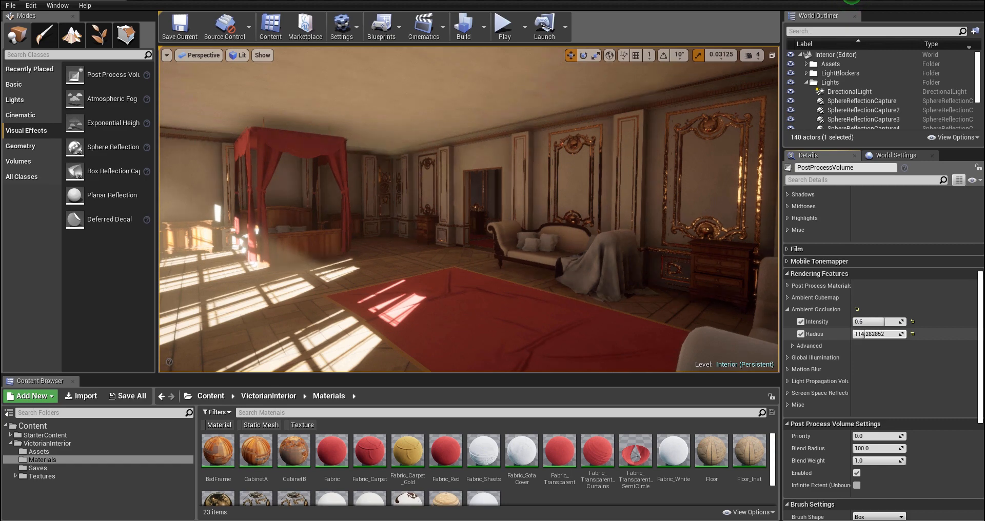
Try different Ambient Occlusion radii against the ornate wall panels and return the radius to 100.
drag(861, 334, 860, 335)
right_drag(683, 288, 739, 262)
key(w)
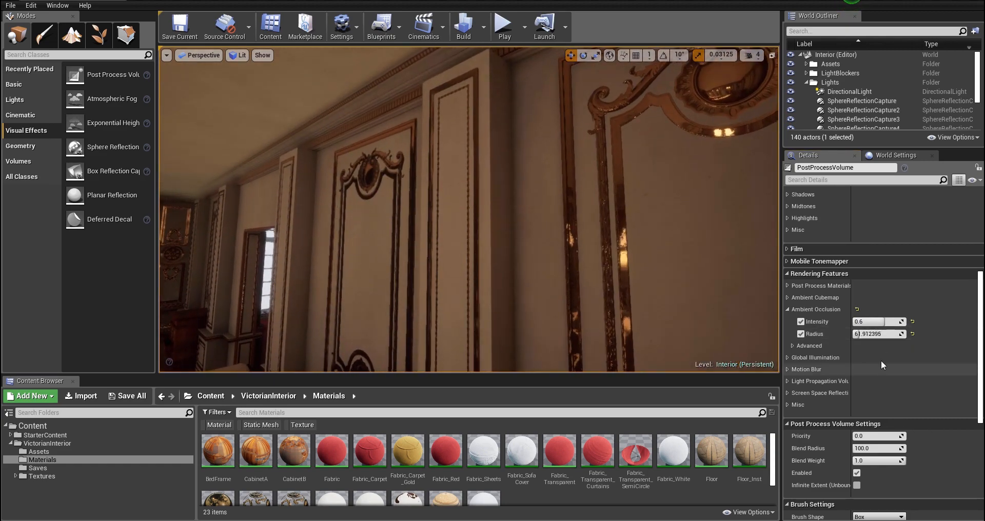
drag(867, 334, 875, 334)
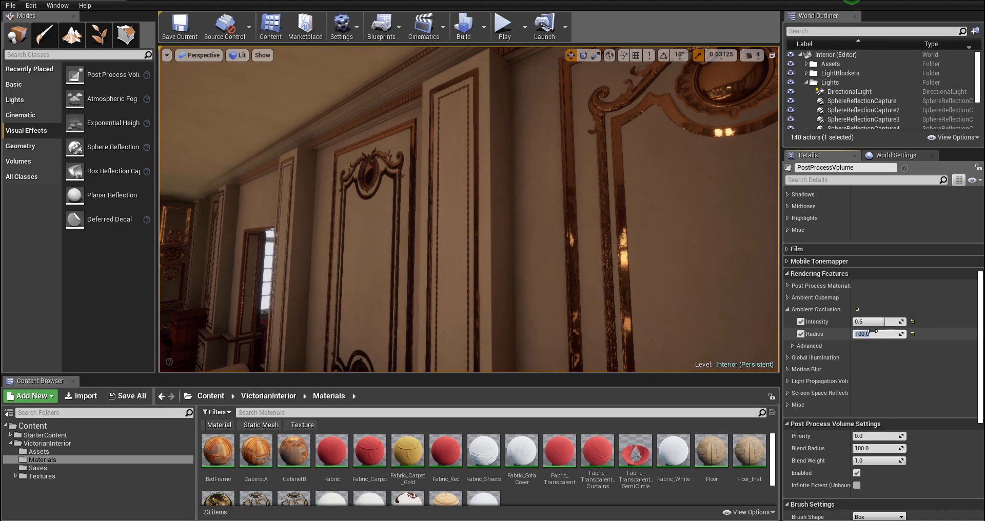
Test an Ambient Occlusion intensity of about 0.99, set it to 0.7 and collapse the Ambient Occlusion settings.
drag(870, 322, 903, 322)
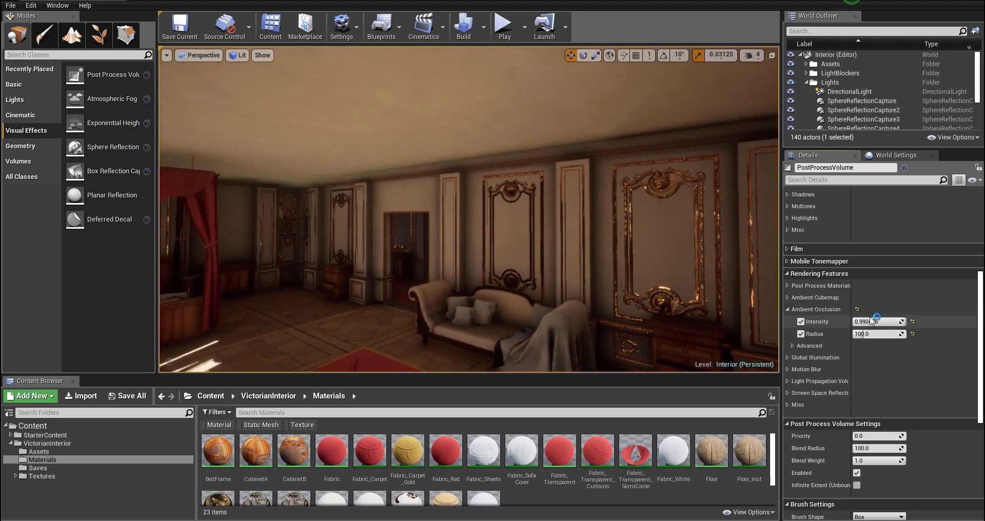
click(877, 322)
text(0.7)
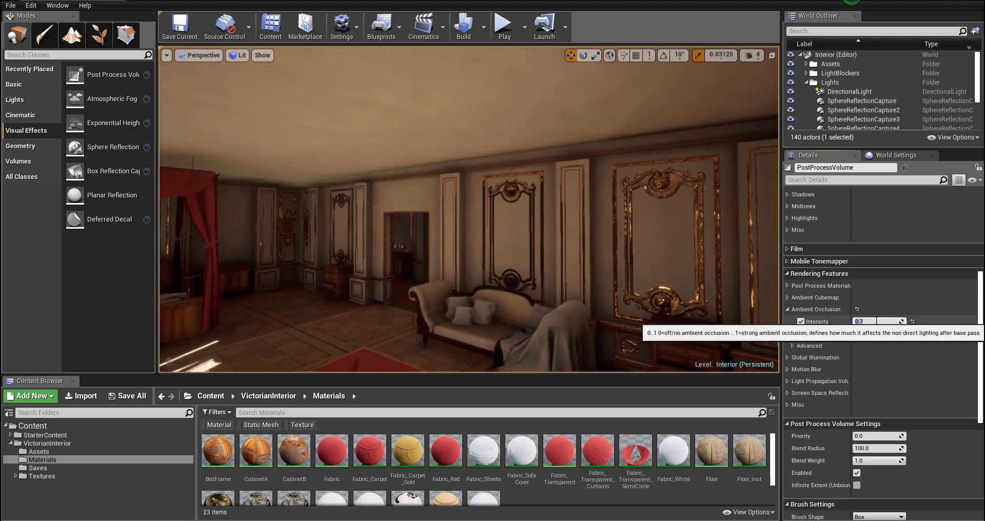
click(863, 334)
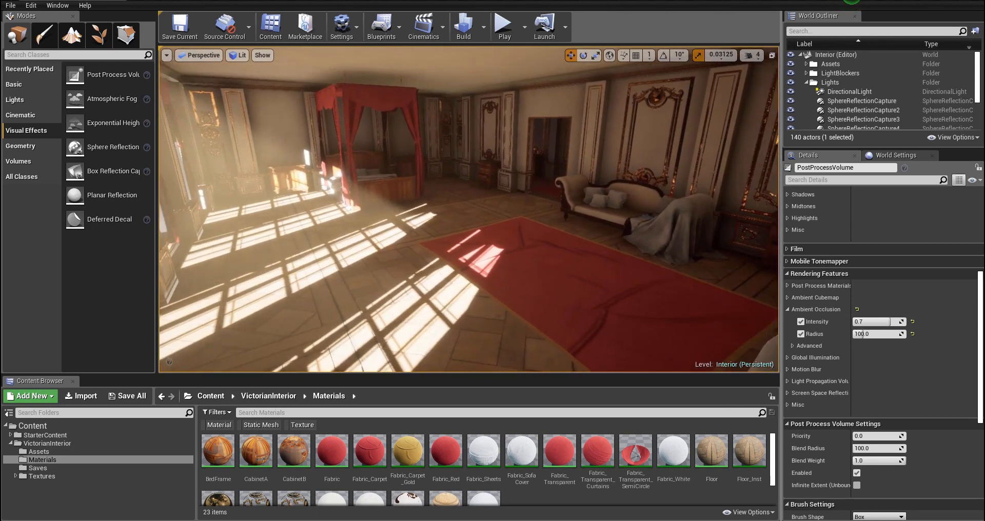
click(788, 310)
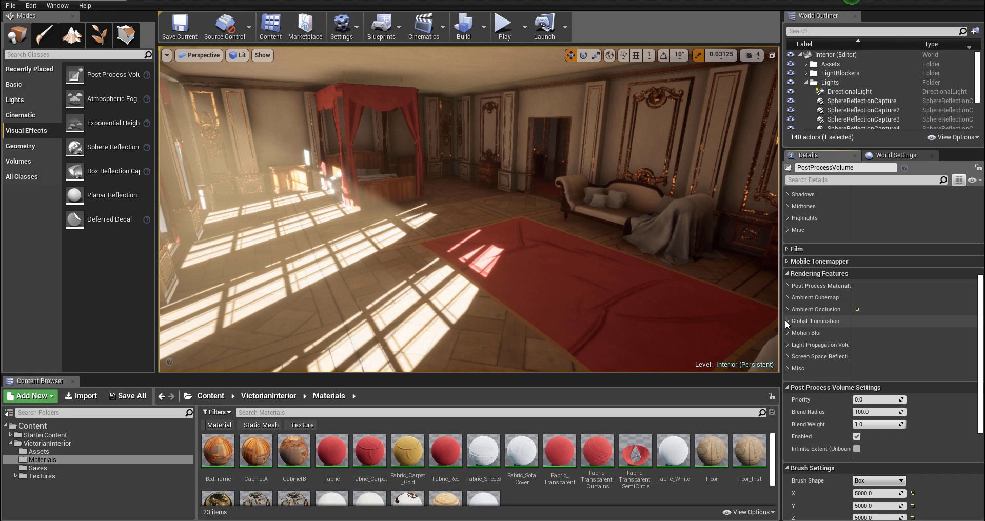
Enable the Indirect Lighting Color and Indirect Lighting Intensity overrides under Global Illumination.
click(787, 322)
click(801, 345)
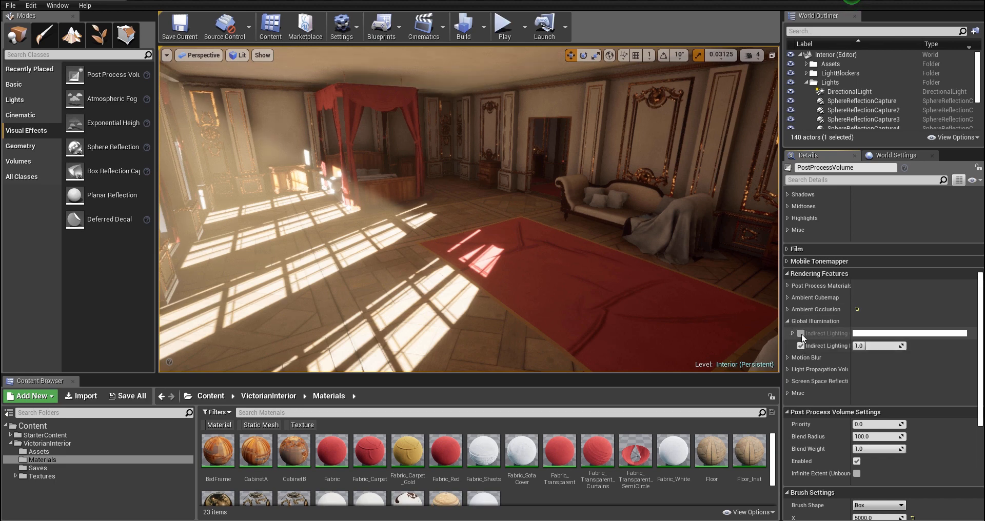
click(801, 334)
right_drag(555, 232, 283, 181)
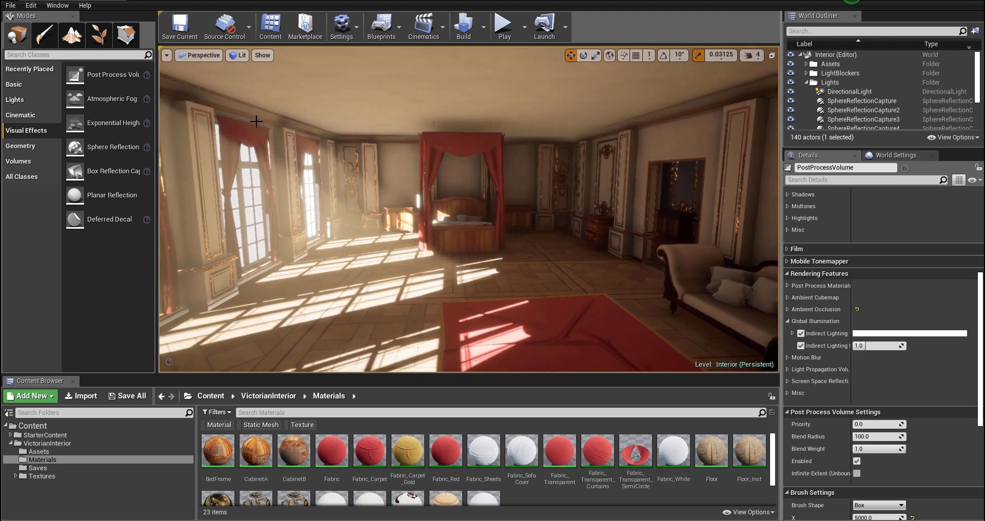
right_drag(462, 205, 565, 206)
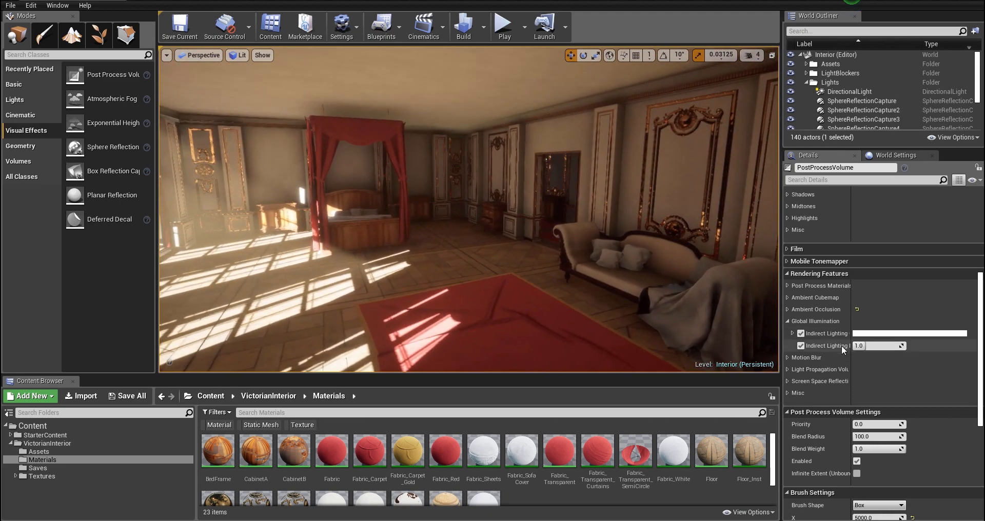
Test the Indirect Lighting Intensity at 4.0 and 0.0 against the room and return it to 1.0.
drag(868, 346, 898, 345)
mouse_move(351, 205)
right_down()
mouse_move(314, 204)
mouse_move(351, 205)
right_up()
right_drag(494, 199, 447, 279)
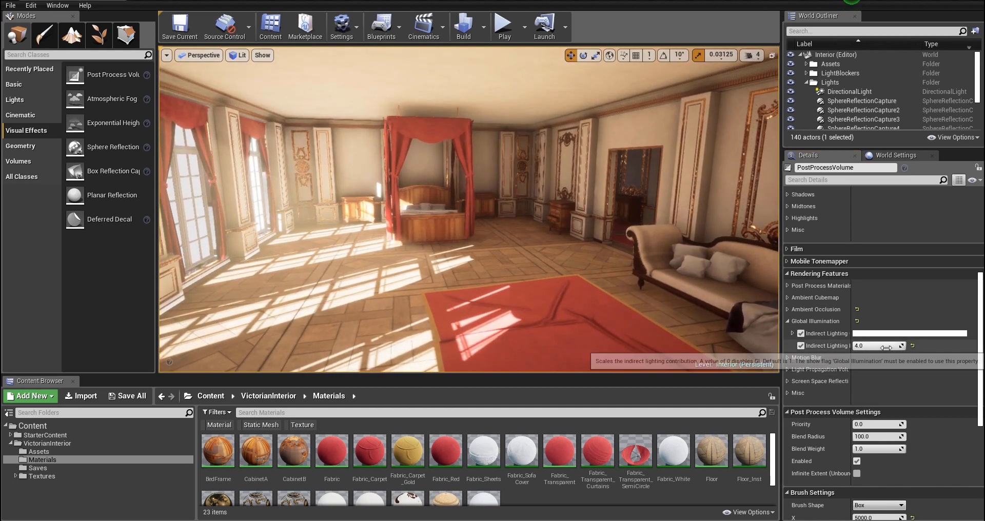
drag(883, 347, 831, 347)
mouse_move(469, 210)
right_down()
mouse_move(422, 208)
mouse_move(464, 207)
right_up()
right_drag(335, 174, 380, 168)
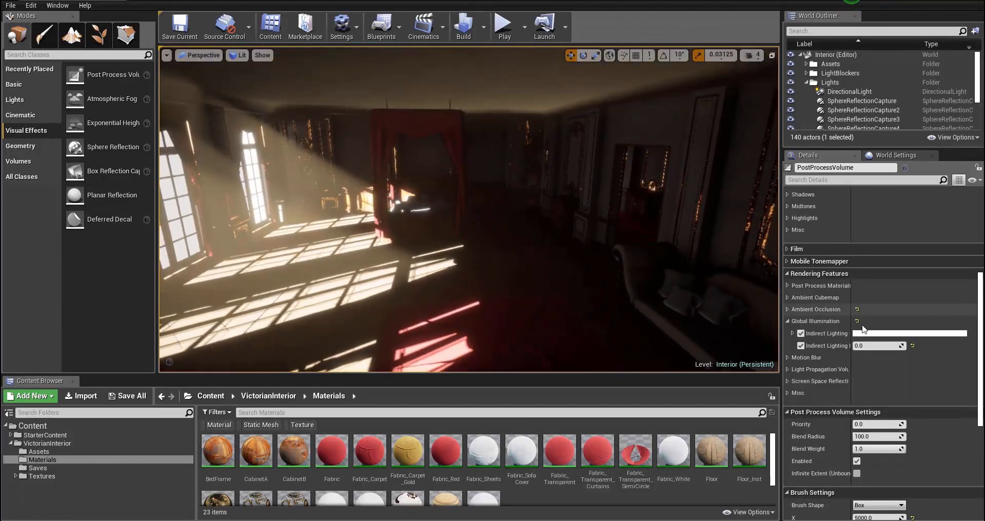
drag(872, 347, 864, 347)
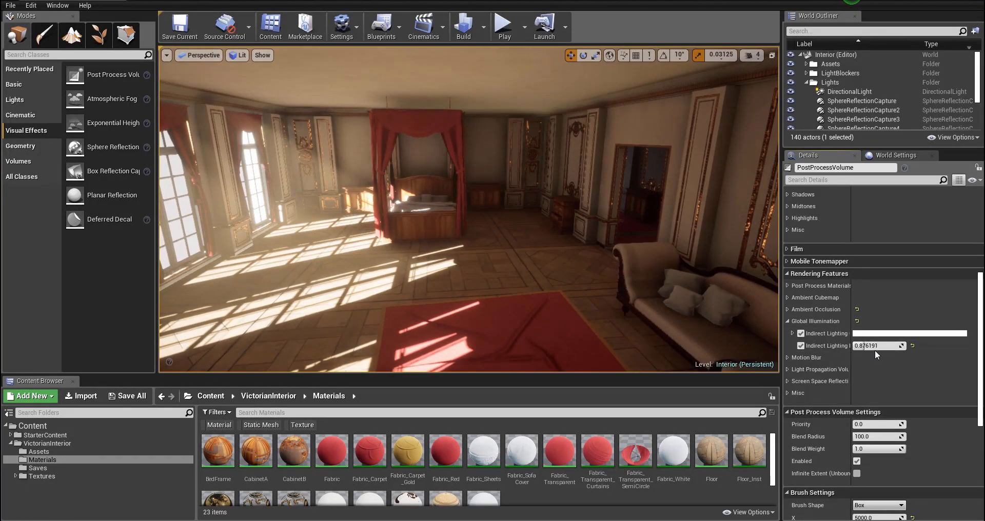
text(1)
right_drag(687, 226, 726, 221)
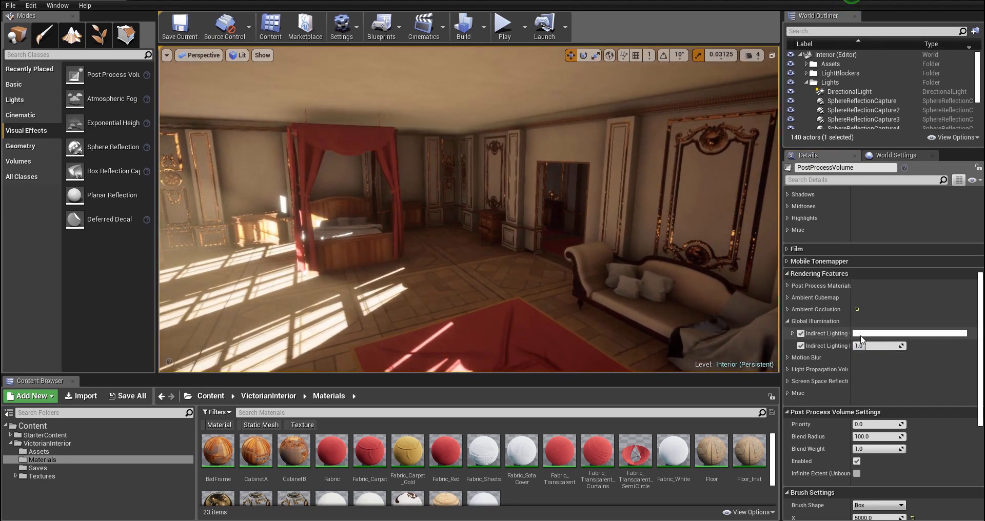
Open the Indirect Lighting Color for editing and move the color picker aside to keep the room in view.
click(866, 335)
drag(751, 254, 783, 172)
right_drag(630, 205, 608, 207)
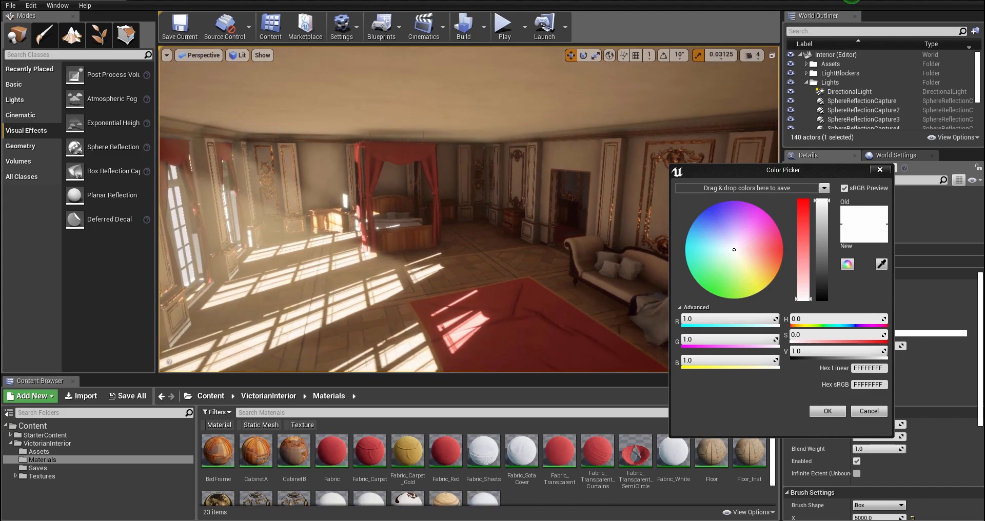
Switch to the photo viewer and examine the lighting and color mood of the period interior reference images.
drag(984, 329, 539, 1)
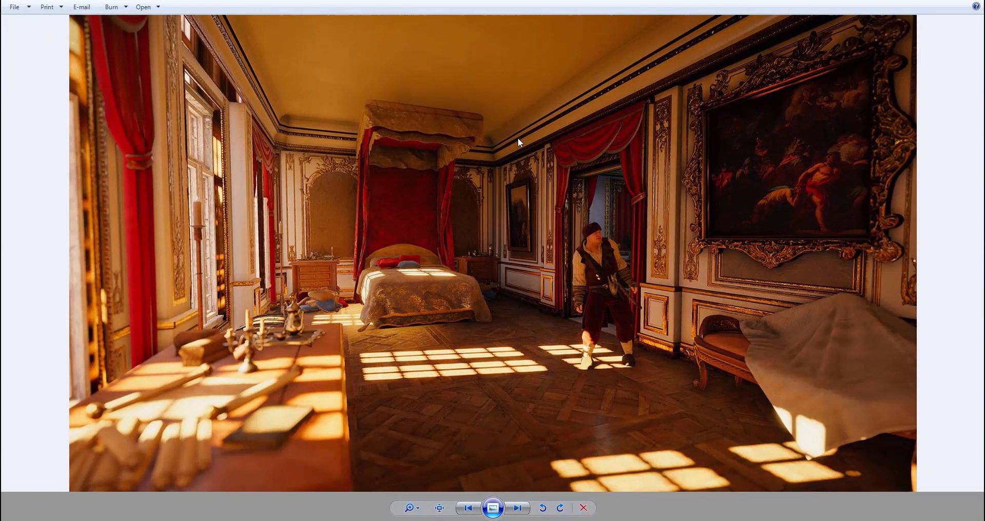
key(Right)
key(Left)
key(Right)
key(Right)
key(Left)
key(Left)
key(Left)
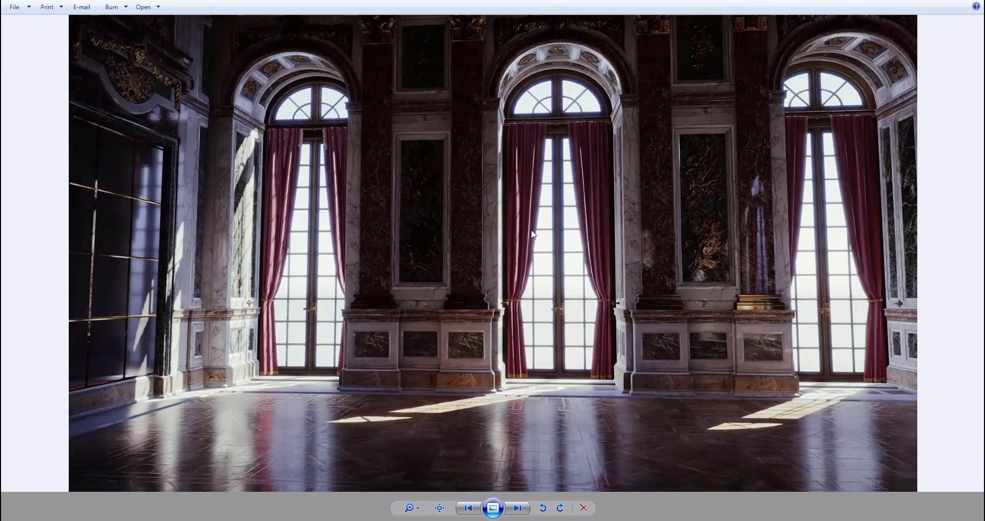
Compare the window and curtain reference images for light and fabric tone, and return to the level editor.
key(Right)
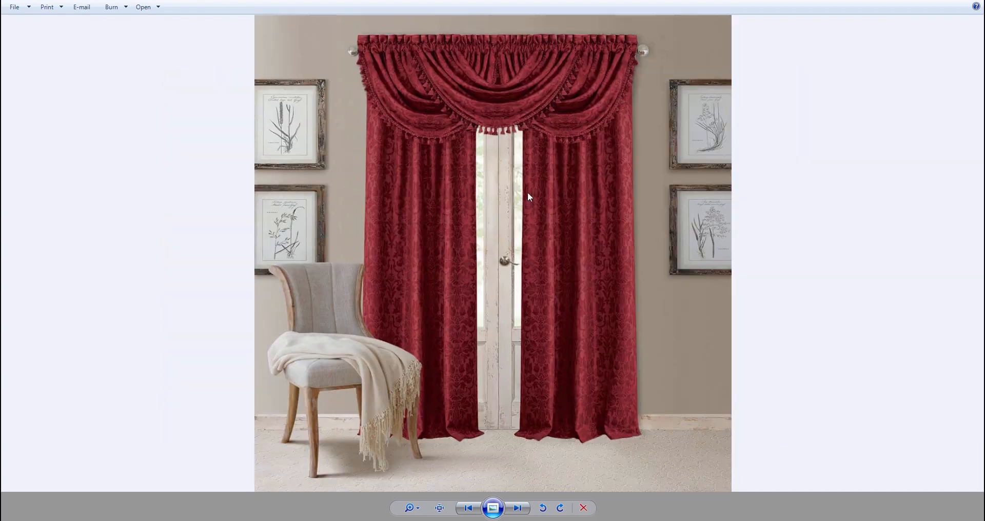
key(Right)
key(Right)
key(Left)
key(Left)
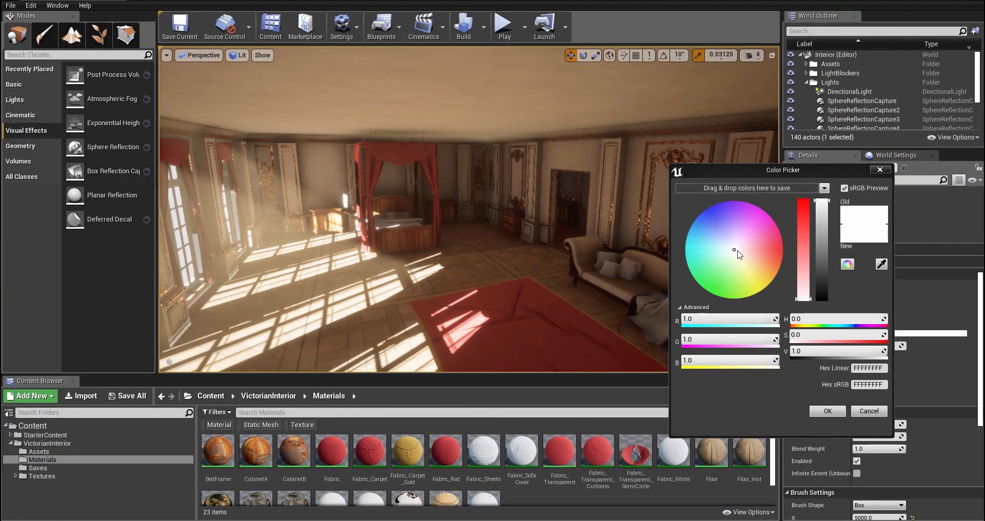
Tint the Indirect Lighting Color a very pale warm cream, hue about 38 and saturation about 0.12, and accept it.
drag(737, 251, 775, 282)
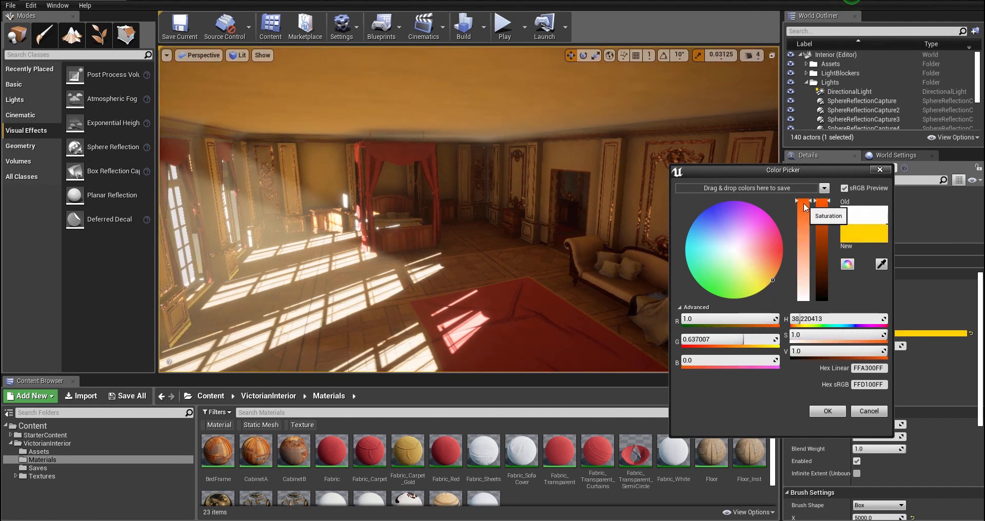
drag(804, 209, 810, 289)
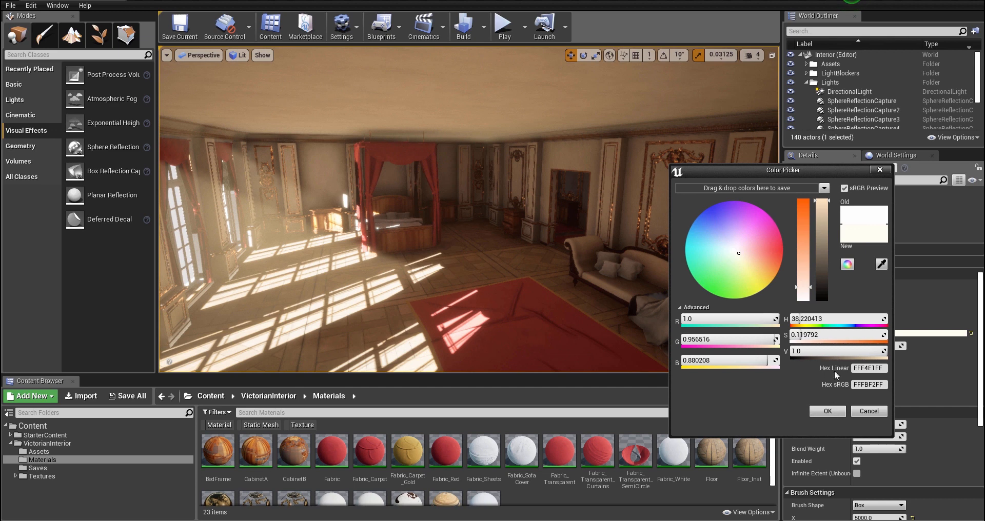
click(828, 412)
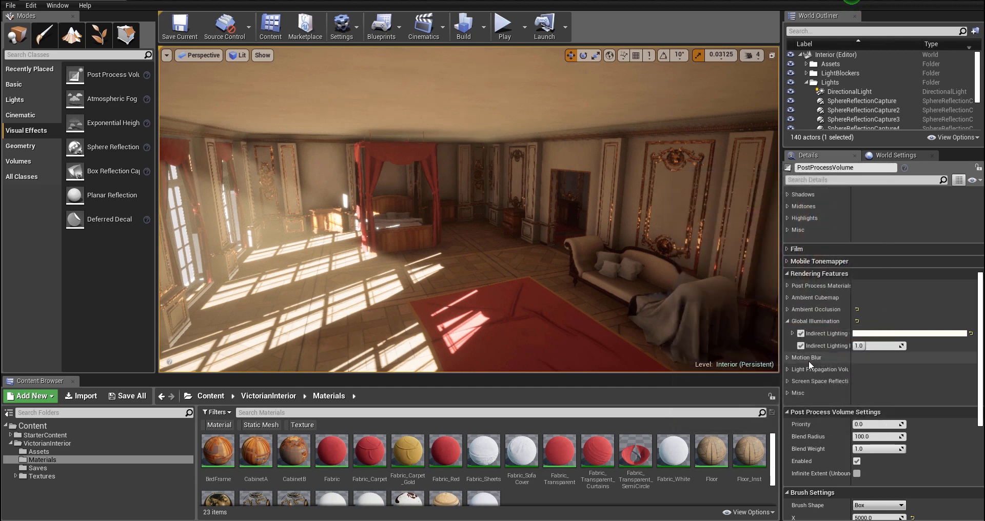
Try an Indirect Lighting Intensity of 2 against the warm-tinted room.
click(876, 346)
text(2)
key(Return)
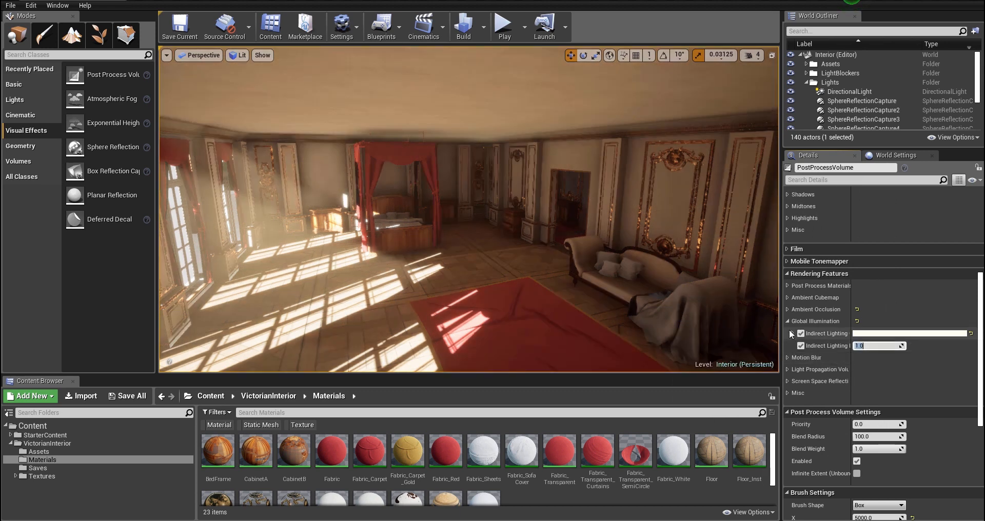
Review the Motion Blur and Light Propagation Volume settings of the post process volume, leaving their overrides off.
click(789, 321)
click(789, 334)
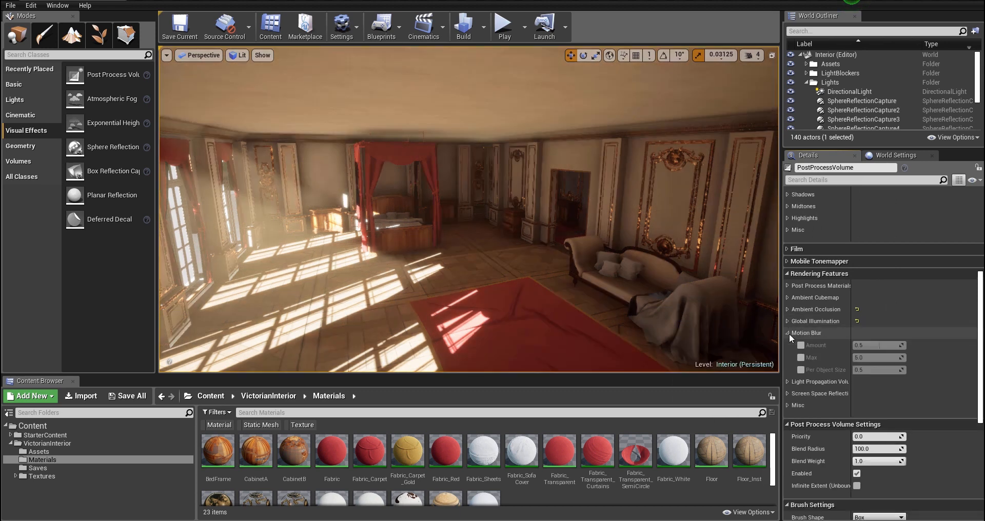
right_drag(618, 265, 574, 267)
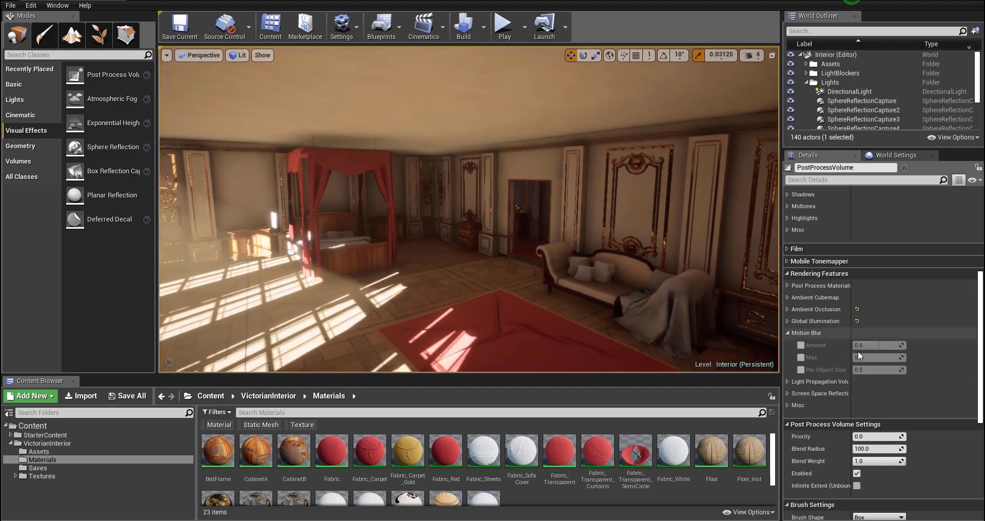
click(790, 332)
click(789, 344)
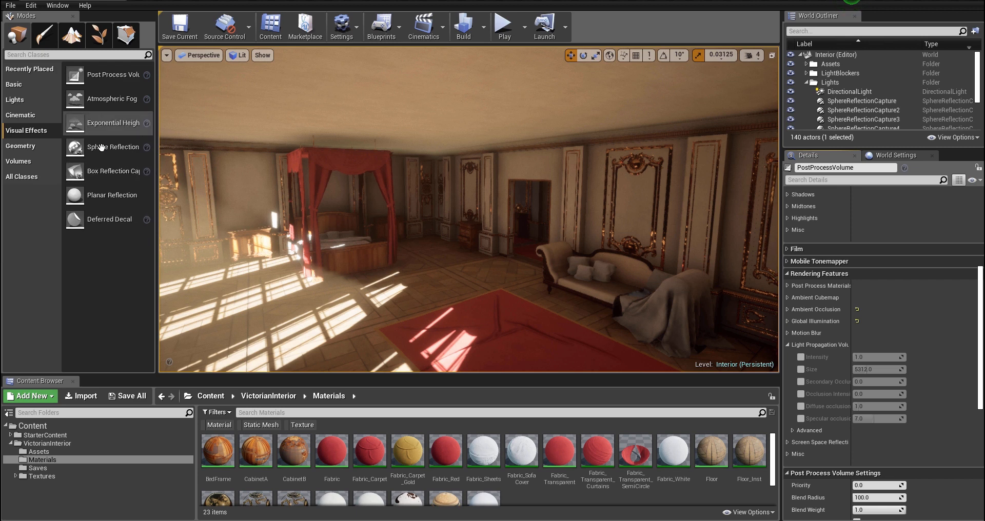
click(789, 345)
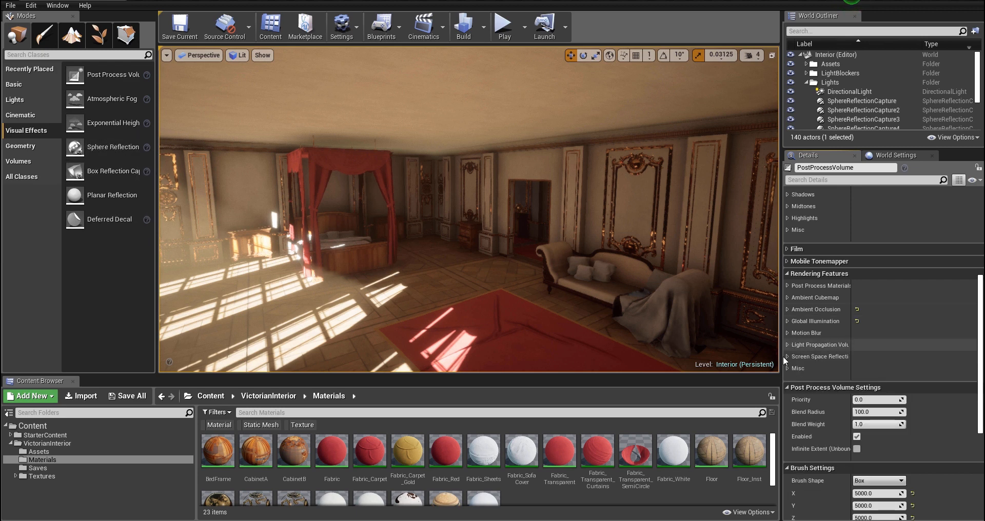
Enable the Screen Space Reflections overrides for Intensity, Quality and Max Roughness, setting Quality to 100 and Max Roughness to 1.0.
click(789, 357)
click(801, 369)
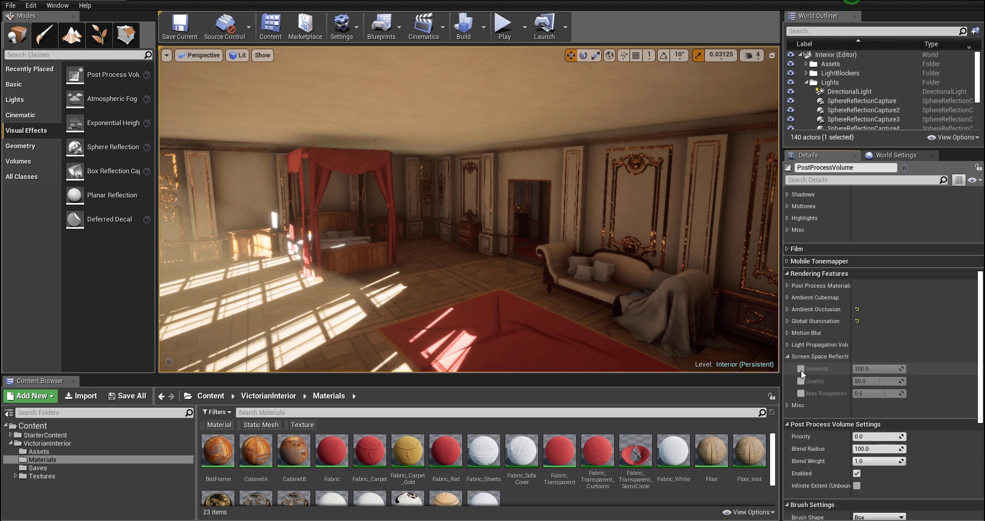
click(800, 382)
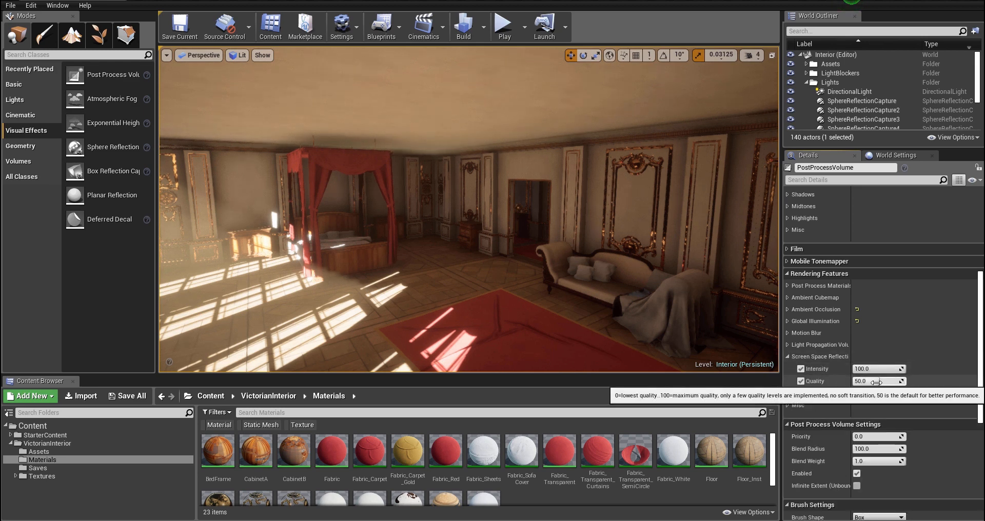
drag(876, 383, 906, 393)
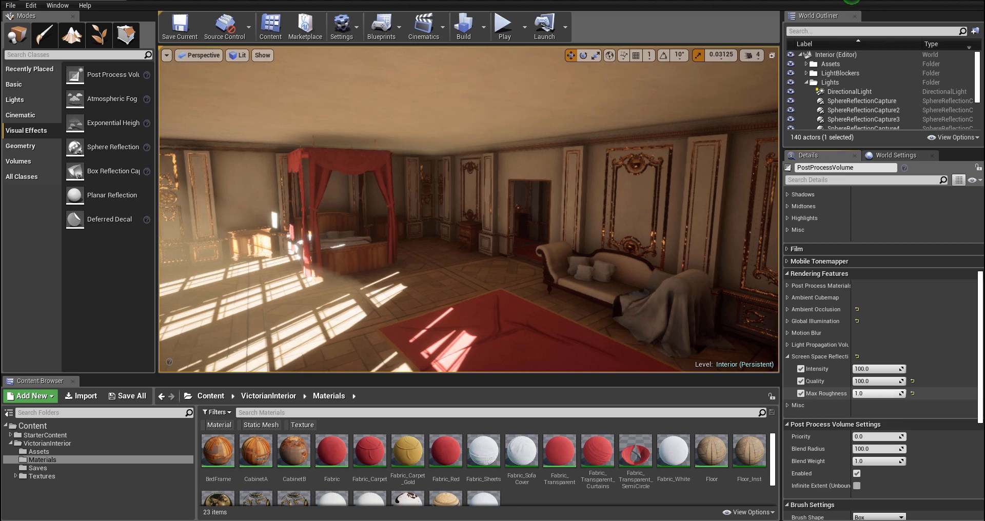
Inspect the reflections on the floor and gilded wall panels around the bed and sofa.
key(w)
right_drag(606, 216, 642, 226)
key(w)
right_drag(513, 220, 467, 208)
key(s)
key(w)
key(s)
key(s)
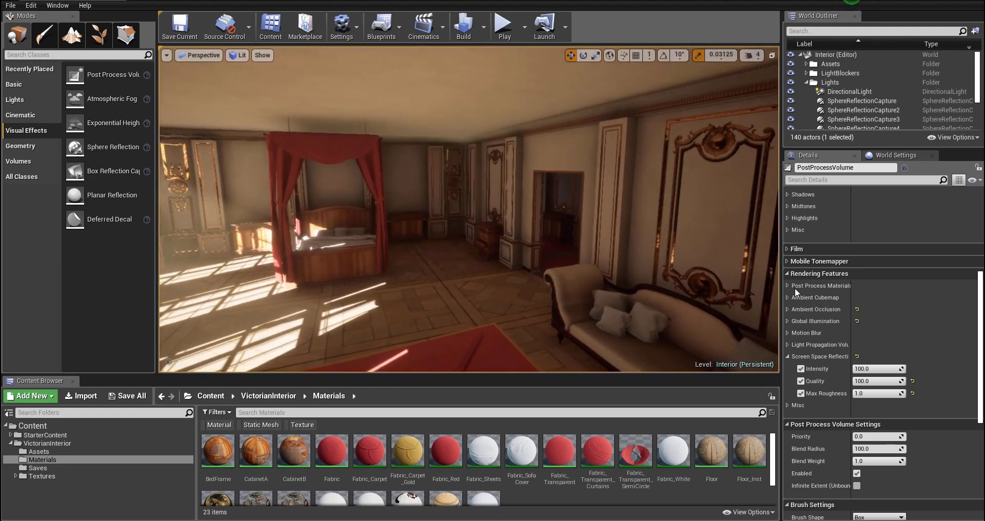
Check the Misc rendering settings of the post process volume and collapse Screen Space Reflections.
click(789, 405)
click(789, 405)
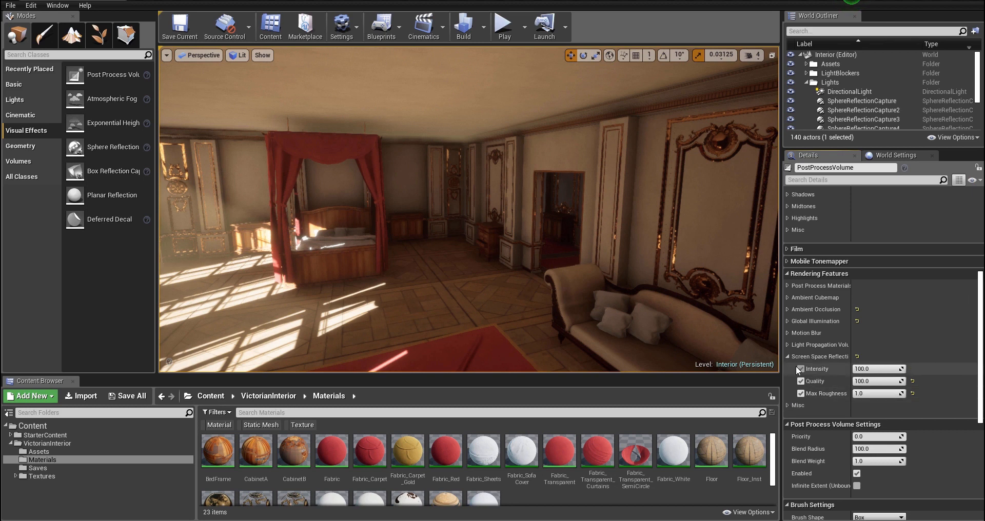
click(790, 405)
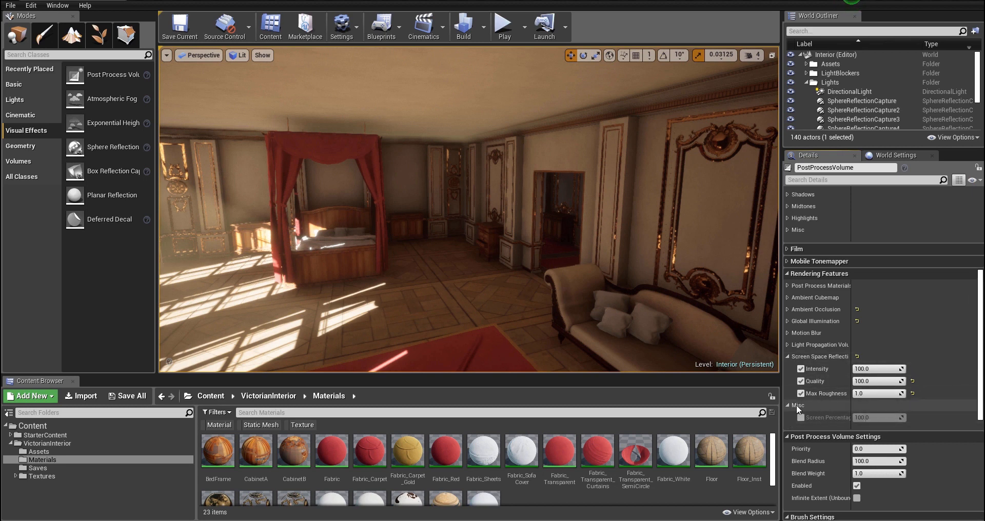
click(796, 405)
click(788, 357)
click(787, 369)
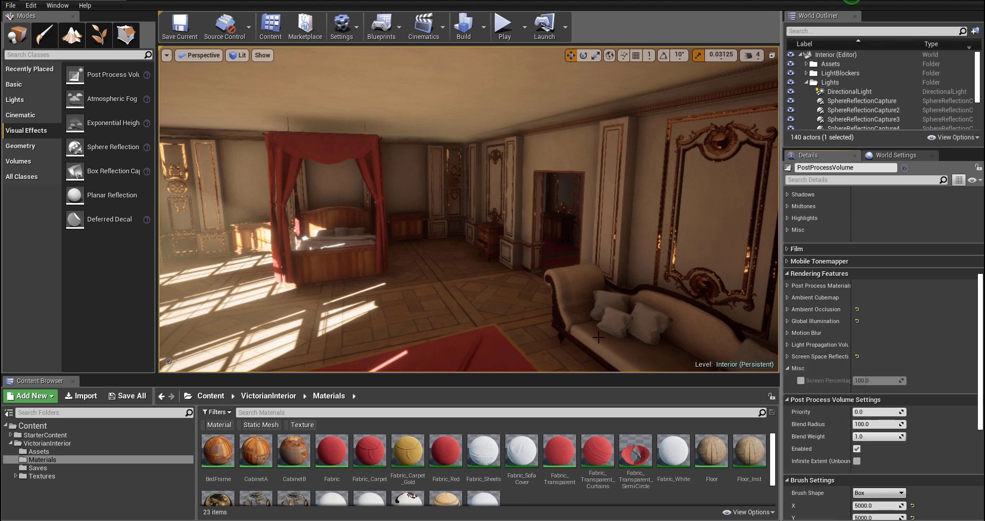
Examine the lighting from the sofa corner across the bedroom to the dark corridor with the curtained window.
right_drag(572, 212, 760, 210)
right_drag(481, 207, 541, 194)
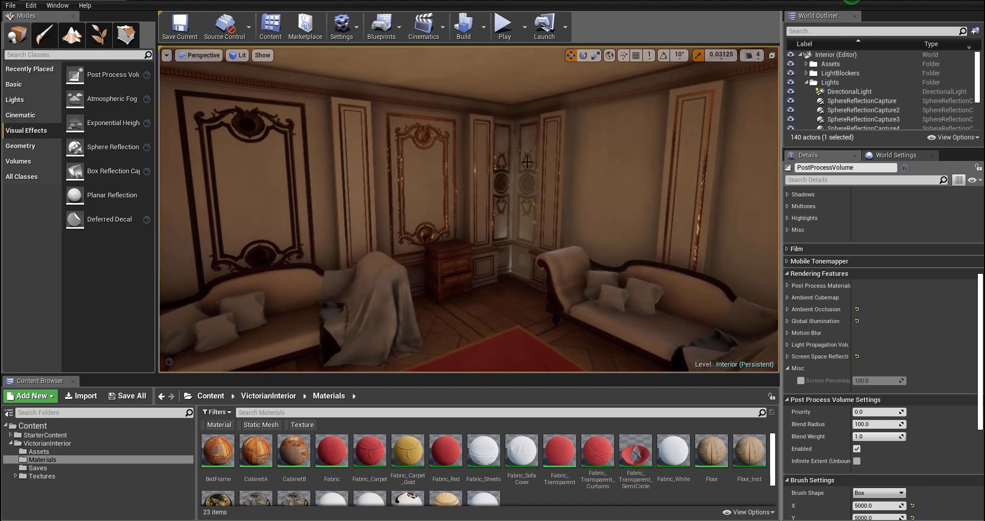
right_drag(527, 162, 391, 164)
click(509, 161)
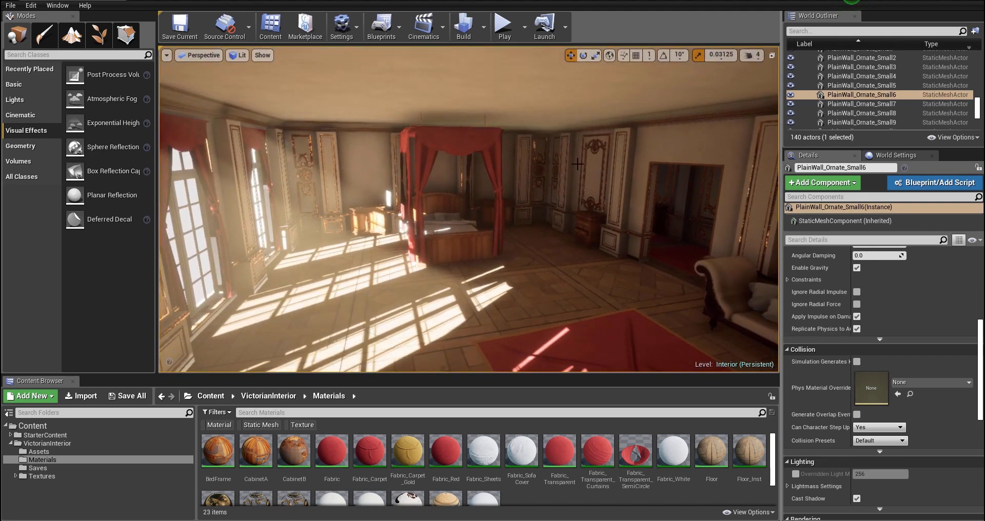
right_drag(578, 164, 619, 163)
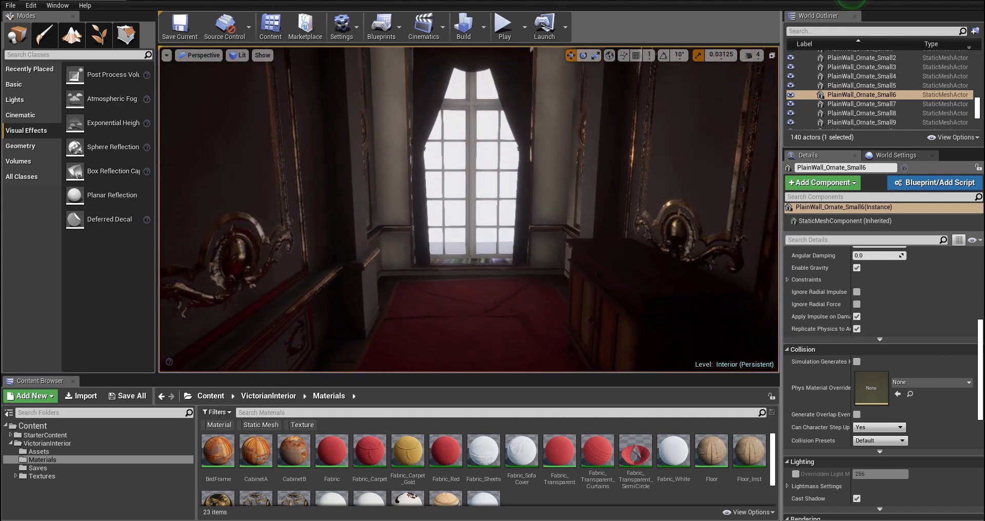
Place a Rect Light over the carpet in front of the dark corridor's window.
click(23, 102)
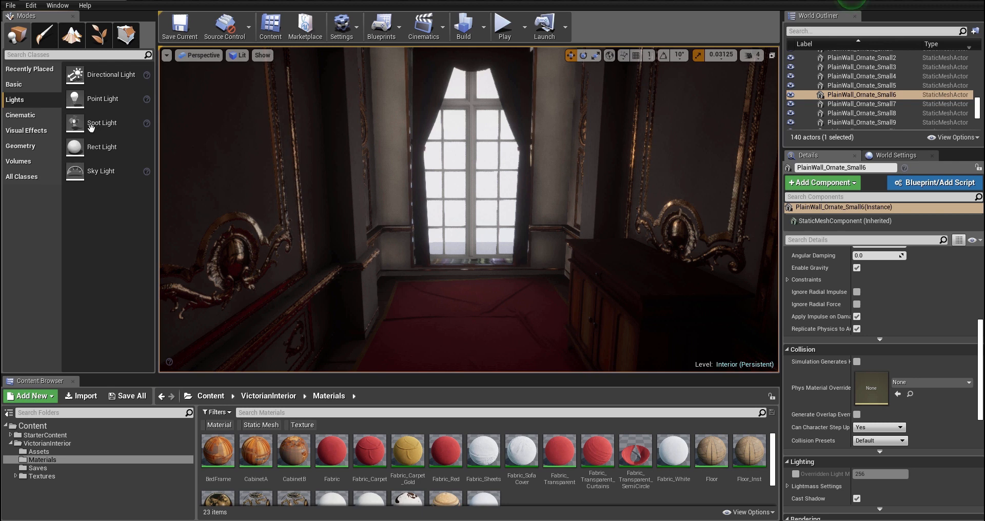
drag(119, 150, 479, 277)
right_drag(480, 277, 631, 311)
Enable 10° rotation snapping and rotate the Rect Light 180° so it shines away from the window.
key(e)
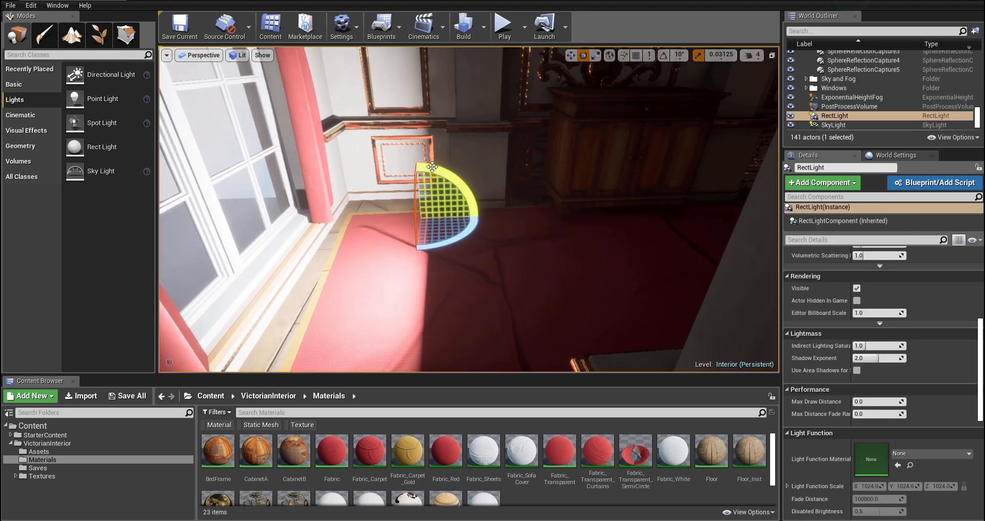
mouse_move(438, 168)
right_down()
mouse_move(462, 177)
mouse_move(426, 173)
right_up()
drag(446, 175, 497, 200)
key(ctrl+z)
click(664, 55)
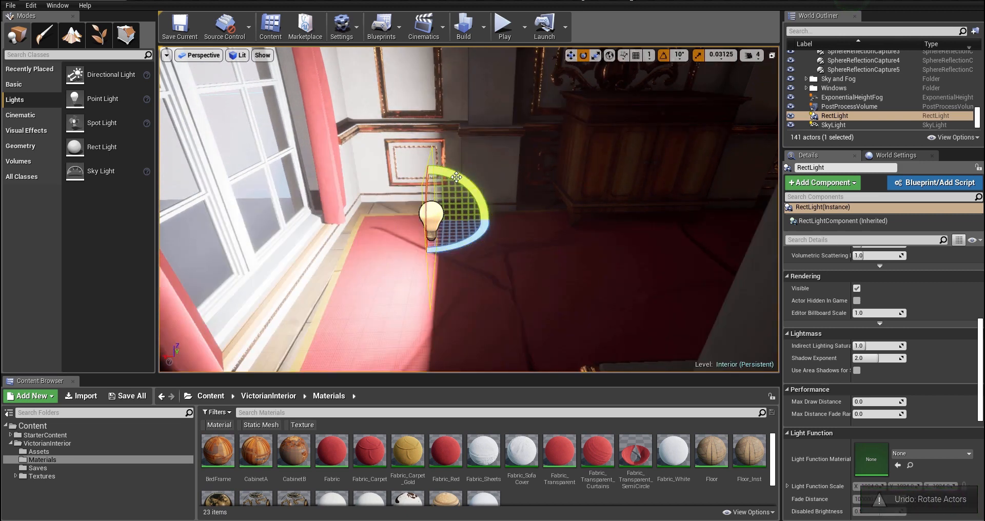
drag(456, 177, 518, 223)
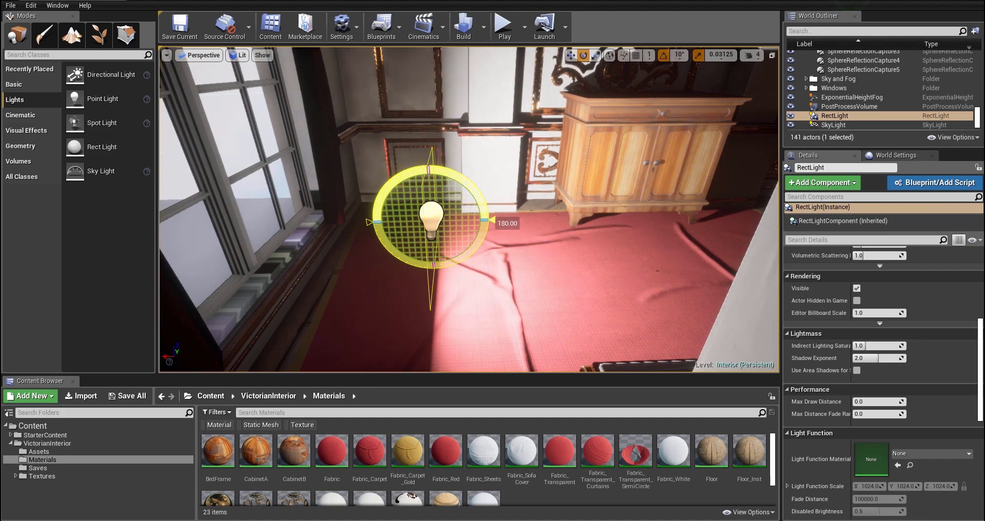
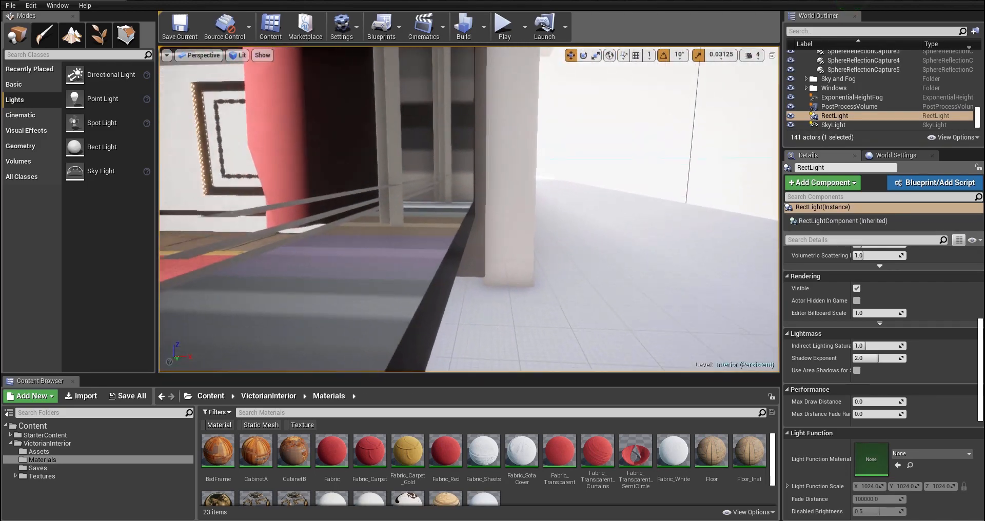
Raise the Rect Light to the middle of the corridor window and widen its Source Width to about 124.
right_drag(469, 209, 269, 213)
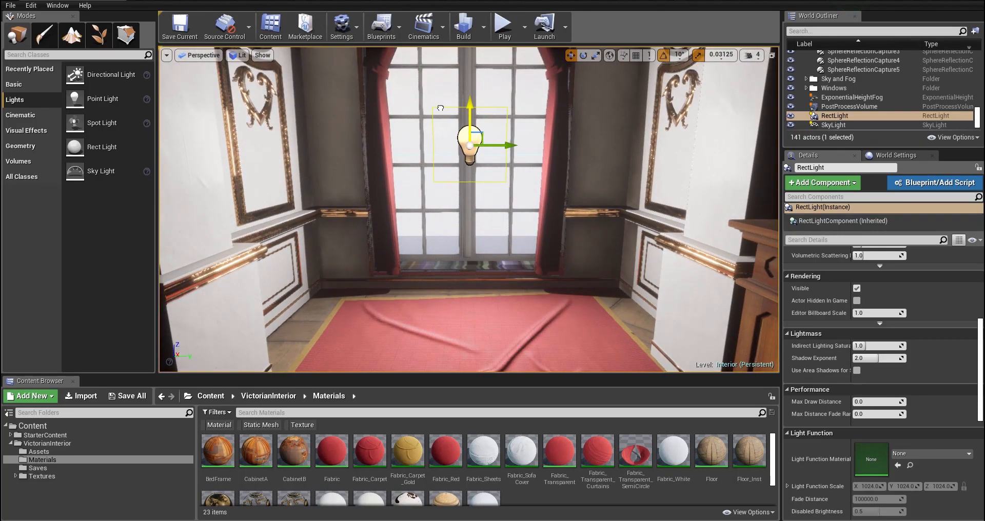
right_drag(511, 158, 511, 157)
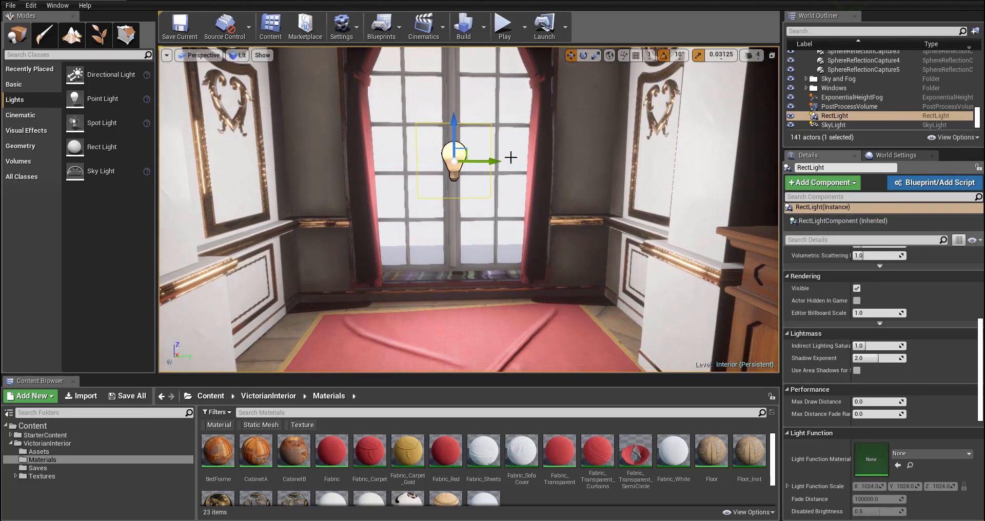
scroll(813, 277, up, 5)
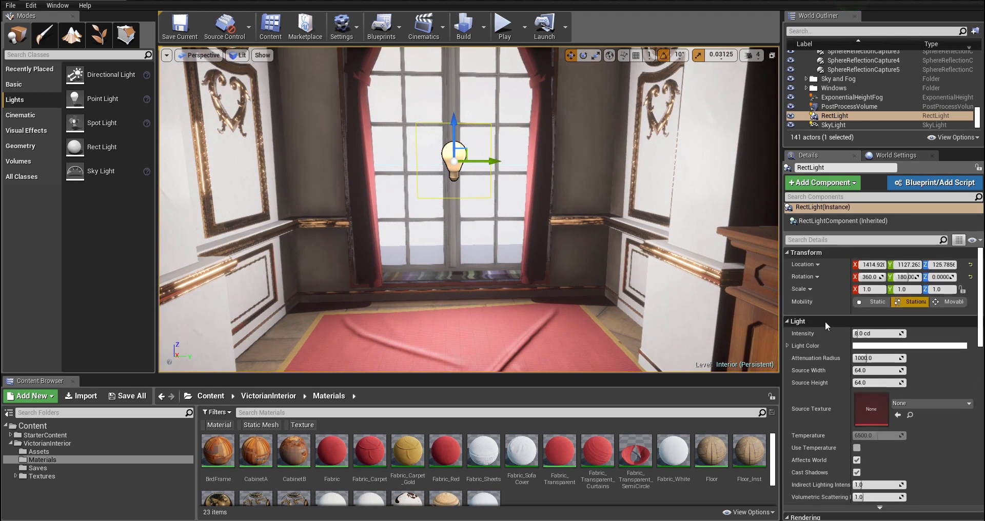
scroll(836, 355, down, 1)
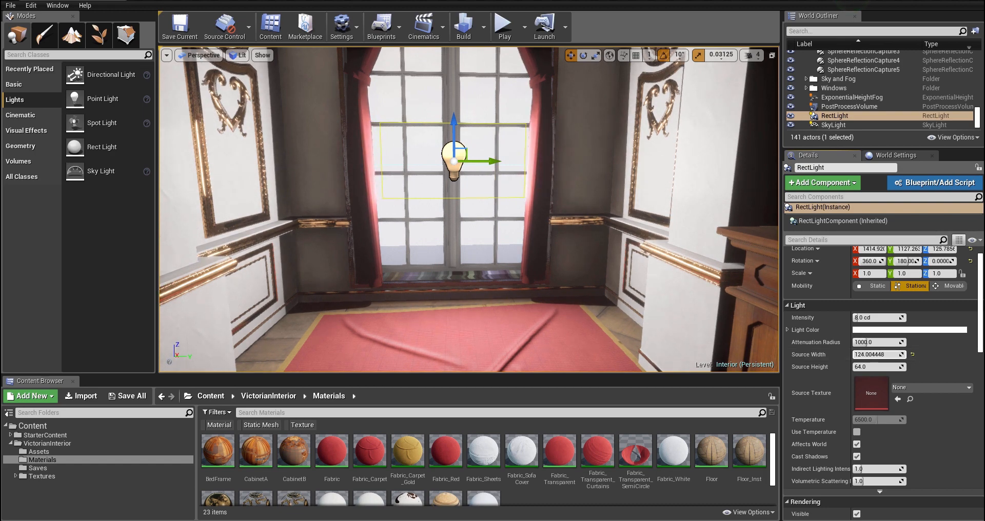
Move the Rect Light outward behind the window panes, to about X 1458, so its light enters through the glass.
key(w)
right_drag(513, 231, 498, 177)
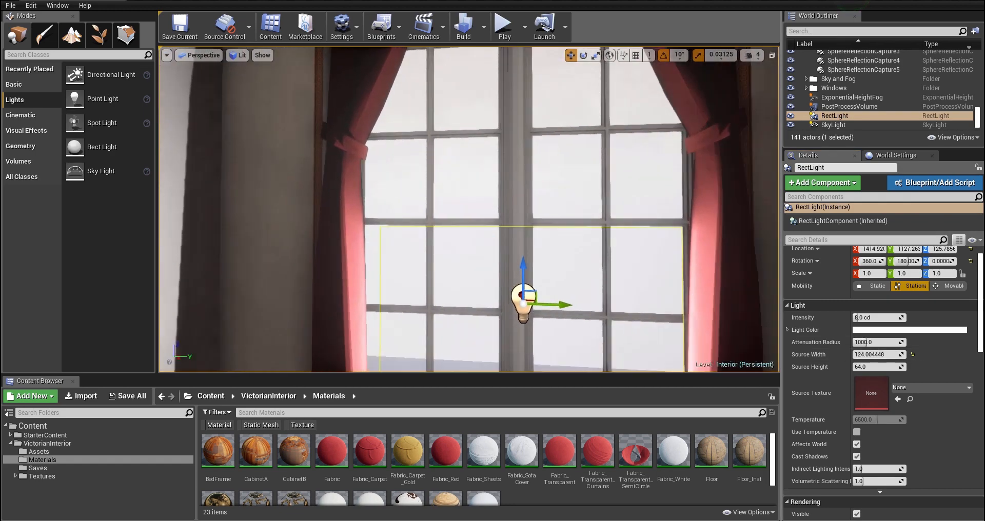
mouse_move(439, 269)
right_down()
mouse_move(436, 247)
mouse_move(472, 267)
mouse_move(439, 270)
right_up()
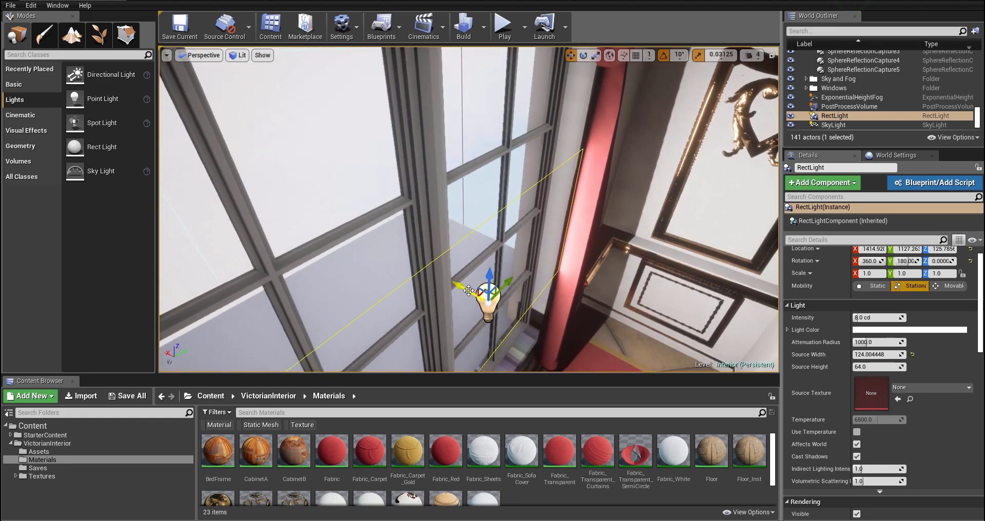
drag(469, 291, 382, 252)
right_drag(381, 252, 225, 183)
shift+drag(239, 174, 254, 176)
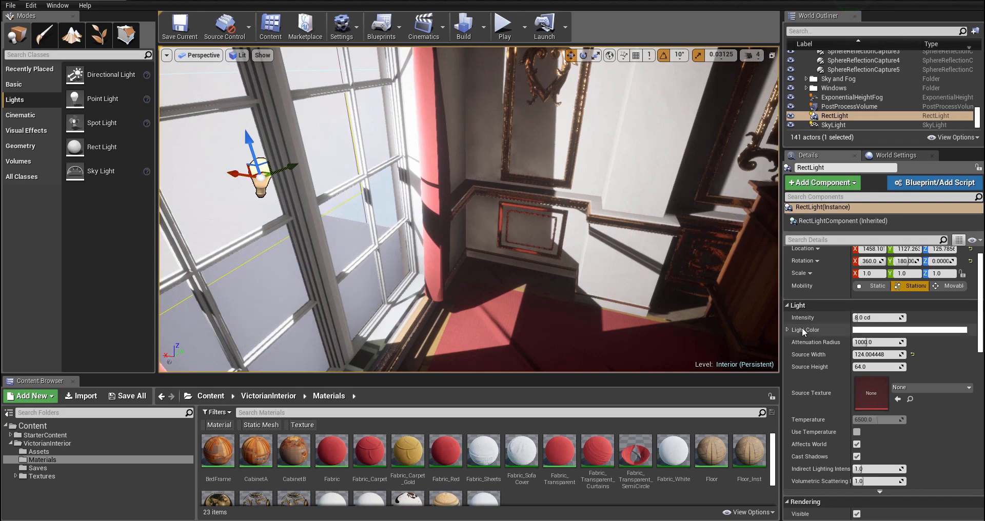
Compare the corridor with the Rect Light's Cast Shadows off and on, and leave the option enabled.
click(857, 456)
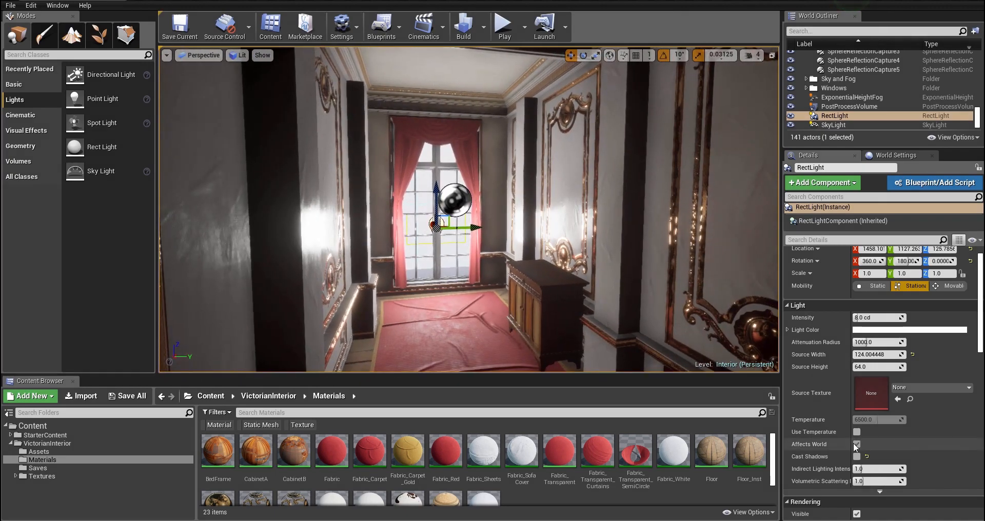
click(857, 457)
click(857, 456)
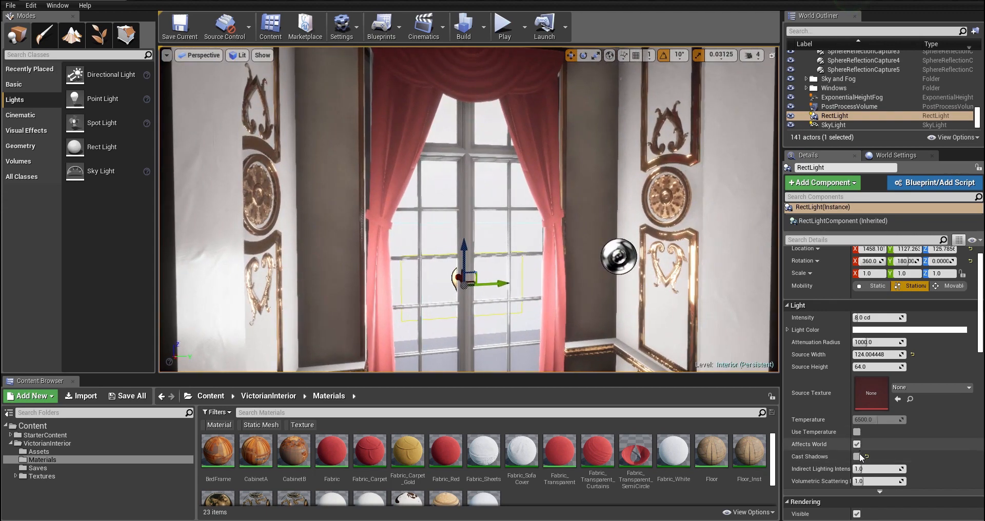
click(858, 456)
mouse_move(388, 219)
right_down()
mouse_move(493, 251)
mouse_move(513, 241)
mouse_move(387, 219)
right_up()
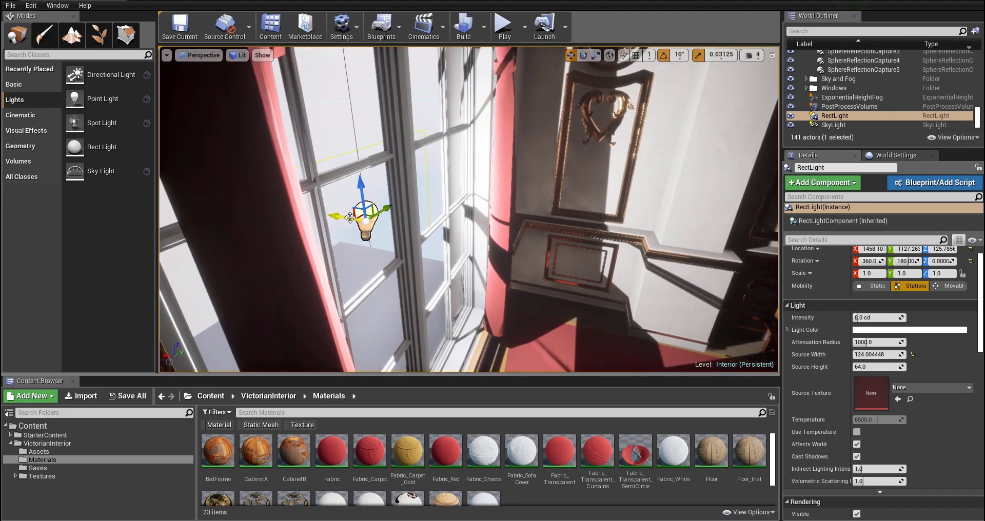
Move the Rect Light inside in front of the corridor window, to about X 1401, and increase its Source Height to about 299.
drag(344, 210, 462, 237)
mouse_move(540, 127)
right_down()
mouse_move(441, 114)
mouse_move(540, 127)
mouse_move(531, 116)
mouse_move(540, 127)
right_up()
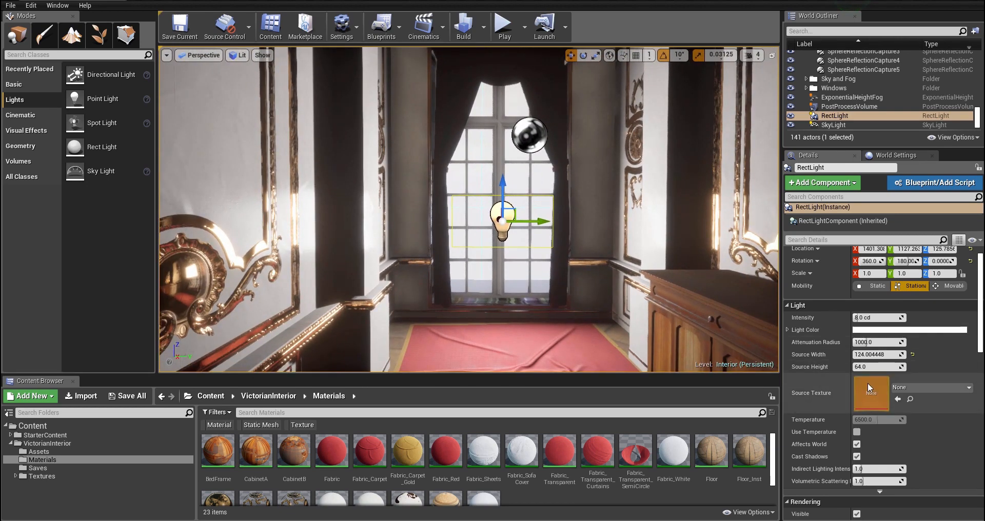
drag(878, 367, 923, 367)
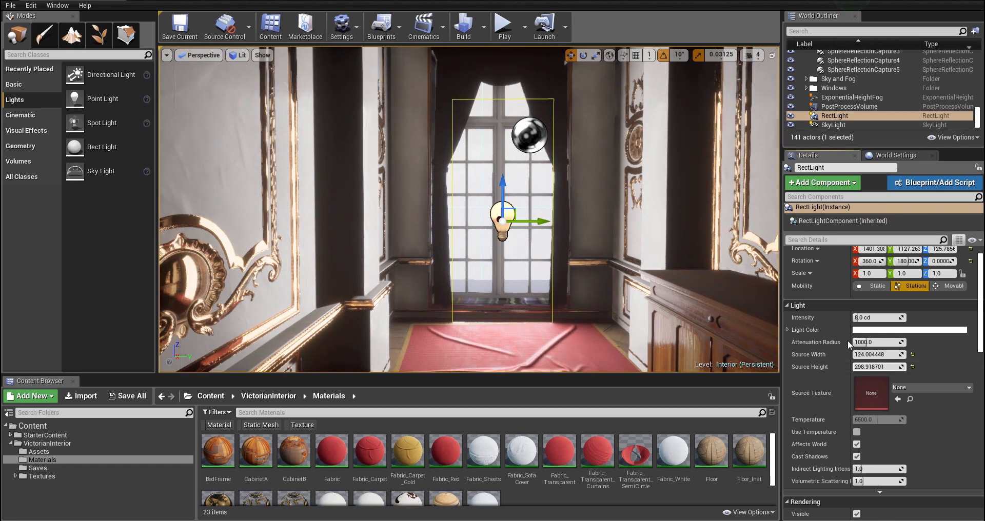
Fit the Rect Light over the window by raising it to about Z 171, widening it to about 144 and shifting it to about Y 1122.
drag(502, 182, 489, 161)
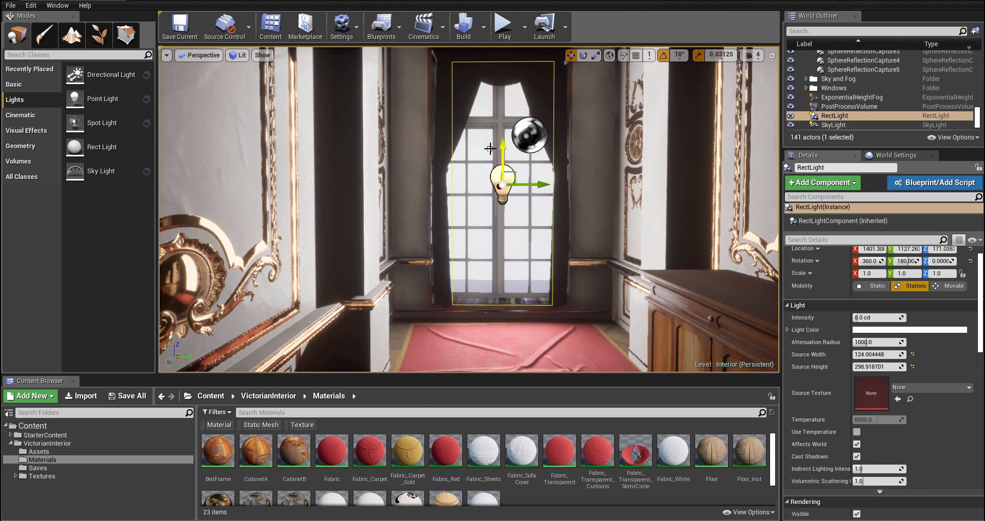
drag(864, 355, 878, 356)
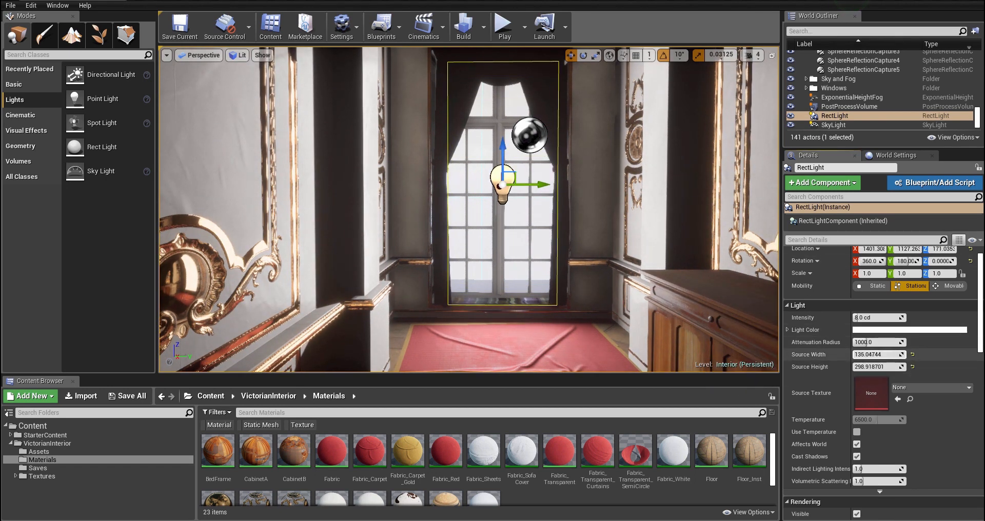
drag(536, 185, 532, 185)
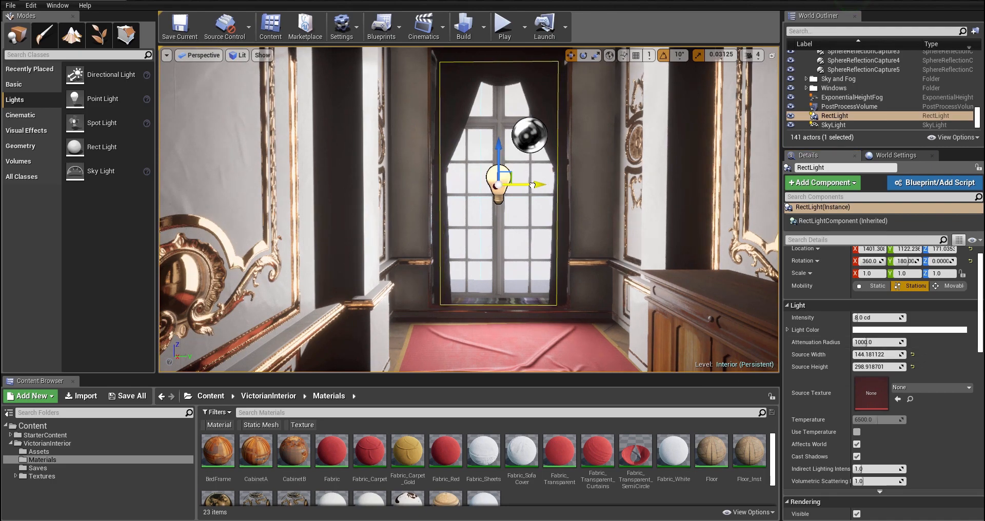
Move the Rect Light back behind the corridor curtains, to about X 1429 and Y 1126.
key(w)
right_drag(535, 185, 575, 210)
right_drag(442, 300, 432, 295)
key(s)
drag(408, 283, 379, 268)
right_drag(379, 268, 400, 234)
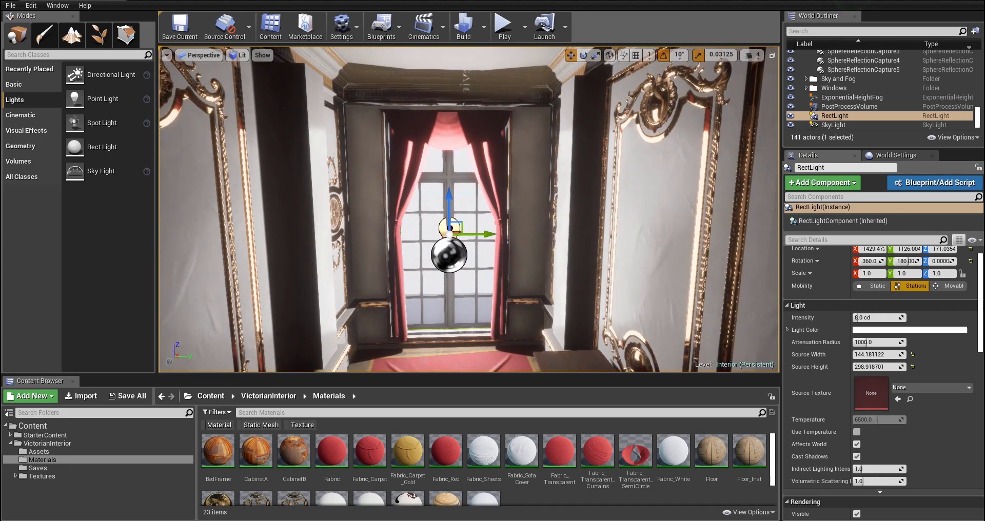
Enlarge the Rect Light's source to about 156 wide and 357 high and move it in front of the curtains, to about X 1402.
mouse_move(876, 367)
mouse_down()
mouse_move(893, 367)
mouse_move(858, 367)
mouse_up()
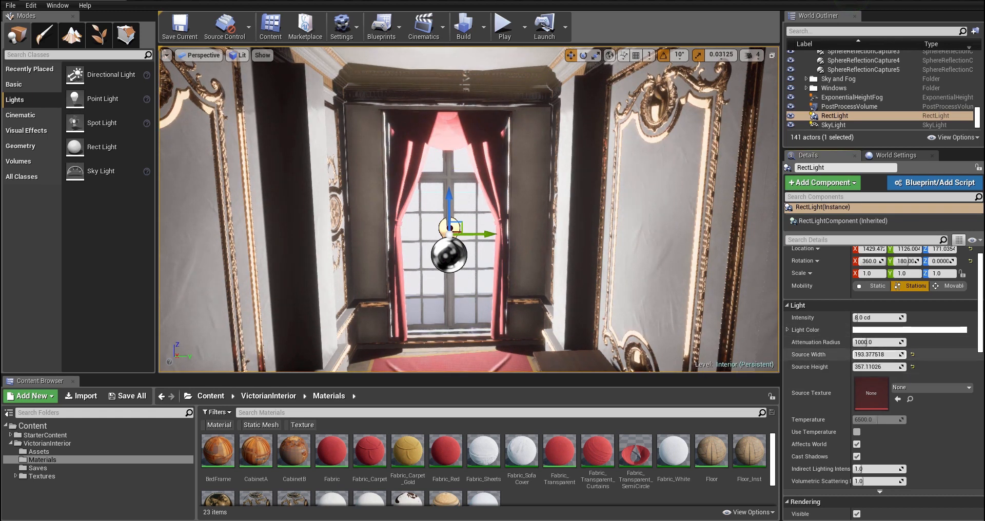
scroll(731, 287, down, 6)
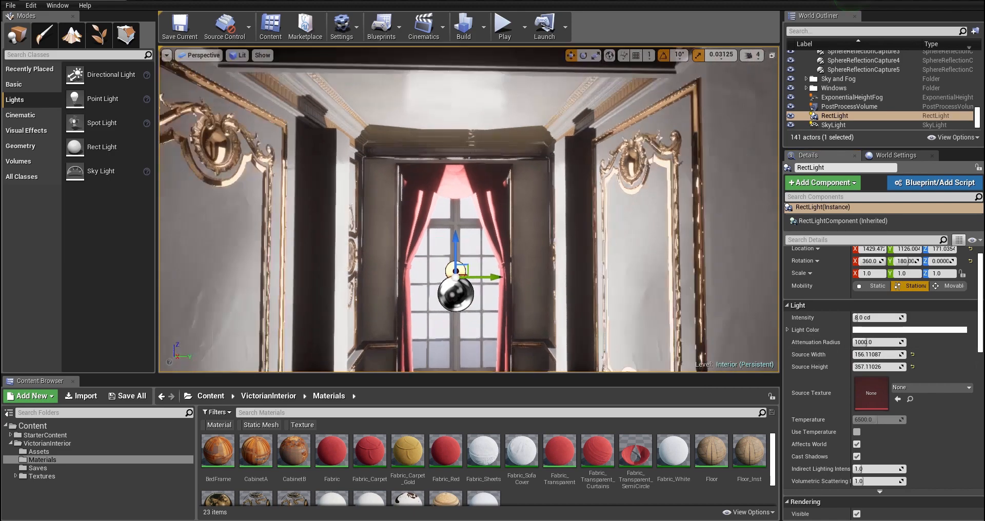
key(w)
right_drag(469, 210, 498, 229)
right_drag(354, 242, 368, 242)
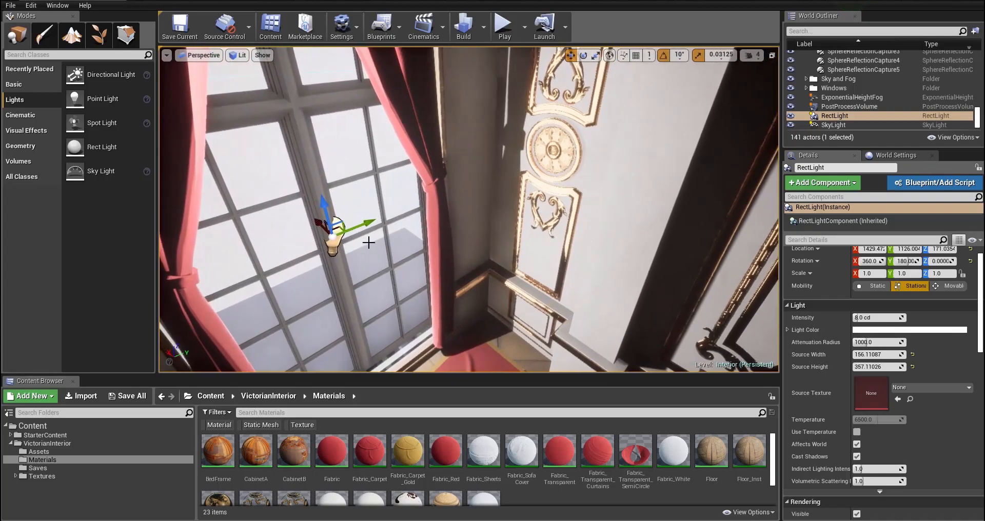
drag(318, 224, 331, 232)
key(f)
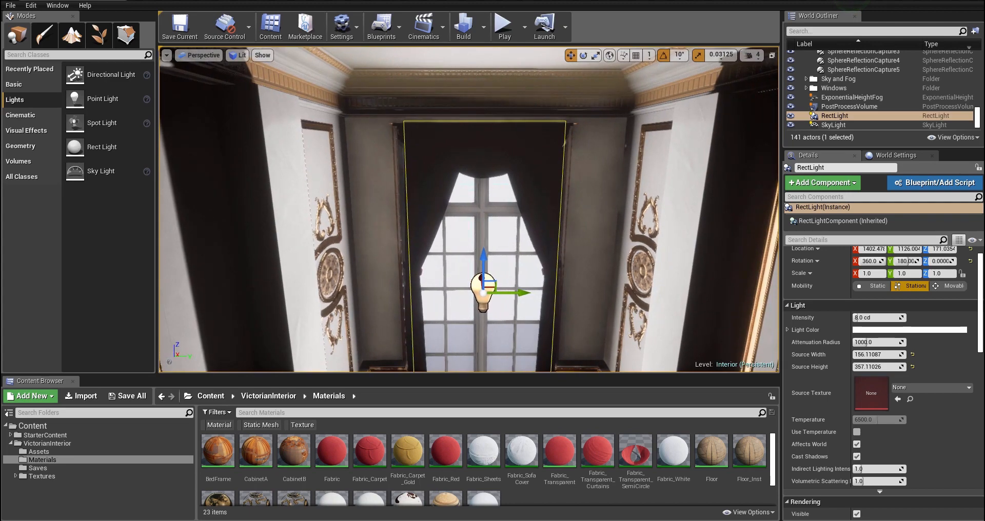
Reduce the Rect Light's Attenuation Radius to about 655 while checking how far its light reaches down the corridor.
right_drag(331, 232, 640, 259)
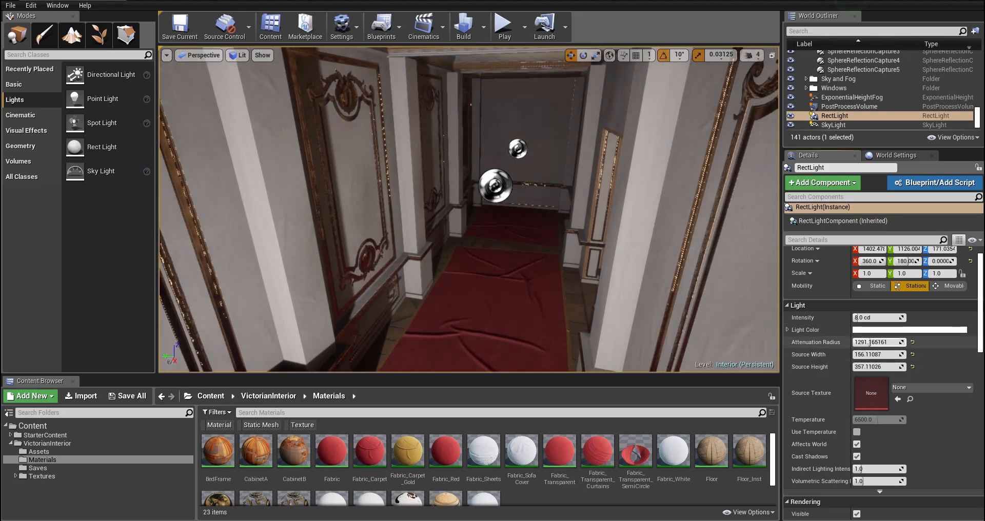
mouse_move(864, 343)
mouse_down()
mouse_move(852, 342)
mouse_move(873, 342)
mouse_move(864, 343)
mouse_up()
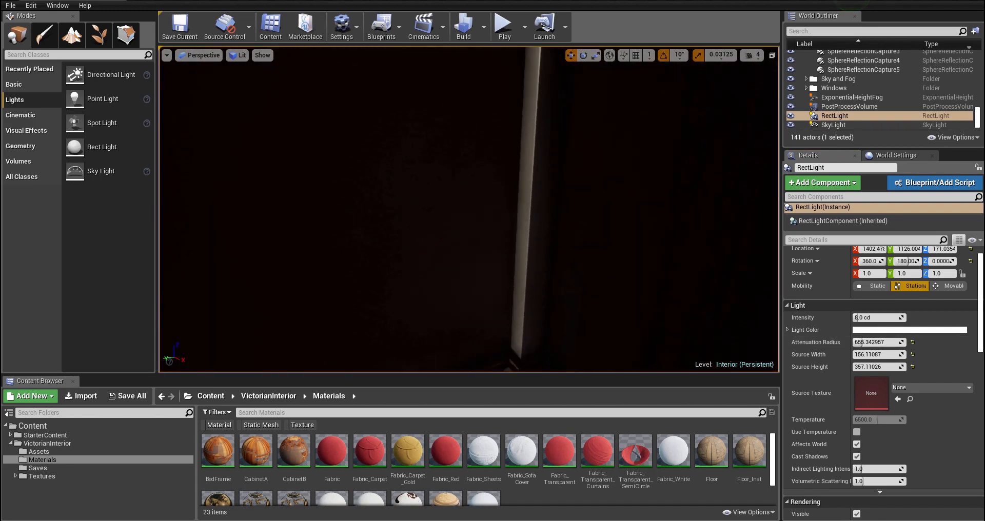
right_drag(469, 210, 564, 196)
key(w)
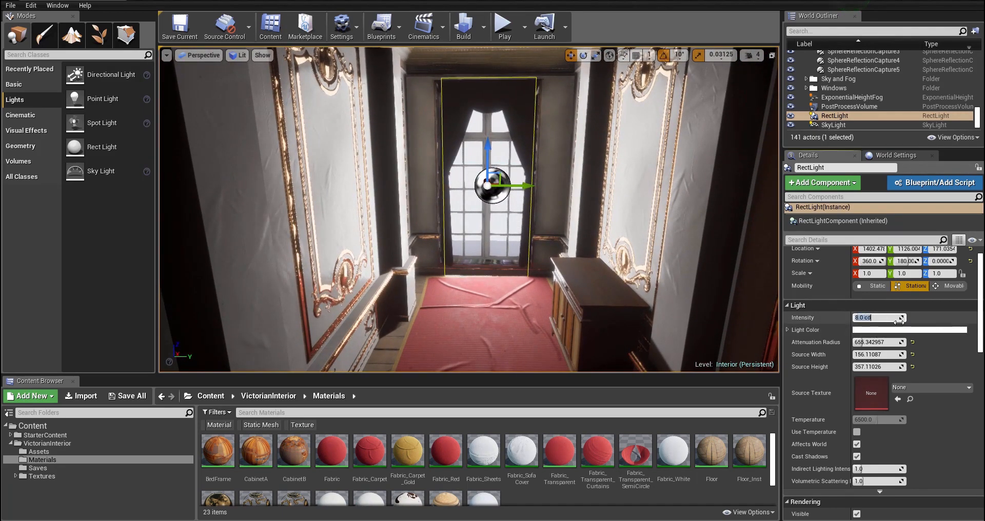
Lower the Rect Light's Intensity to 3 cd, trying 5 cd first.
text(5)
key(Return)
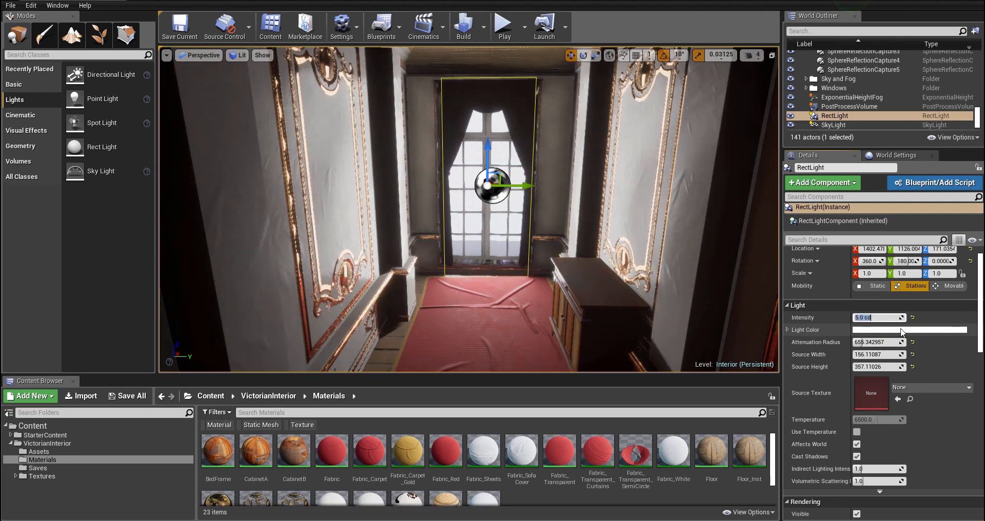
text(3)
key(Return)
Examine the lighting of the sunlit bedroom in comparison with the corridor lit by the Rect Light.
right_drag(617, 203, 175, 216)
key(s)
key(w)
key(s)
key(w)
right_drag(438, 162, 475, 178)
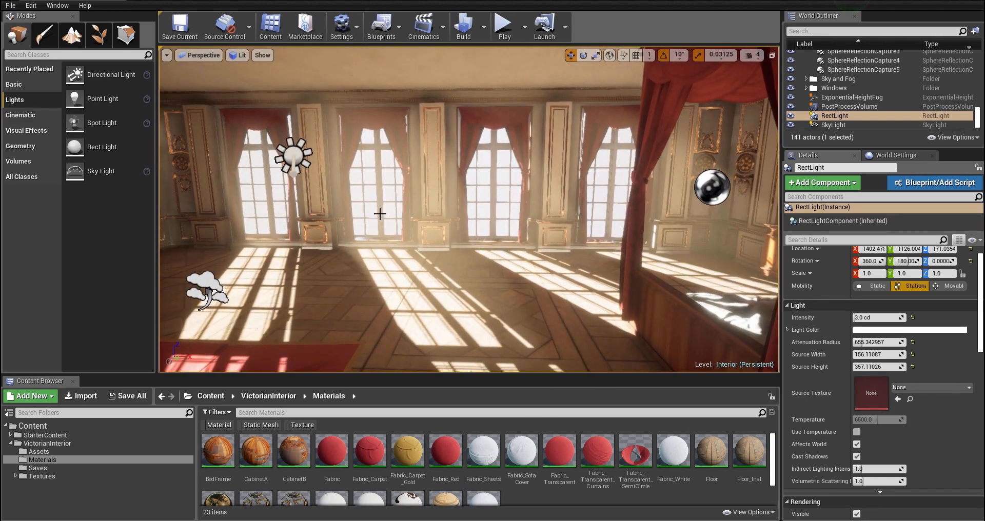
key(s)
right_drag(380, 213, 680, 216)
key(s)
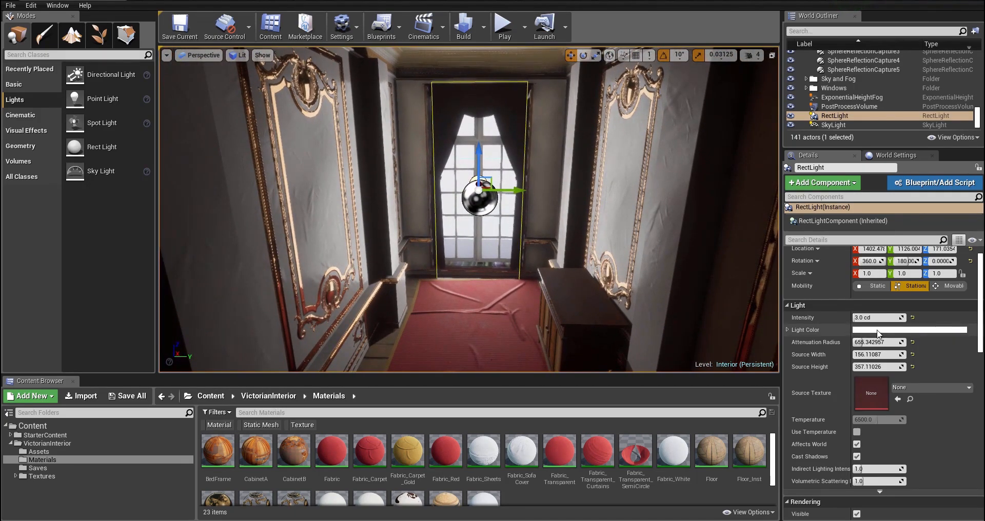
Tint the Rect Light's Light Color a pale warm orange, hex sRGB FFE9CAFF.
click(879, 331)
mouse_move(730, 350)
mouse_down()
mouse_move(764, 368)
mouse_move(758, 358)
mouse_move(782, 384)
mouse_move(758, 383)
mouse_move(777, 376)
mouse_up()
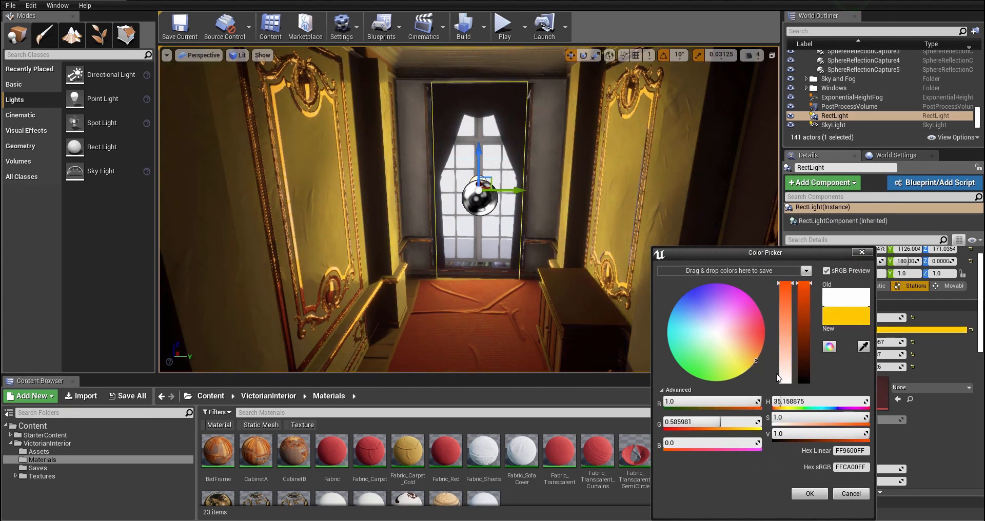
drag(794, 300, 792, 340)
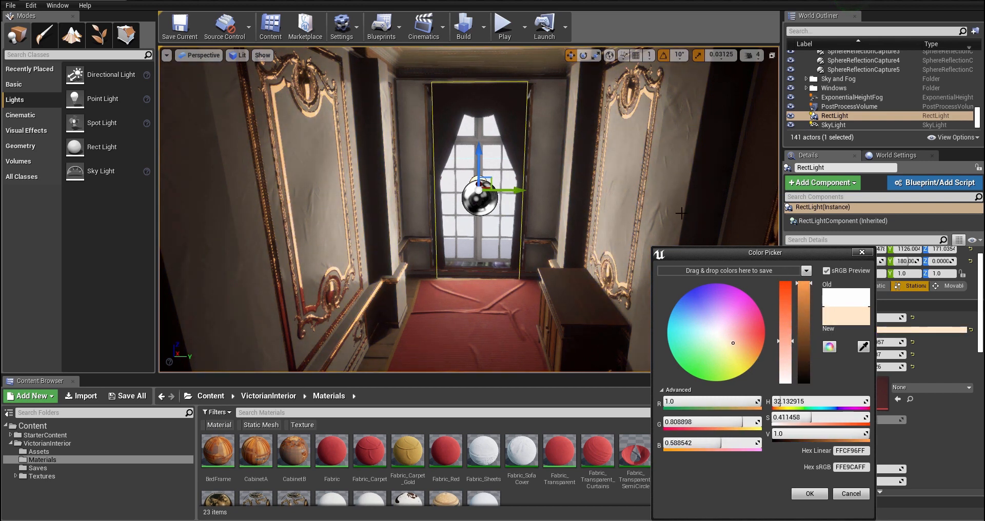
click(813, 493)
Compare the corridor from far and near with the Rect Light's Cast Shadows on and off, leaving the option enabled.
key(s)
right_drag(677, 355, 522, 257)
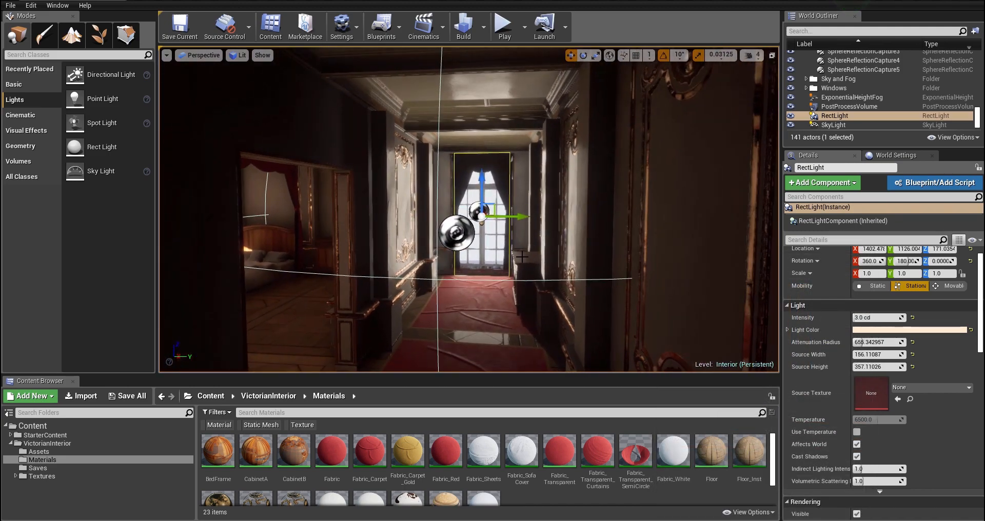
click(858, 457)
click(858, 458)
key(w)
right_drag(662, 308, 708, 342)
key(s)
click(857, 457)
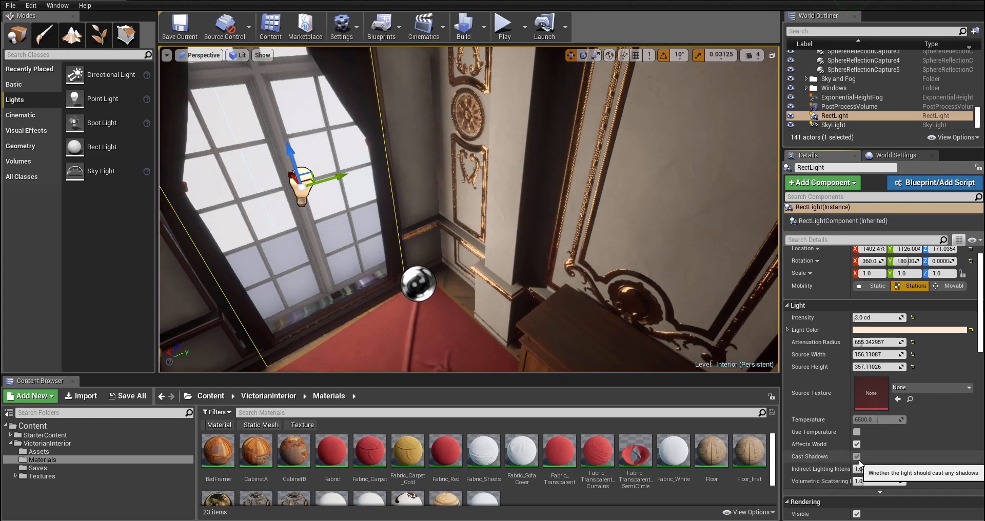
click(857, 457)
Duplicate the corridor Rect Light and bring the copy into the bedroom beside the last window.
right_drag(513, 308, 485, 210)
alt+drag(645, 208, 513, 197)
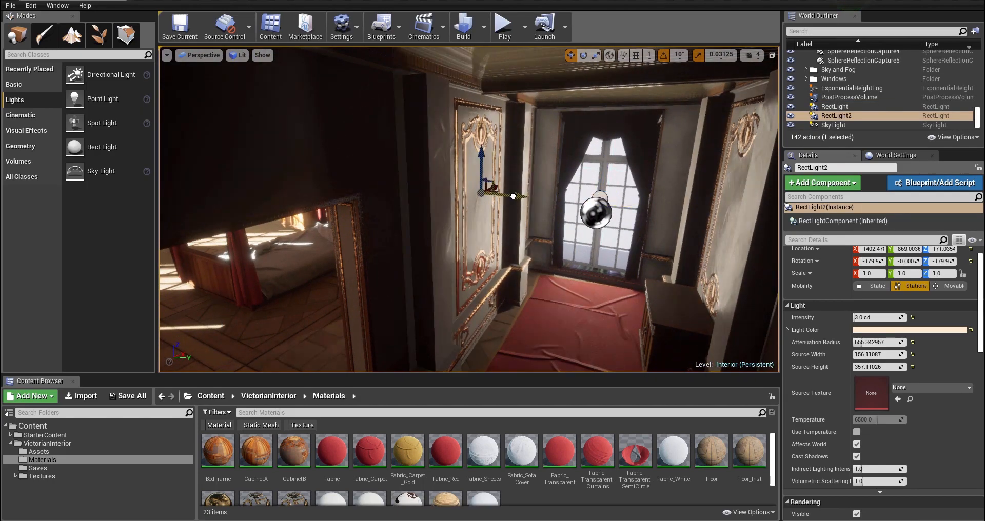
shift+drag(273, 181, 544, 203)
shift+drag(435, 218, 505, 310)
right_drag(505, 310, 513, 349)
Rotate the copied Rect Light 90° about the vertical axis and place it over the bedroom window, at about X 1144, Y 19.
key(e)
drag(421, 278, 359, 278)
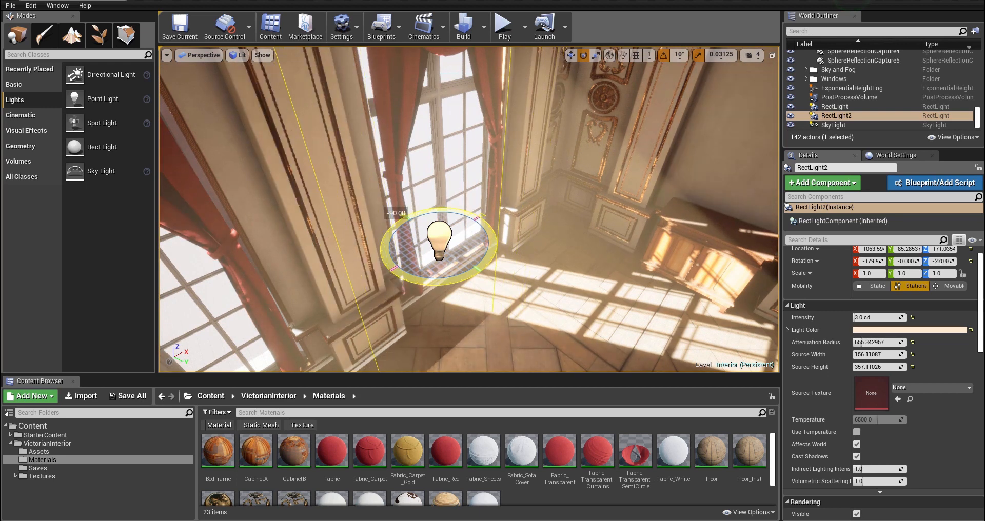
shift+drag(463, 258, 380, 241)
shift+drag(424, 192, 483, 163)
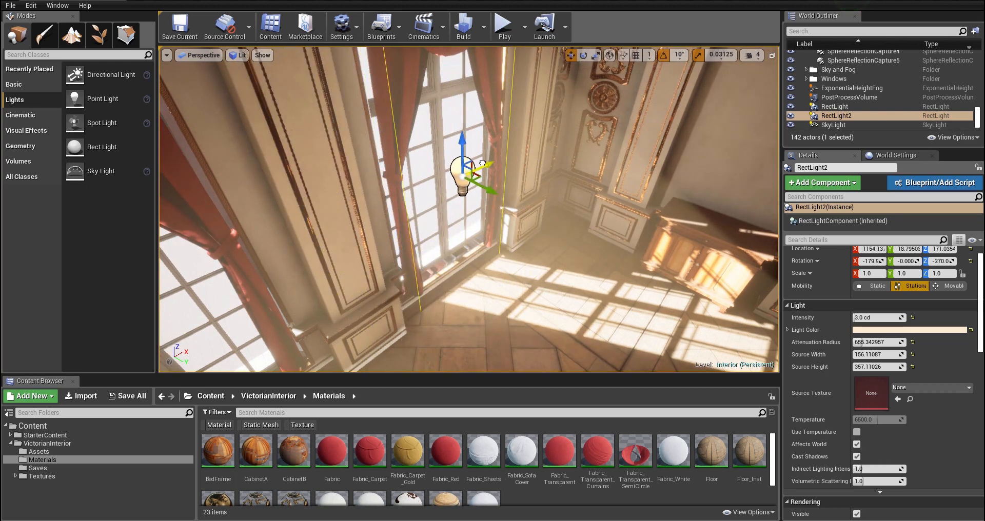
Compare the bedroom with Cast Shadows off and on for the copied Rect Light, leaving the option enabled.
key(s)
right_drag(476, 158, 559, 160)
click(856, 457)
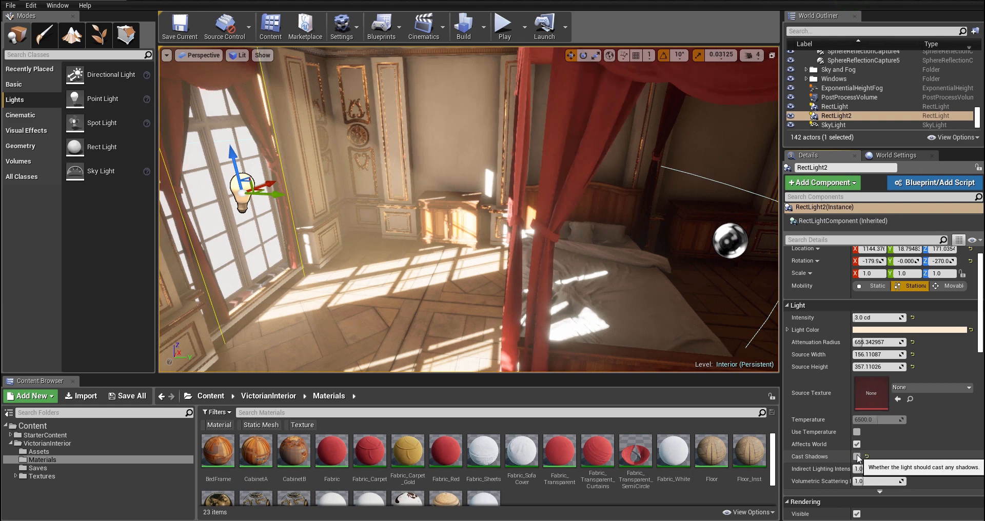
key(a)
right_drag(559, 284, 557, 263)
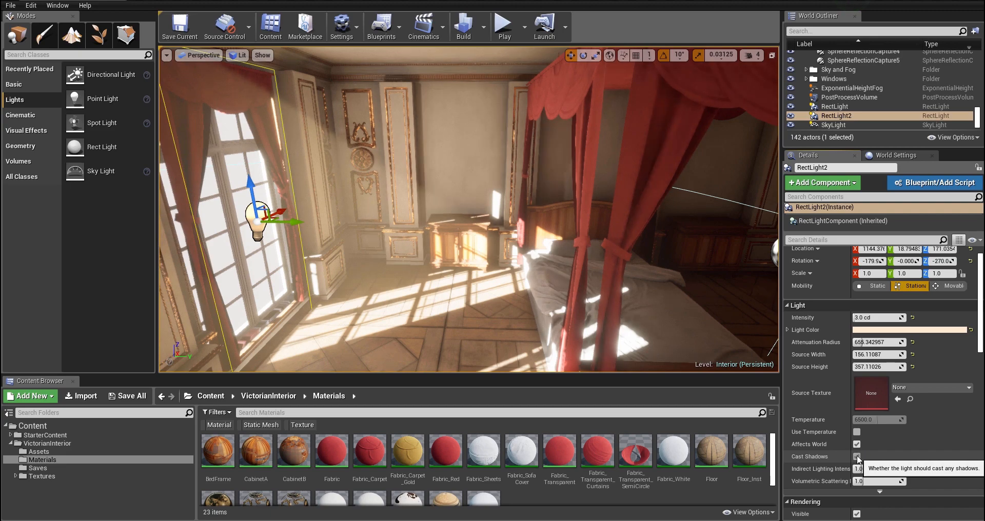
mouse_move(558, 256)
right_down()
mouse_move(559, 233)
mouse_move(575, 236)
mouse_move(529, 241)
mouse_move(533, 262)
mouse_move(575, 238)
mouse_move(546, 245)
right_up()
key(w)
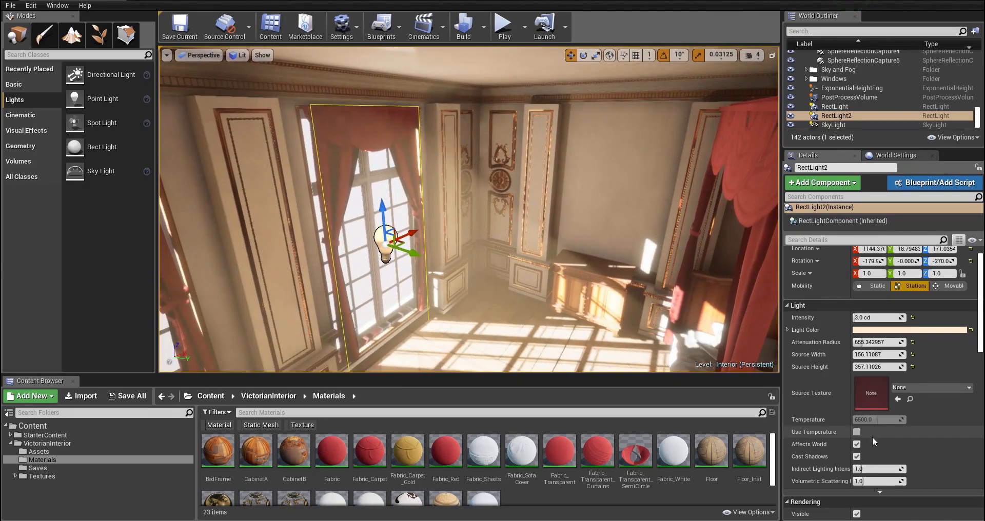
click(856, 457)
right_drag(649, 353, 698, 354)
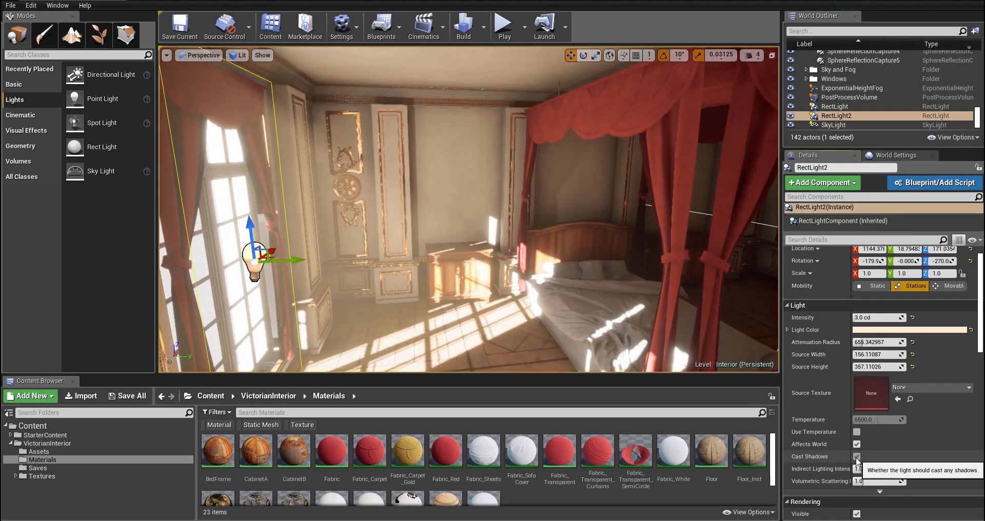
click(856, 456)
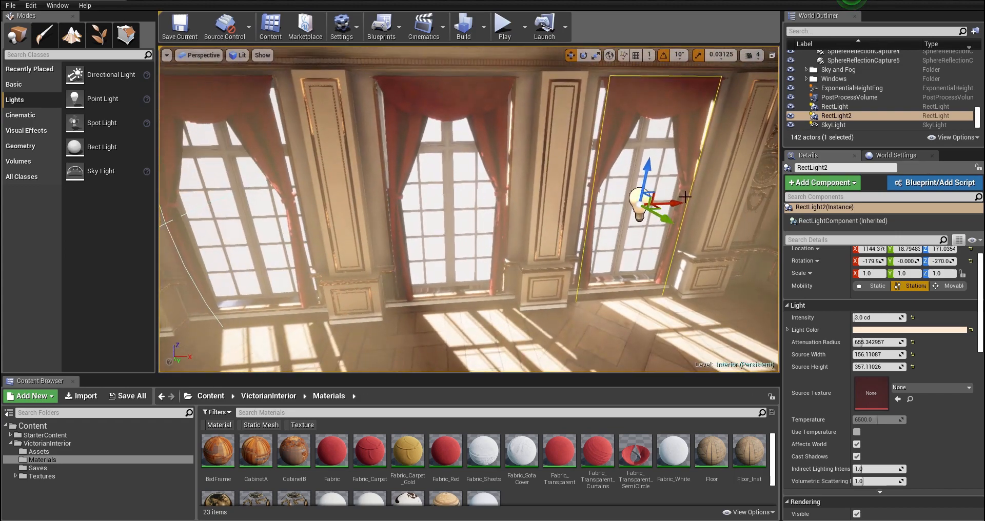
Duplicate the bedroom Rect Light along the wall so that each of the other three windows has its own copy.
alt+drag(676, 205, 481, 231)
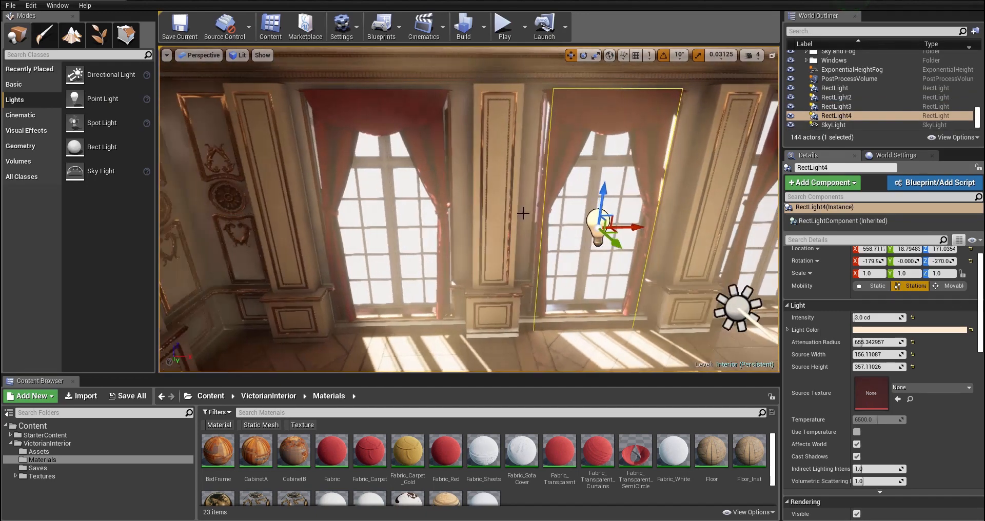
alt+drag(668, 234, 647, 232)
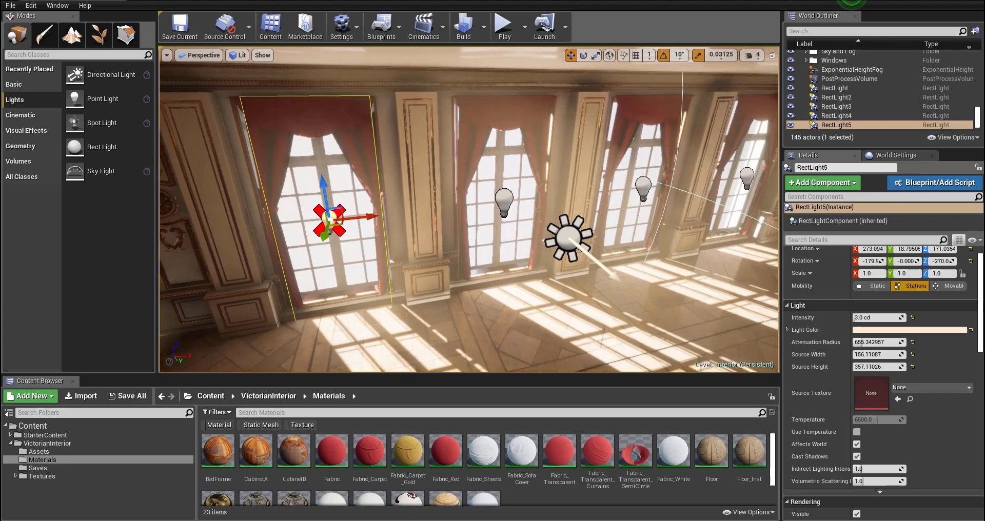
Select the bedroom's Rect Lights one after another and inspect their placement, reach and shadow setting.
right_drag(469, 209, 249, 240)
click(518, 208)
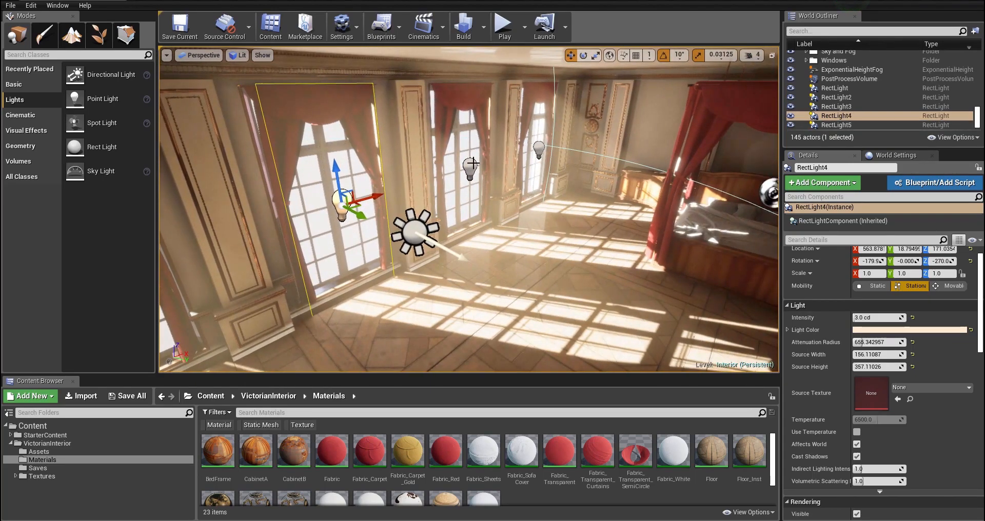
click(471, 169)
click(539, 150)
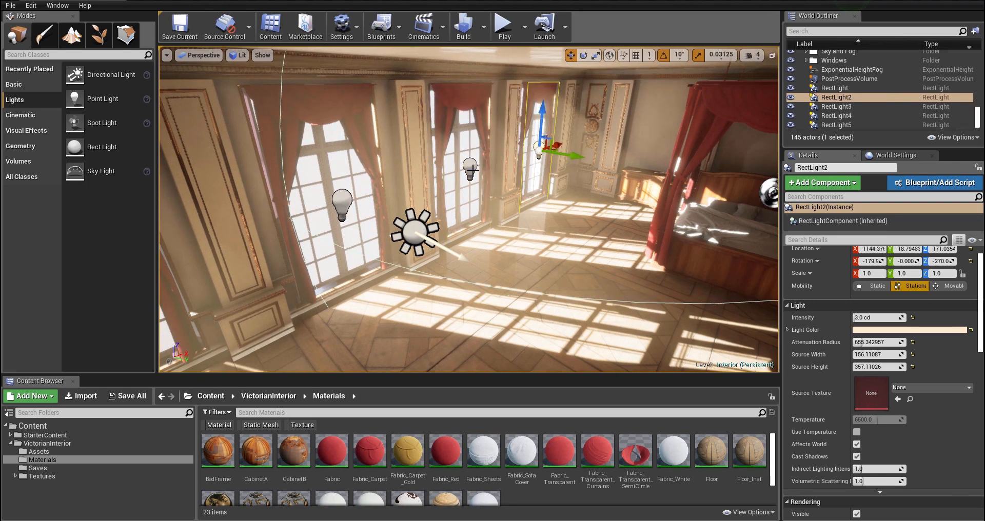
click(471, 168)
right_drag(471, 168, 307, 190)
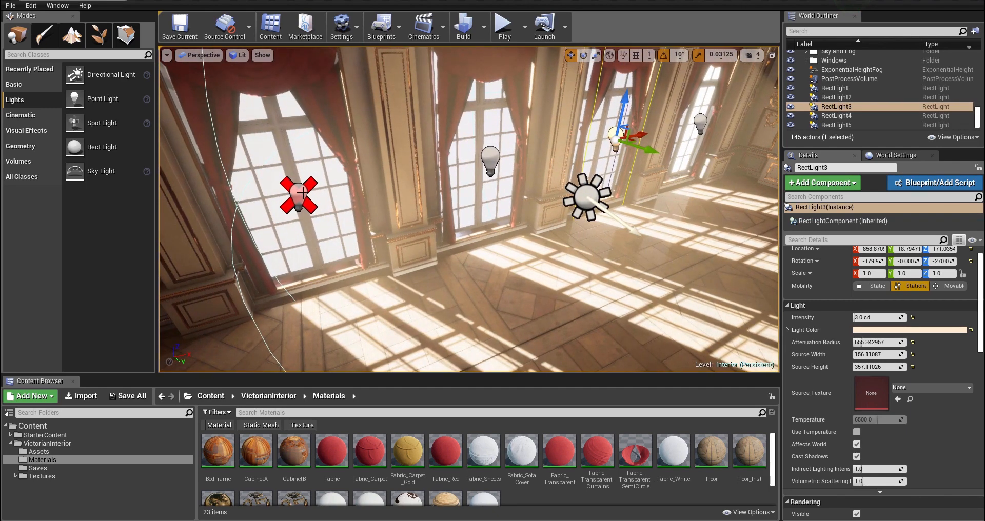
click(298, 194)
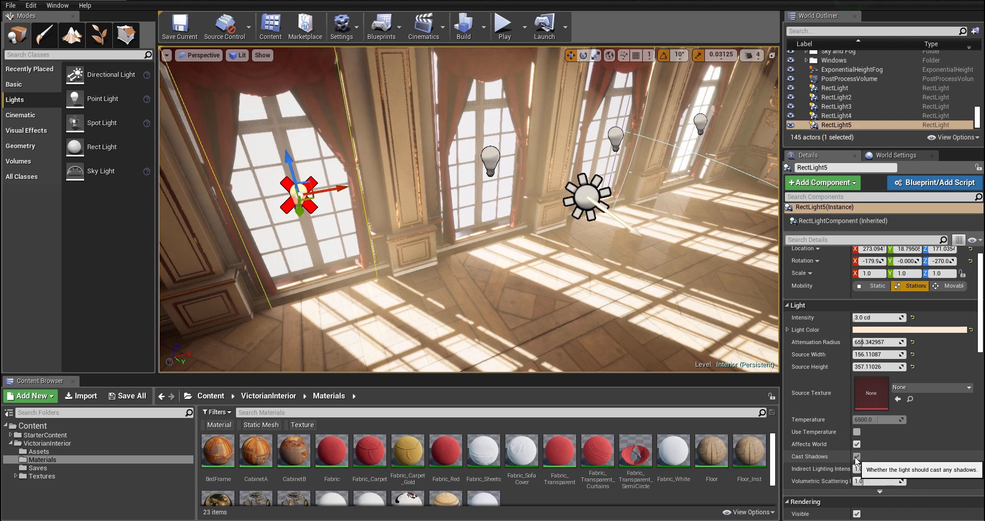
right_drag(659, 319, 638, 275)
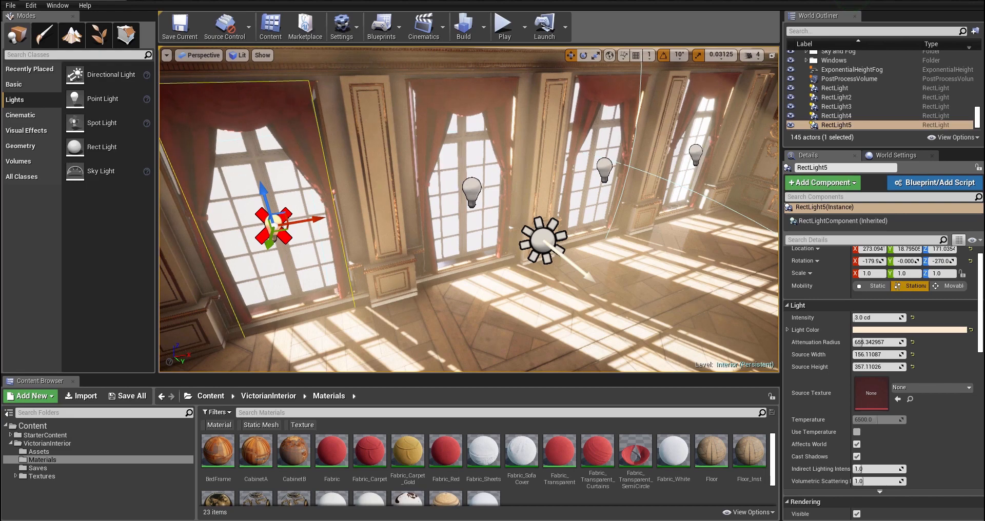
Reduce the attenuation radius of the Rect Light at the second window from the room's far end to about 476 and disable its Cast Shadows.
click(472, 191)
right_drag(471, 191, 470, 156)
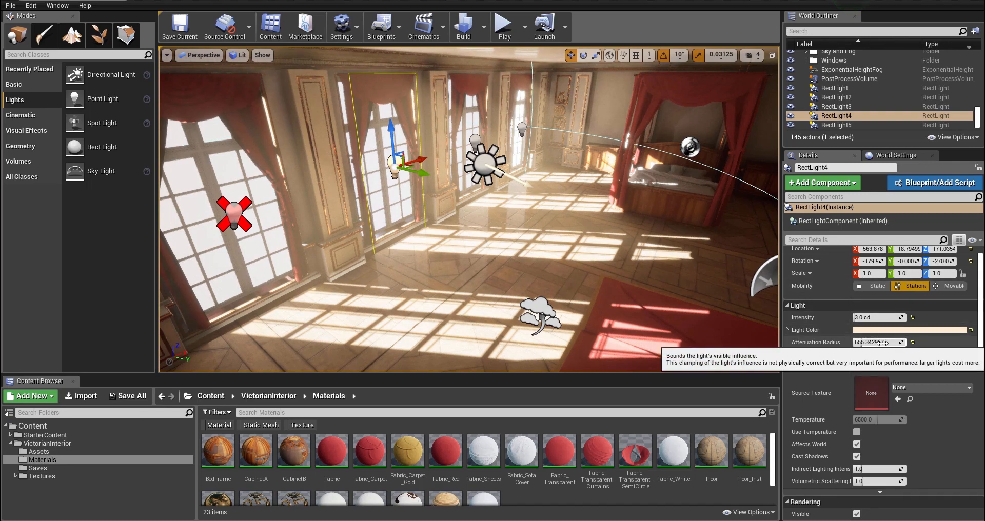
drag(875, 343, 858, 343)
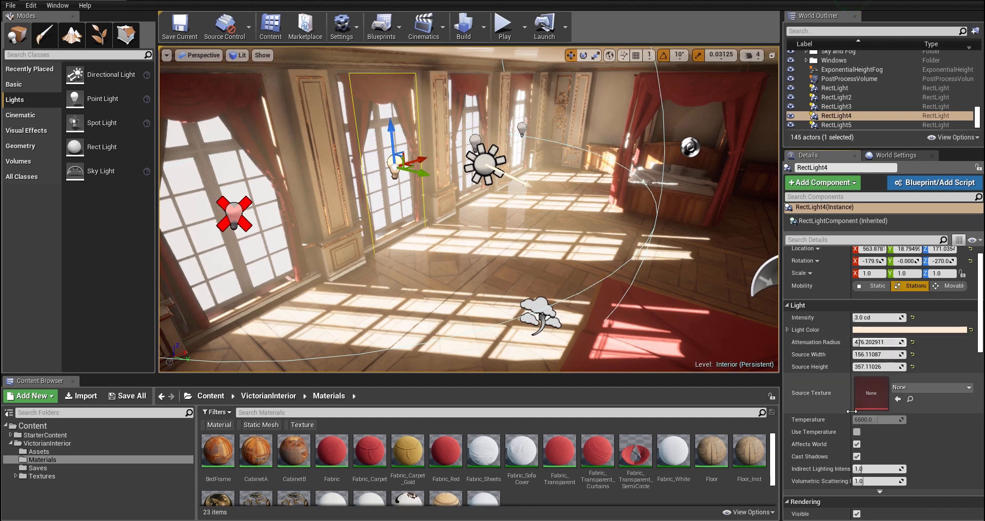
key(f)
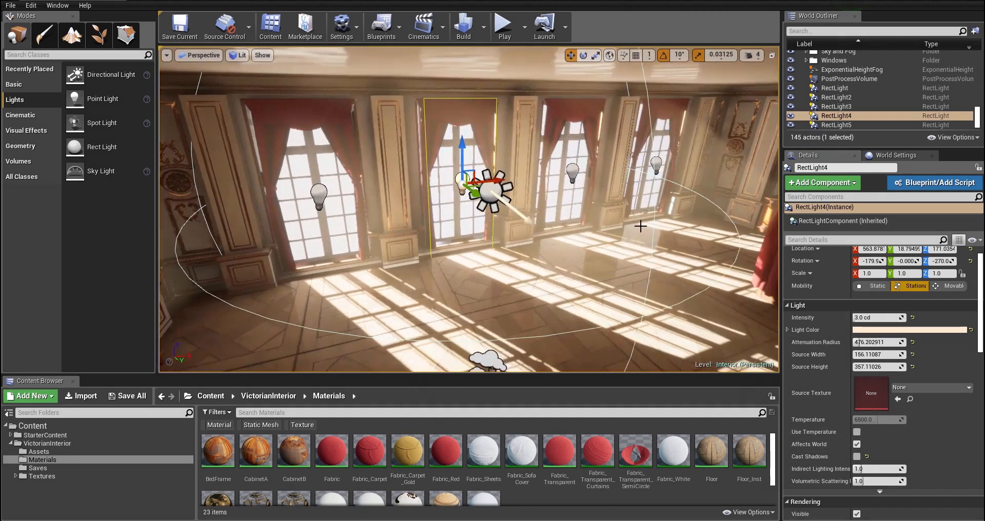
Compare Cast Shadows on and off for RectLight3 and RectLight4, leaving it enabled on RectLight3 and disabled on RectLight4.
click(558, 173)
right_drag(559, 173, 518, 134)
click(857, 457)
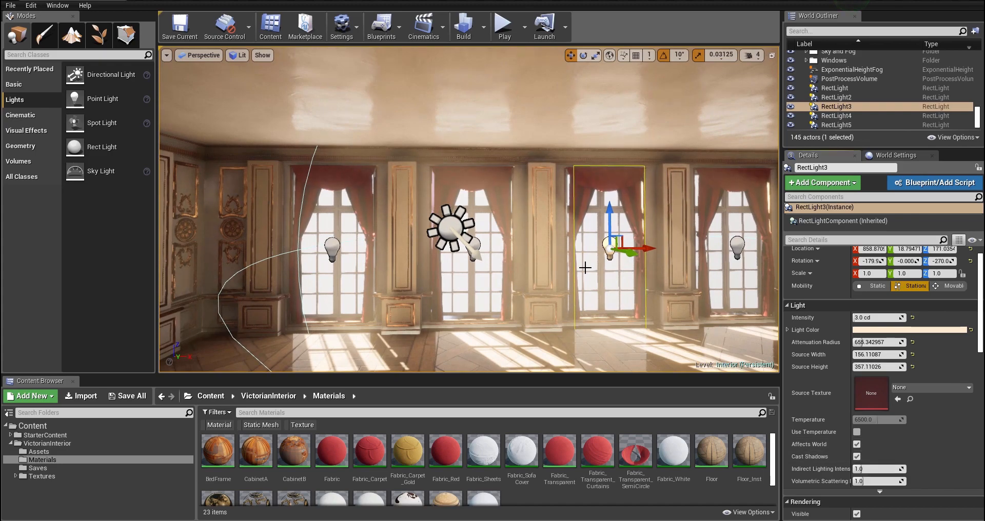
right_drag(585, 266, 721, 296)
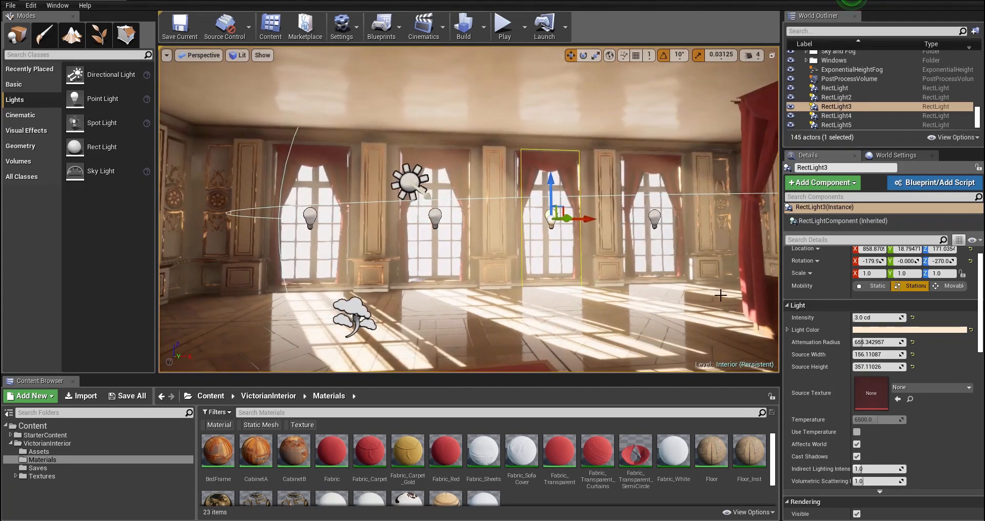
click(857, 457)
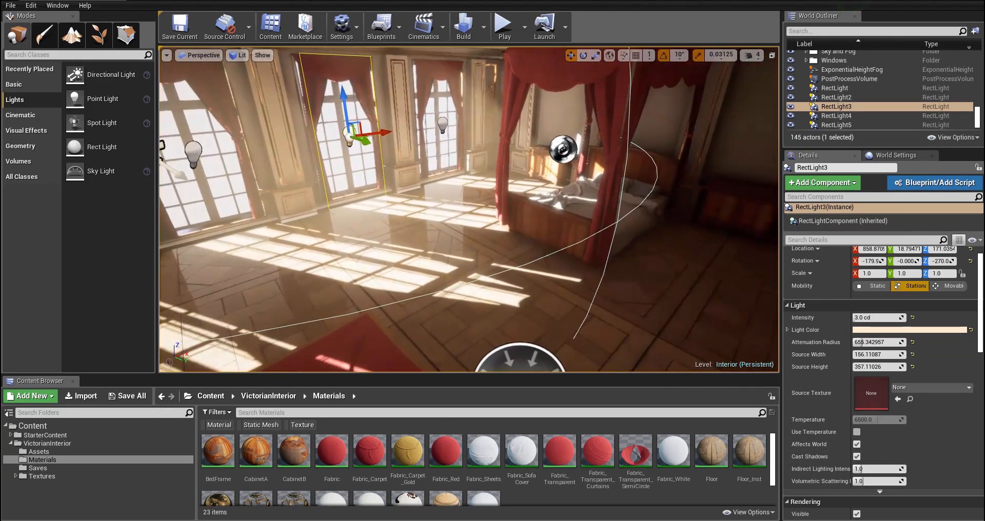
click(857, 457)
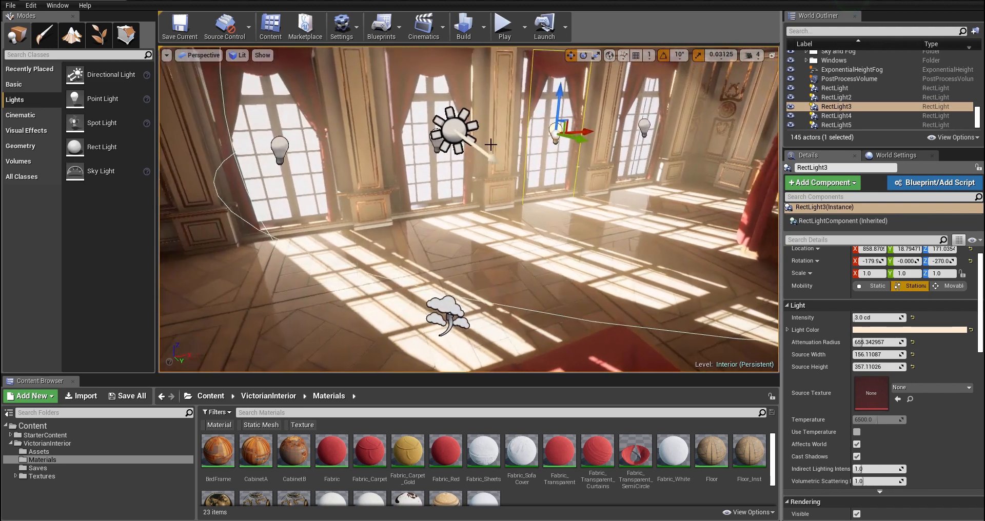
click(463, 143)
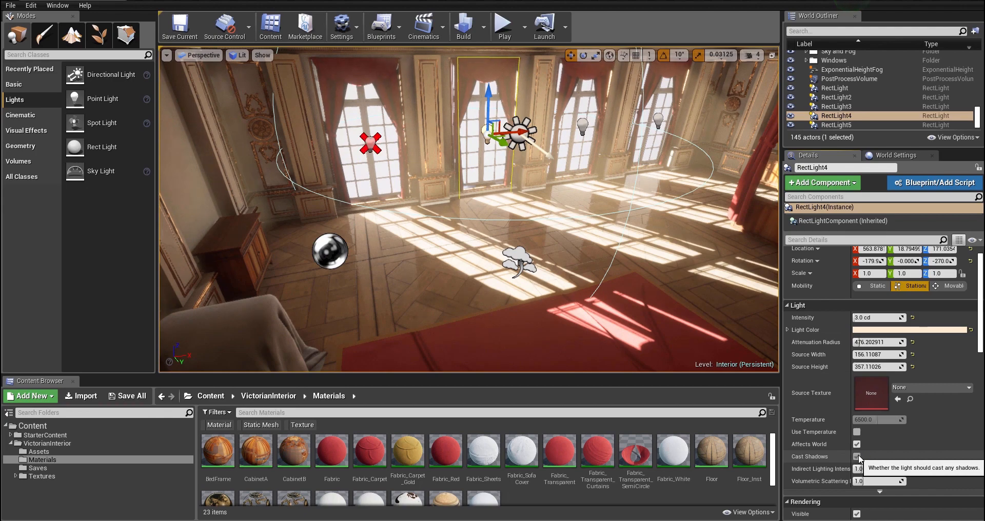
click(857, 456)
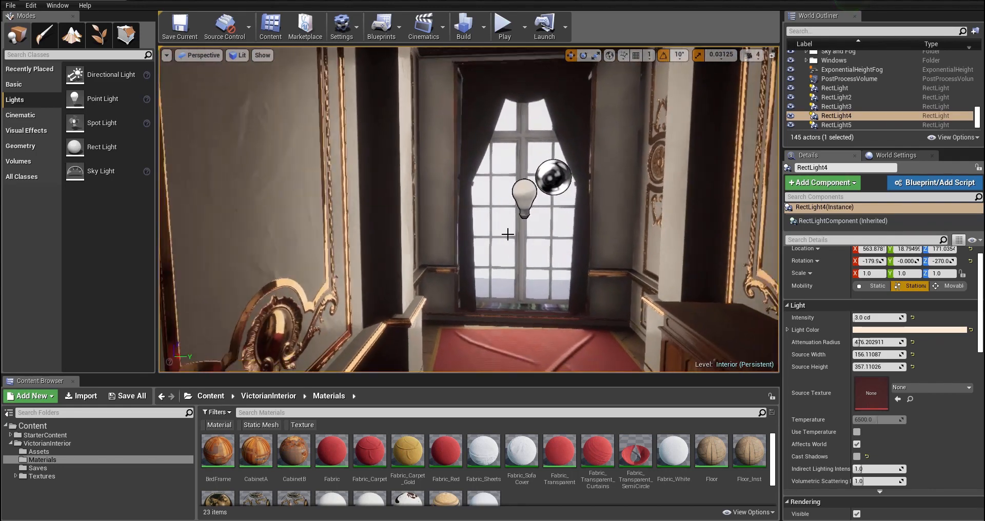
Change the corridor window Rect Light's color to a warmer yellow-orange, about sRGB FFE8C1.
click(520, 198)
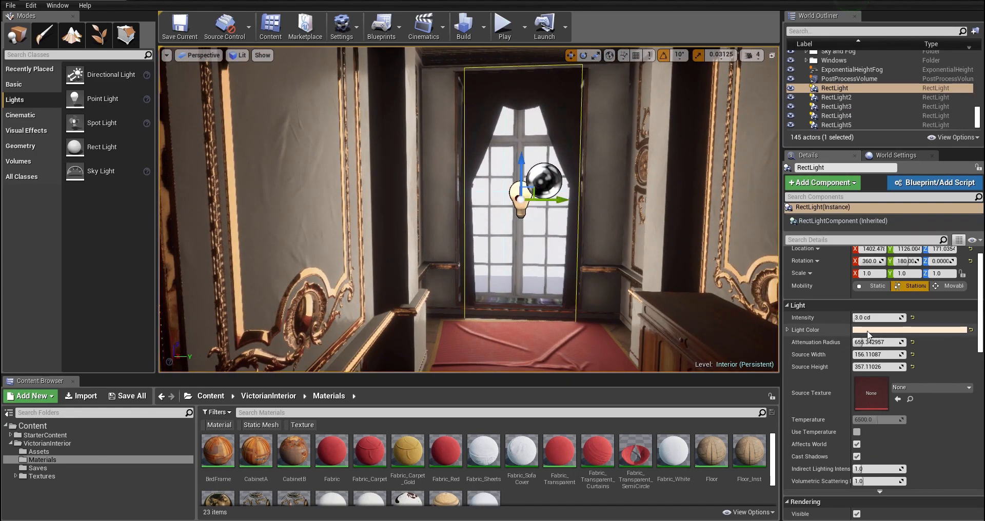
click(867, 331)
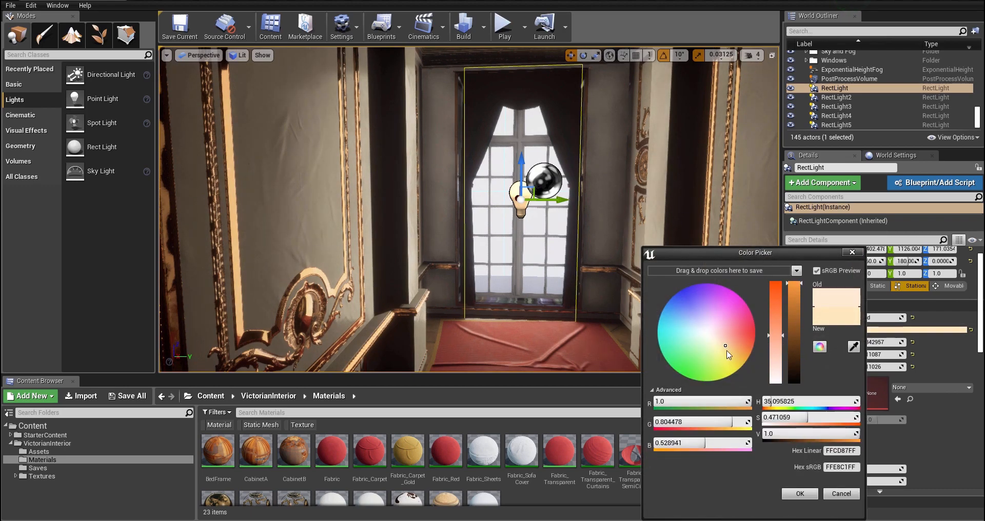
click(802, 492)
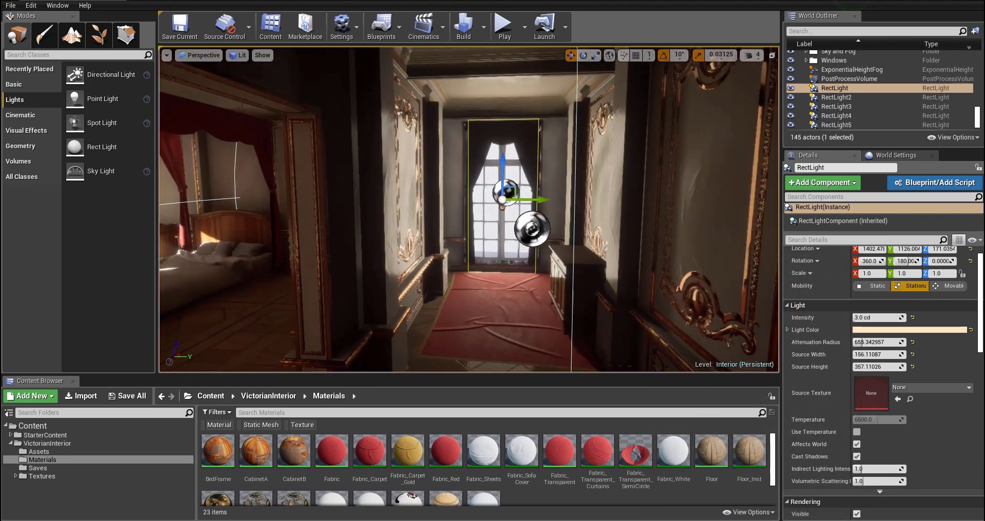
Examine how the warm light reads across the corridor and the bedroom, from the bed and sofa area back to the corridor window.
key(w)
right_drag(469, 210, 724, 227)
right_drag(485, 276, 479, 276)
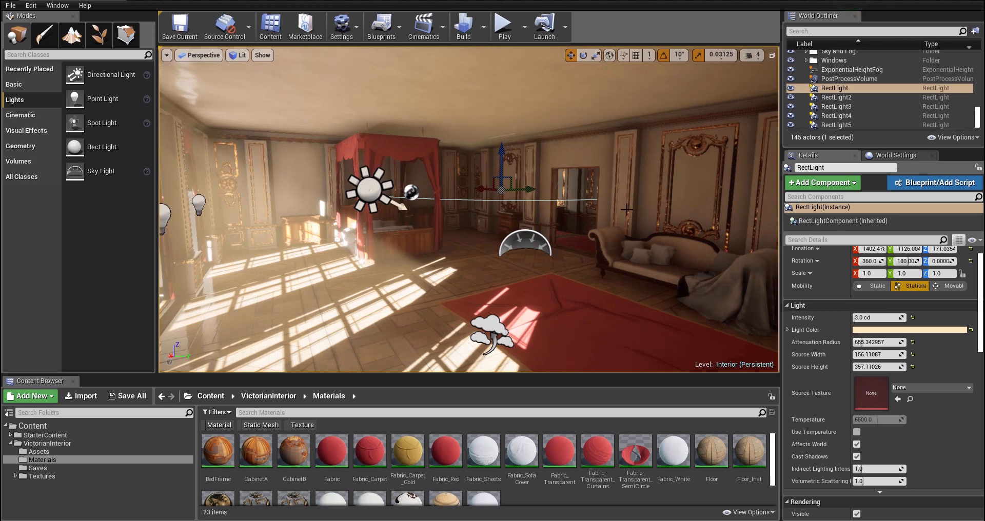
right_drag(626, 208, 539, 156)
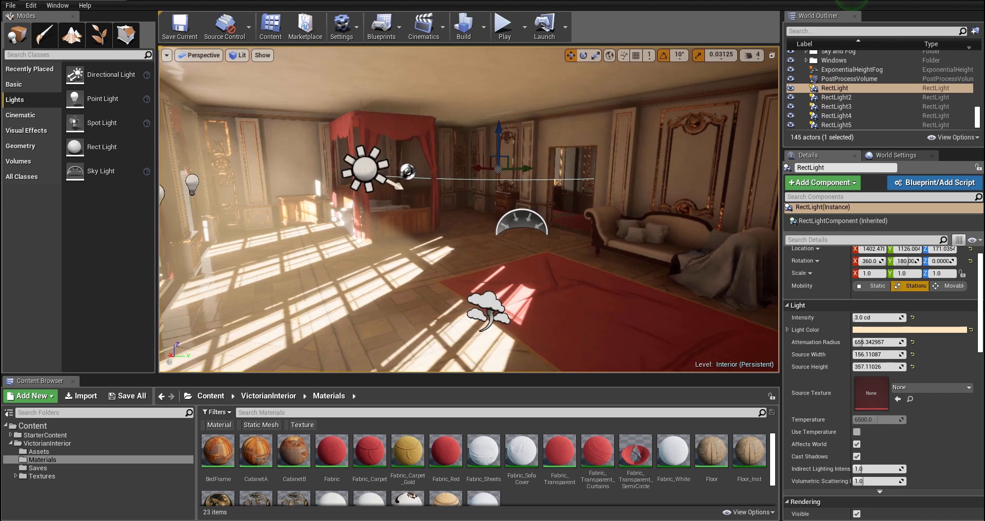
click(483, 37)
click(501, 58)
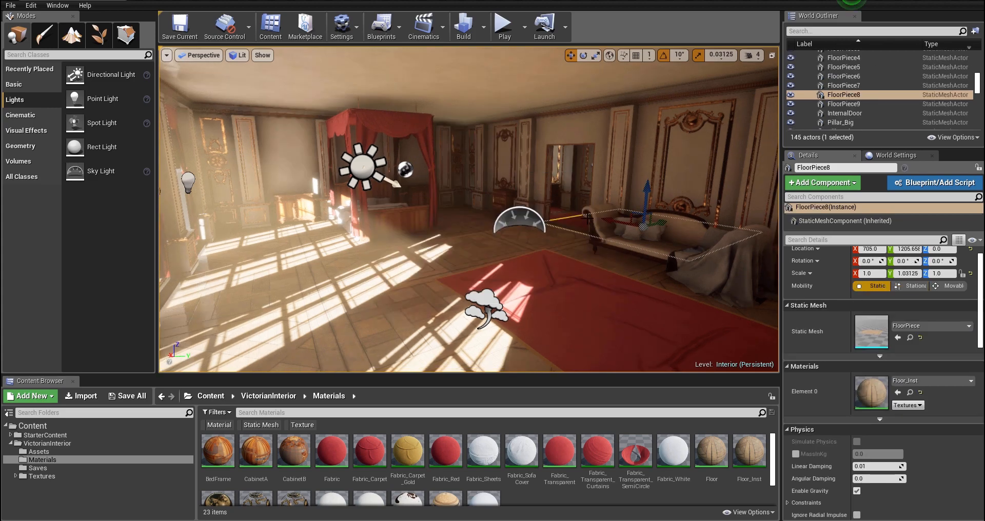
right_drag(588, 218, 206, 233)
key(w)
key(d)
key(a)
key(s)
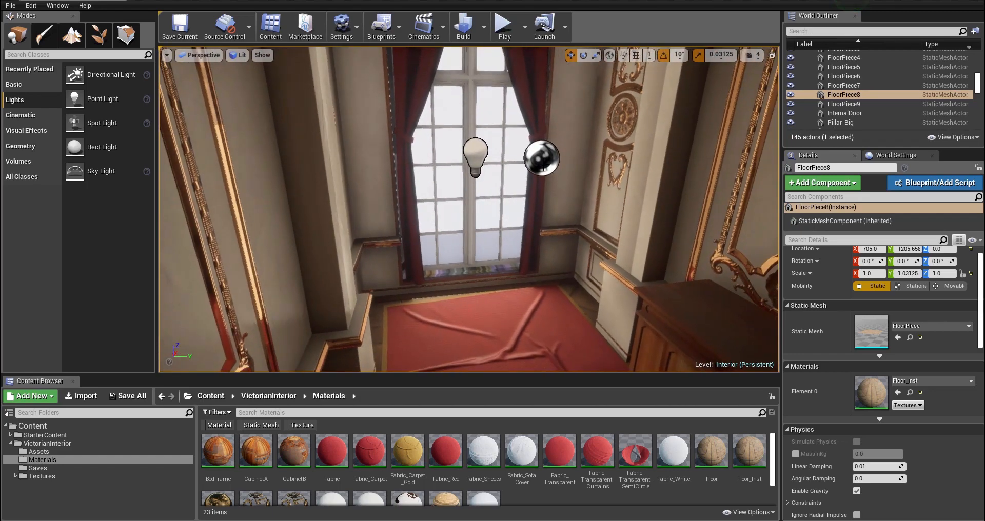
Increase the corridor window Rect Light's attenuation radius to about 1291 so its light reaches further down the hallway.
click(478, 152)
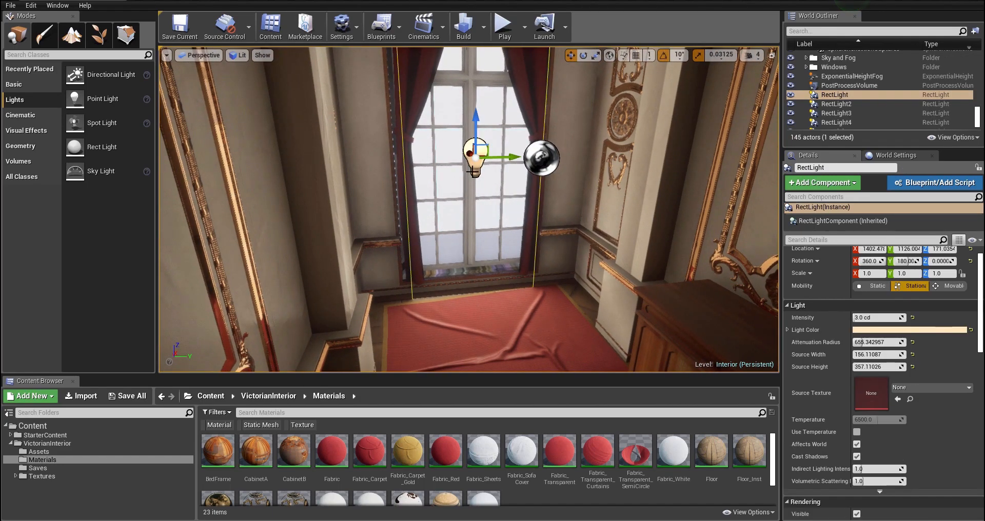
scroll(836, 362, down, 6)
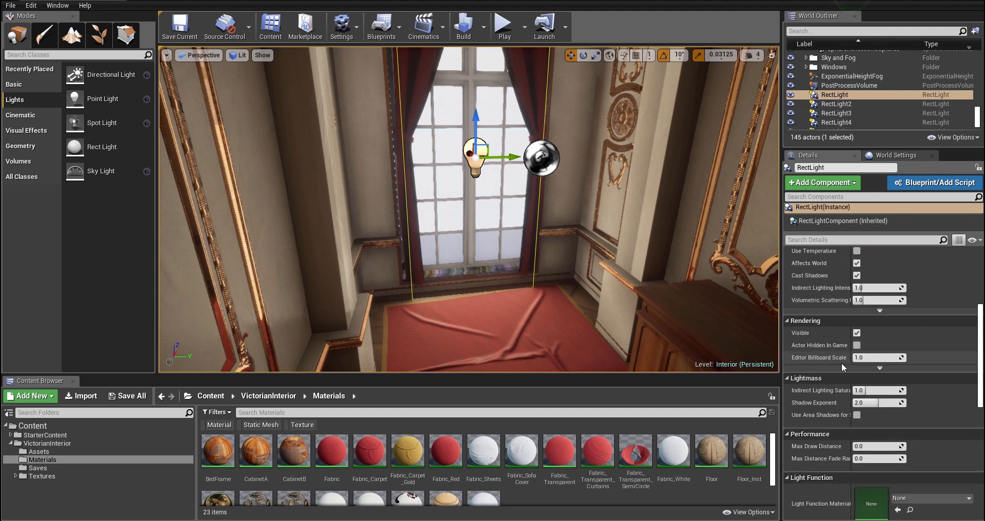
scroll(840, 365, down, 2)
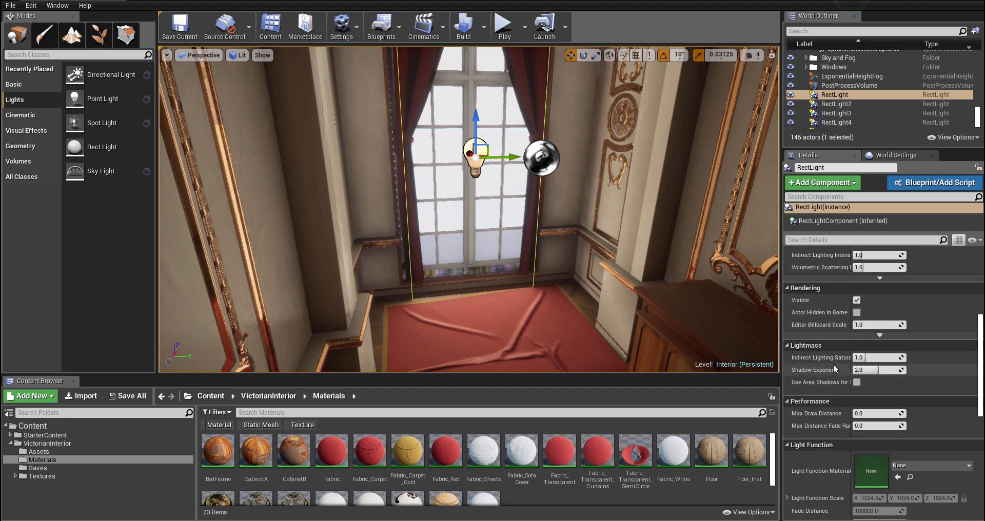
right_drag(583, 218, 770, 203)
scroll(839, 327, up, 10)
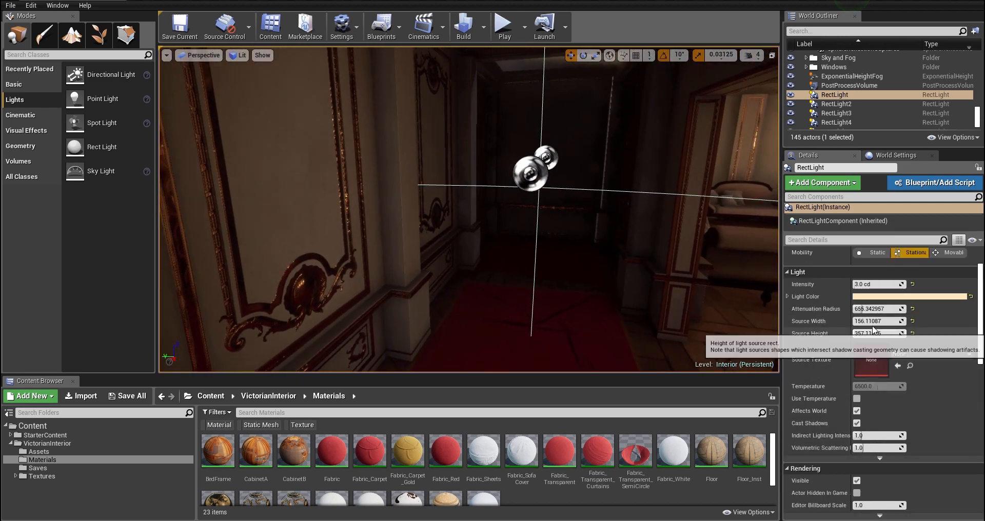
drag(878, 308, 924, 309)
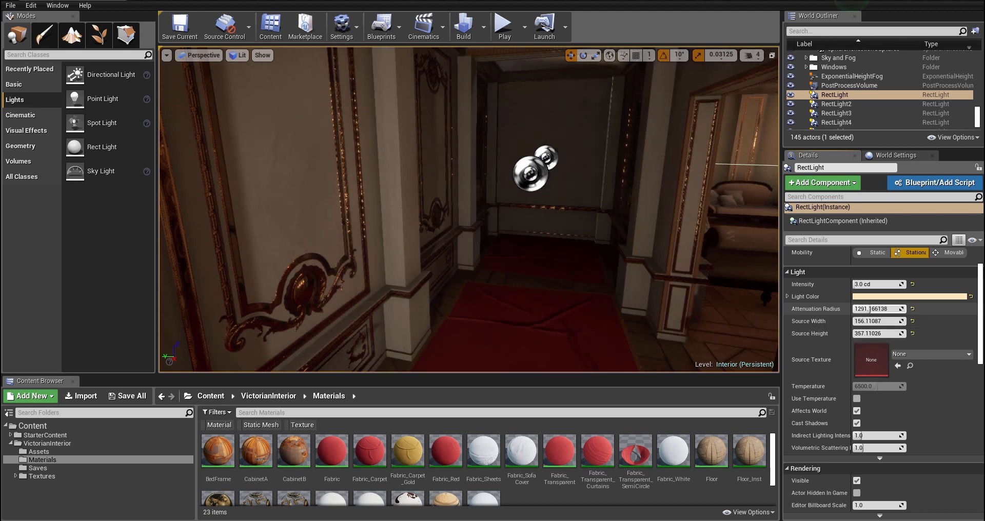
Inspect the corridor's lighting along its full length and the Rect Lights at the bedroom windows.
key(f)
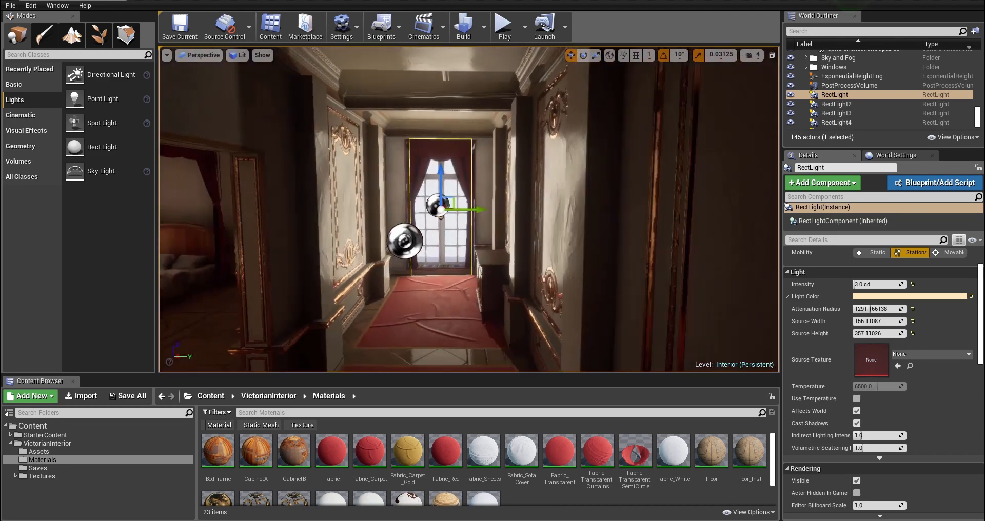
key(s)
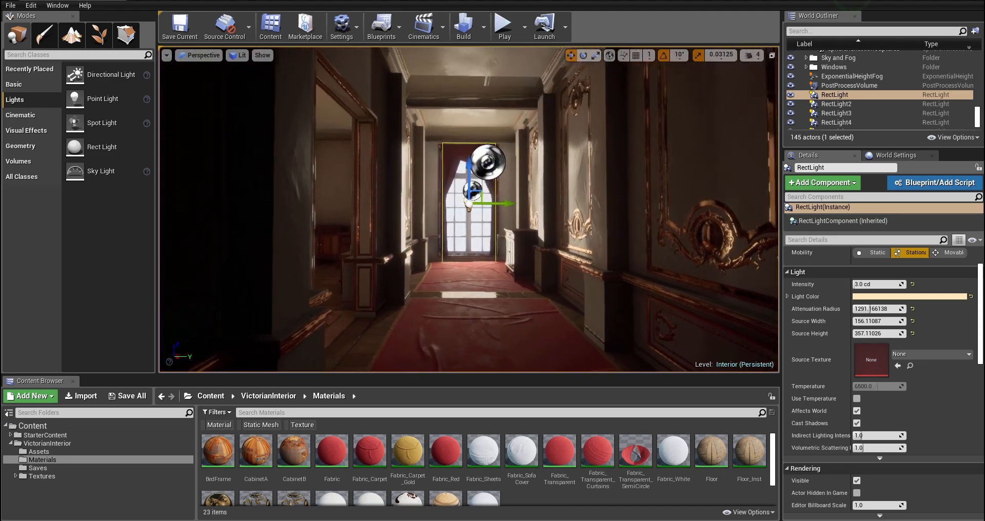
key(d)
right_drag(552, 232, 552, 232)
key(a)
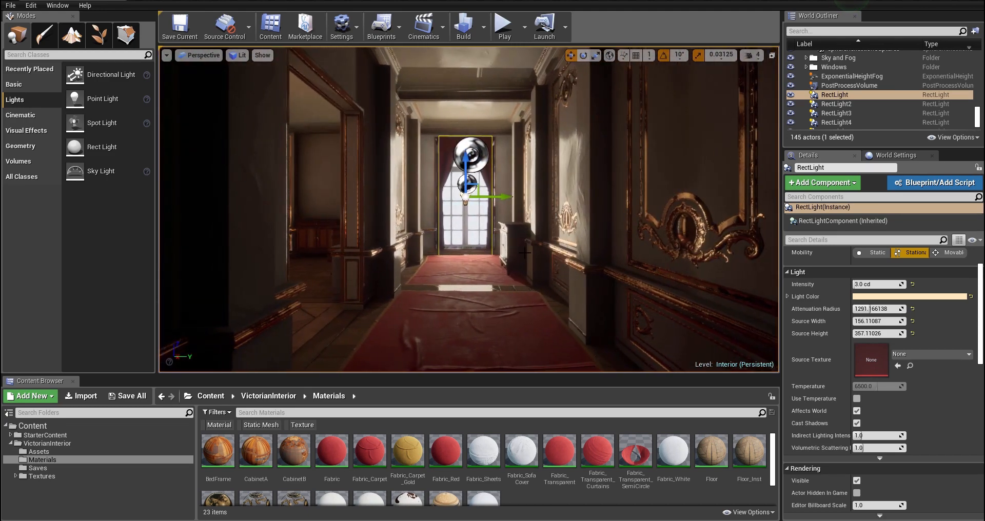
right_drag(533, 196, 461, 221)
key(w)
key(s)
key(s)
key(w)
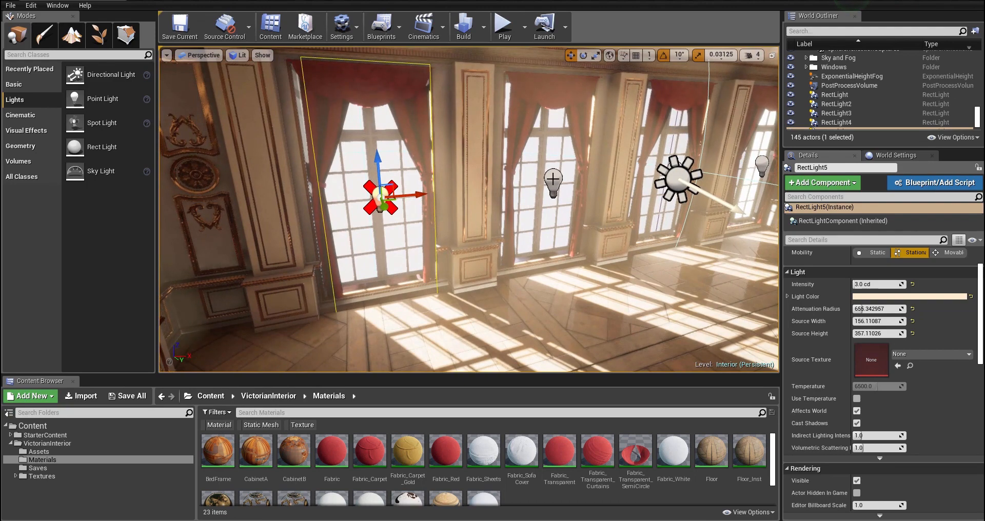
Try adjusting the attenuation radius of the second bedroom window's Rect Light, then undo the radius edit.
click(554, 180)
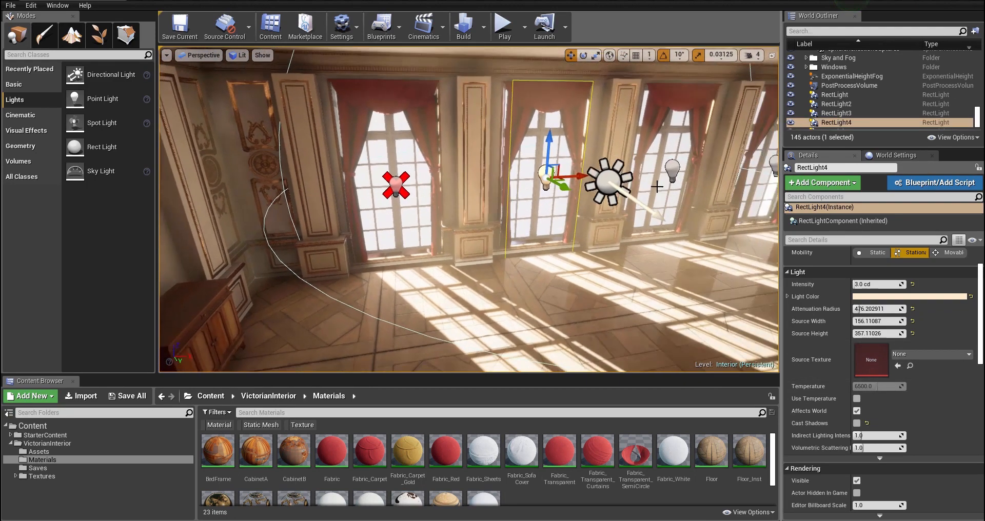
drag(876, 310, 852, 310)
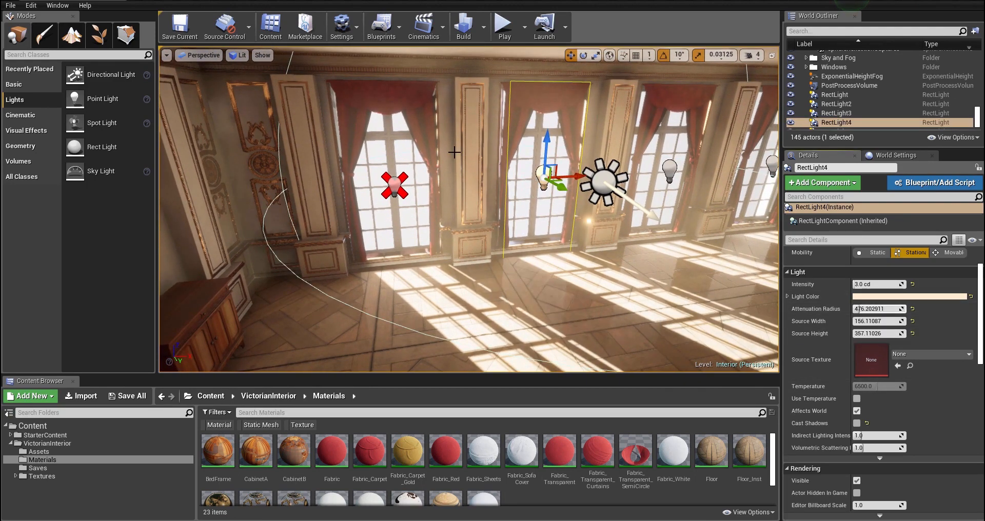
key(ctrl+z)
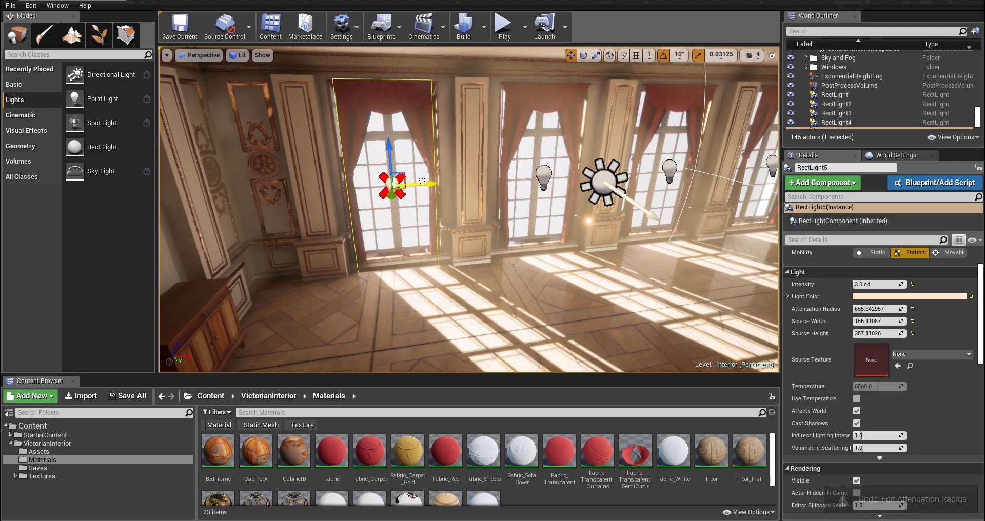
Place a Point Light in the dark bedroom area between the bed and the corridor doorway and raise it well above the floor.
right_drag(424, 181, 585, 187)
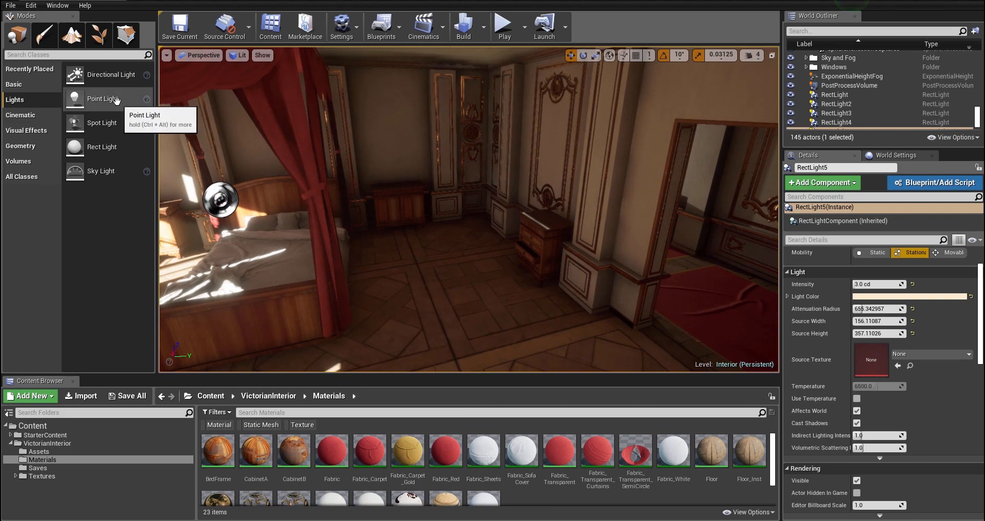
drag(116, 100, 445, 238)
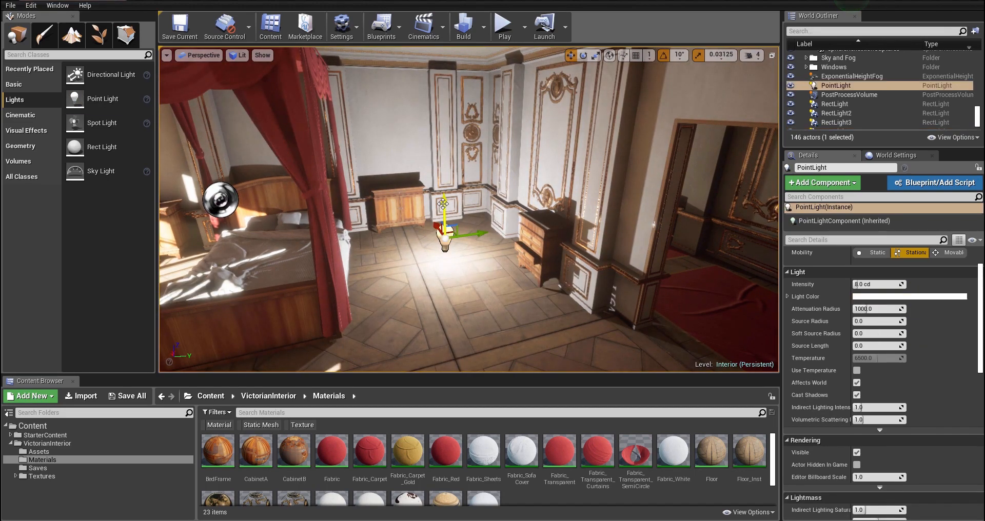
drag(443, 203, 452, 91)
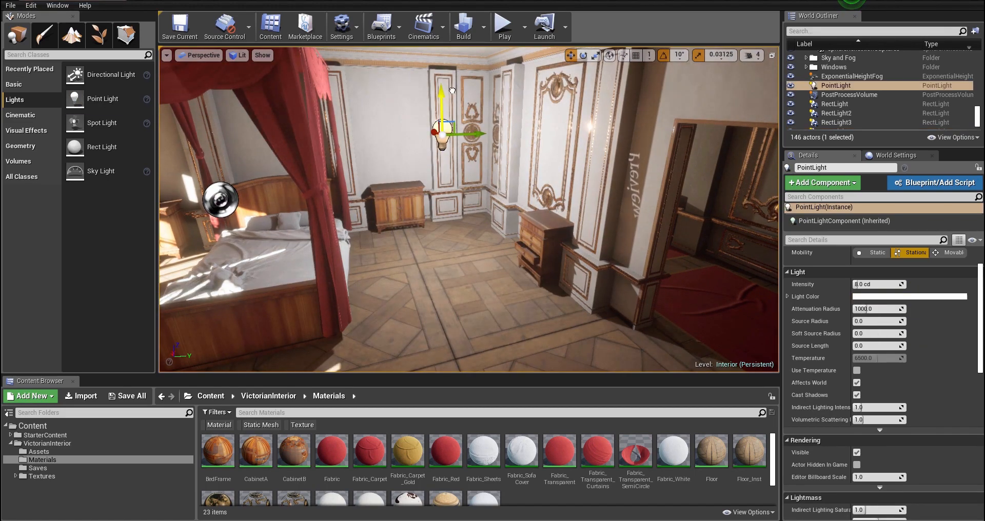
Give the bedroom Point Light a pale warm color, about sRGB FFEFE3, and set its intensity to 1.0 cd.
click(882, 297)
mouse_move(737, 349)
mouse_down()
mouse_move(747, 342)
mouse_move(735, 342)
mouse_up()
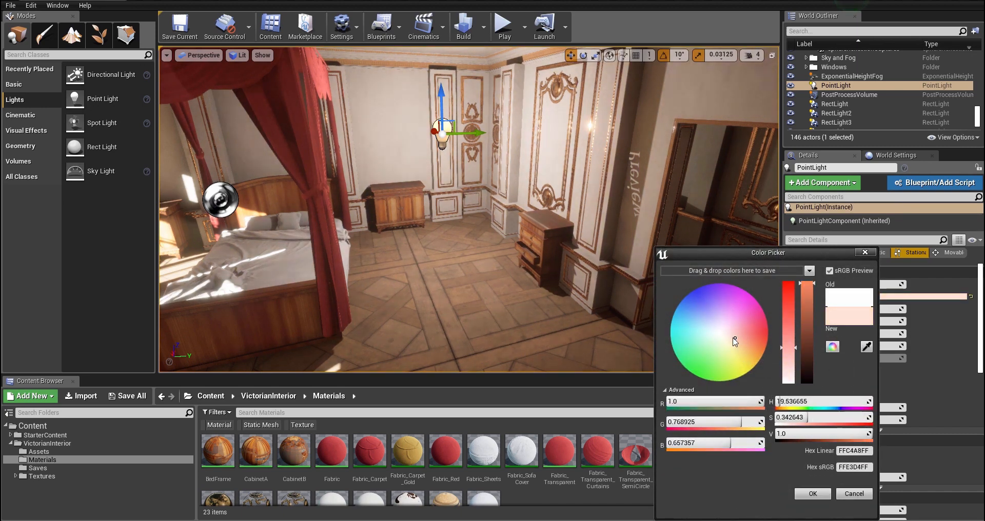
drag(793, 366, 790, 364)
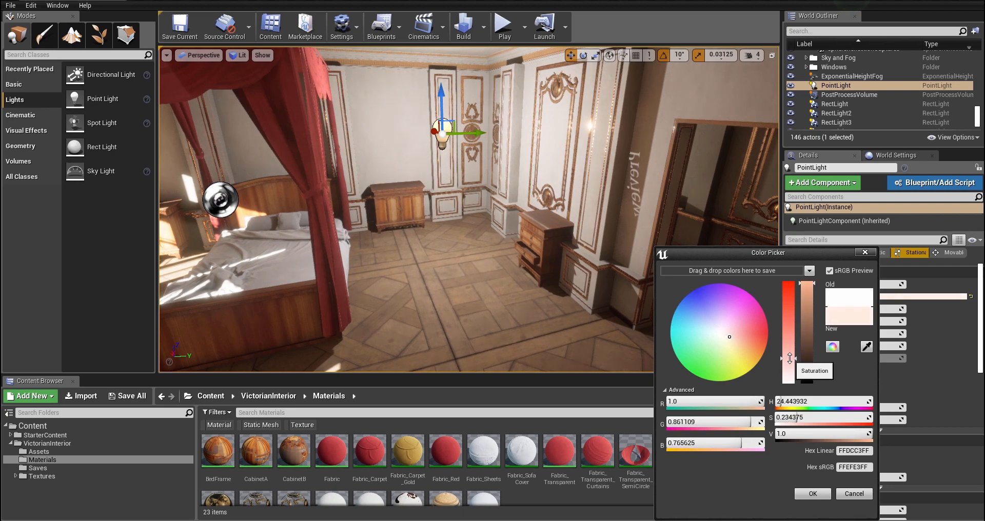
click(816, 493)
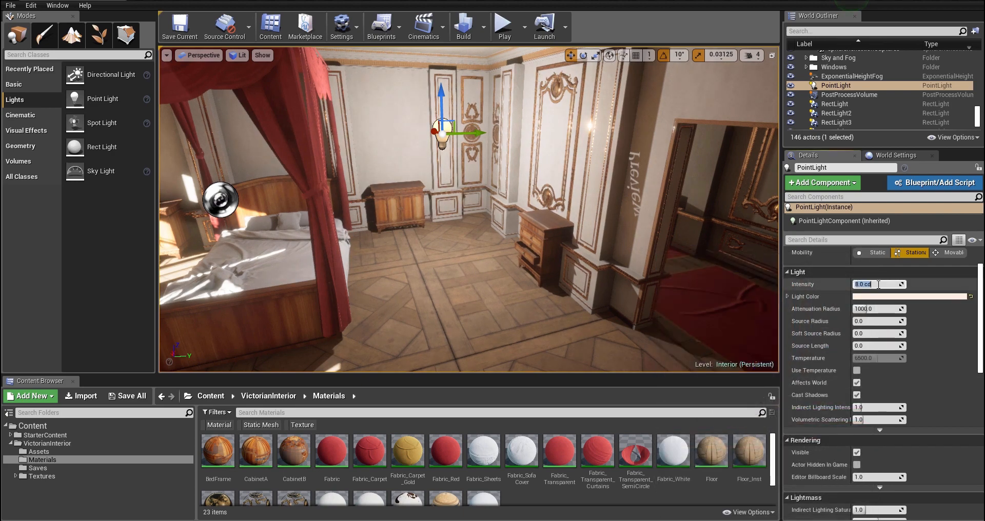
text(1)
key(Return)
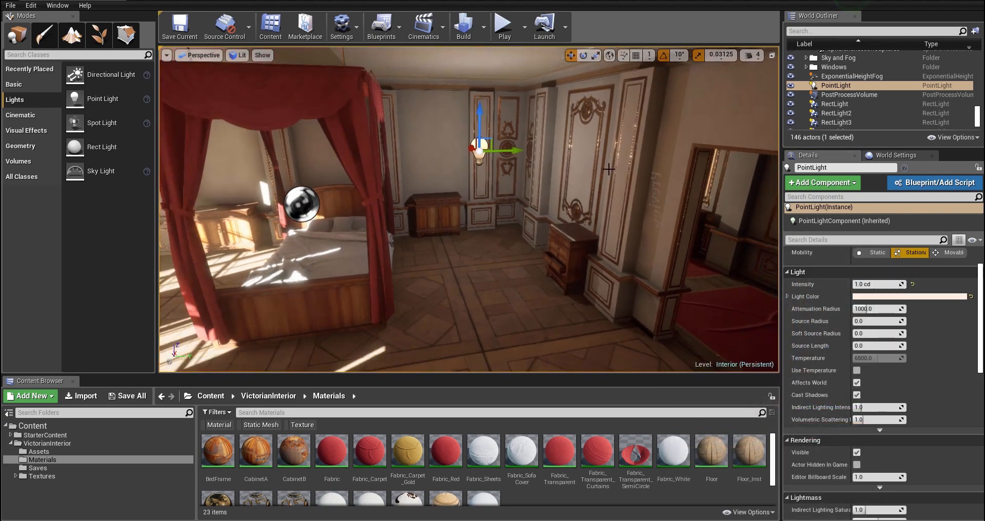
Set the bedroom Point Light's attenuation radius to about 441, turn off its shadow casting, and lower it slightly.
drag(879, 314, 859, 309)
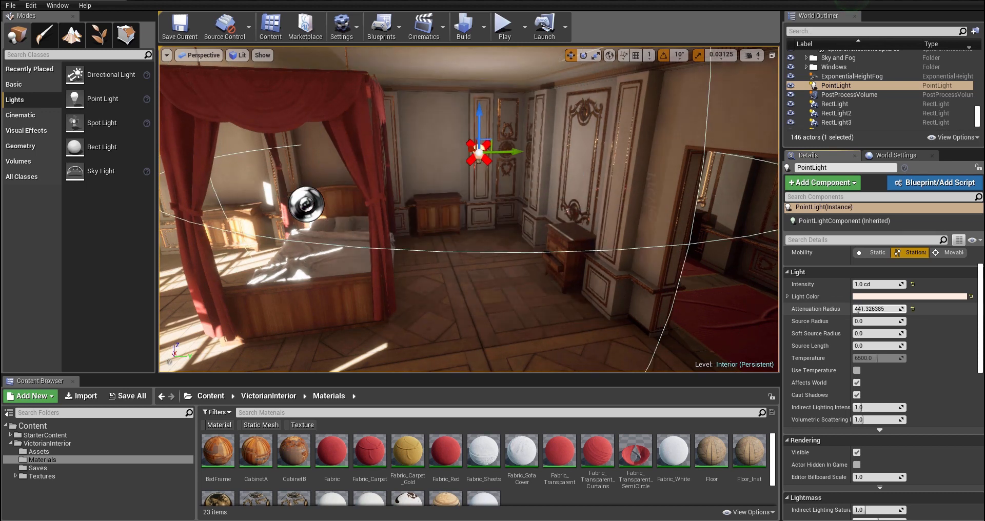
click(857, 396)
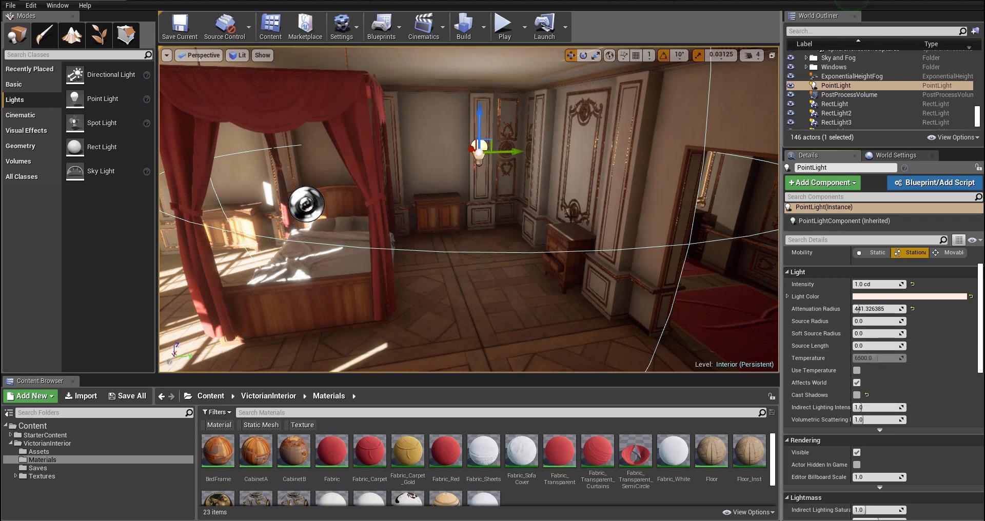
drag(475, 127, 476, 148)
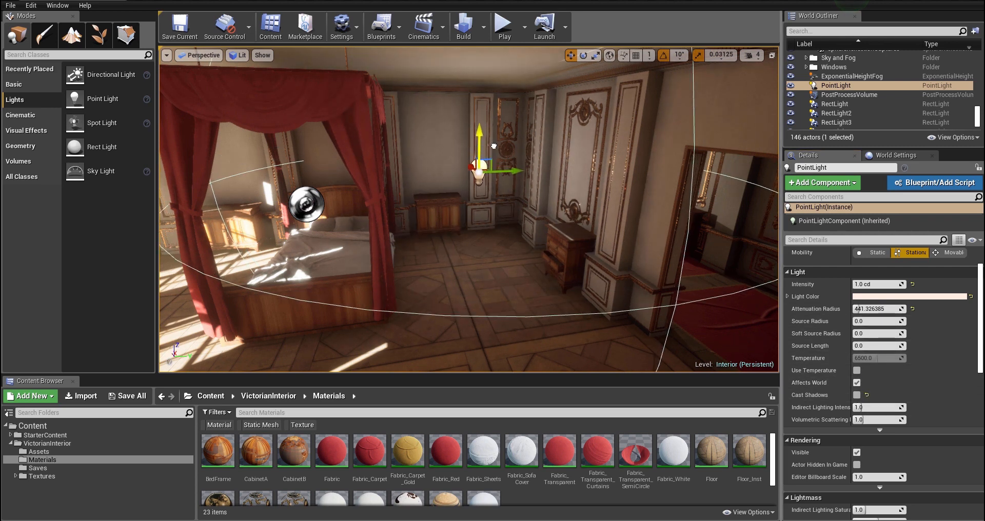
drag(858, 309, 859, 310)
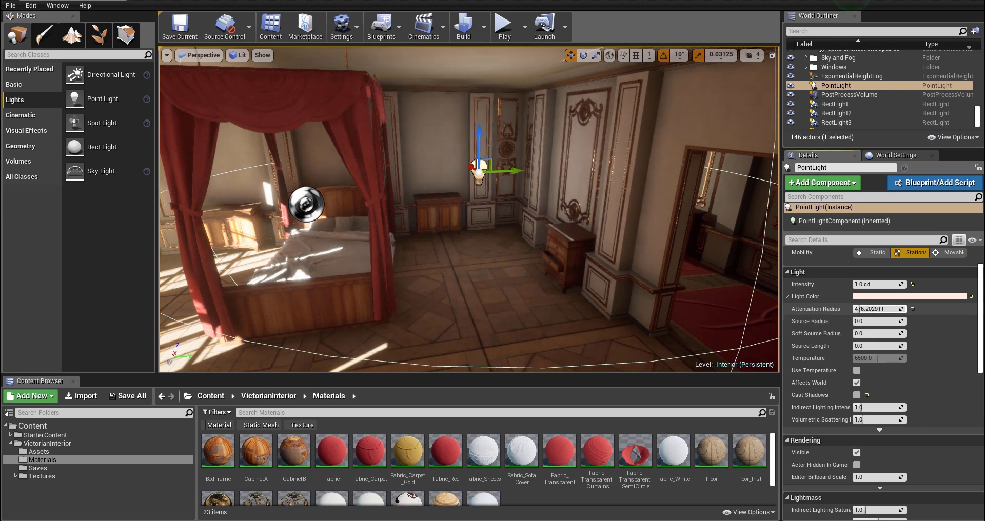
key(ctrl+z)
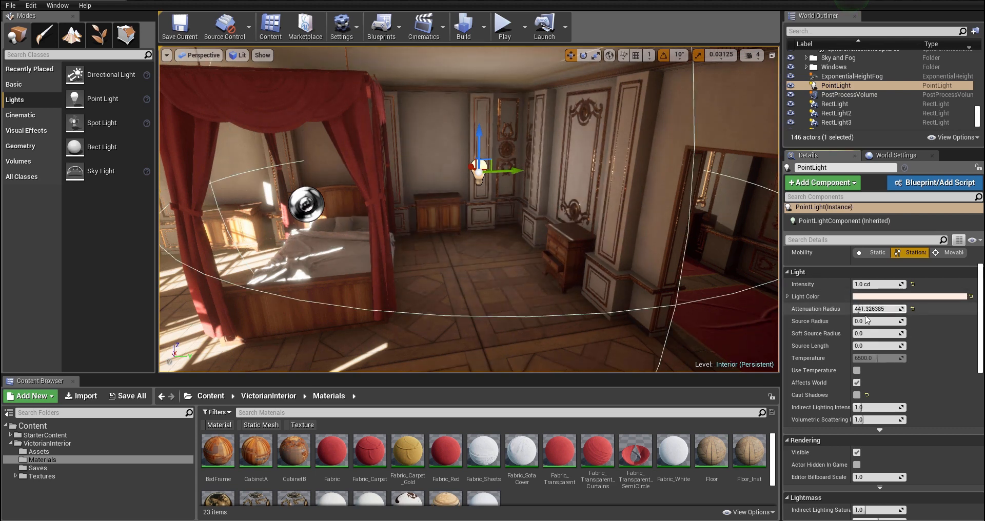
drag(859, 310, 858, 310)
mouse_move(469, 209)
right_down()
mouse_move(606, 215)
mouse_move(462, 221)
right_up()
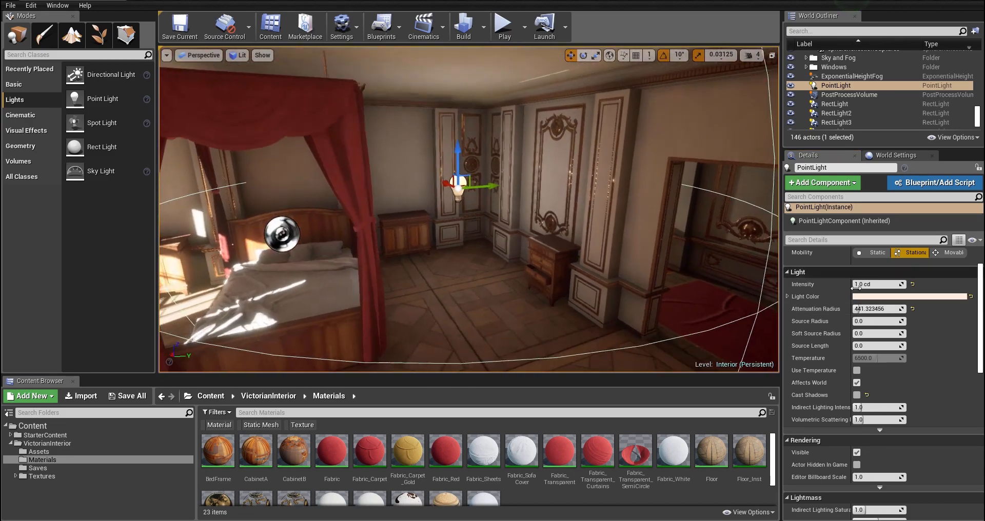
Reduce the bedroom Point Light's intensity to 0.7 cd.
click(871, 284)
text(0.5)
key(Return)
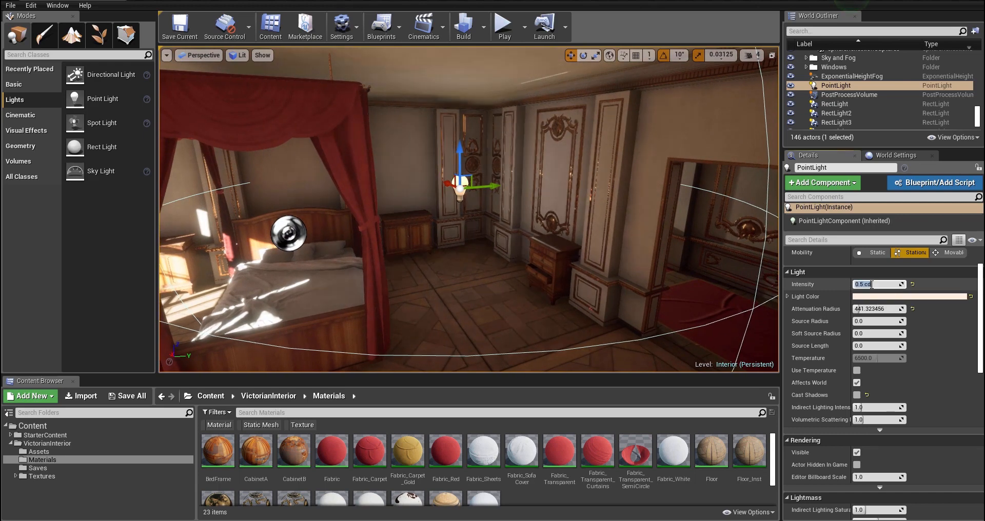
right_drag(513, 215, 483, 223)
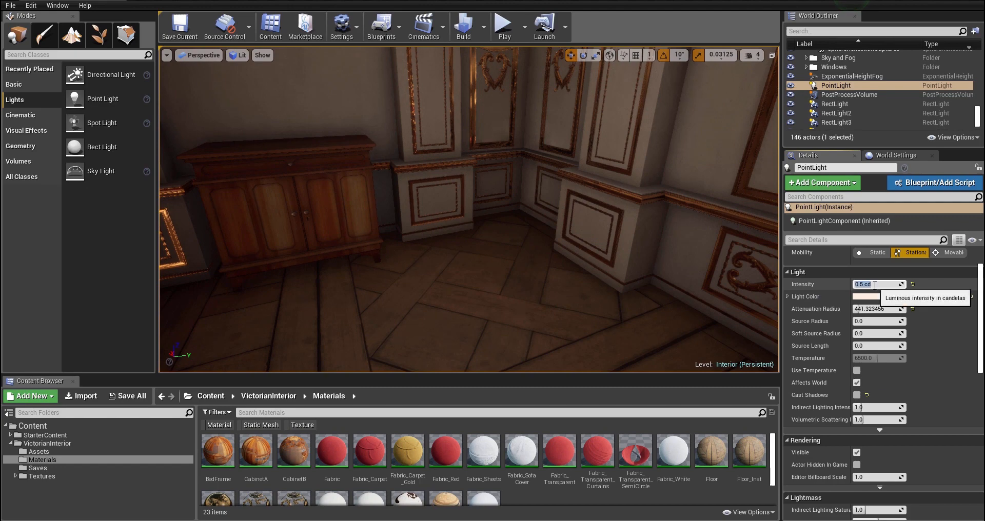
right_drag(462, 216, 431, 223)
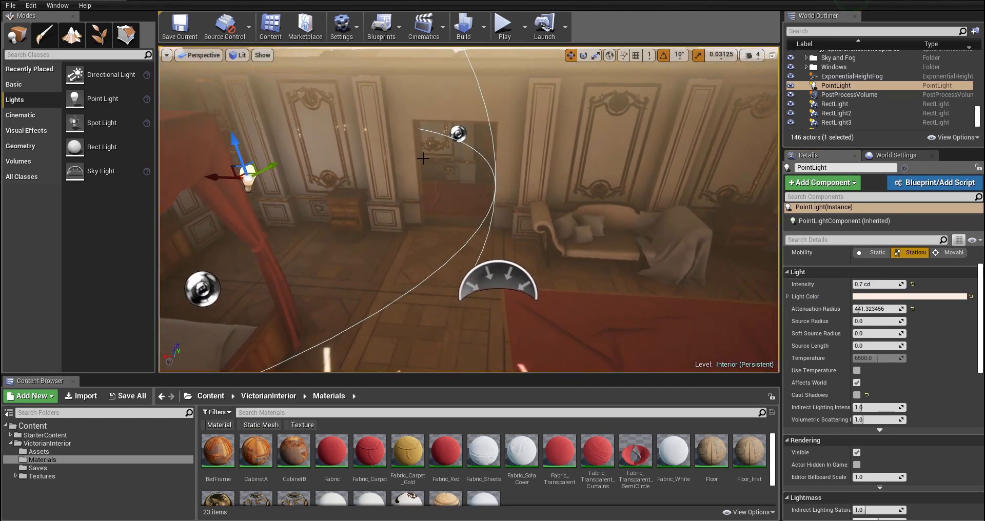
Duplicate the Point Light to the bedroom's sofa side, and place another copy in the red-carpeted corridor.
alt+drag(229, 181, 215, 177)
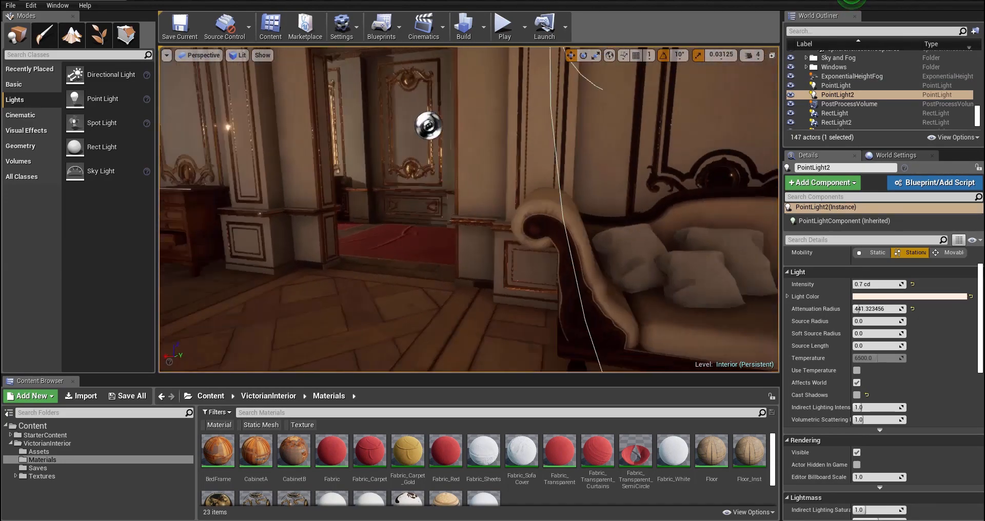
right_drag(431, 222, 477, 223)
alt+drag(558, 143, 556, 142)
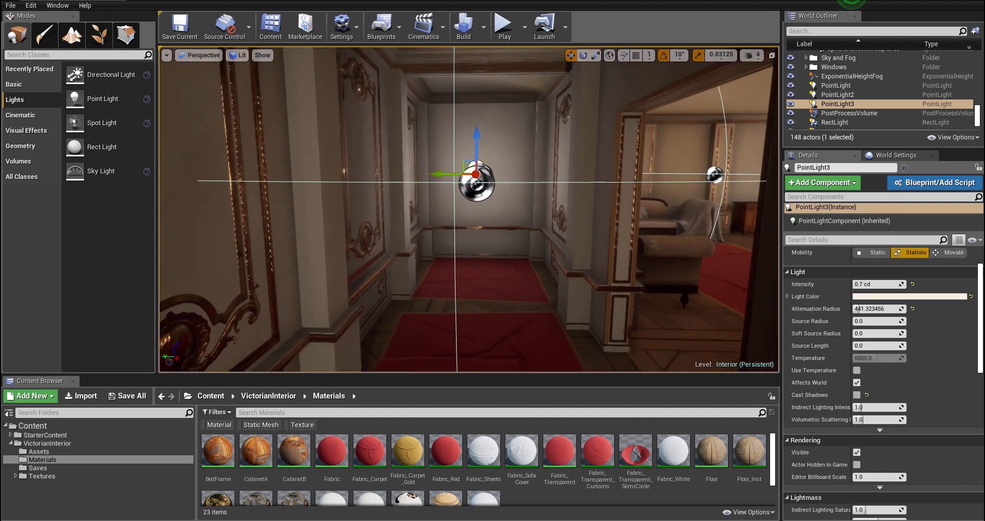
right_drag(610, 225, 611, 239)
key(w)
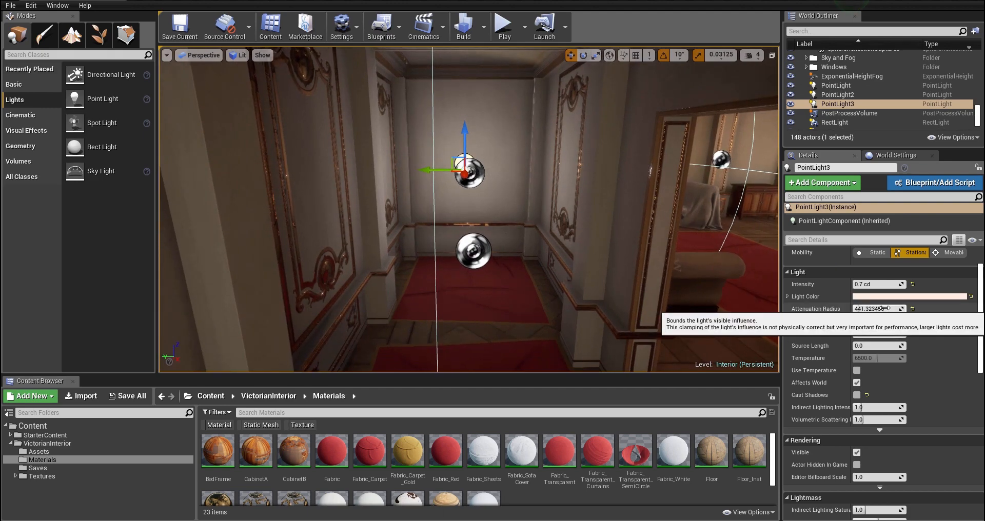
Reduce the corridor Point Light's attenuation radius to about 372.
drag(888, 310, 873, 309)
drag(868, 309, 877, 309)
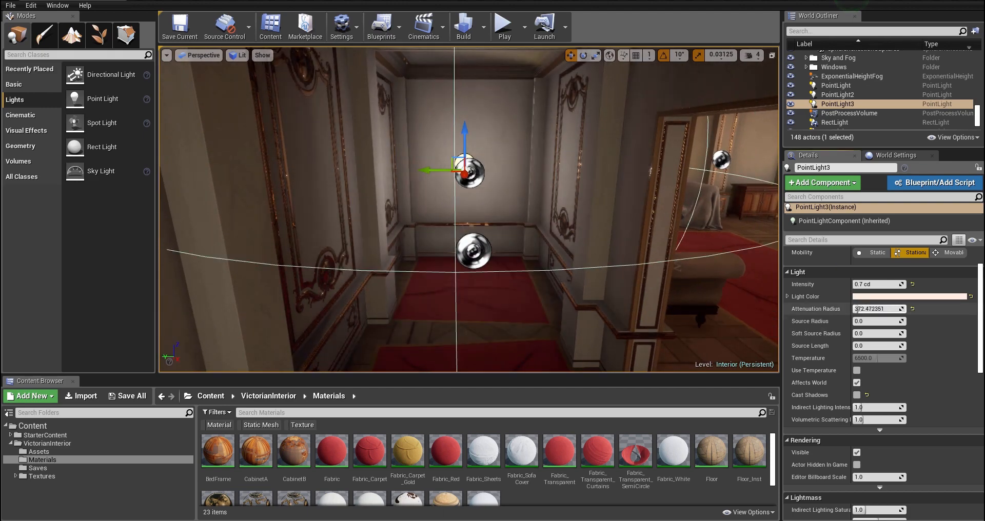
right_drag(554, 226, 750, 241)
key(f)
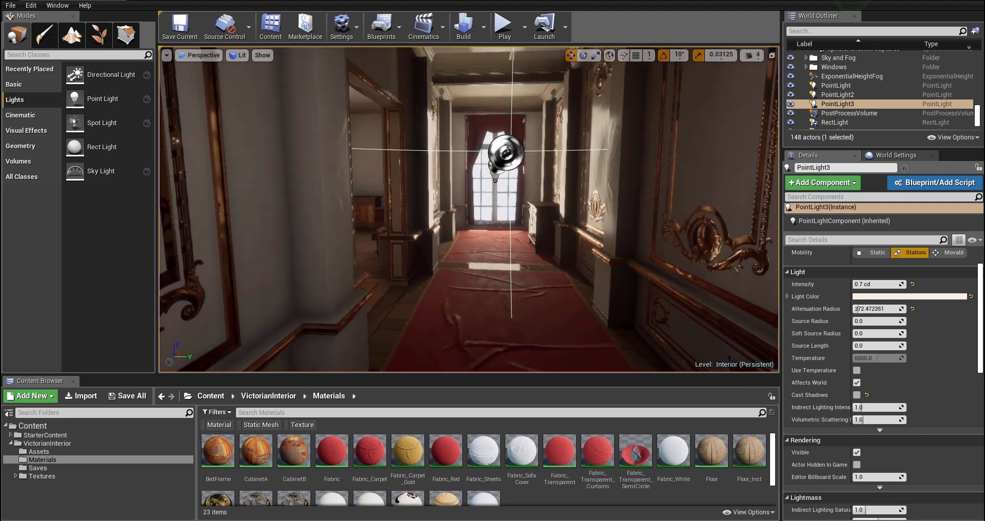
Try deleting the corridor Point Light, undo the deletion, and lower its intensity to 0.2 cd.
right_drag(505, 207, 453, 189)
key(Delete)
key(ctrl+z)
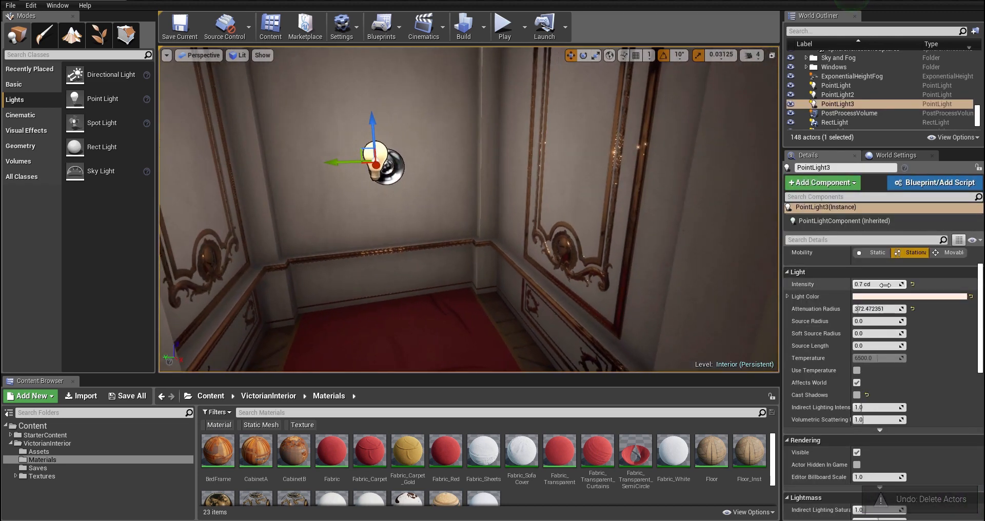
drag(884, 284, 873, 285)
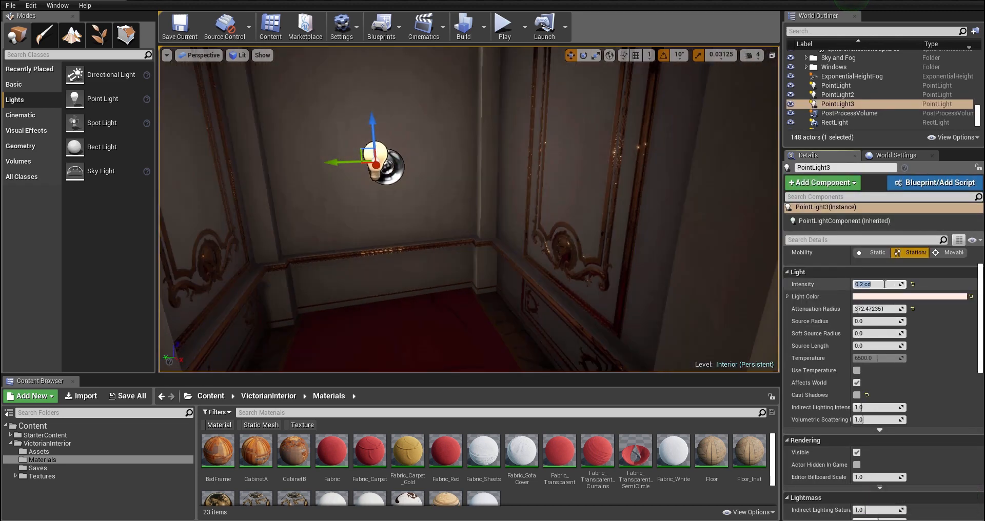
Turn off Cast Shadows for RectLight5 at the bedroom window.
right_drag(462, 206, 424, 203)
click(368, 128)
click(856, 423)
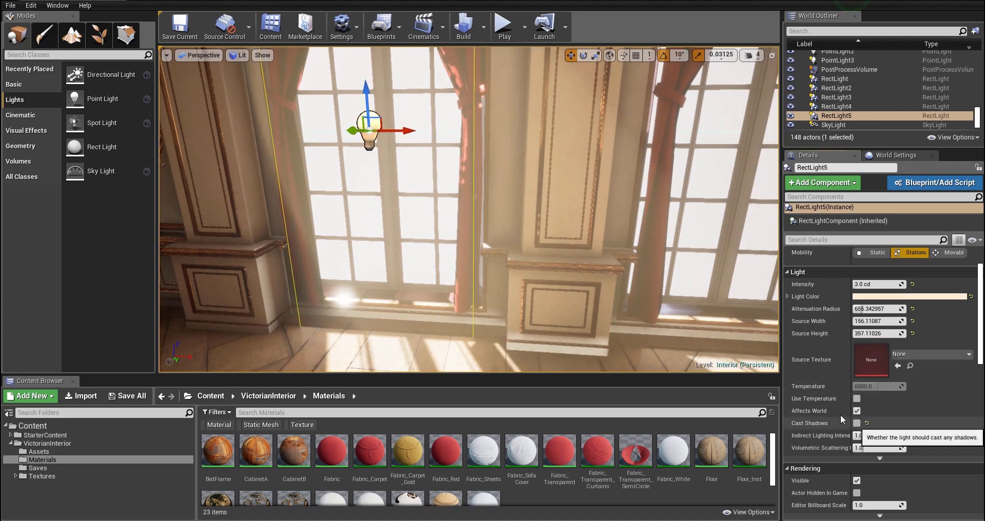
key(f)
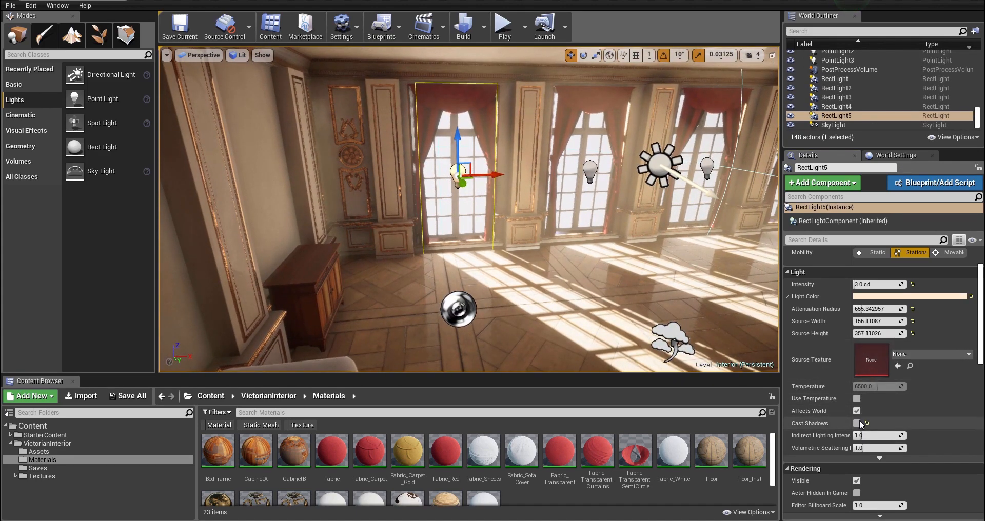
Set RectLight4's attenuation radius to about 372, and undo a trial sideways move of the light.
click(593, 174)
right_drag(615, 178, 629, 183)
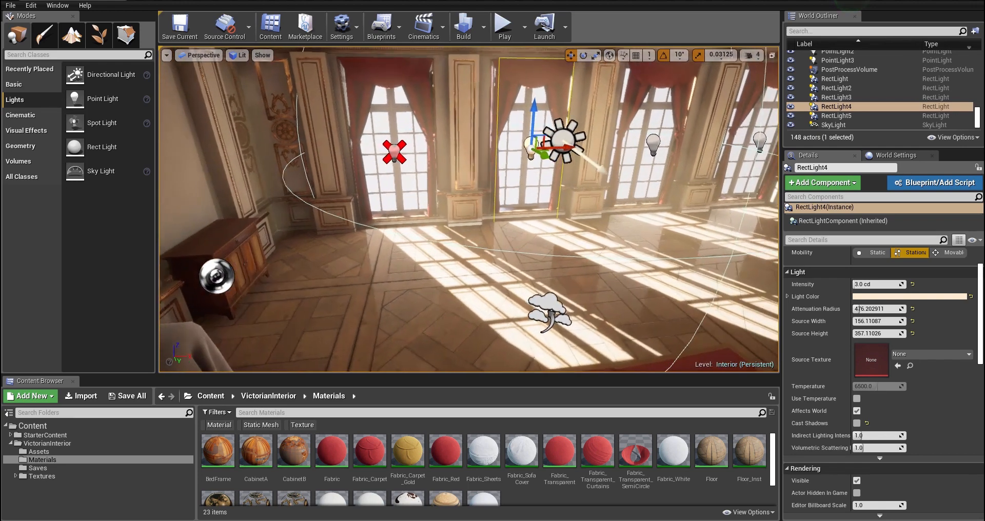
drag(878, 309, 871, 309)
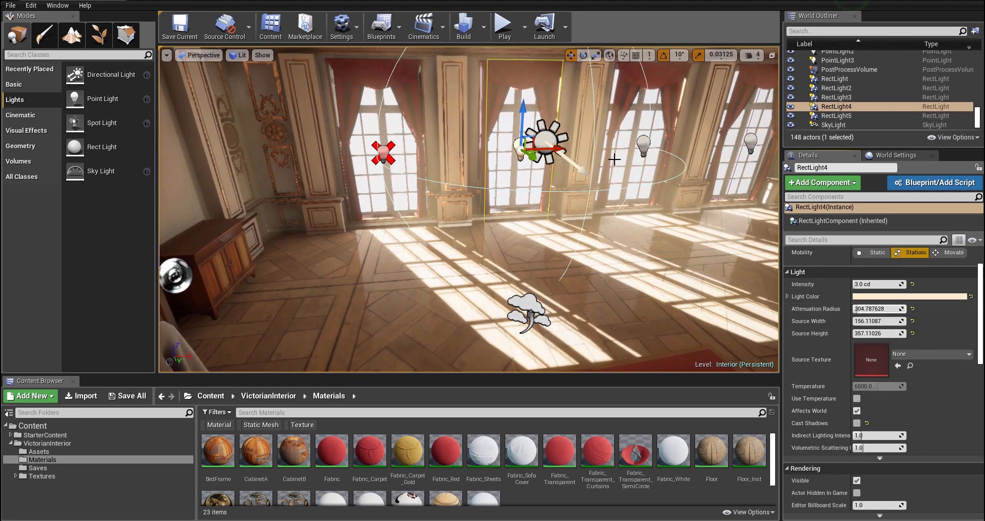
drag(553, 151, 632, 149)
key(ctrl+z)
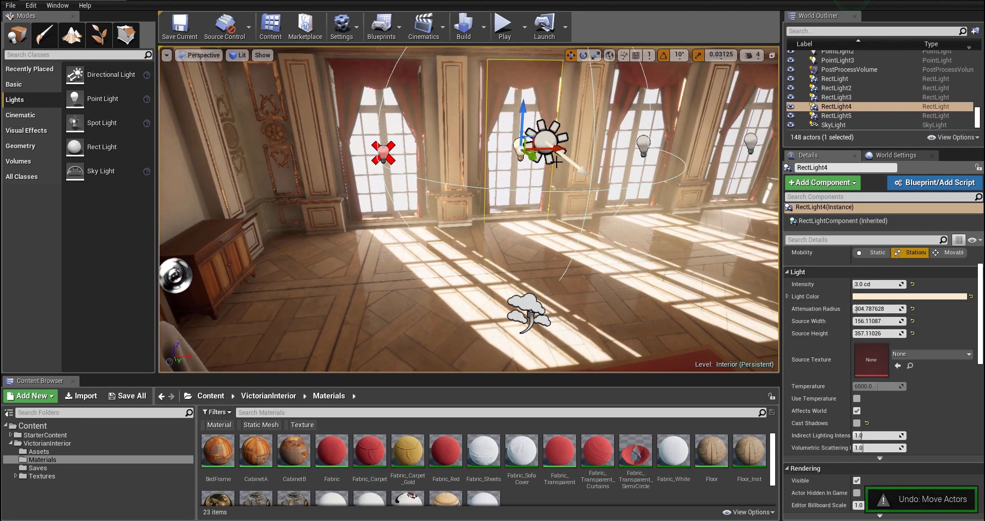
key(f)
drag(866, 309, 878, 308)
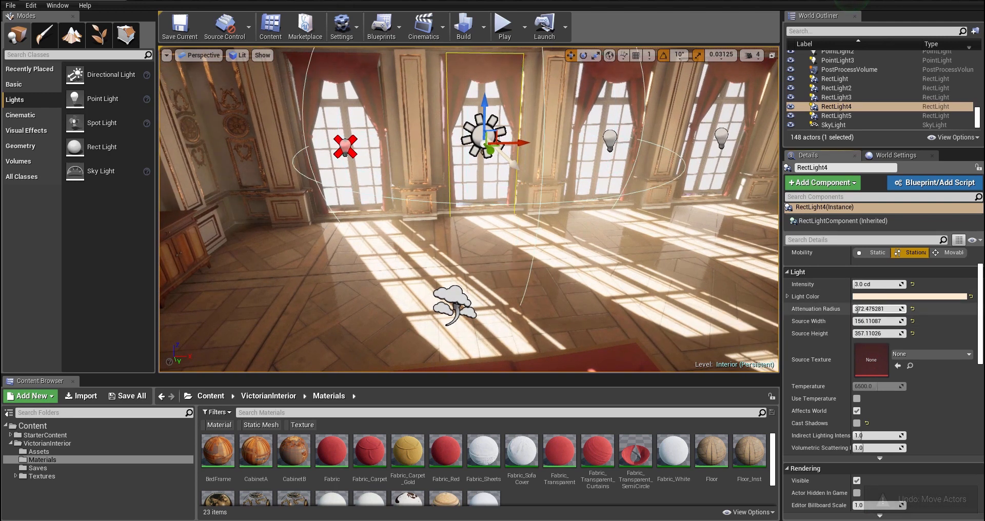
Turn off Cast Shadows for RectLight3 at the neighbouring bedroom window.
click(609, 139)
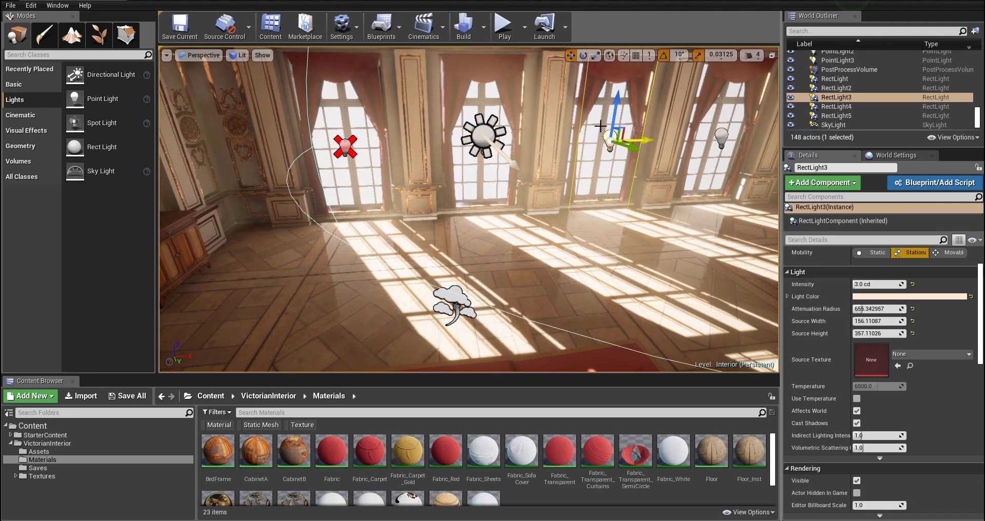
click(856, 423)
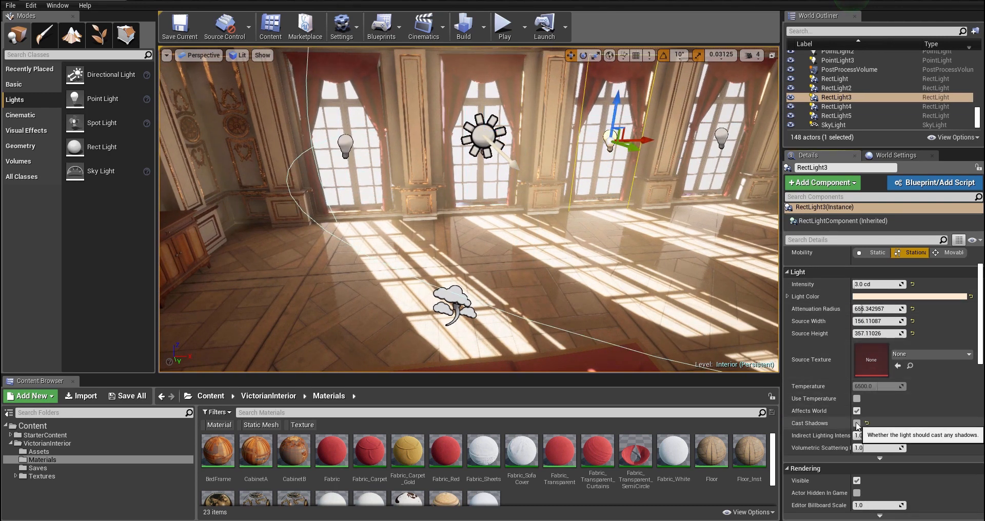
click(856, 426)
Build the level's reflection captures and inspect the lighting across the interior.
right_drag(557, 264, 641, 223)
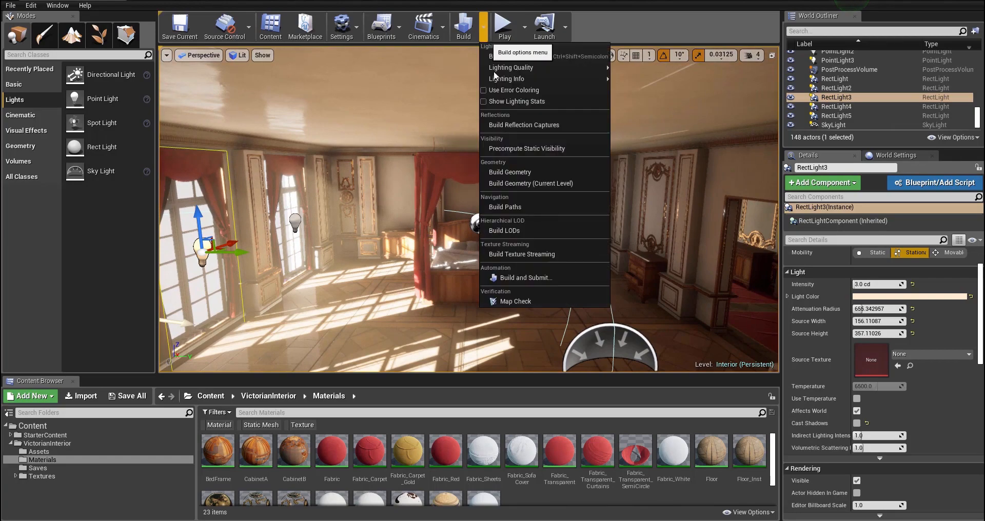
click(525, 129)
right_drag(525, 154, 658, 162)
key(w)
key(s)
key(w)
key(s)
key(w)
key(w)
key(s)
key(a)
key(s)
Save the modified Interior level and its Interior_BuiltData file.
click(128, 396)
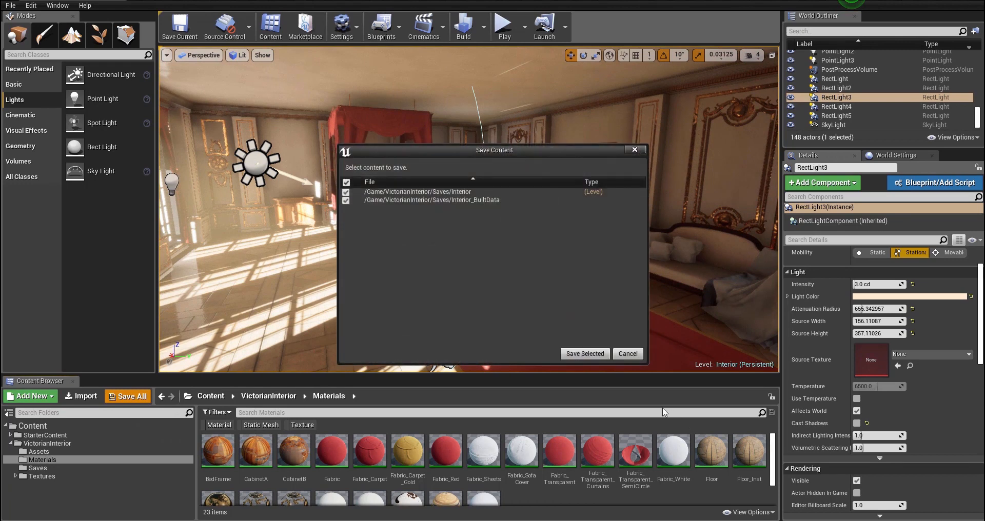
click(582, 354)
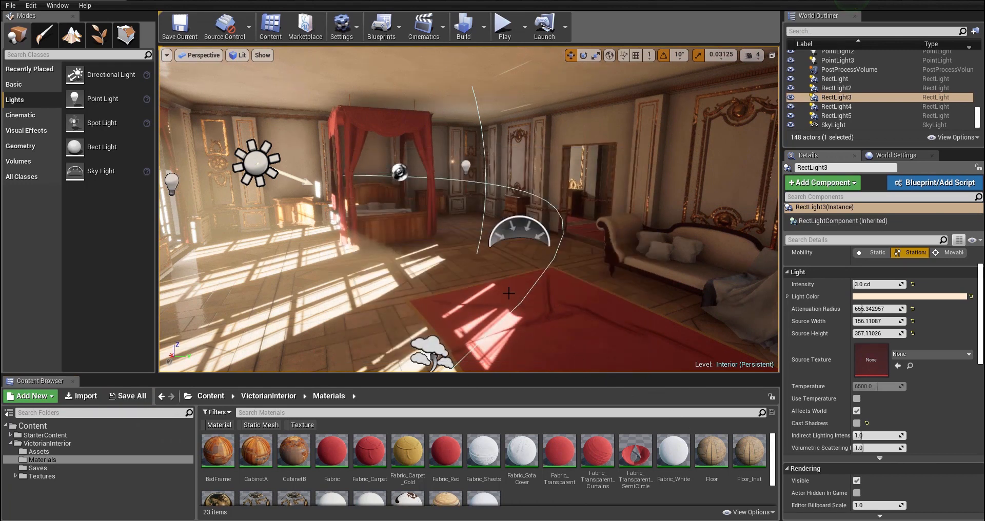
right_drag(598, 227, 613, 206)
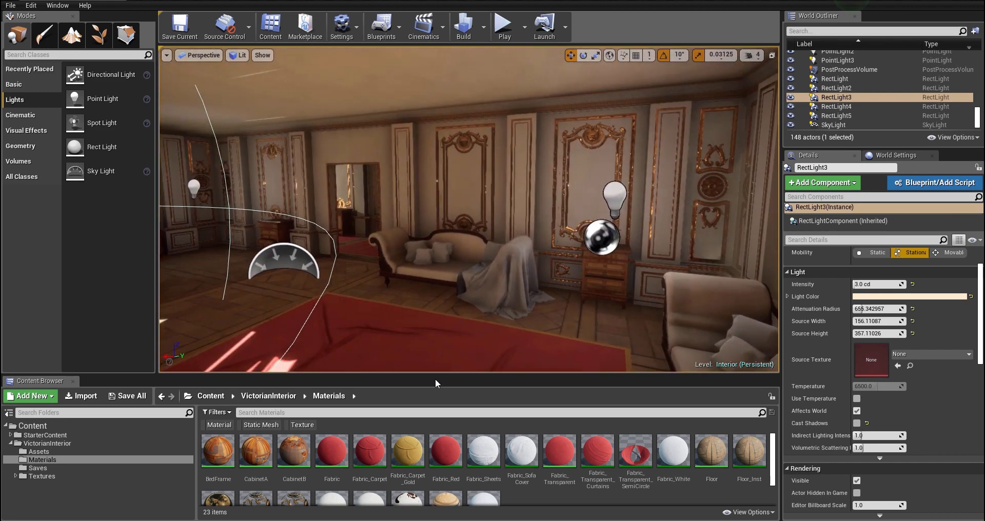
Enlarge the Content Browser and select the ornate wall panel PlainWall_Ornate9 for a close-up check of its relief.
drag(436, 376, 449, 299)
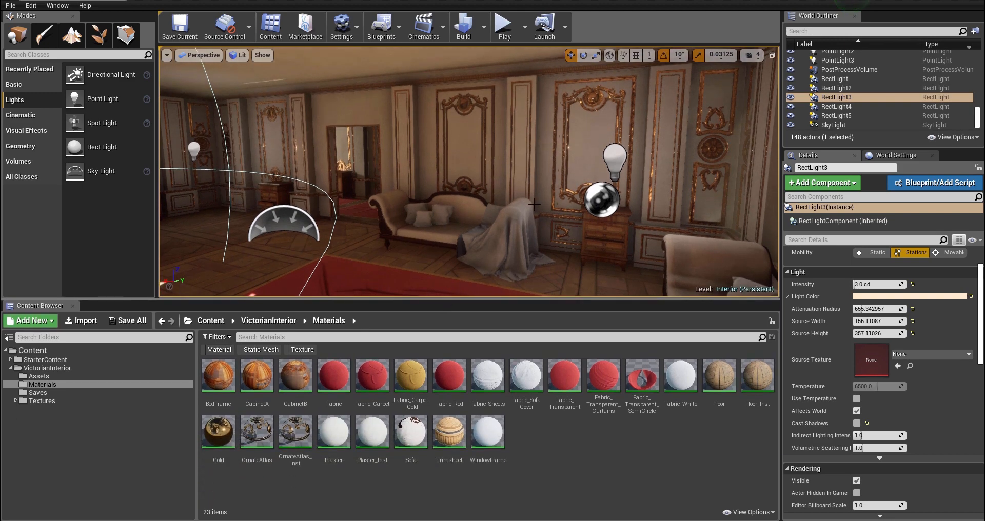
key(w)
right_drag(515, 213, 508, 123)
key(s)
key(w)
key(s)
key(w)
mouse_move(476, 193)
right_down()
mouse_move(482, 180)
mouse_move(487, 191)
mouse_move(447, 198)
mouse_move(480, 192)
right_up()
click(477, 194)
key(s)
key(w)
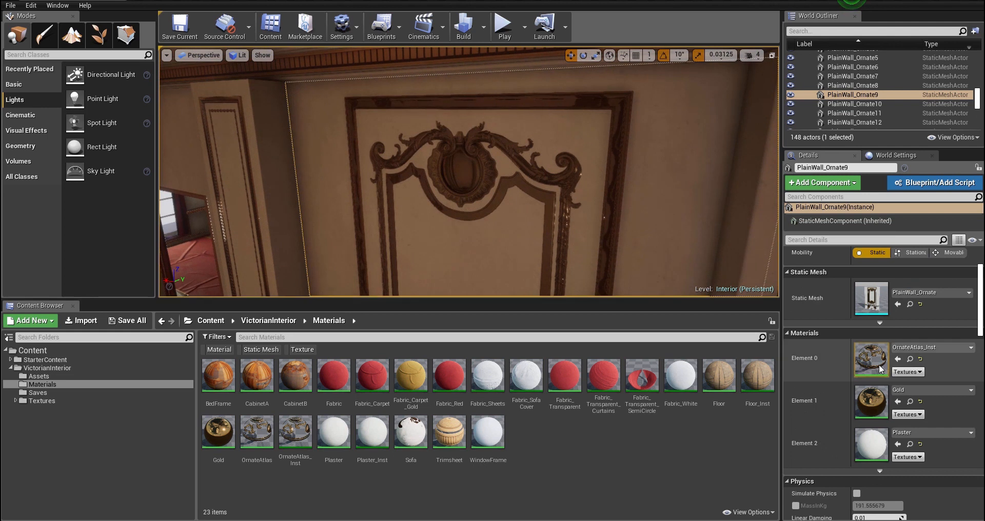
Try a Height of 0.07619 in the panel's OrnateAtlas_Inst material instance, restore it to 0.0, and save and close the instance.
click(911, 359)
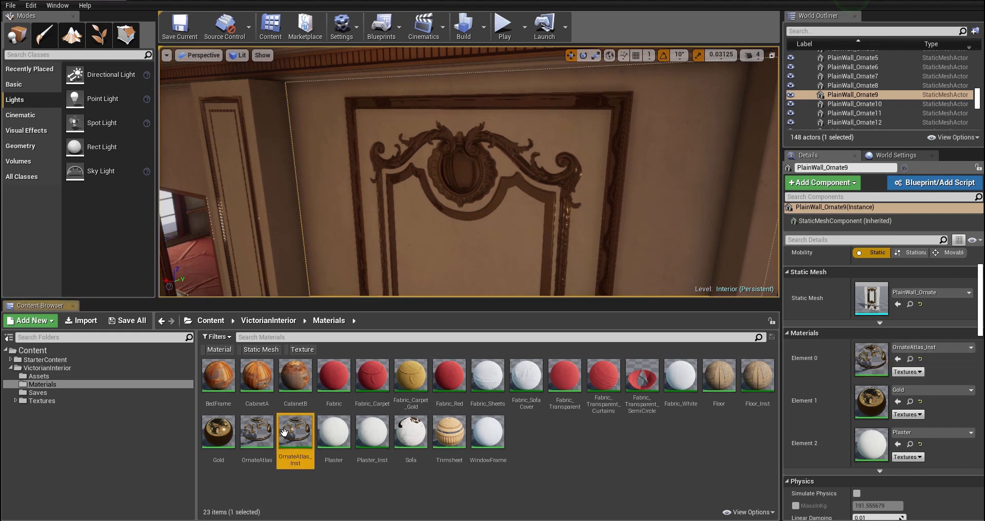
double_click(299, 437)
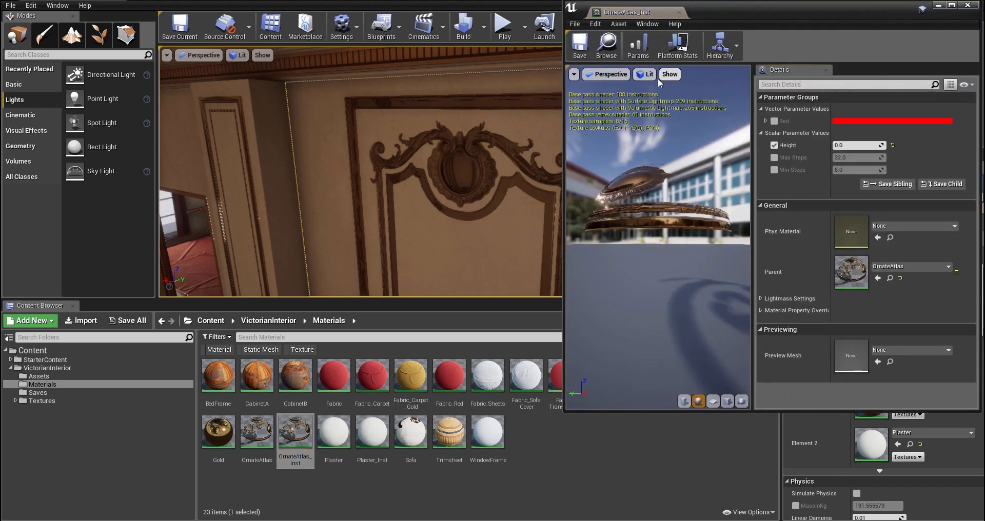
drag(856, 146, 861, 146)
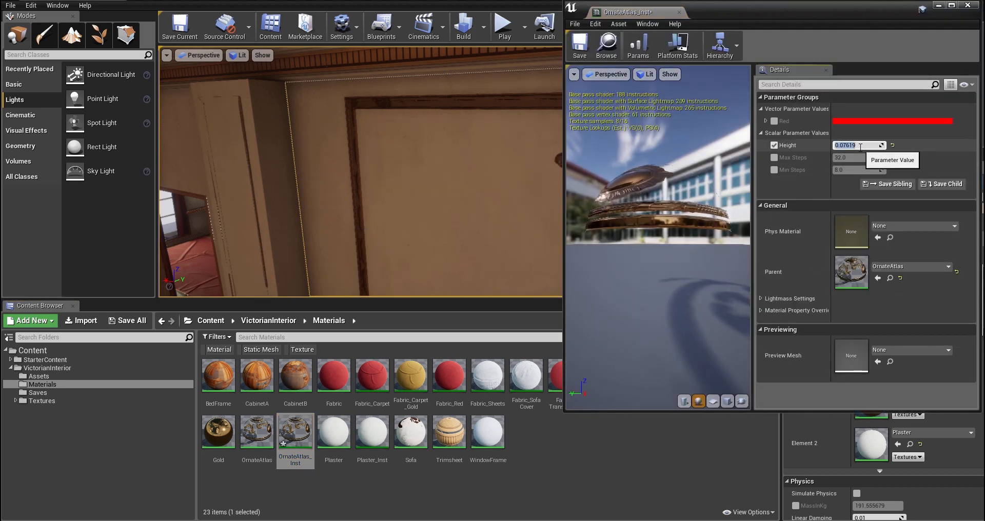
click(580, 45)
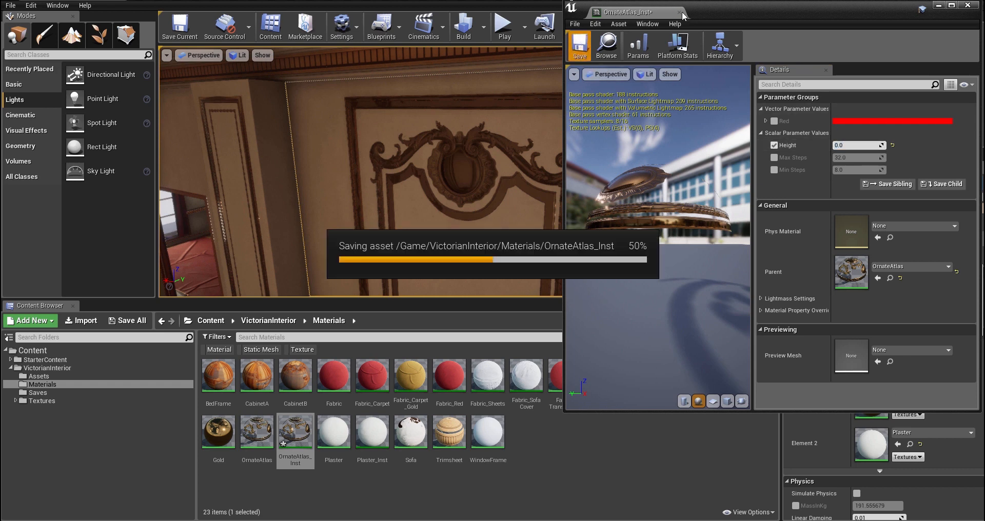
click(680, 12)
Inspect the bedroom's overall lighting and reflections around the bed, corridor doorway and sofa.
right_drag(579, 149, 452, 98)
key(w)
key(a)
key(s)
key(w)
key(d)
key(s)
key(w)
key(s)
key(w)
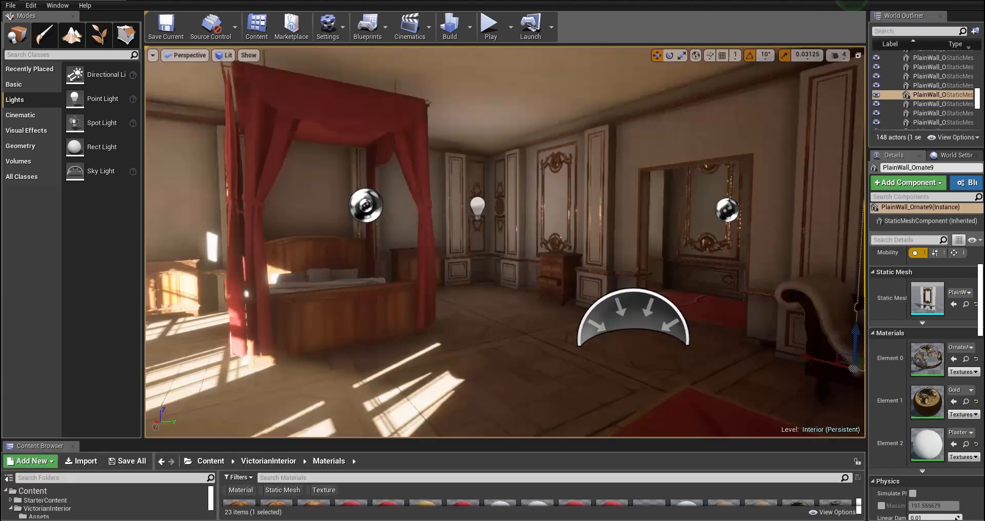
Set the Intensity of PointLight3, in the dark panelled area beside the bedroom, to 0.1 cd.
right_drag(638, 251, 540, 297)
click(534, 292)
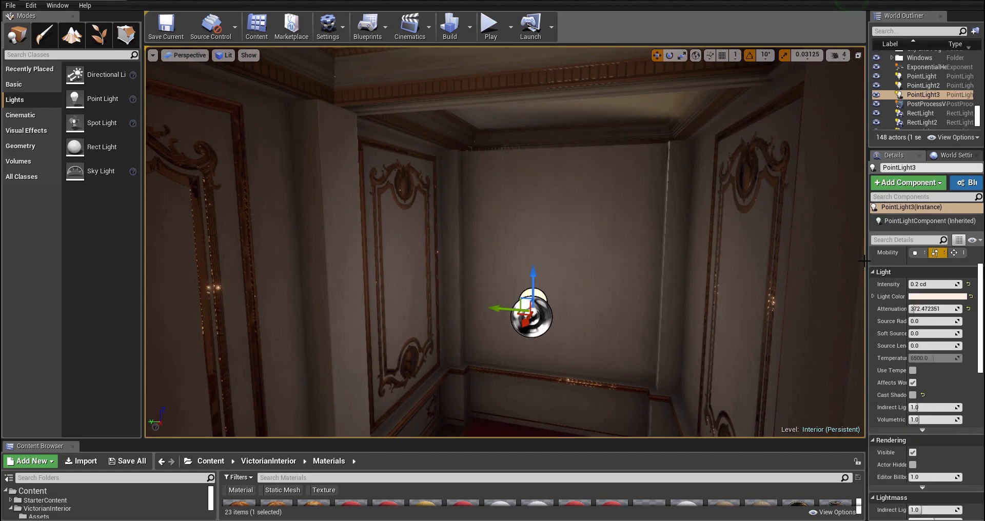
click(948, 284)
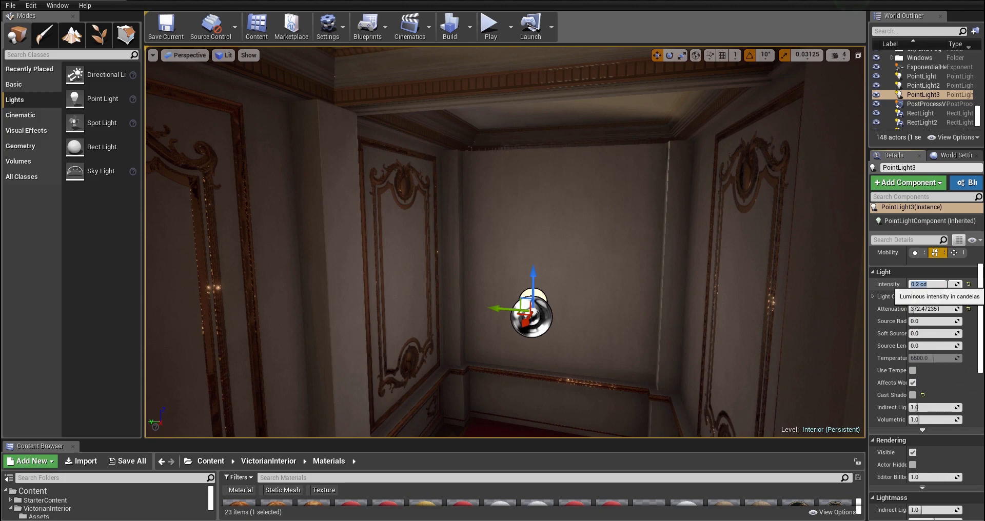
text(0.1)
key(Return)
Enlarge the Content Browser, widen the Details panel slightly, and switch the viewport to Game View to hide the editor icons.
right_drag(514, 247, 663, 339)
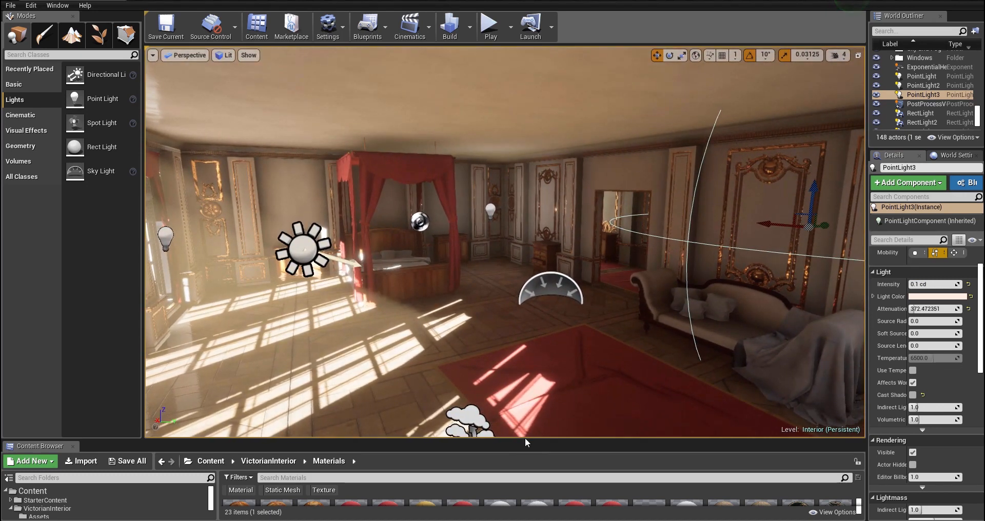
drag(524, 438, 526, 393)
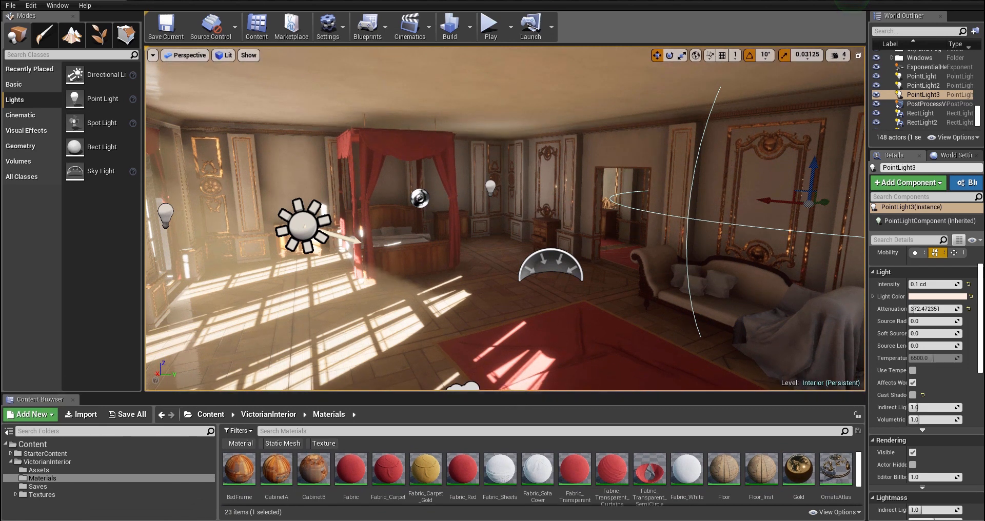
click(185, 56)
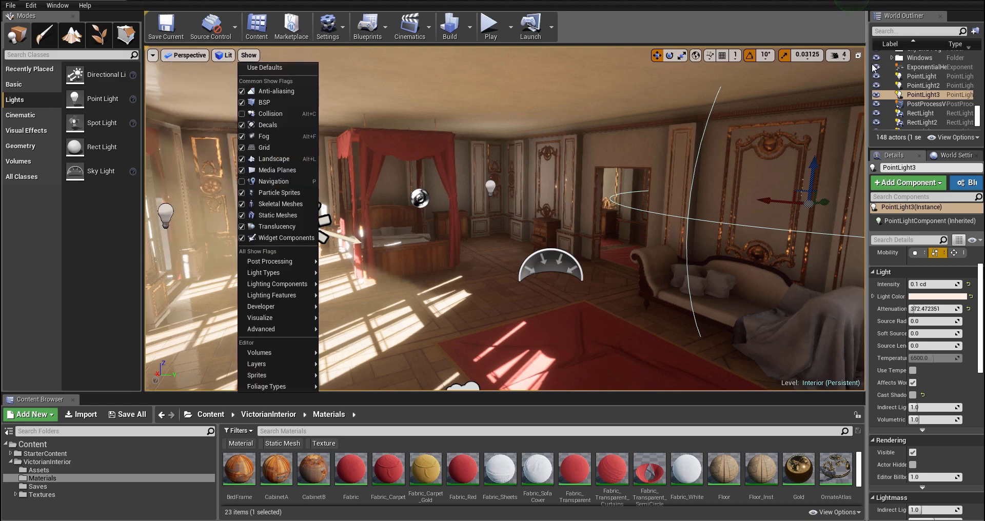
drag(868, 74, 834, 75)
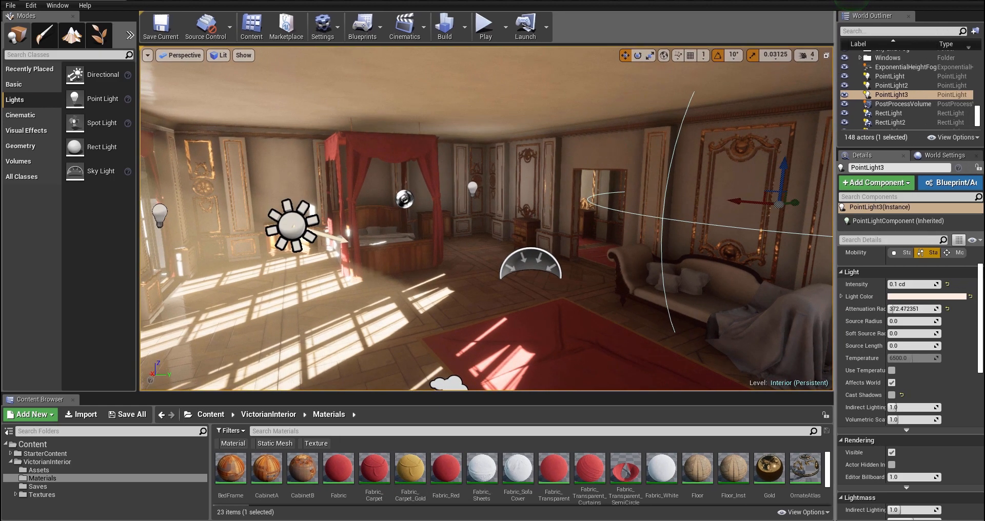
right_drag(486, 218, 822, 159)
key(g)
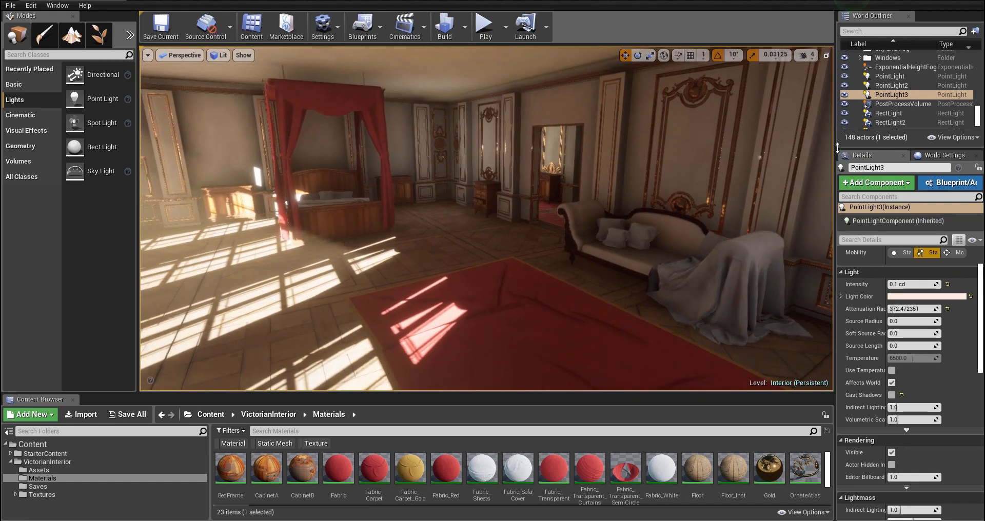
drag(835, 143, 853, 143)
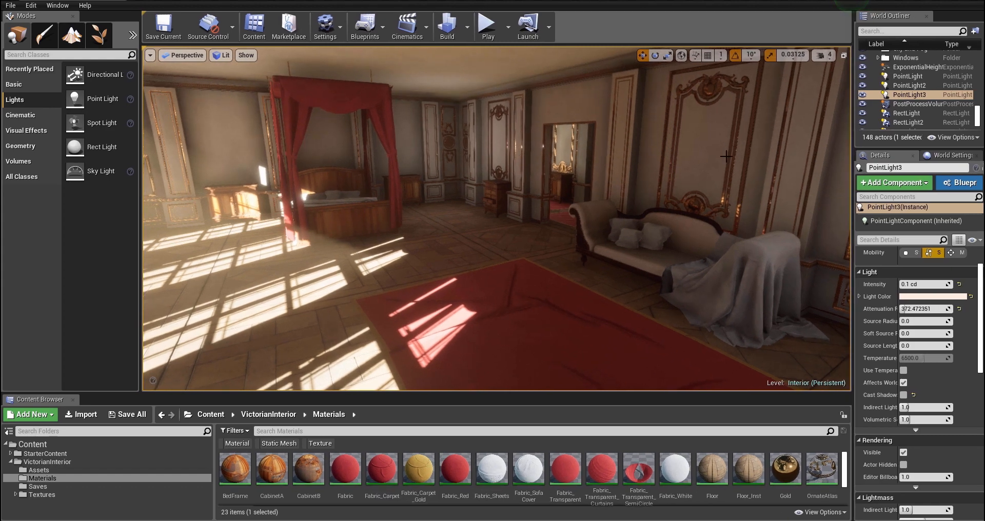
Create a camera from the current wide view of the bed, carpet and sofa, and pilot it in the viewport.
mouse_move(497, 218)
right_down()
mouse_move(508, 218)
mouse_move(446, 218)
mouse_move(500, 219)
mouse_move(485, 218)
right_up()
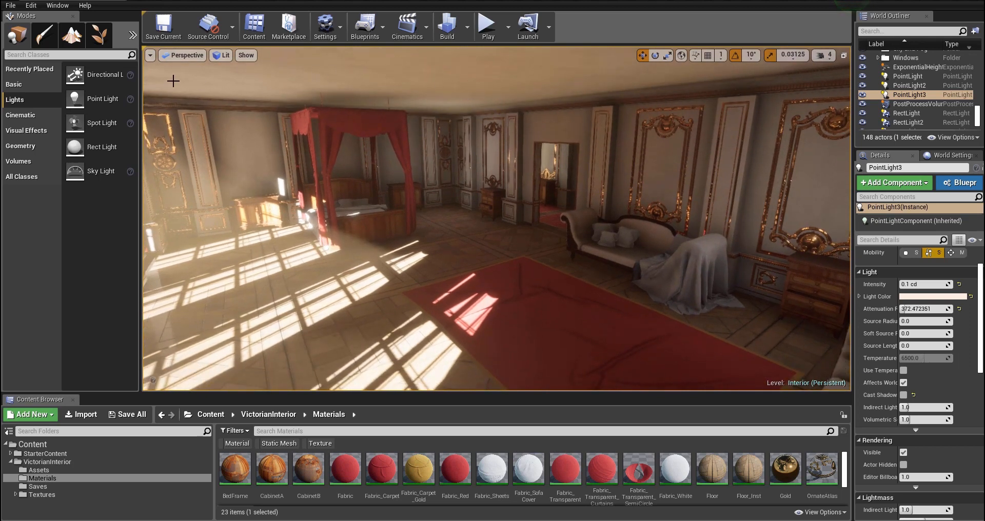
click(151, 56)
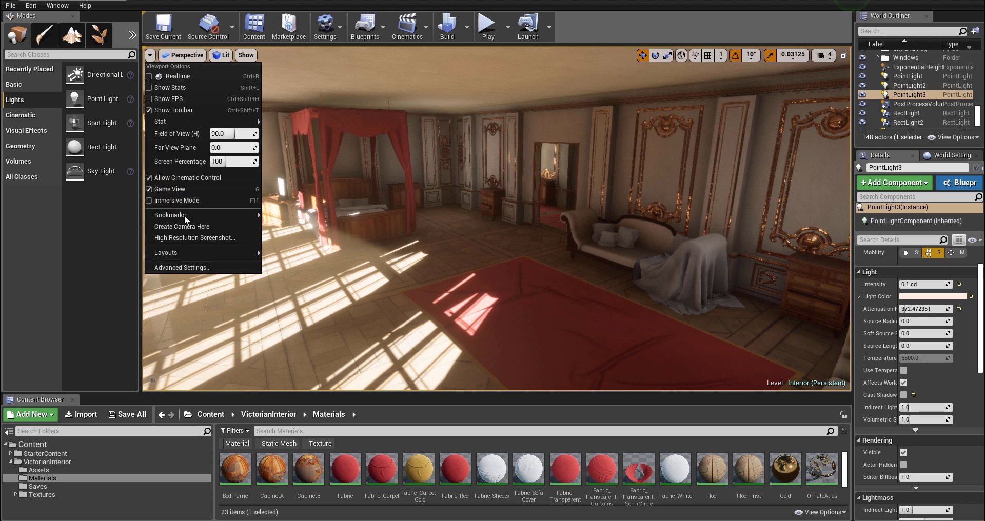
click(198, 230)
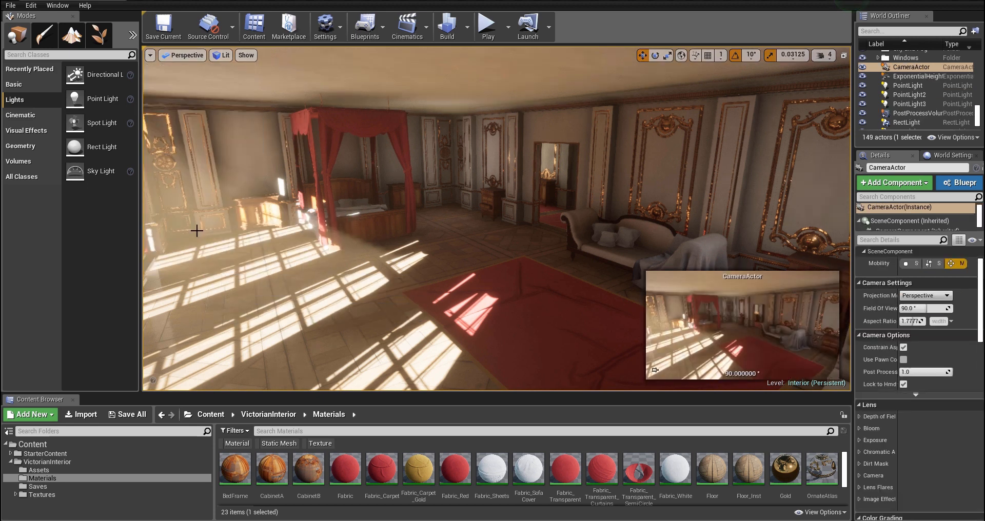
click(204, 55)
click(195, 168)
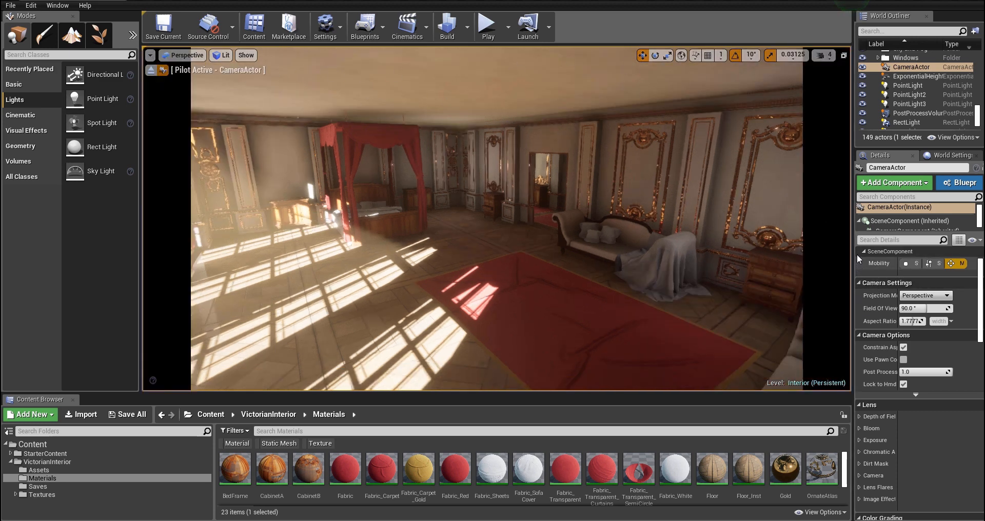
Widen the Details panel, try camera Field Of View values of 60 and 70 degrees, and set it to 65 degrees.
drag(854, 254, 796, 243)
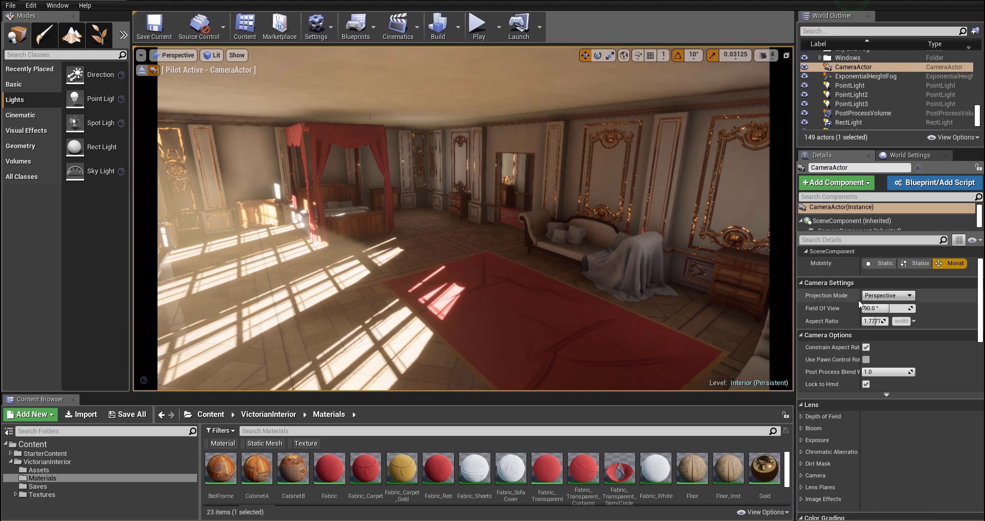
mouse_move(880, 308)
mouse_down()
mouse_move(865, 308)
mouse_move(929, 309)
mouse_move(862, 309)
mouse_up()
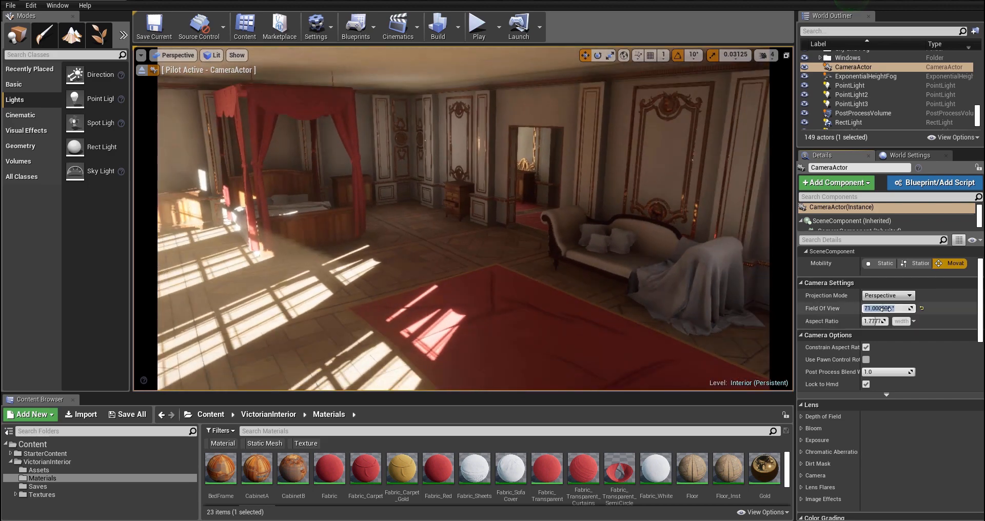
key(Return)
scroll(463, 219, down, 5)
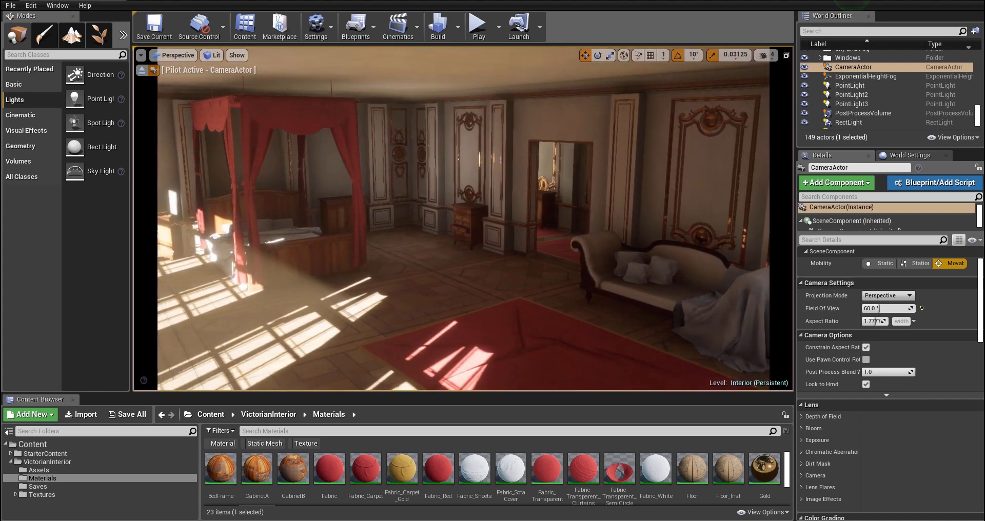
right_drag(463, 219, 475, 218)
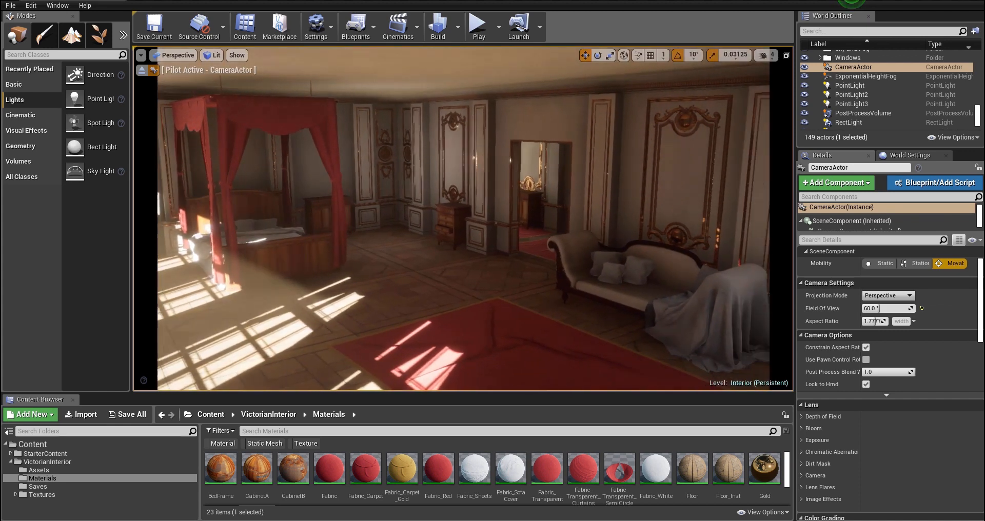
click(891, 309)
text(70)
key(Return)
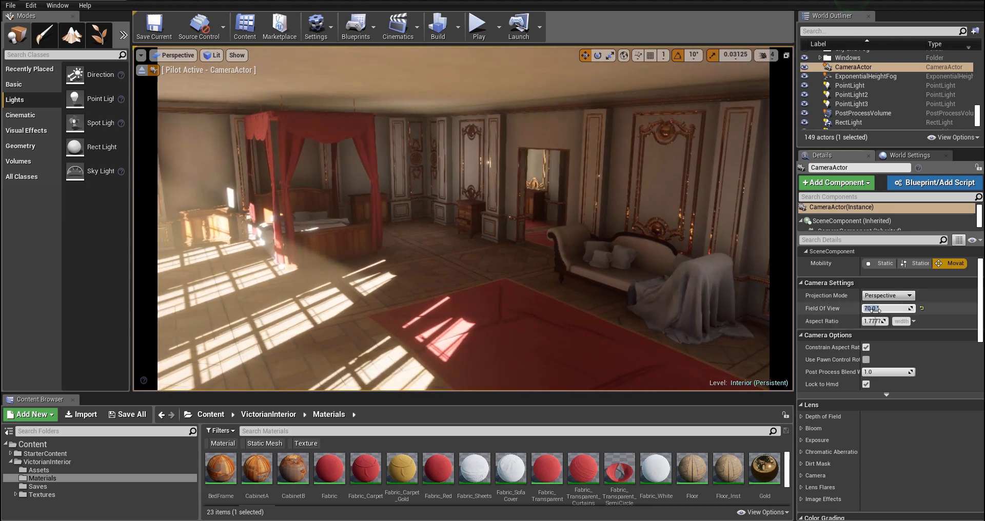
text(65)
key(Return)
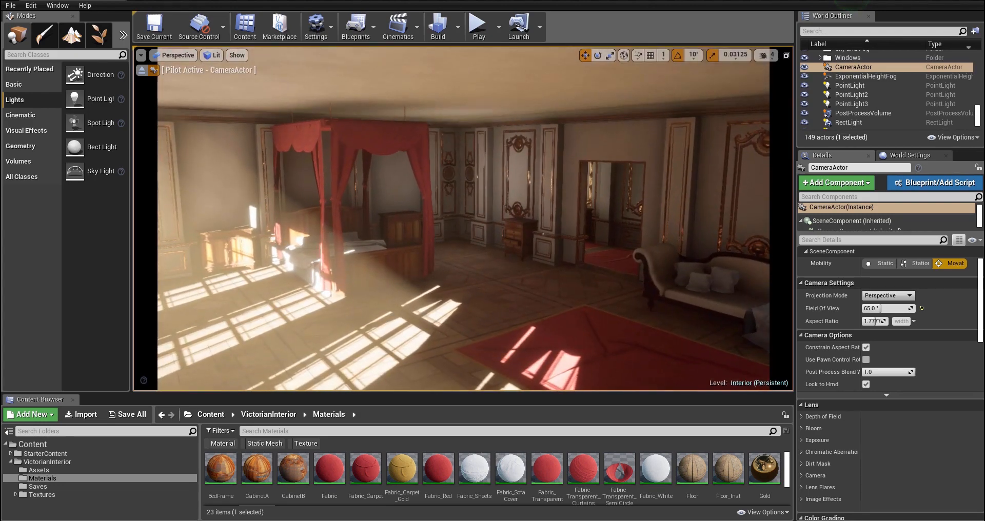
Try Aspect Ratio values of 2.0, 2.5, 2.35 and 2.215 on the piloted camera.
drag(875, 321, 883, 322)
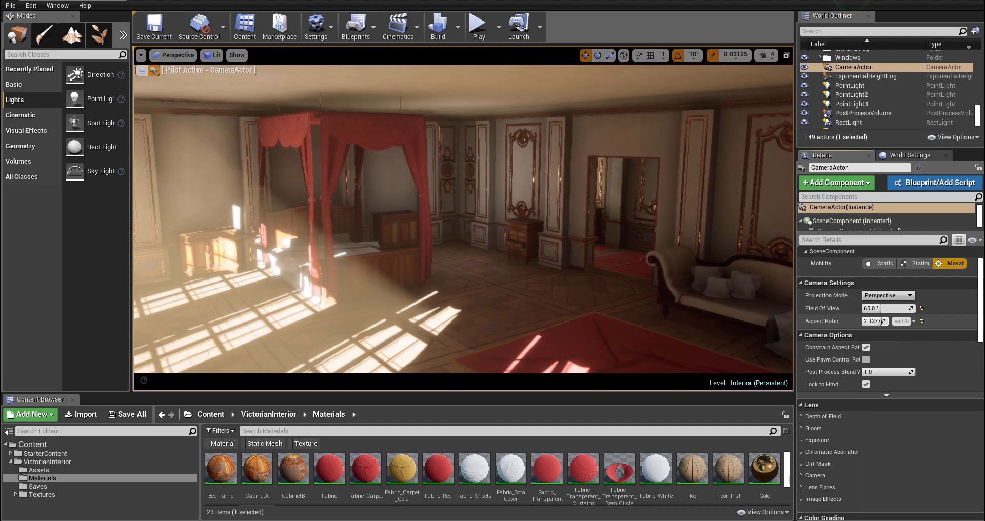
text(2)
key(Return)
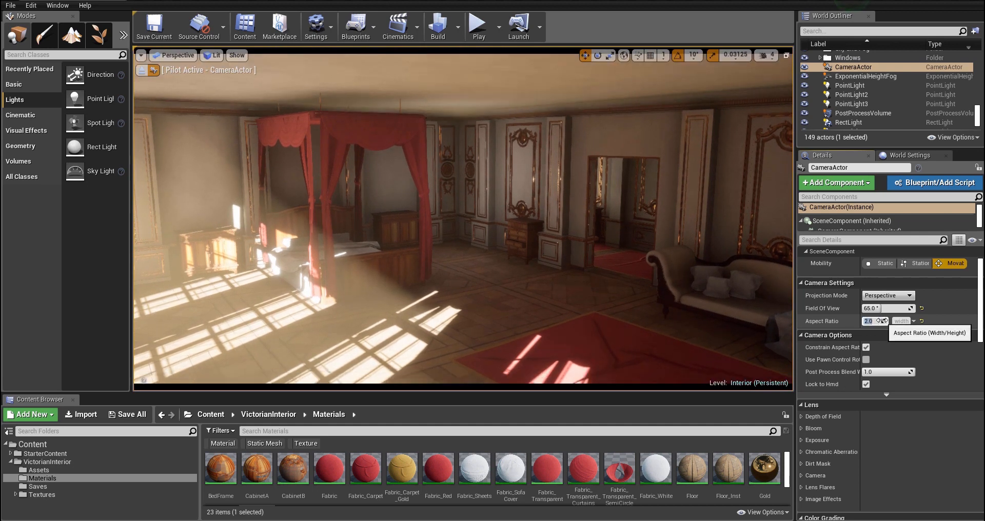
text(2.5)
key(Return)
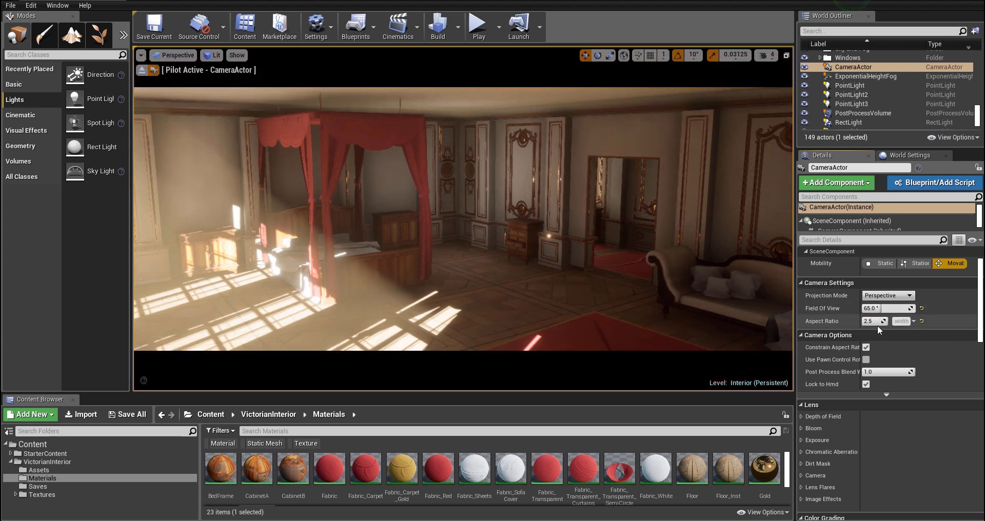
text(2.35)
key(Return)
drag(876, 321, 869, 321)
Turn the camera towards the sofa, compare Aspect Ratios of 2.5 and 2.2, and set it to 2.3.
right_drag(464, 220, 400, 221)
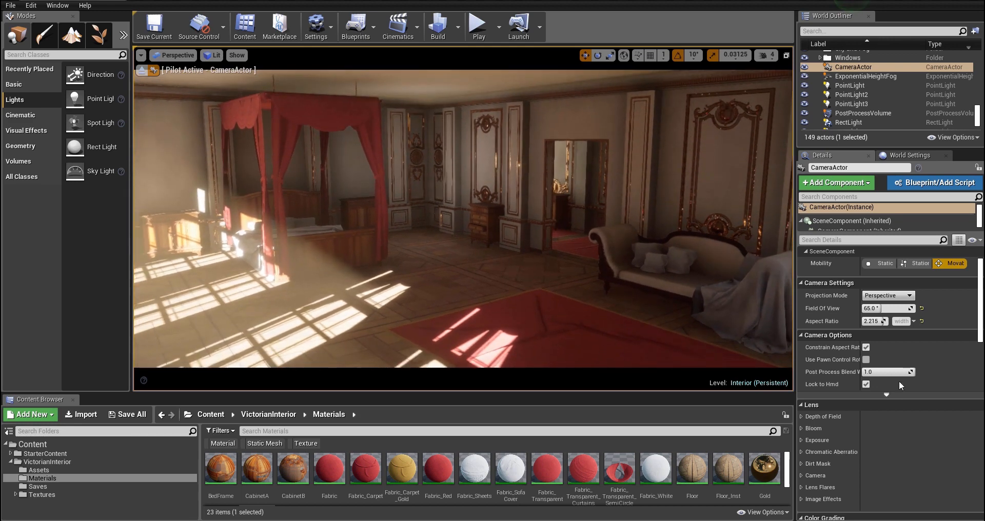
drag(872, 321, 903, 321)
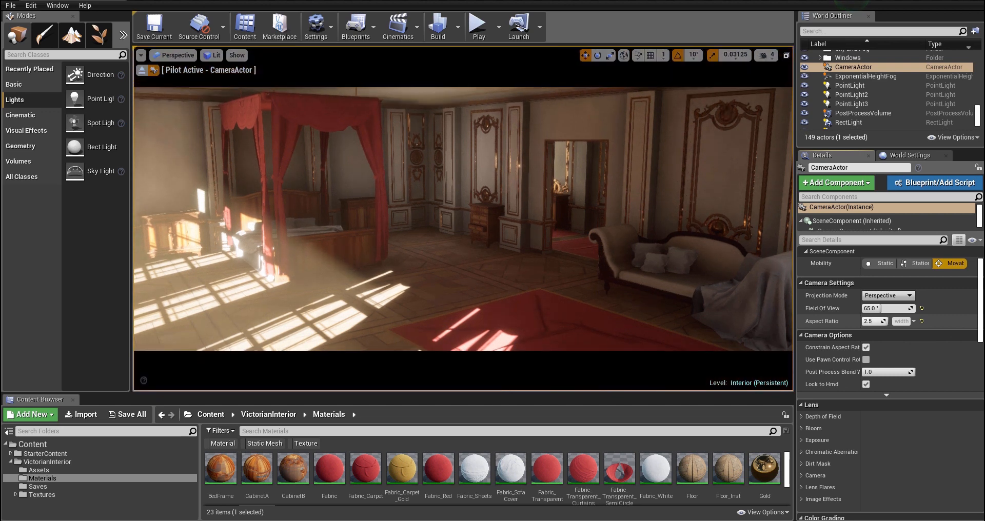
mouse_move(872, 322)
mouse_down()
mouse_move(845, 321)
mouse_move(883, 321)
mouse_up()
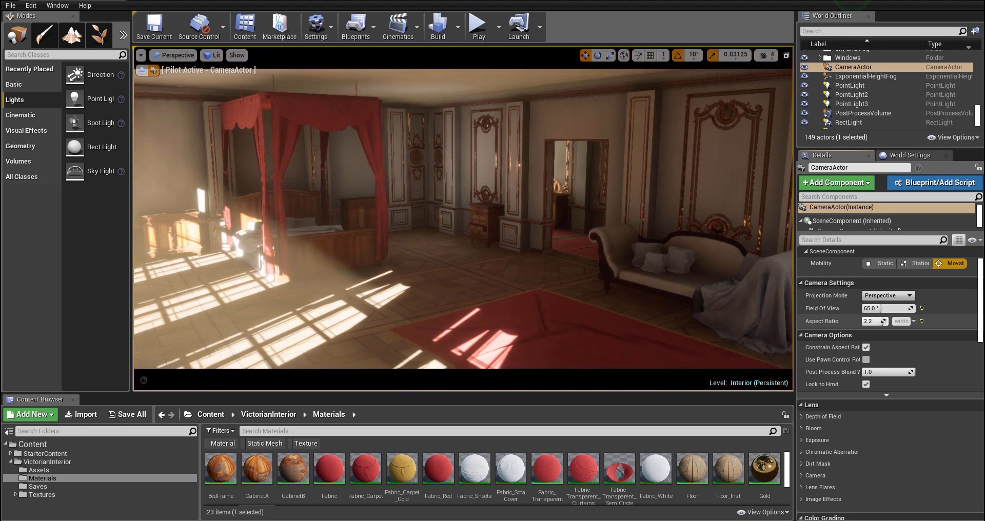
text(2.3)
key(Return)
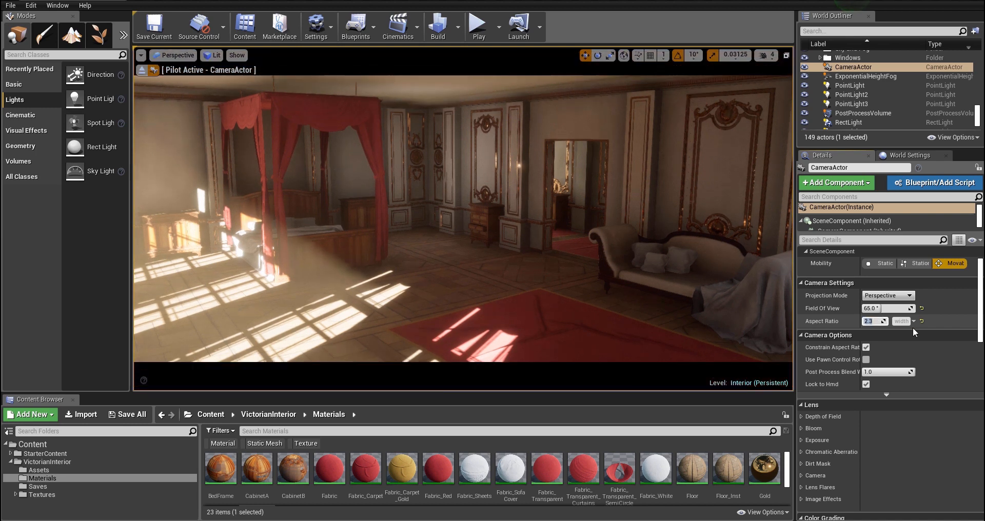
Reframe the piloted camera on the bed, doorway and draped sofa, and save the Interior level with its Interior_BuiltData file.
right_drag(463, 219, 505, 221)
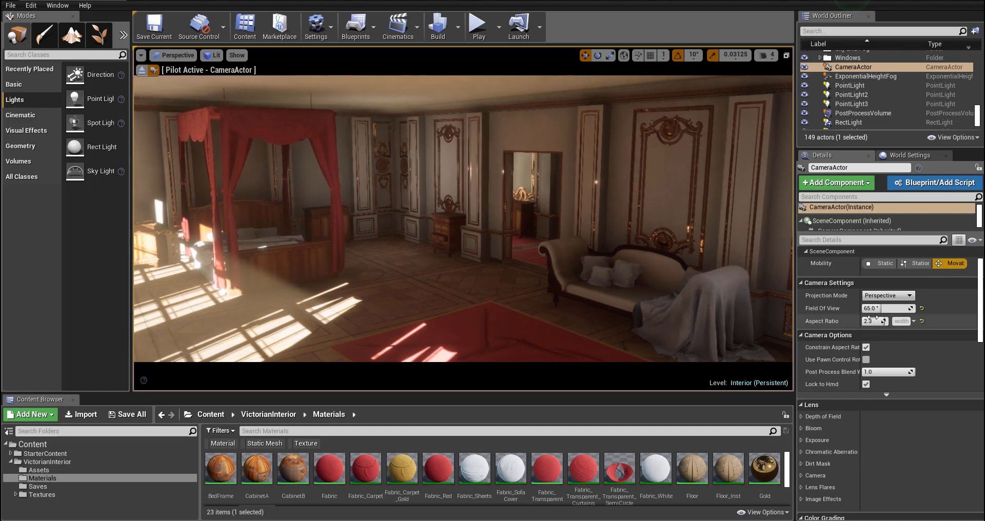
click(891, 156)
click(822, 155)
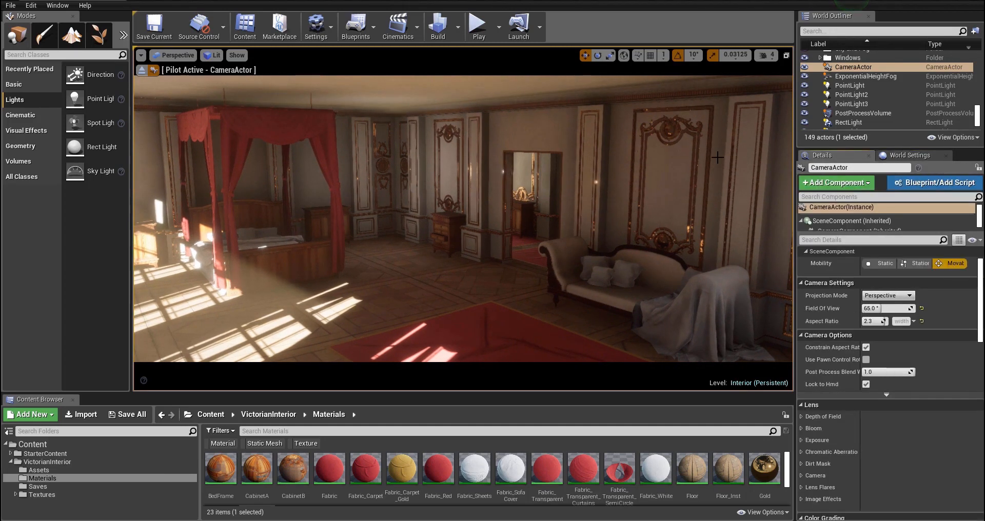
mouse_move(636, 160)
right_down()
mouse_move(649, 166)
mouse_move(641, 162)
right_up()
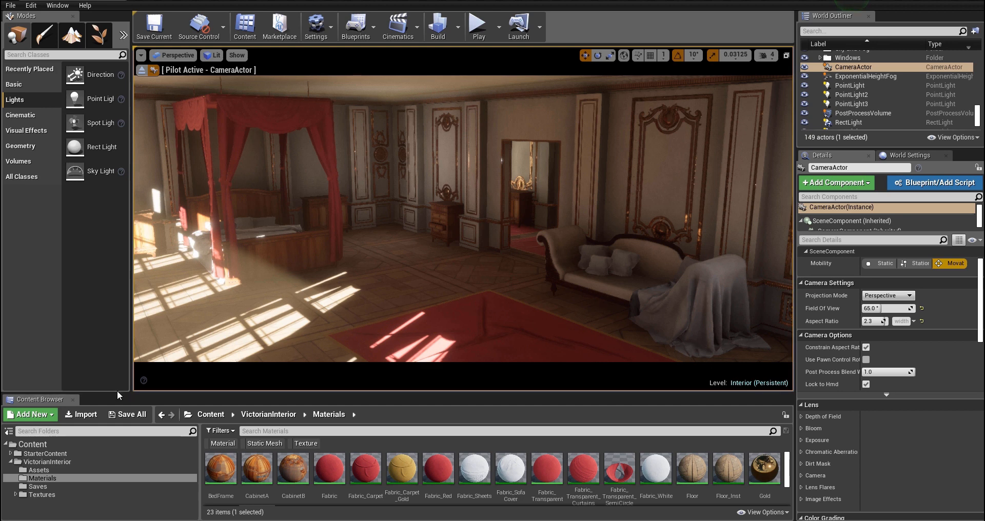
click(127, 415)
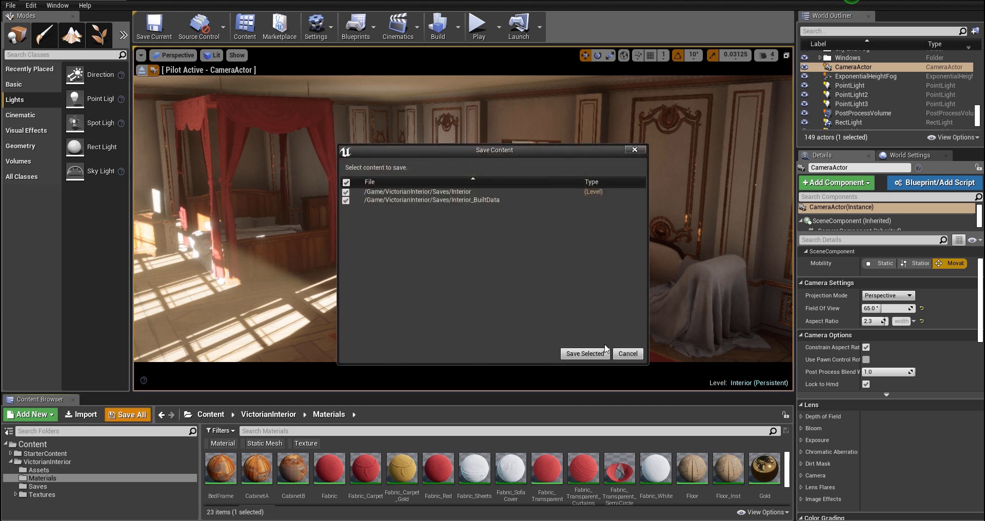
click(593, 352)
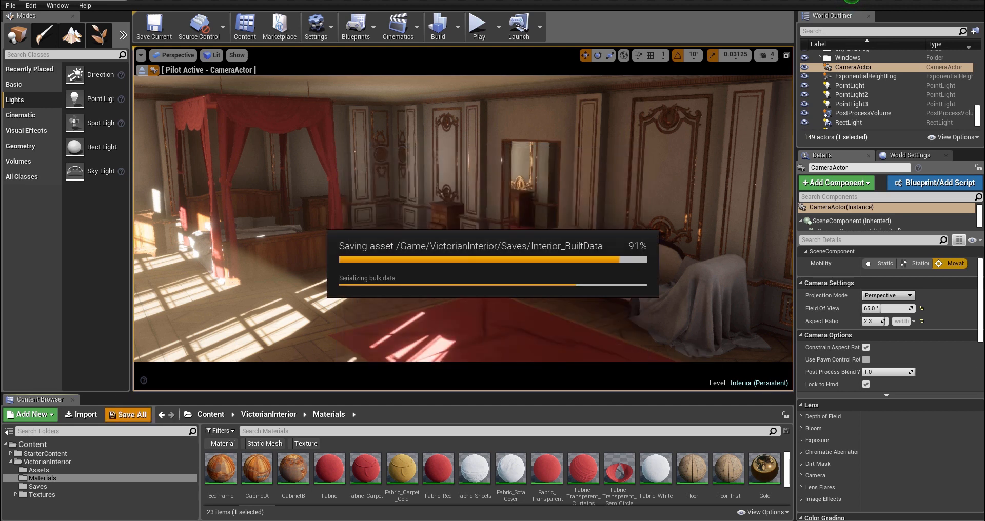